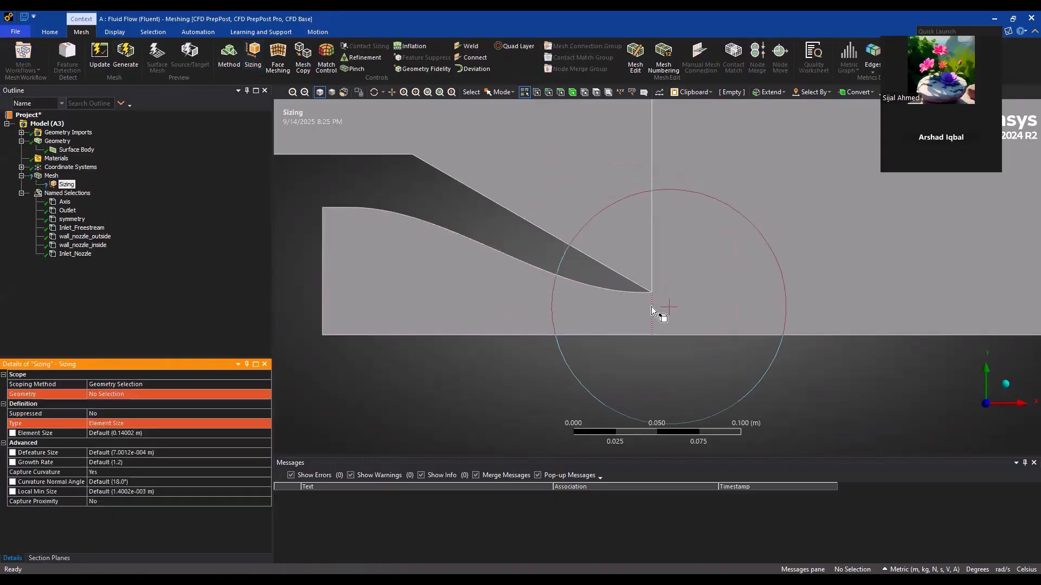
# Add an edge sizing control to the nozzle's vertical inlet edge and the short vertical edge at its exit
pyautogui.scroll(-4, 651, 307)
pyautogui.scroll(-5, 652, 307)
pyautogui.keyDown('ctrl'); pyautogui.moveTo(654, 296); pyautogui.dragTo(539, 394, button='middle'); pyautogui.keyUp('ctrl')
pyautogui.scroll(3, 545, 346)
pyautogui.scroll(-2, 594, 390)
pyautogui.keyDown('ctrl'); pyautogui.moveTo(655, 372); pyautogui.dragTo(535, 402, button='middle'); pyautogui.keyUp('ctrl')
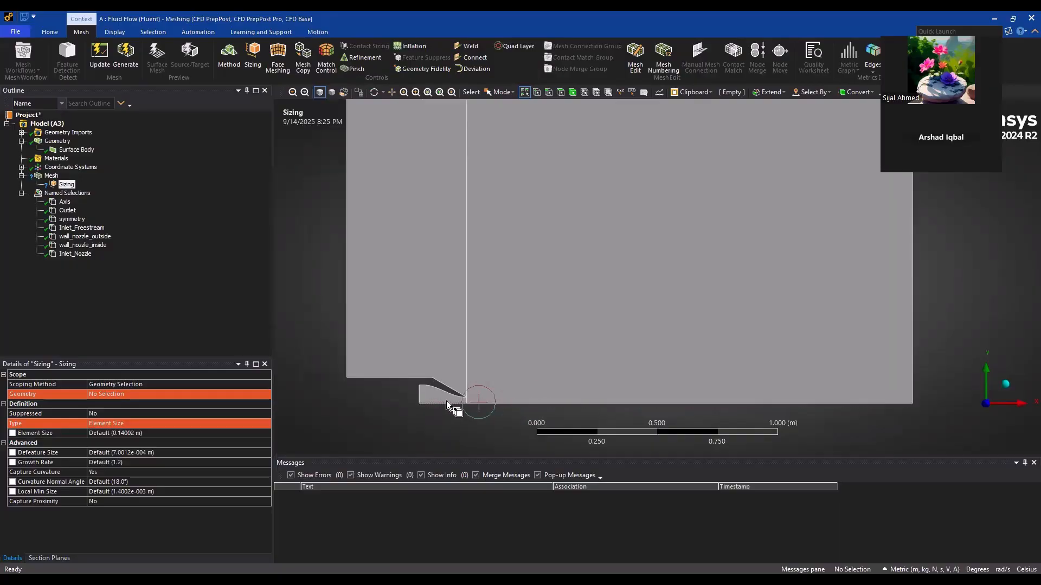
pyautogui.scroll(2, 448, 334)
pyautogui.keyDown('ctrl'); pyautogui.moveTo(444, 348); pyautogui.dragTo(714, 209, button='middle'); pyautogui.keyUp('ctrl')
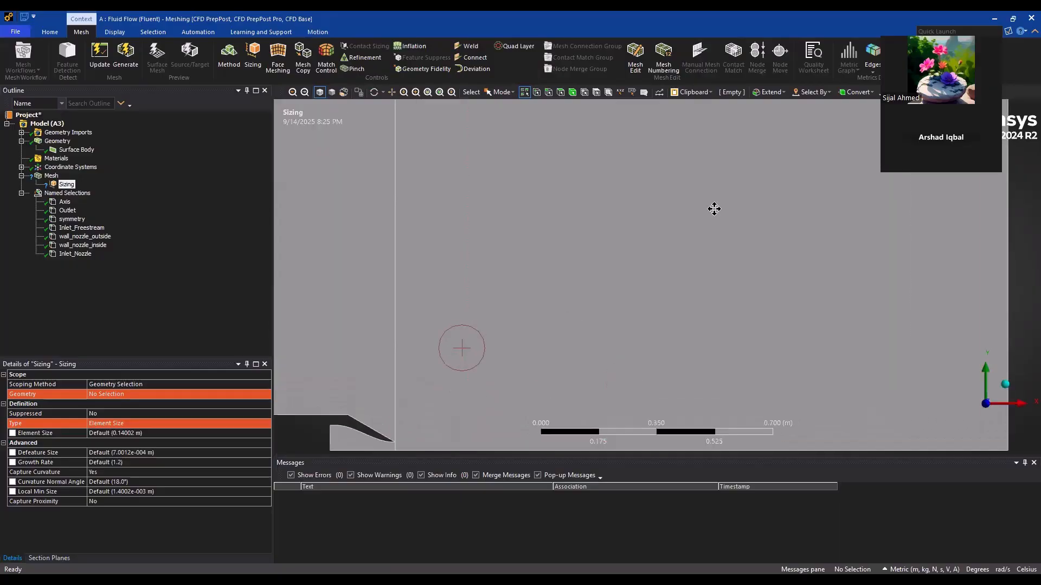
pyautogui.scroll(5, 665, 267)
pyautogui.keyDown('ctrl'); pyautogui.moveTo(647, 314); pyautogui.dragTo(667, 278, button='middle'); pyautogui.keyUp('ctrl')
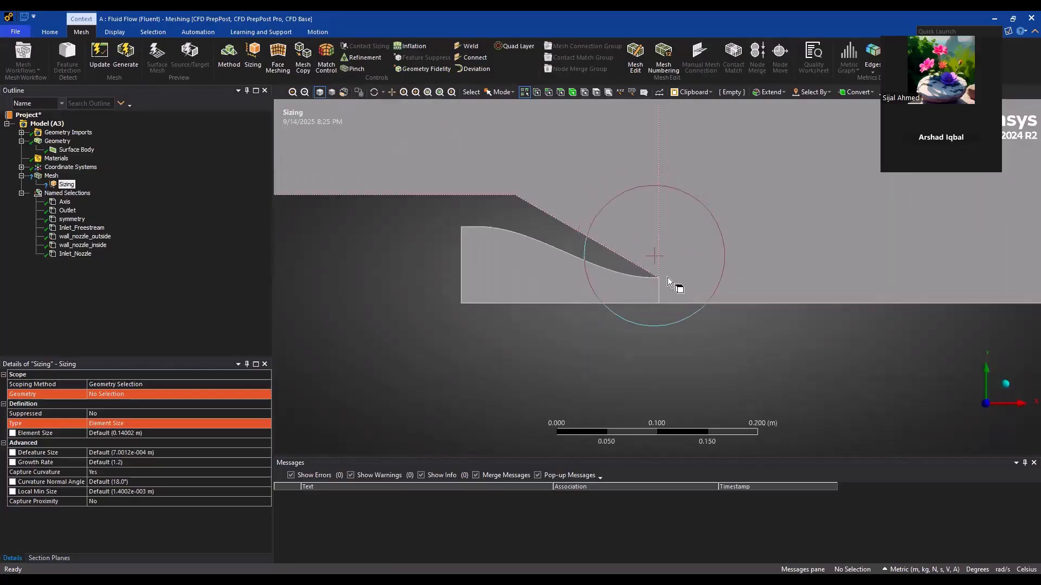
pyautogui.click(463, 266)
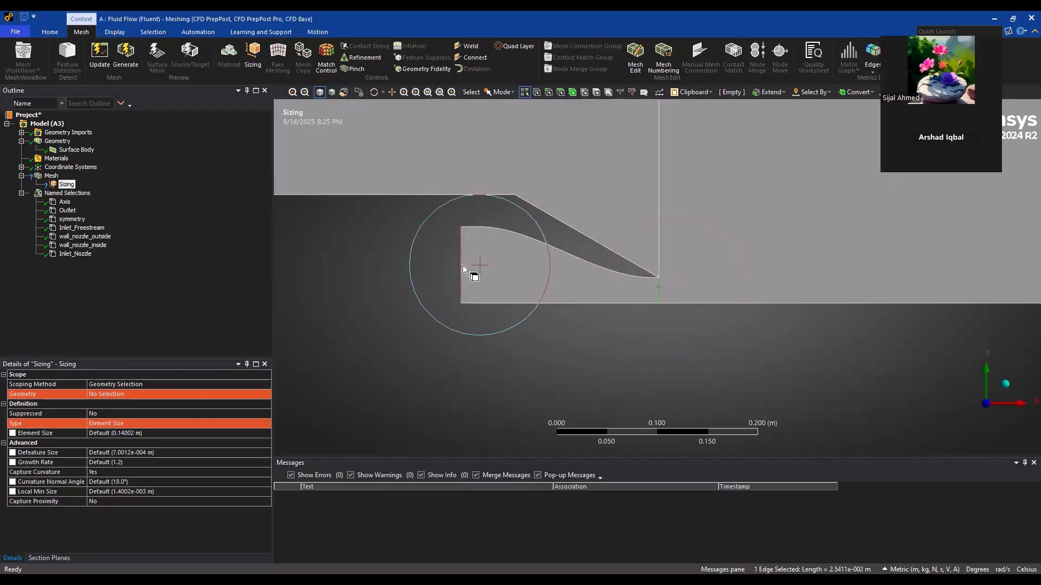
pyautogui.click(252, 57)
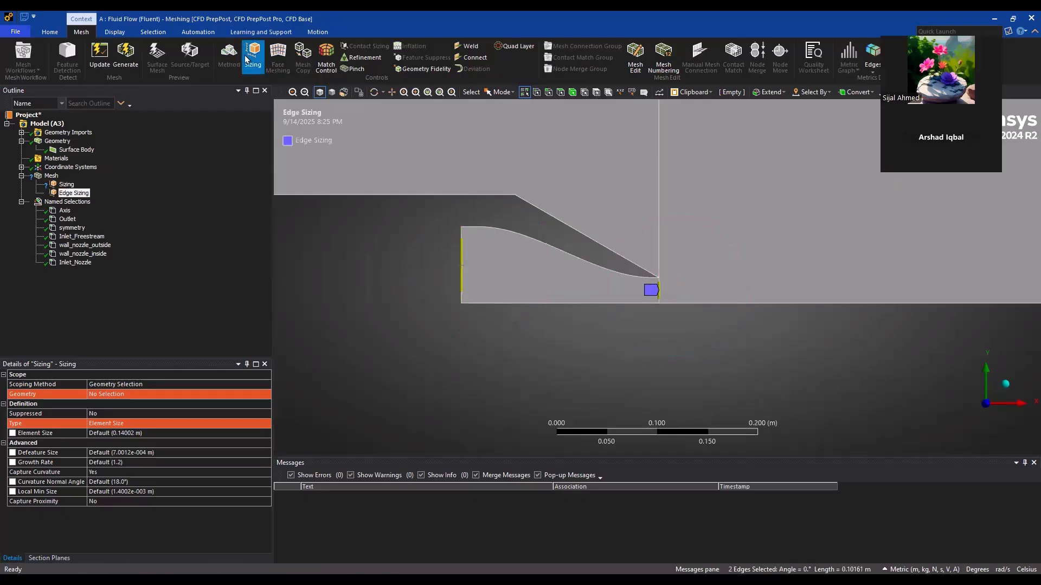
# Define the nozzle edge sizing by Number of Divisions and set it to 50
pyautogui.click(132, 433)
pyautogui.click(208, 423)
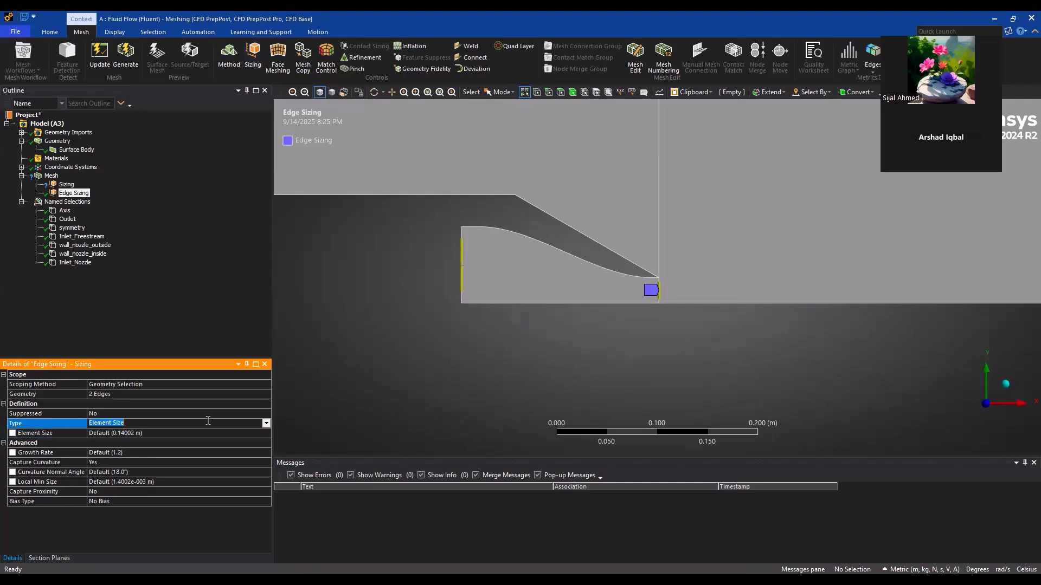
pyautogui.click(267, 425)
pyautogui.click(129, 440)
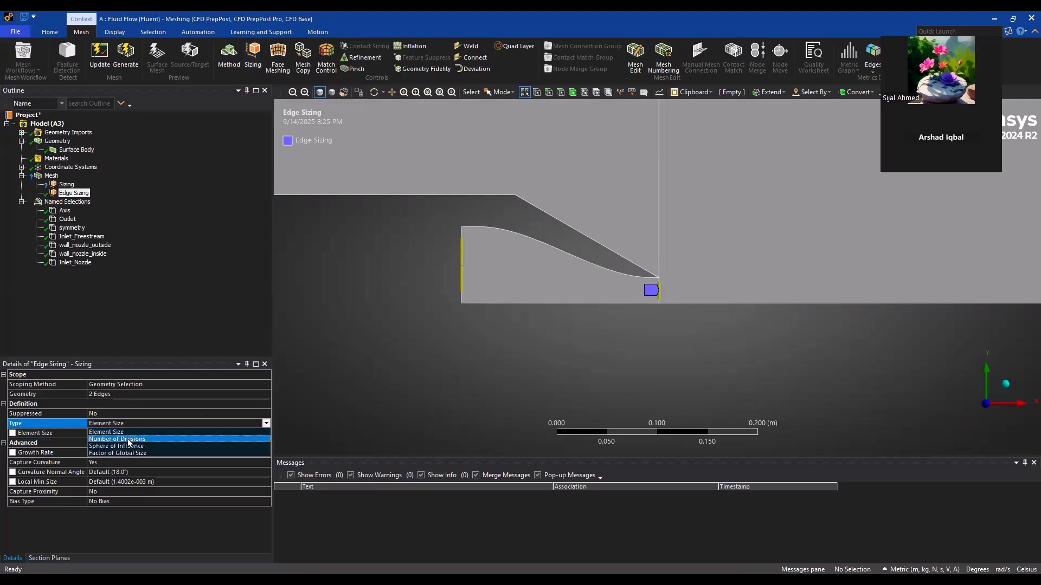
pyautogui.click(121, 433)
pyautogui.write('5')
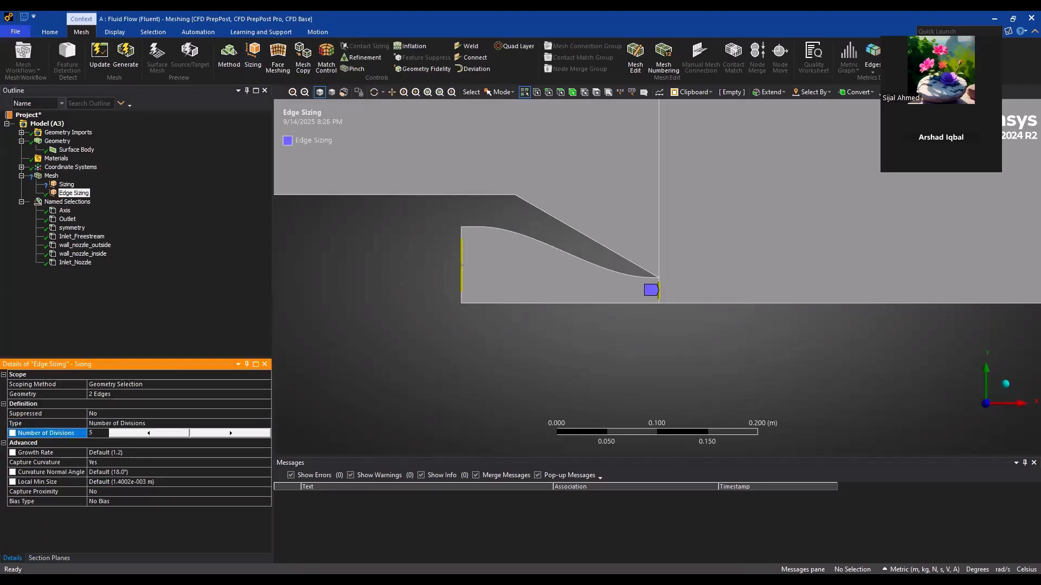
pyautogui.write('0')
# Give the nozzle edge sizing the one-directional long-to-short bias with a bias factor of 20
pyautogui.click(129, 492)
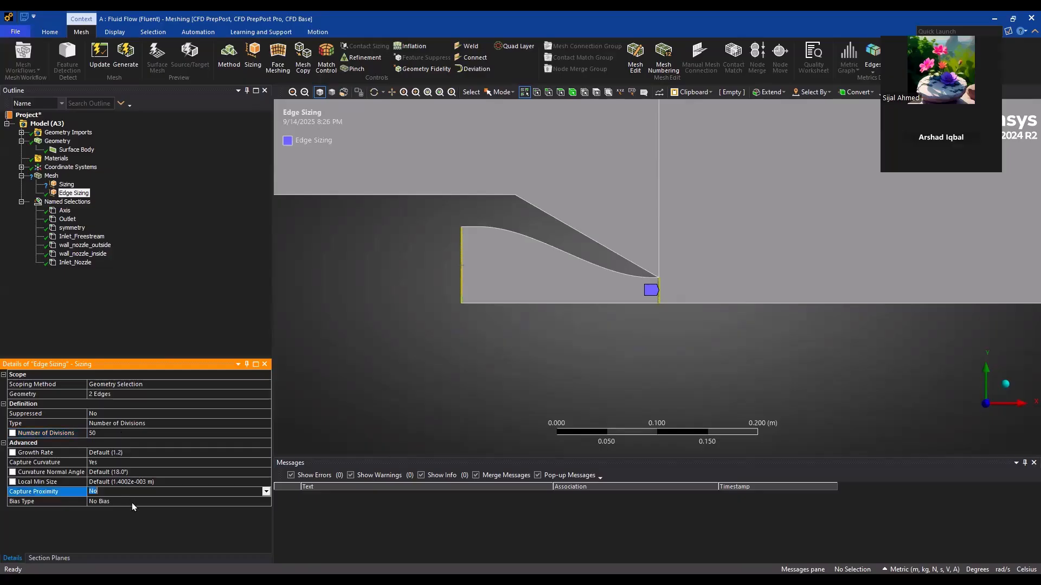
pyautogui.click(132, 503)
pyautogui.click(265, 502)
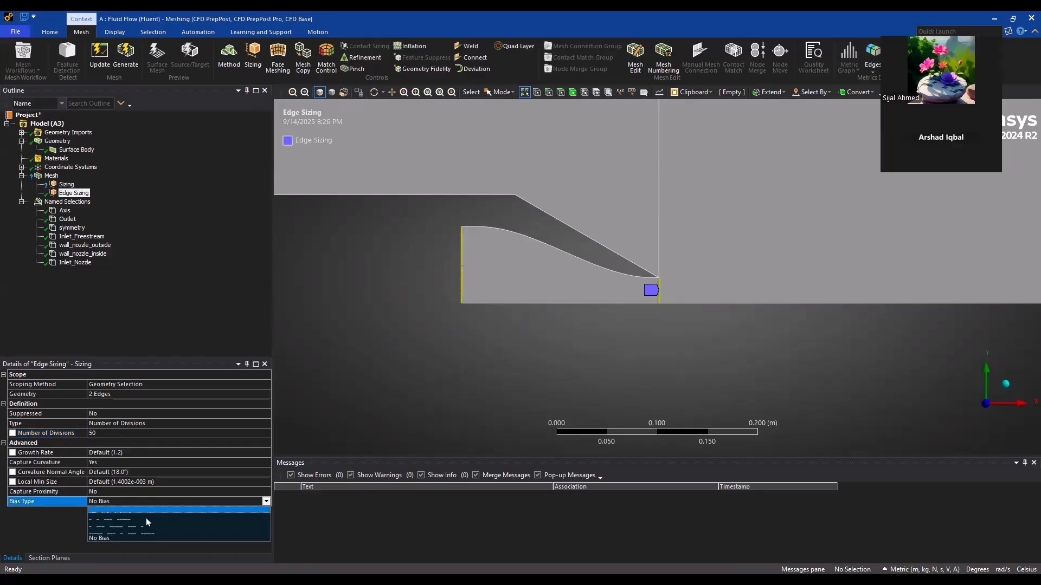
pyautogui.click(121, 515)
pyautogui.click(265, 502)
pyautogui.click(119, 512)
pyautogui.scroll(2, 586, 307)
pyautogui.scroll(3, 607, 305)
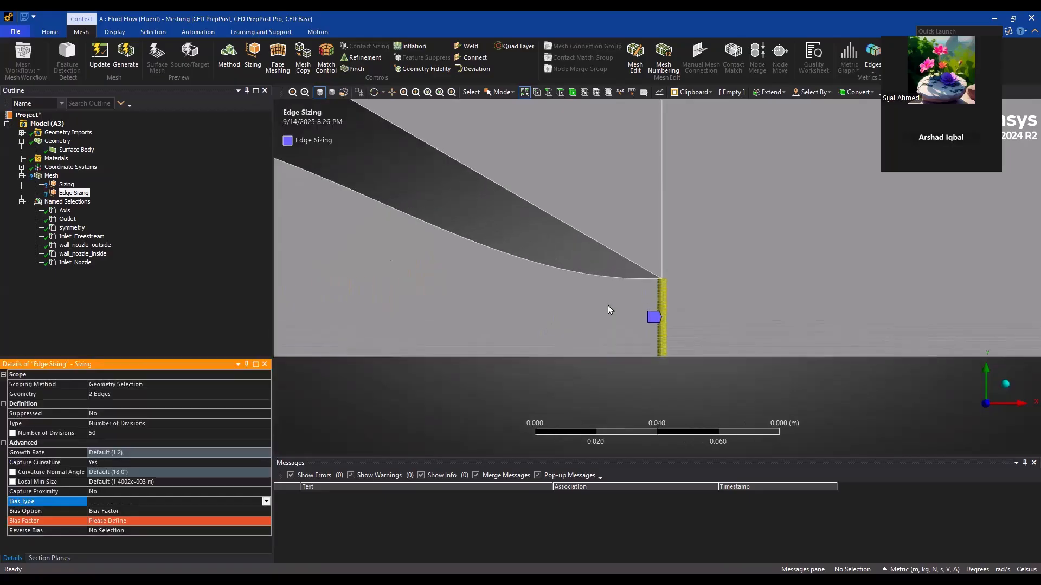
pyautogui.click(161, 511)
pyautogui.click(160, 521)
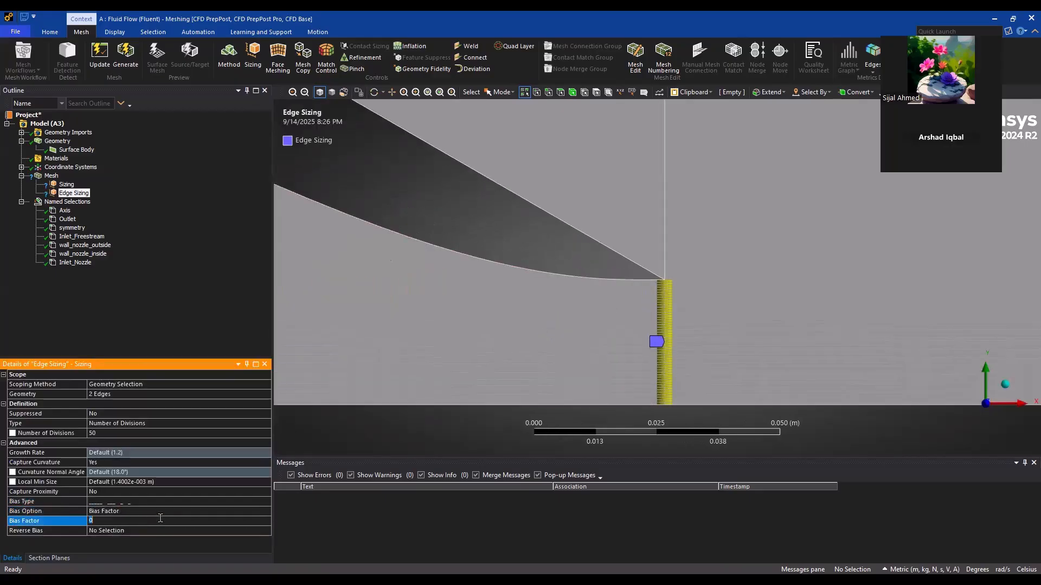
pyautogui.write('20')
pyautogui.press('Return')
# Switch the nozzle edge sizing's bias type to the short-to-long pattern so the divisions cluster toward the nozzle wall
pyautogui.scroll(-3, 607, 377)
pyautogui.scroll(-2, 456, 292)
pyautogui.scroll(2, 455, 291)
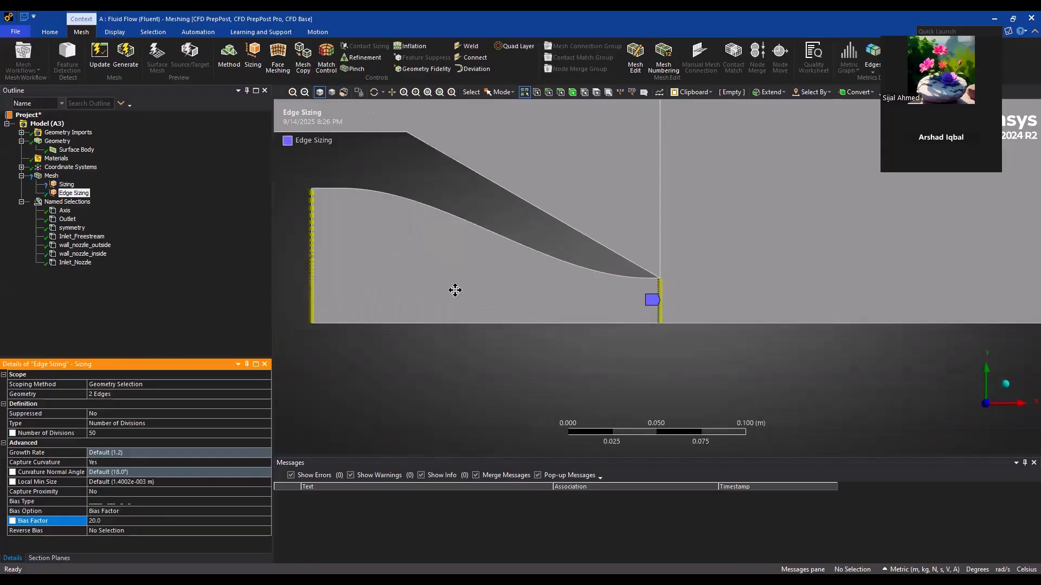
pyautogui.scroll(3, 712, 297)
pyautogui.scroll(2, 712, 297)
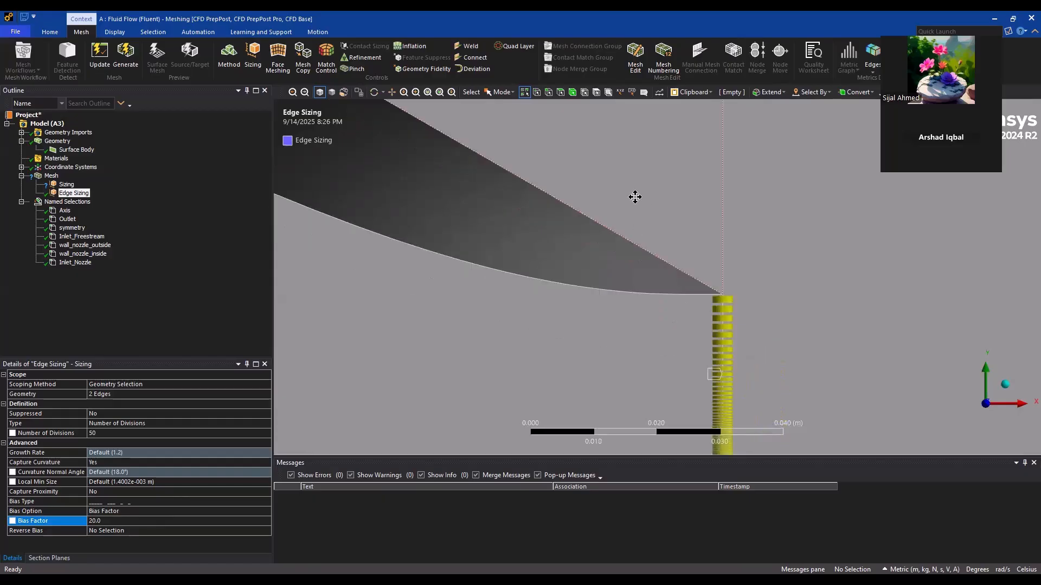
pyautogui.scroll(2, 635, 197)
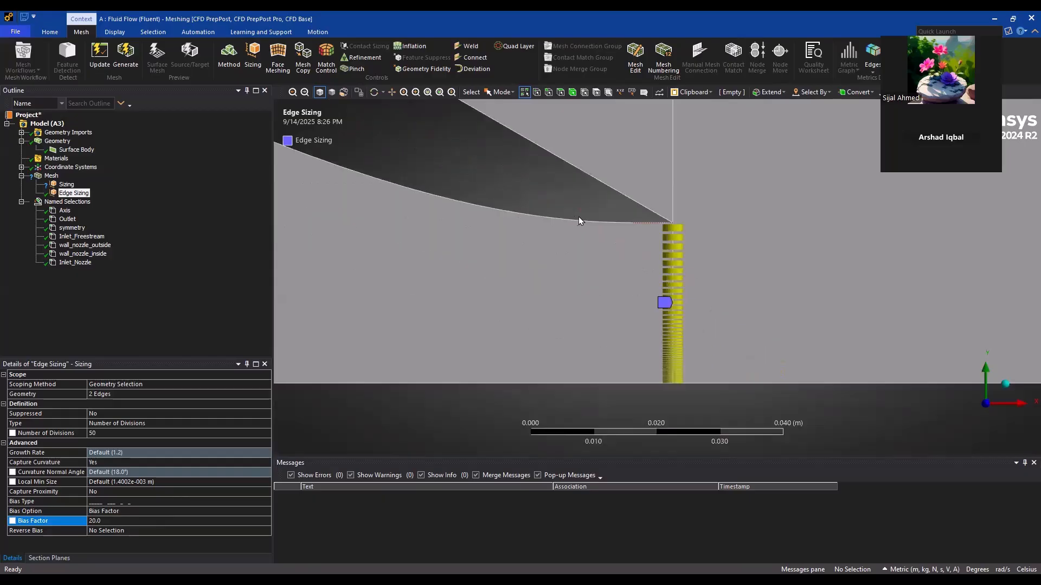
pyautogui.click(138, 502)
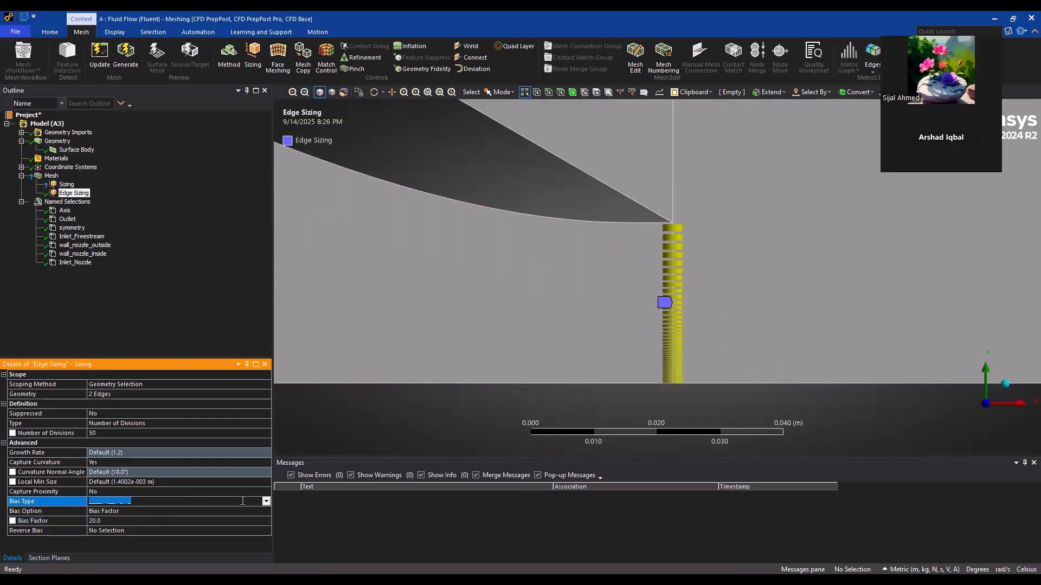
pyautogui.click(266, 502)
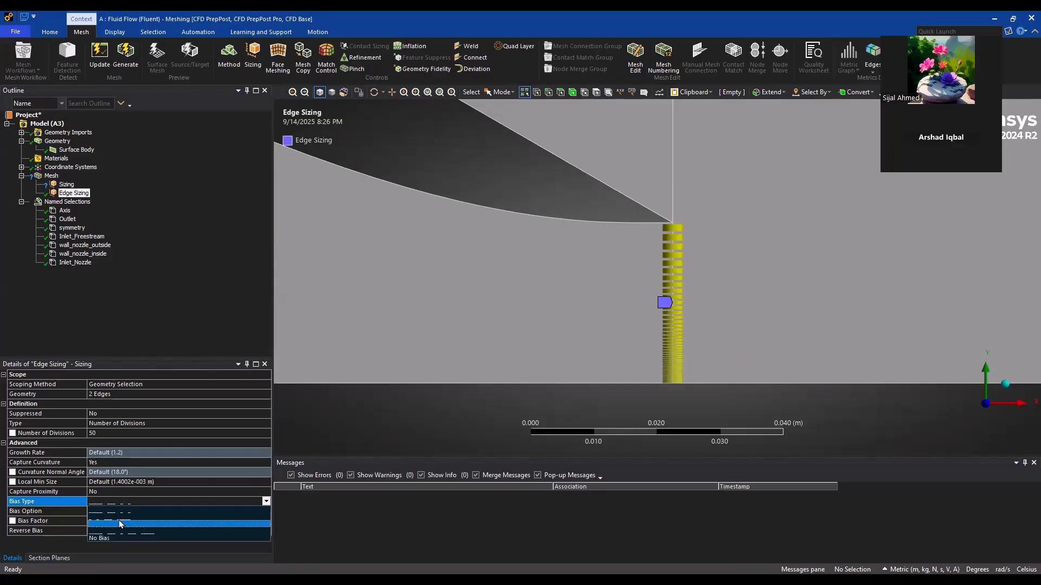
pyautogui.click(120, 518)
pyautogui.scroll(3, 564, 281)
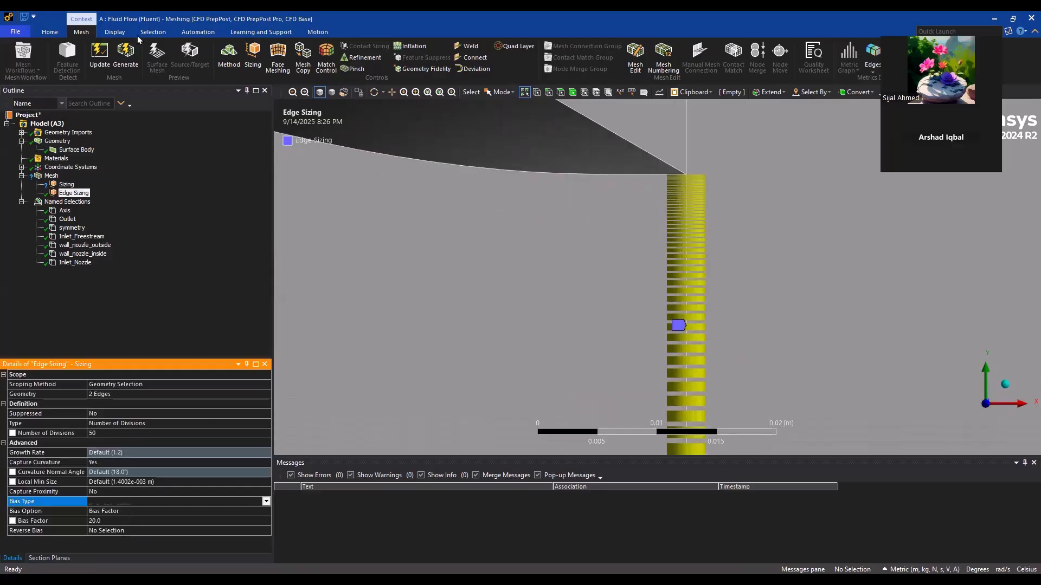
# Delete the Sizing control that has no geometry assigned and generate the mesh
pyautogui.click(134, 58)
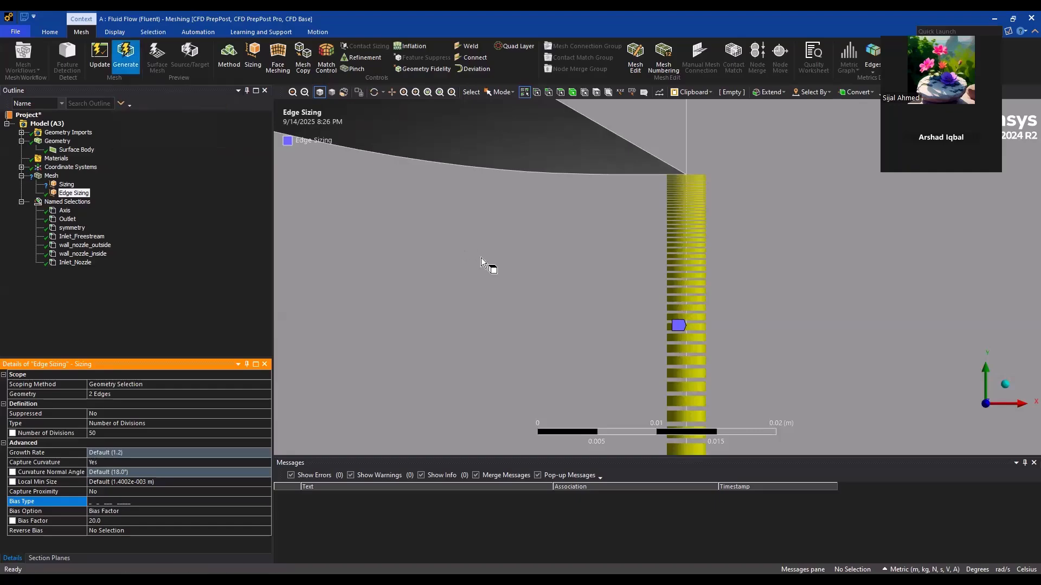
pyautogui.click(66, 185)
pyautogui.rightClick(68, 185)
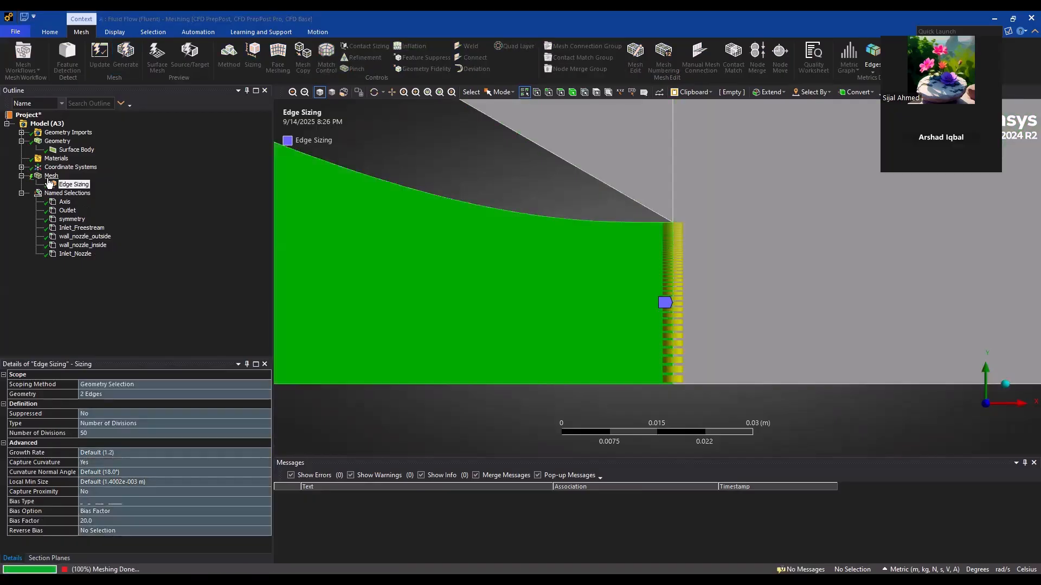
pyautogui.scroll(-10, 557, 258)
pyautogui.keyDown('ctrl'); pyautogui.moveTo(559, 268); pyautogui.dragTo(506, 334, button='middle'); pyautogui.keyUp('ctrl')
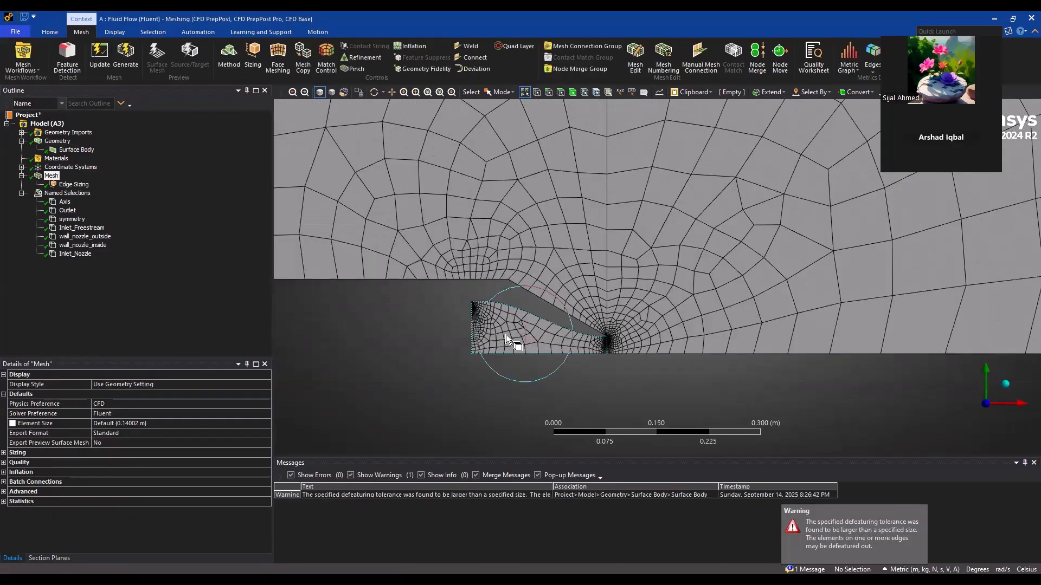
# Add a mapped face meshing control scoped to all three faces of the domain
pyautogui.click(278, 54)
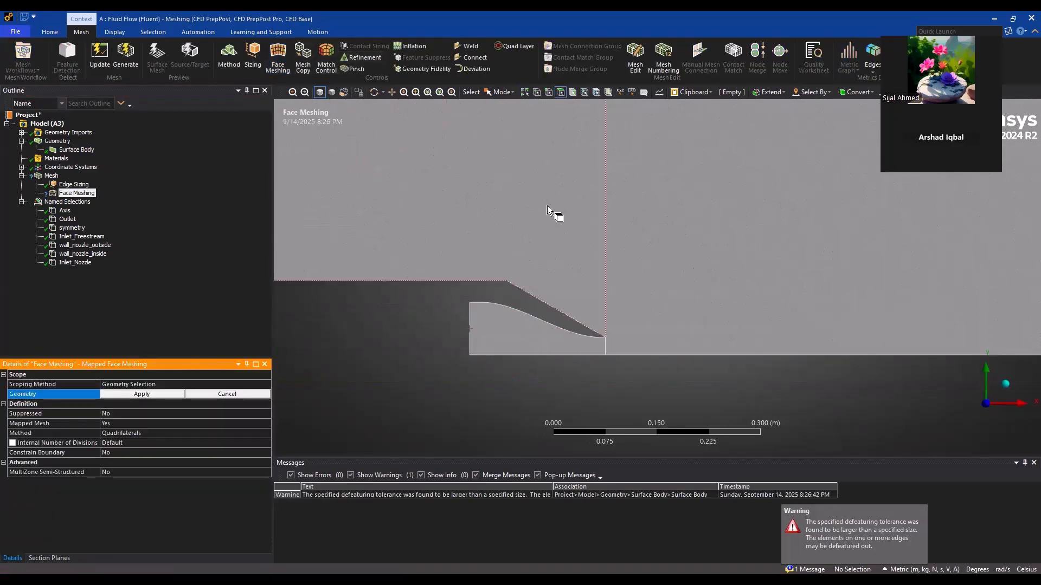
pyautogui.hotkey('ctrl', 'a')
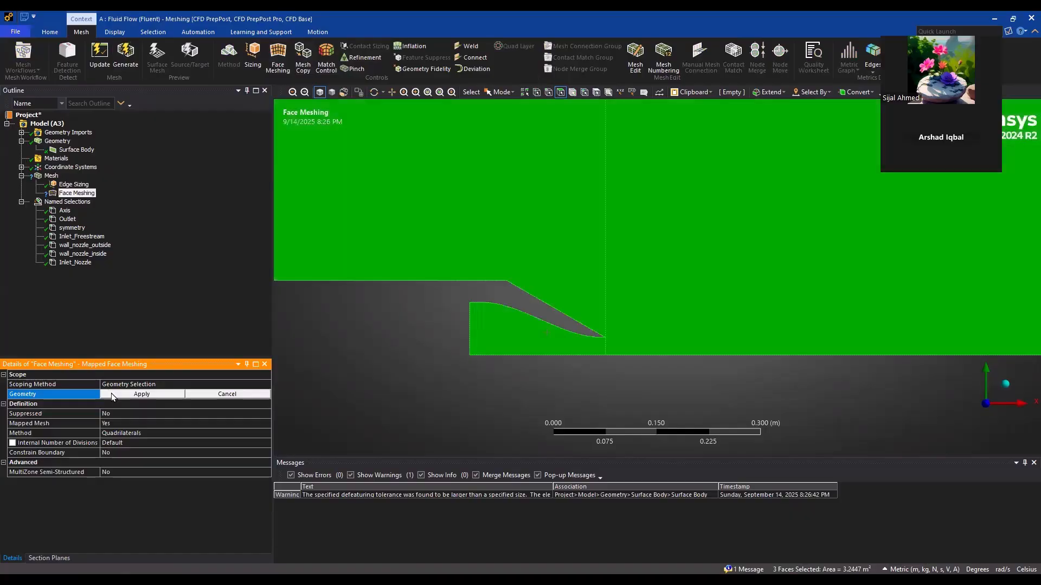
pyautogui.click(113, 394)
# Regenerate the mesh with the face meshing control and display it around the nozzle and across the whole domain
pyautogui.click(121, 55)
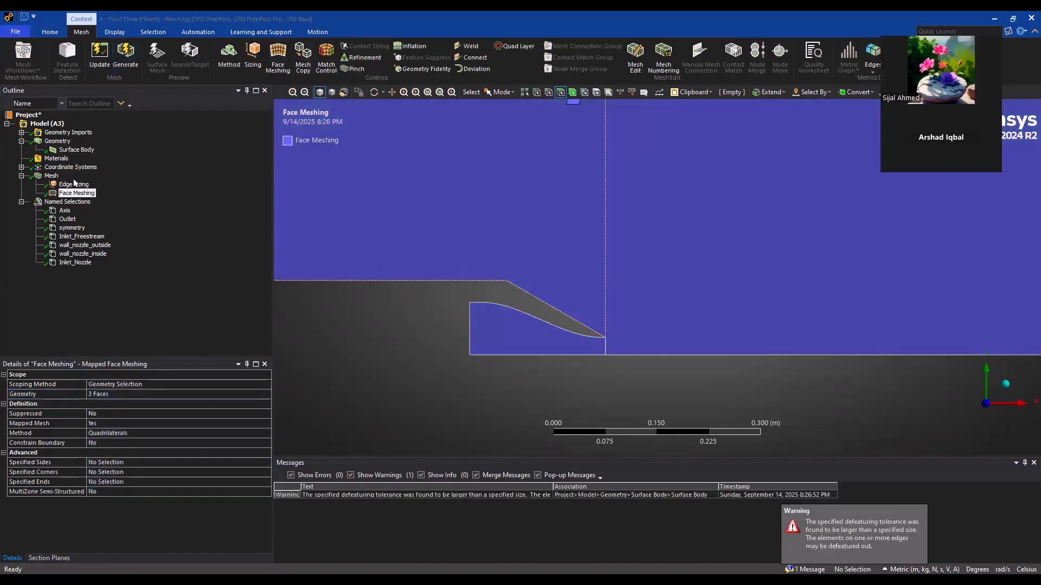
pyautogui.click(51, 177)
pyautogui.scroll(6, 570, 333)
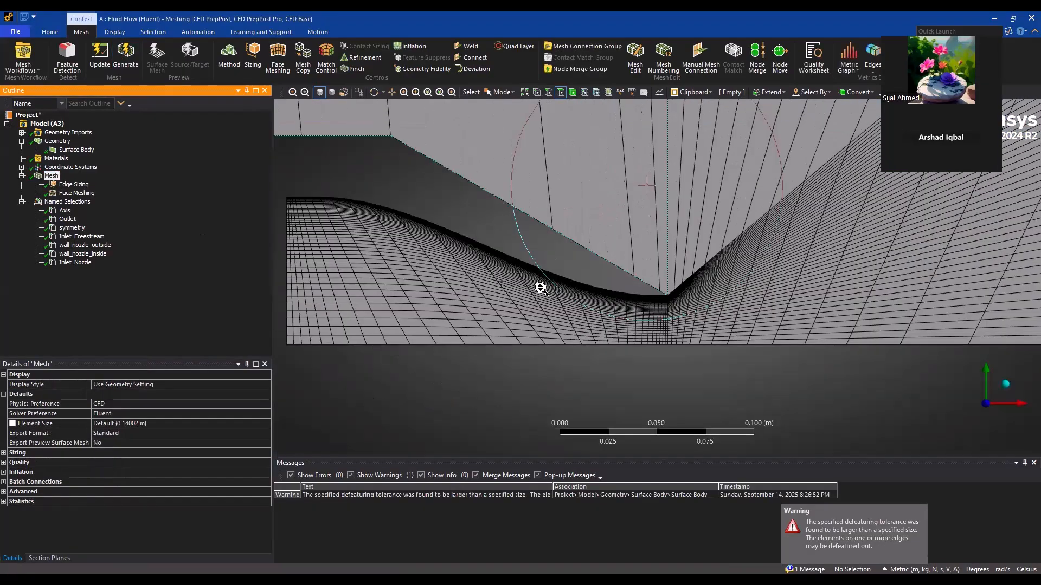
pyautogui.scroll(3, 541, 288)
pyautogui.scroll(-5, 567, 320)
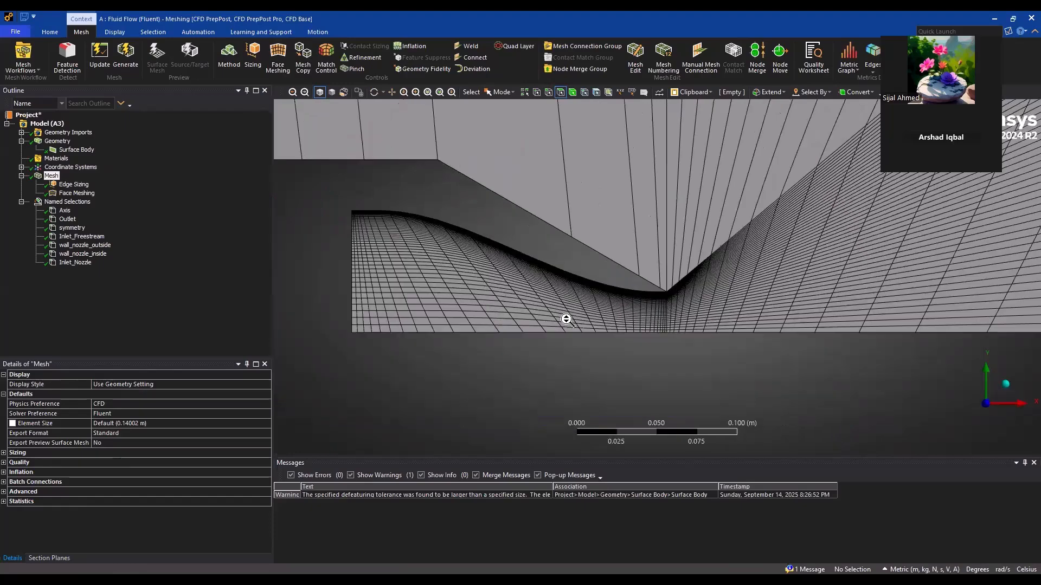
pyautogui.scroll(-8, 566, 320)
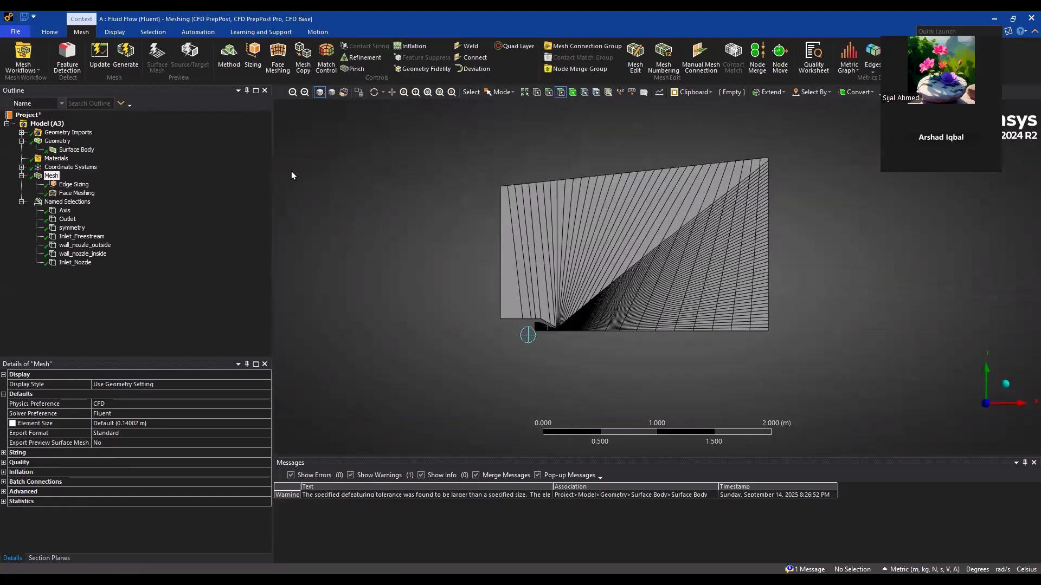
# Add another edge sizing scoped to the far-left freestream edge and the vertical edge above the nozzle exit
pyautogui.click(258, 63)
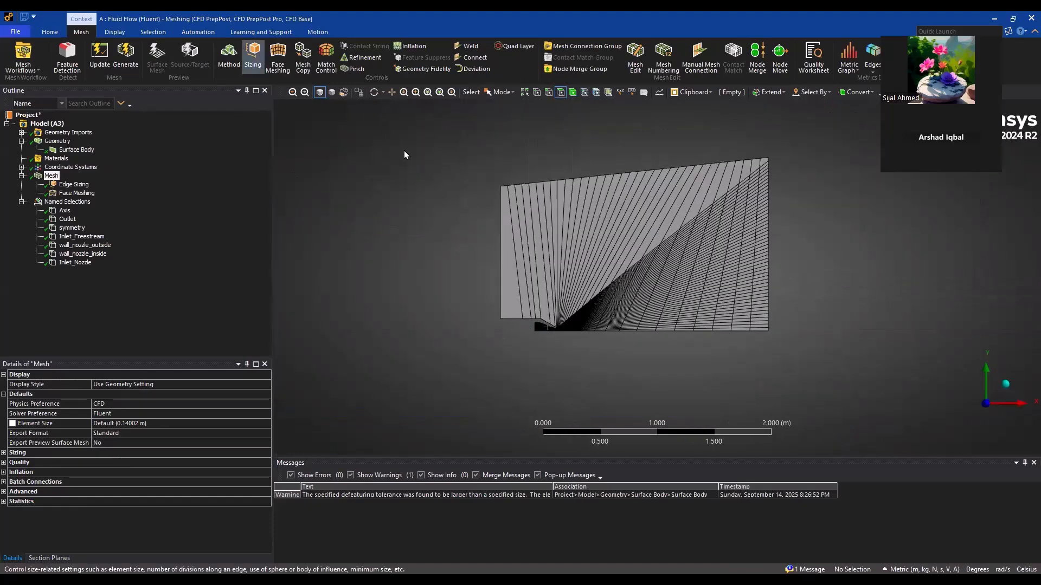
pyautogui.click(555, 262)
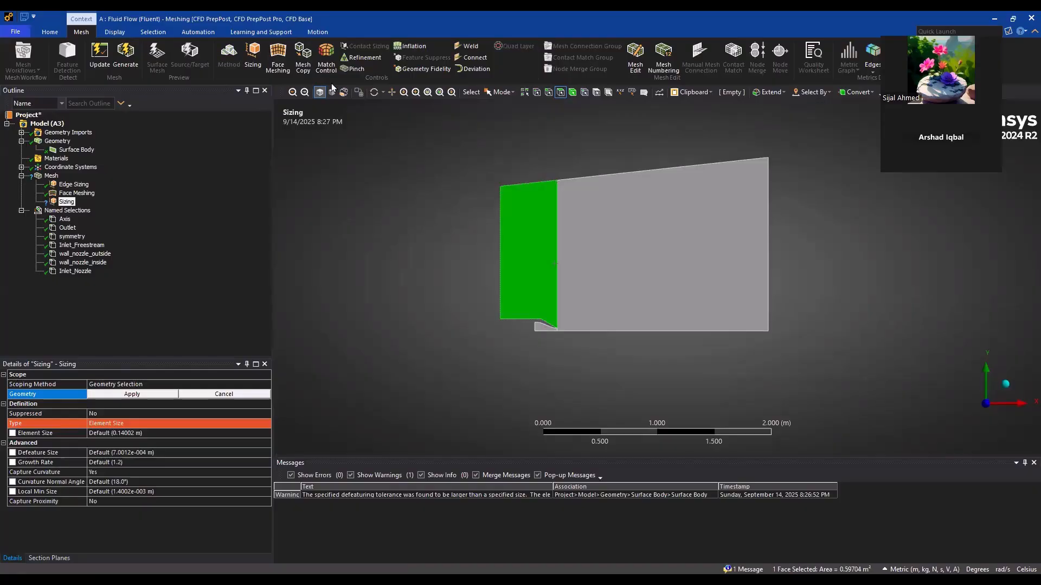
pyautogui.click(549, 93)
pyautogui.click(554, 258)
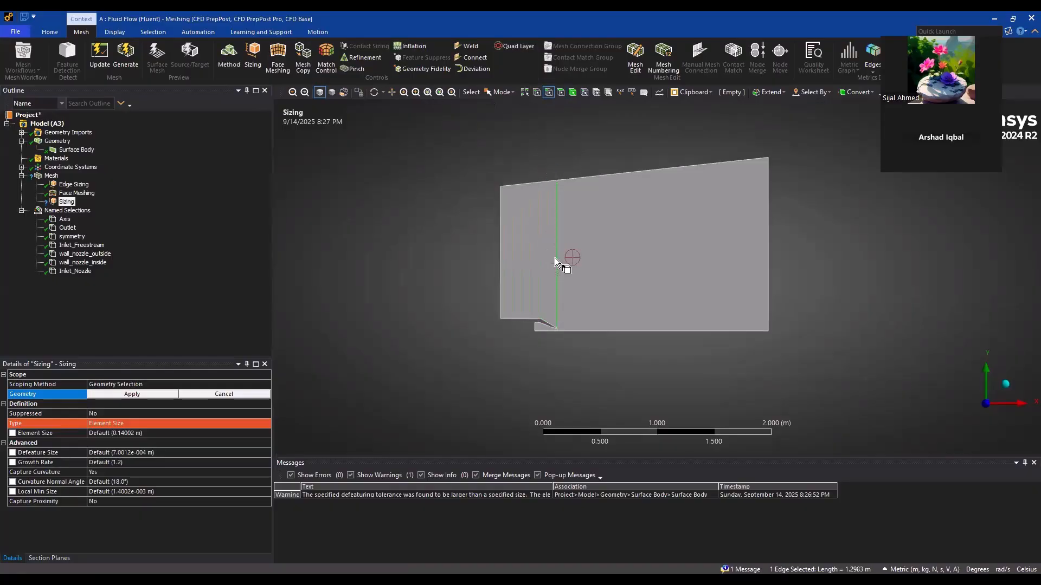
pyautogui.click(131, 394)
# Define the freestream edge sizing by Number of Divisions and set it to 80
pyautogui.click(241, 420)
pyautogui.click(265, 424)
pyautogui.click(153, 439)
pyautogui.click(129, 434)
pyautogui.write('80')
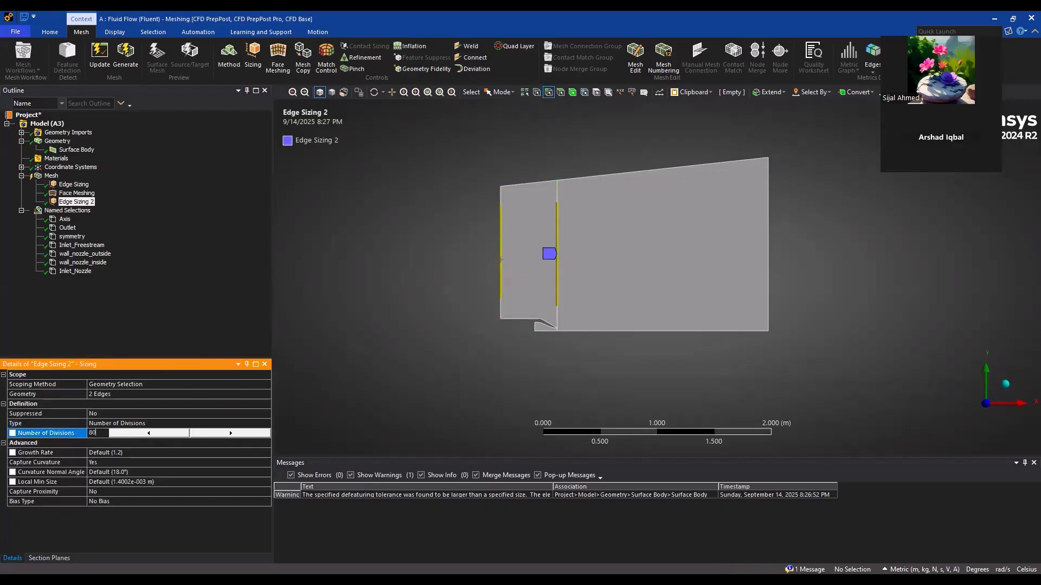
pyautogui.press('Return')
# Give the freestream edge sizing the one-directional long-to-short bias with a bias factor of 800
pyautogui.click(142, 482)
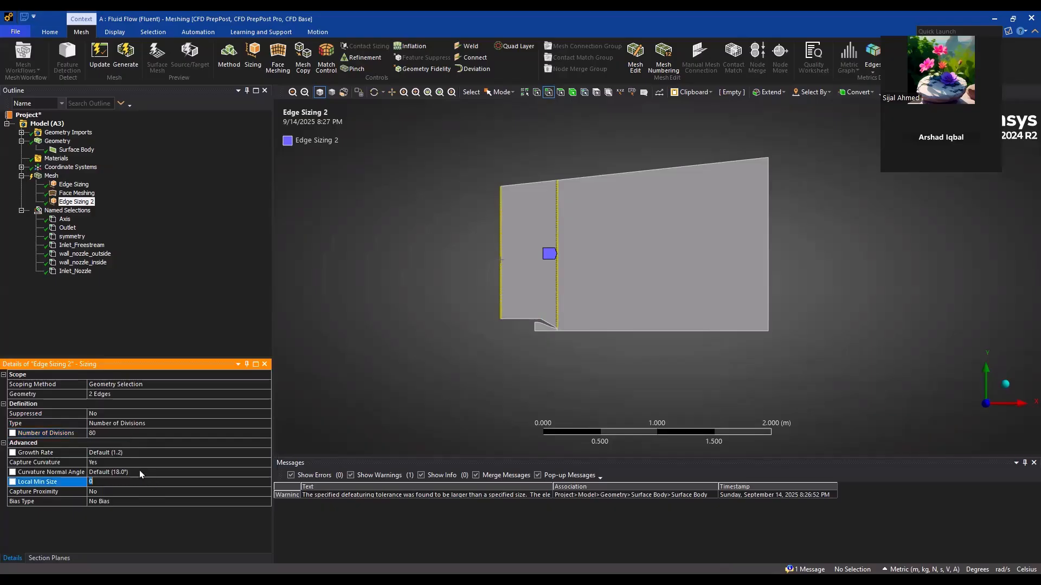
pyautogui.click(116, 491)
pyautogui.click(234, 500)
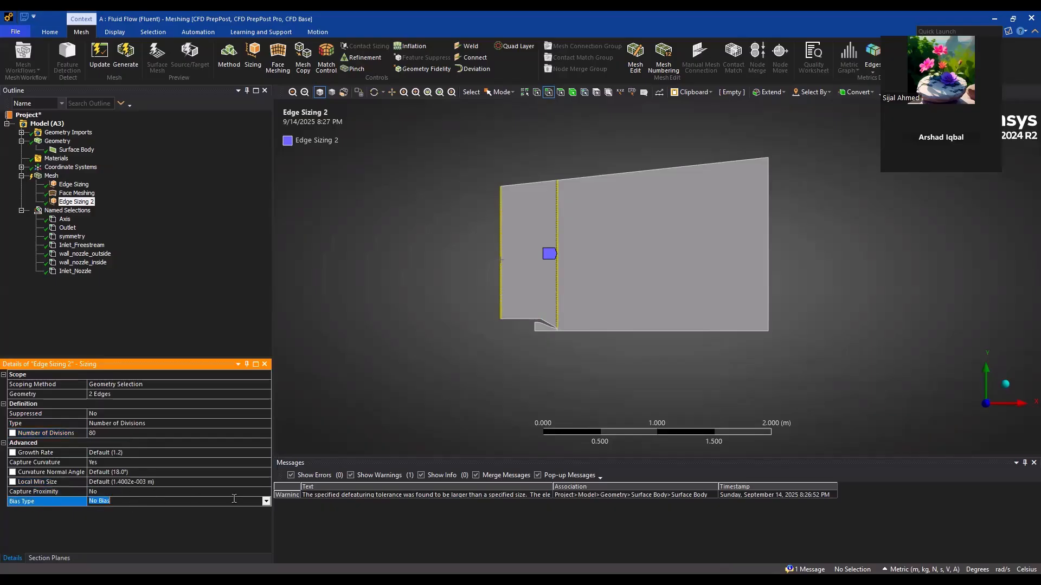
pyautogui.click(266, 501)
pyautogui.click(119, 511)
pyautogui.click(109, 520)
pyautogui.write('800')
pyautogui.press('Return')
# Switch the freestream edge sizing's bias type to short-to-long, clustering the divisions toward the nozzle end of the edges
pyautogui.scroll(5, 420, 371)
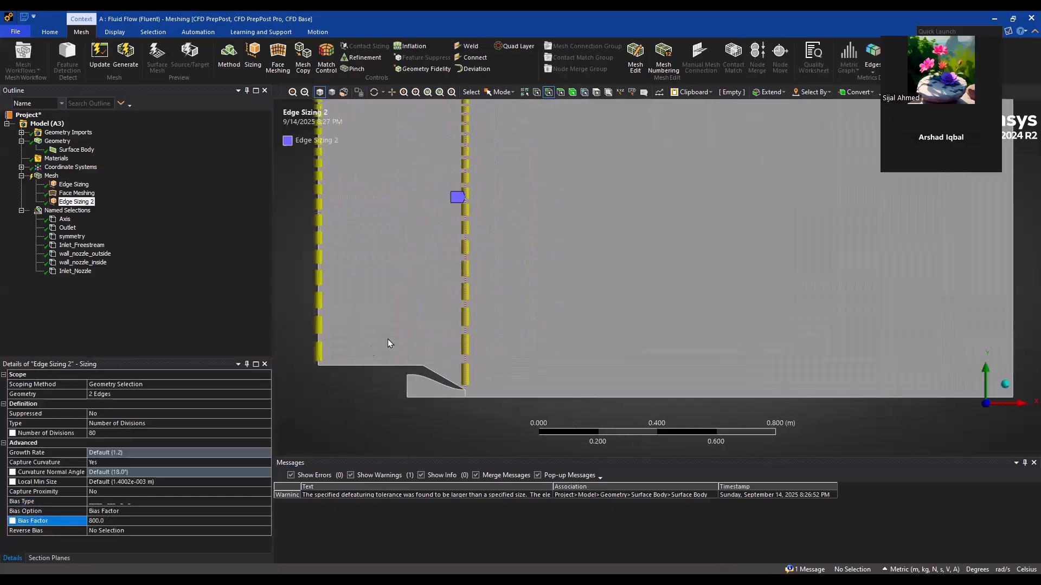
pyautogui.click(161, 512)
pyautogui.click(169, 501)
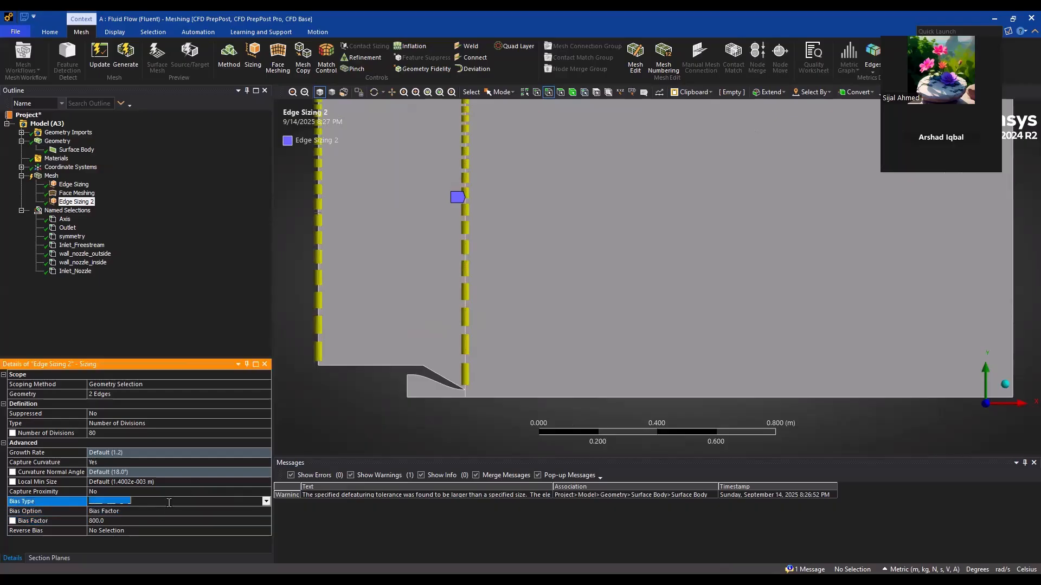
pyautogui.click(269, 502)
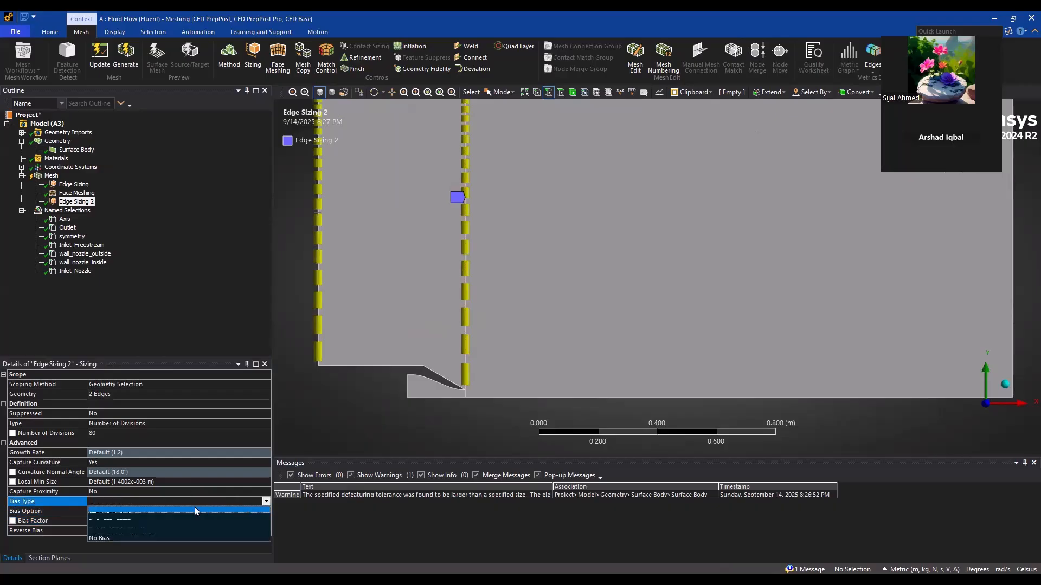
pyautogui.click(168, 515)
pyautogui.scroll(2, 379, 291)
# Regenerate the mesh with the freestream edge sizing and display it around the nozzle
pyautogui.click(125, 54)
pyautogui.scroll(2, 543, 306)
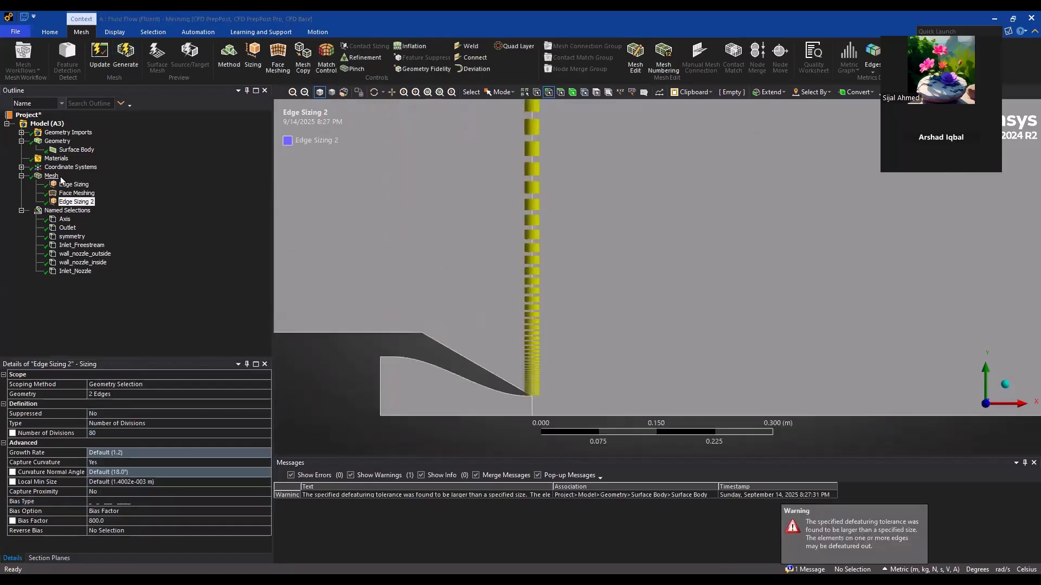
pyautogui.scroll(-4, 475, 312)
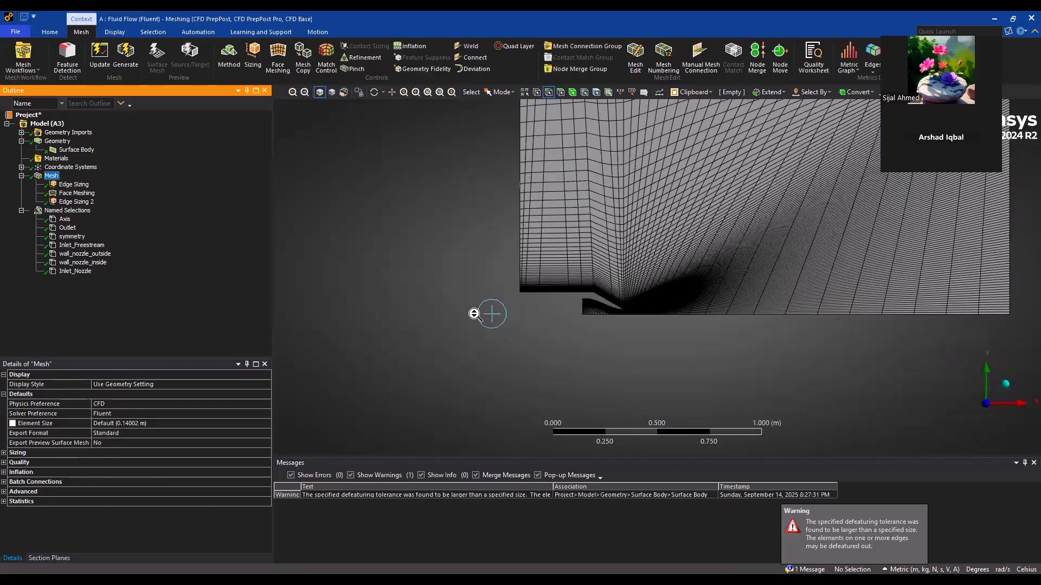
pyautogui.scroll(4, 506, 331)
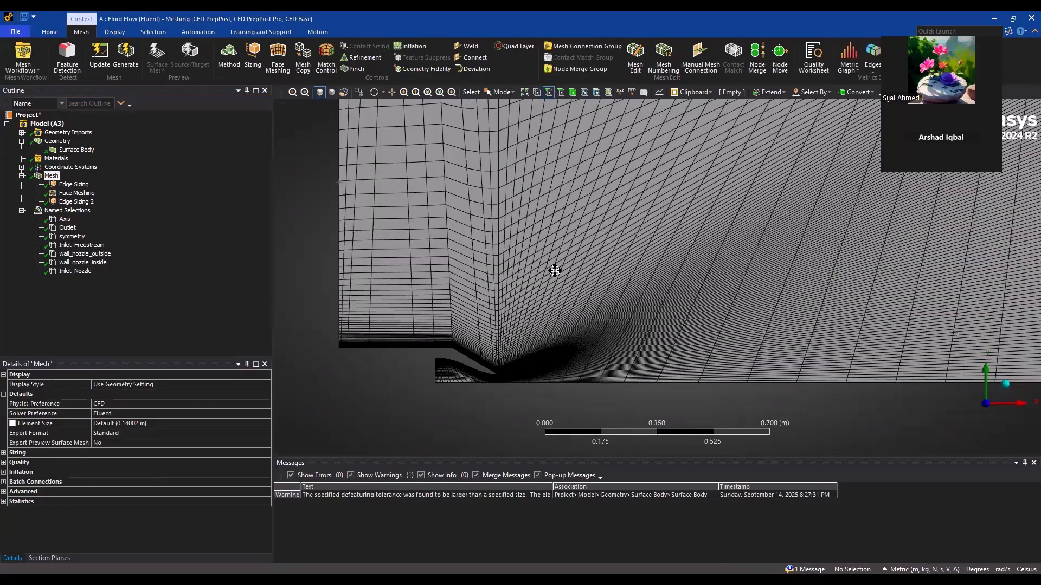
# Add another edge sizing scoped to the slanted outer wall edge of the nozzle
pyautogui.click(262, 54)
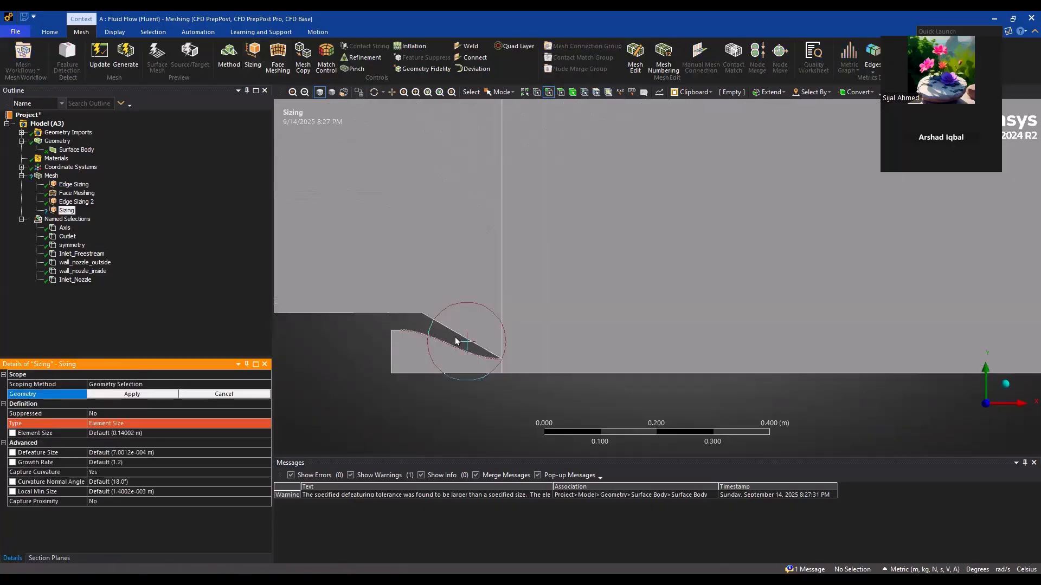
pyautogui.click(451, 317)
pyautogui.scroll(-3, 453, 308)
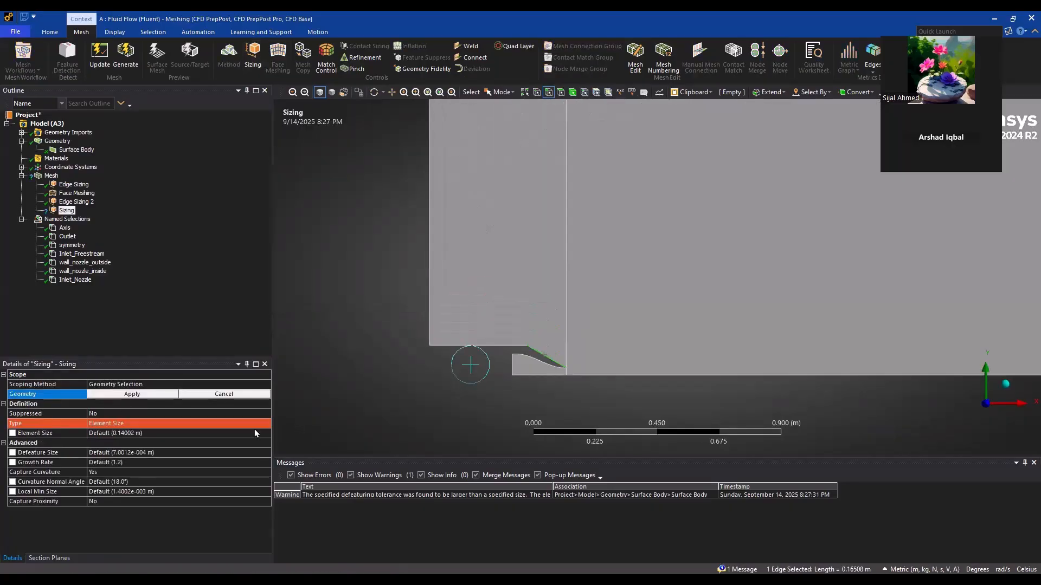
pyautogui.click(131, 394)
# Define the slanted outer wall edge sizing by Number of Divisions and set it to 60
pyautogui.click(225, 422)
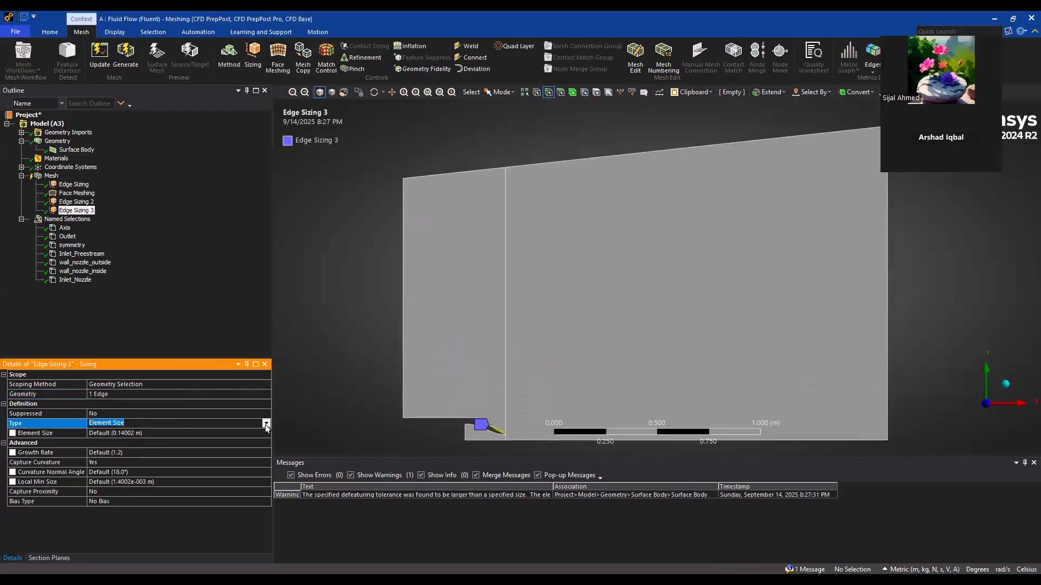
pyautogui.click(266, 423)
pyautogui.click(132, 439)
pyautogui.click(110, 432)
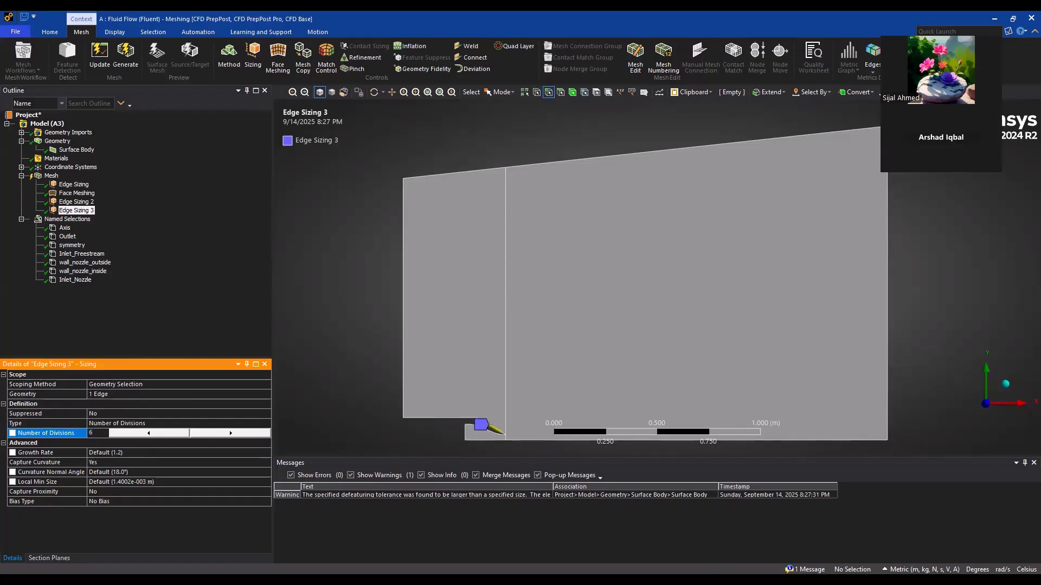
# Give the slanted edge sizing a one-directional long-to-short bias with a bias factor of 200
pyautogui.click(144, 497)
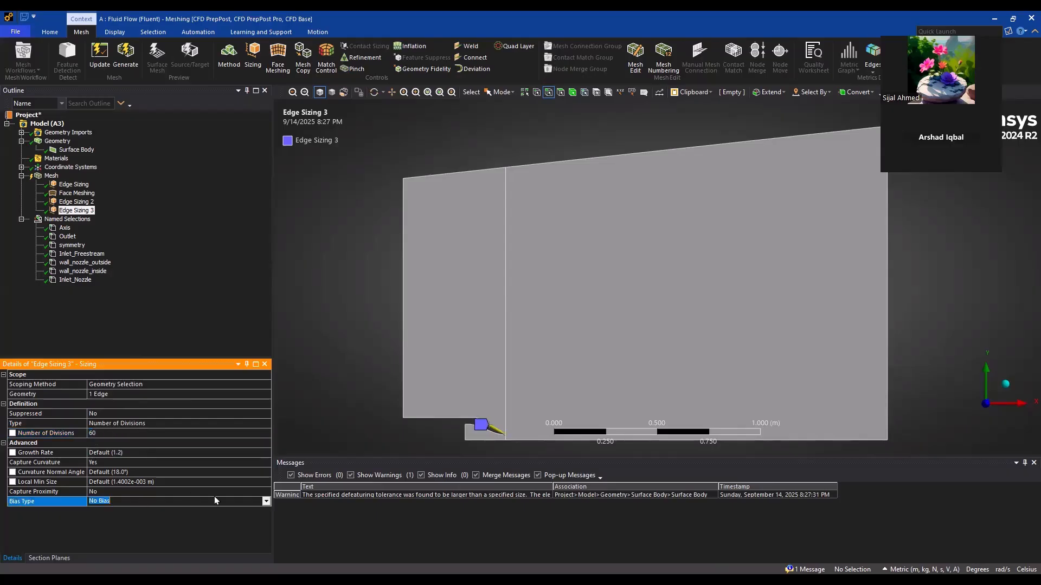
pyautogui.click(266, 502)
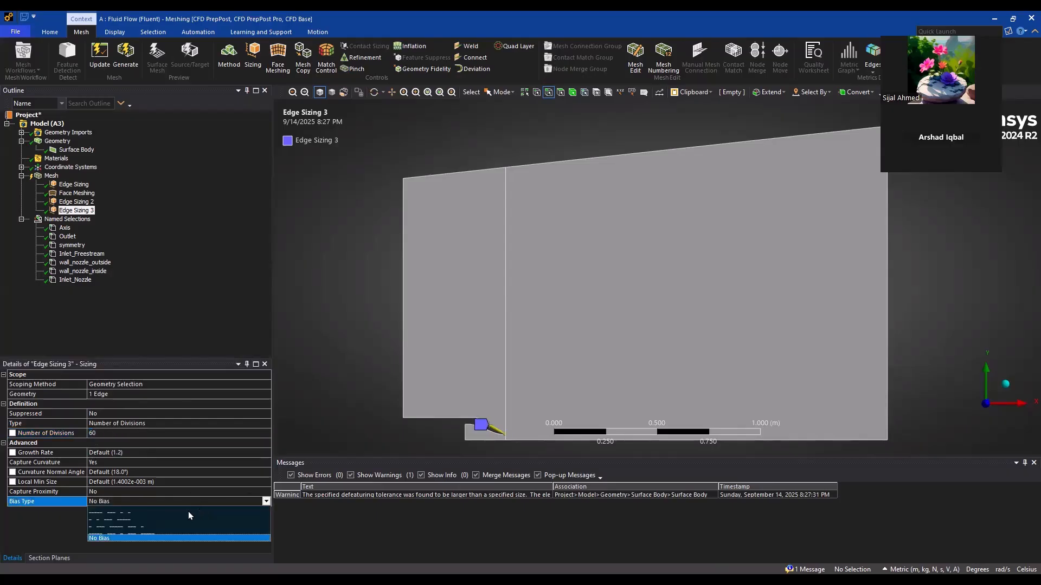
pyautogui.click(135, 512)
pyautogui.scroll(4, 410, 416)
pyautogui.keyDown('ctrl'); pyautogui.moveTo(409, 415); pyautogui.dragTo(619, 184, button='middle'); pyautogui.keyUp('ctrl')
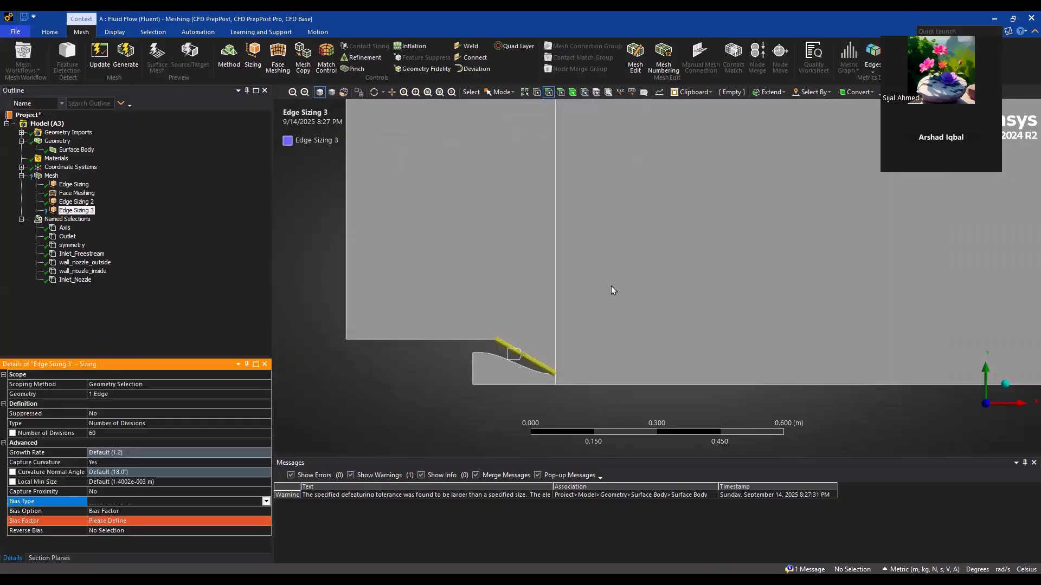
pyautogui.scroll(3, 610, 287)
pyautogui.click(126, 519)
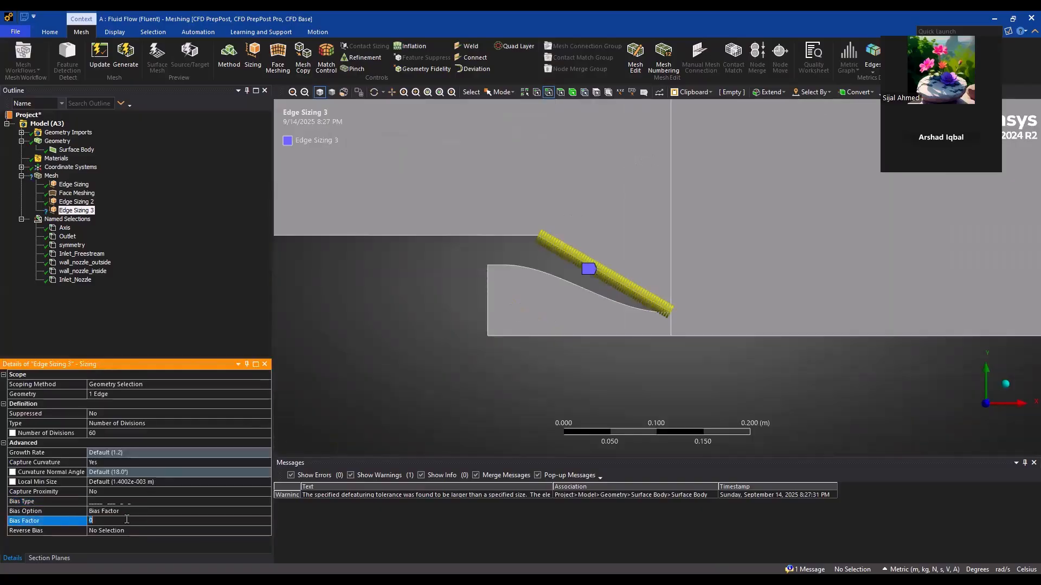
pyautogui.write('200')
pyautogui.press('Return')
pyautogui.scroll(3, 467, 425)
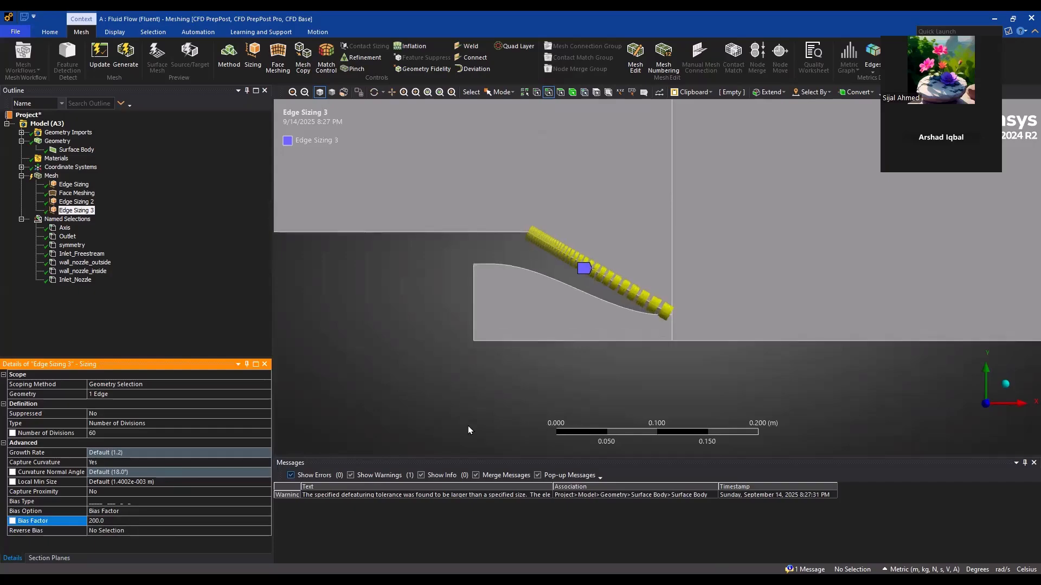
# Switch the slanted edge sizing's bias type to short-to-long, clustering the divisions at the nozzle exit tip
pyautogui.click(110, 503)
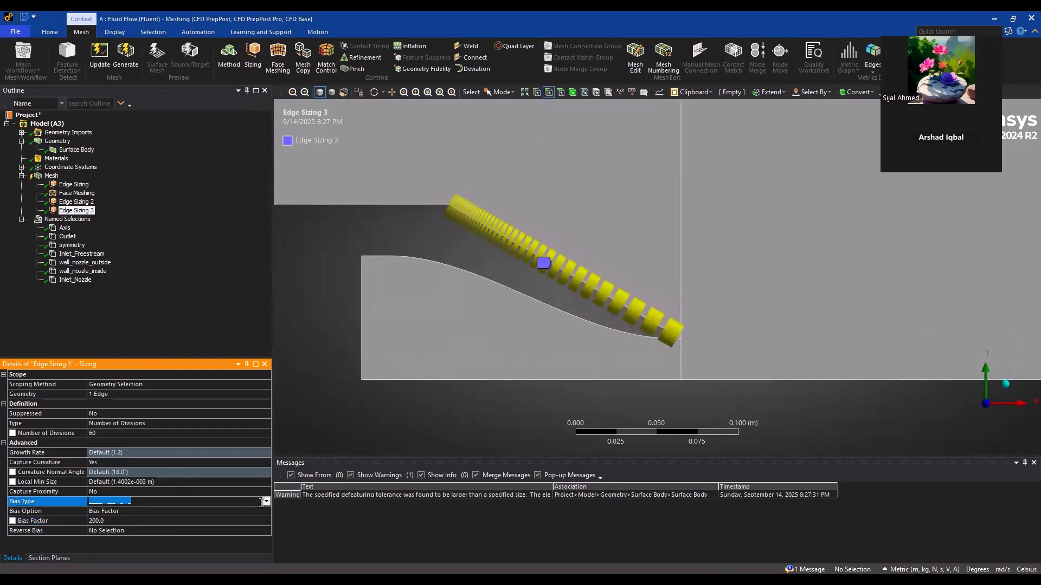
pyautogui.click(232, 503)
pyautogui.click(122, 517)
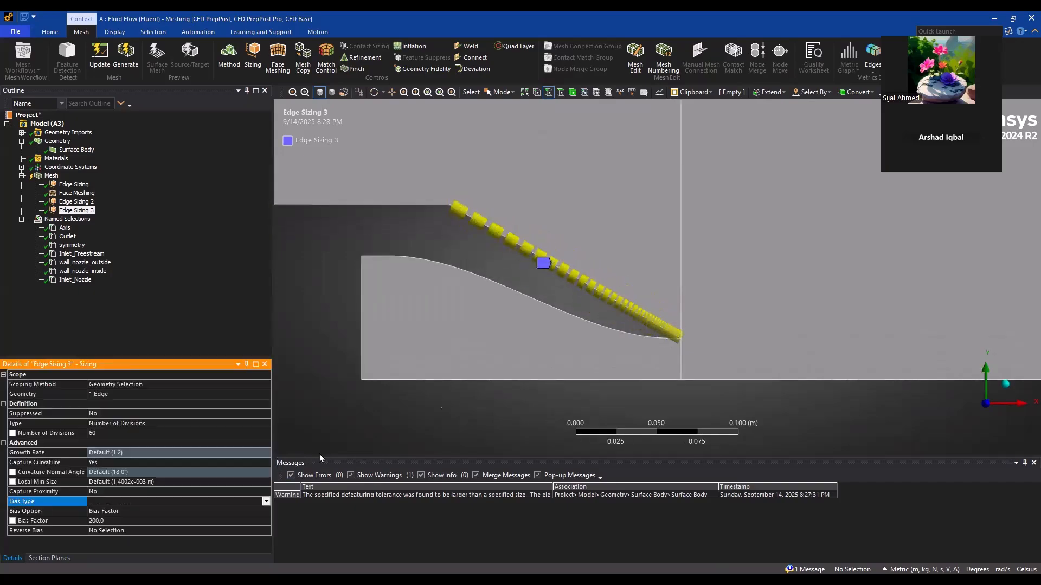
pyautogui.scroll(3, 443, 399)
# Regenerate the mesh with the slanted edge sizing and display it near the nozzle and across the whole domain
pyautogui.click(122, 64)
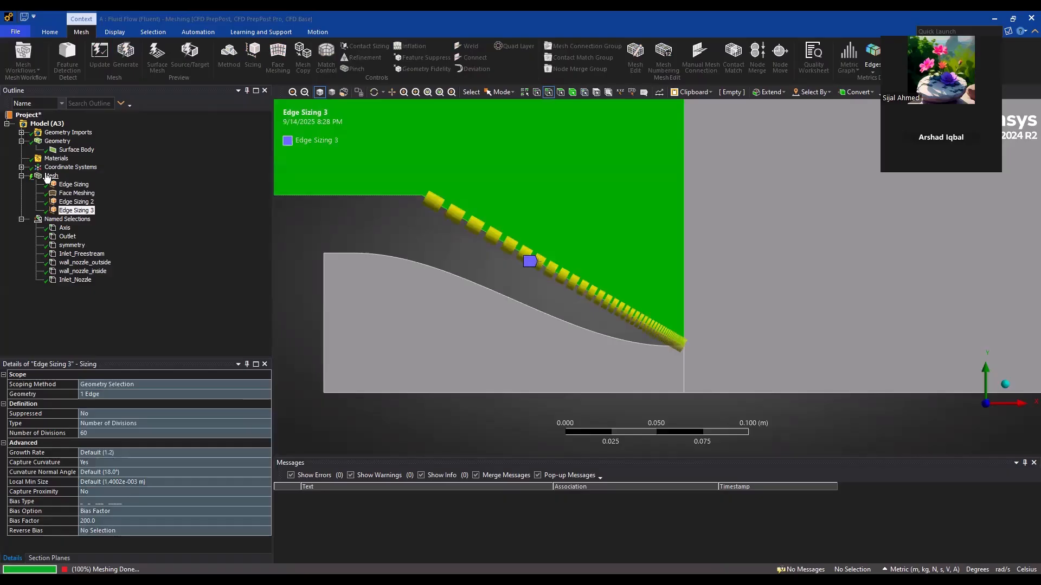
pyautogui.click(47, 177)
pyautogui.scroll(1, 666, 277)
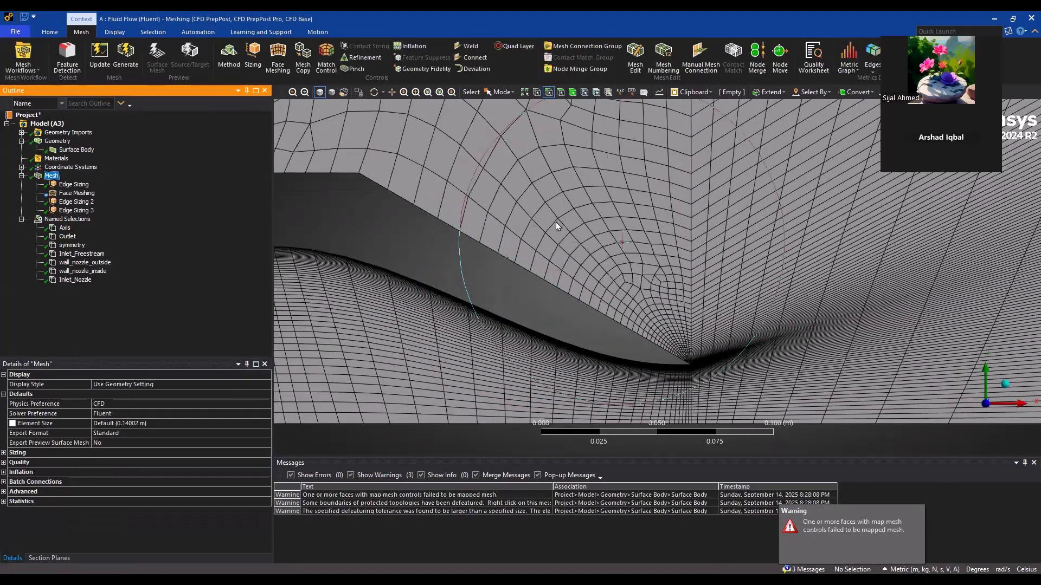
pyautogui.scroll(-6, 557, 220)
pyautogui.scroll(-3, 557, 220)
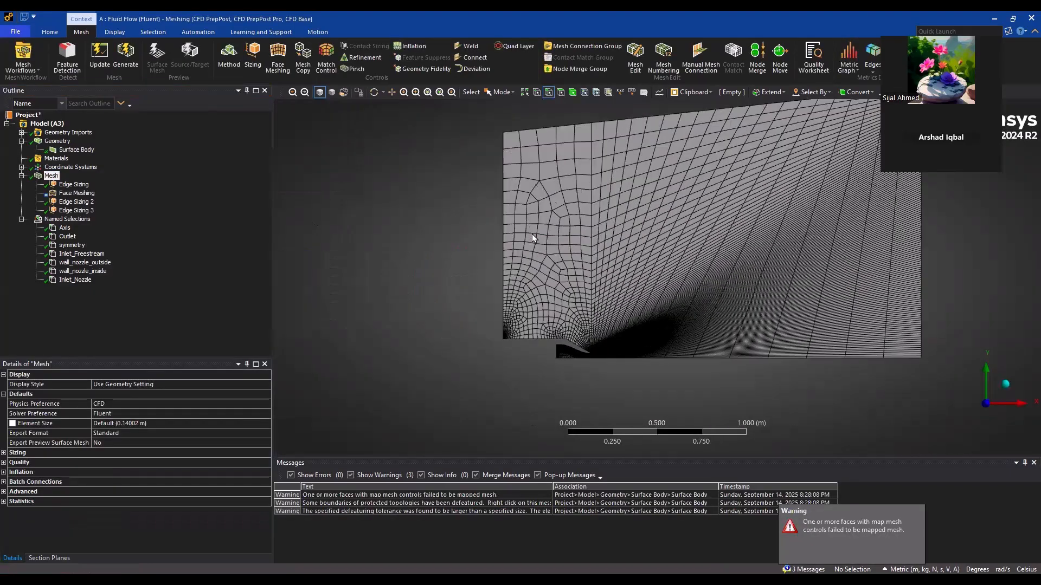
# Add an edge sizing scoped to the horizontal outer wall edge upstream of the slanted nozzle edge
pyautogui.click(75, 212)
pyautogui.scroll(2, 392, 310)
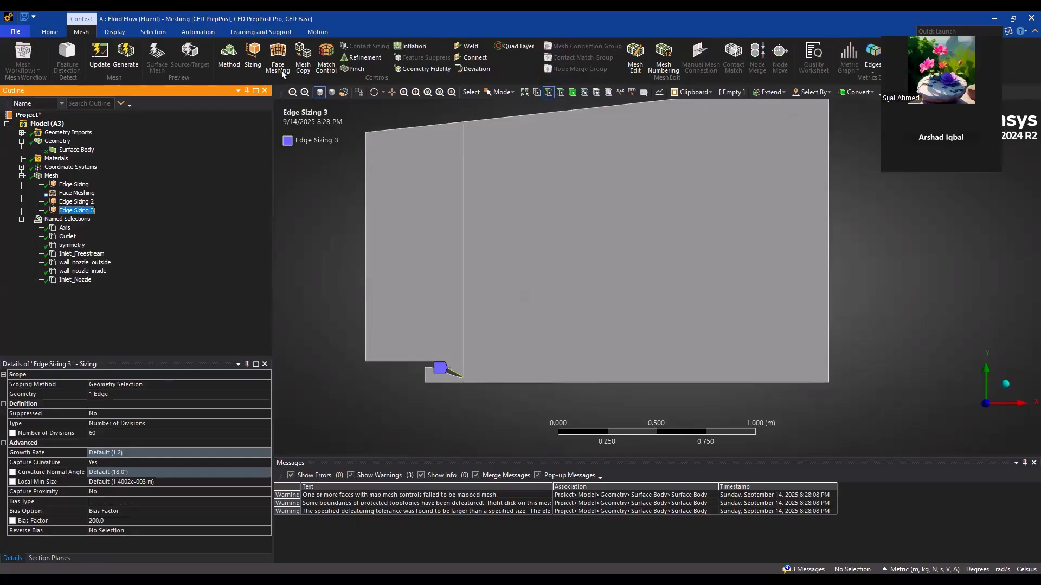
pyautogui.click(251, 59)
pyautogui.click(409, 363)
pyautogui.click(131, 393)
# Define the horizontal outer wall edge sizing by Number of Divisions and set it to 30
pyautogui.click(246, 423)
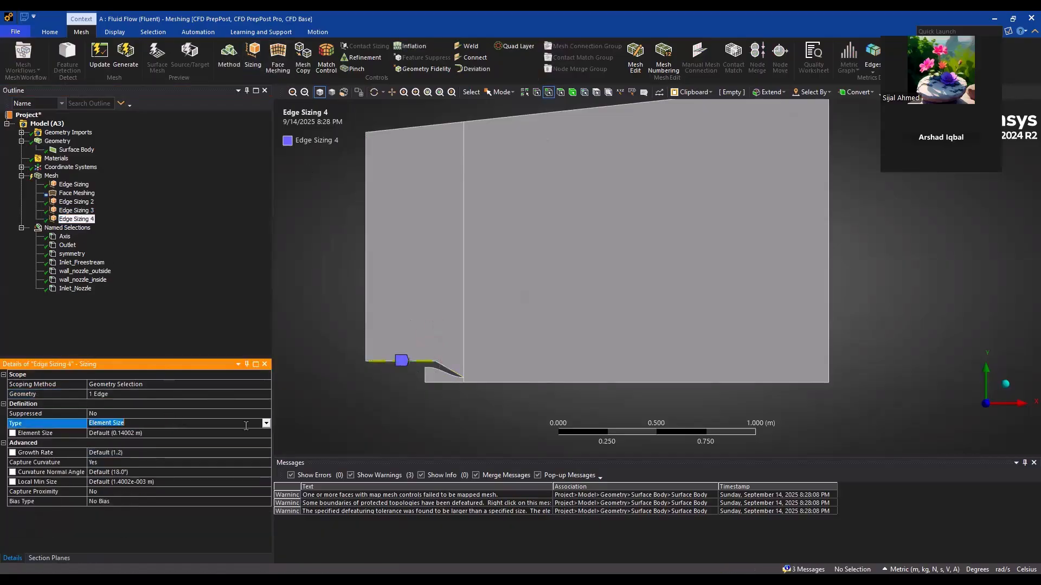
pyautogui.click(263, 425)
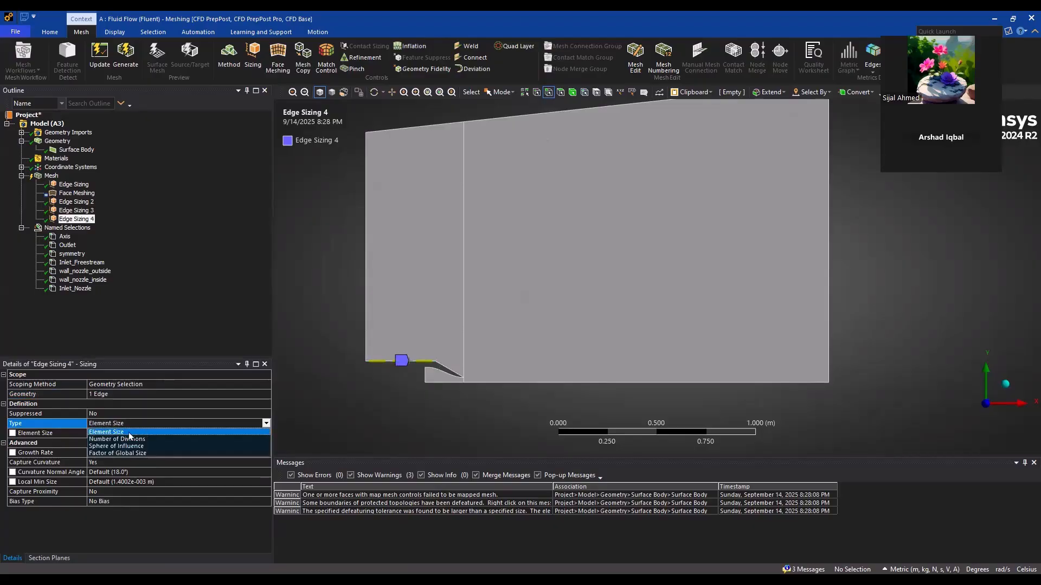
pyautogui.click(118, 438)
pyautogui.click(119, 435)
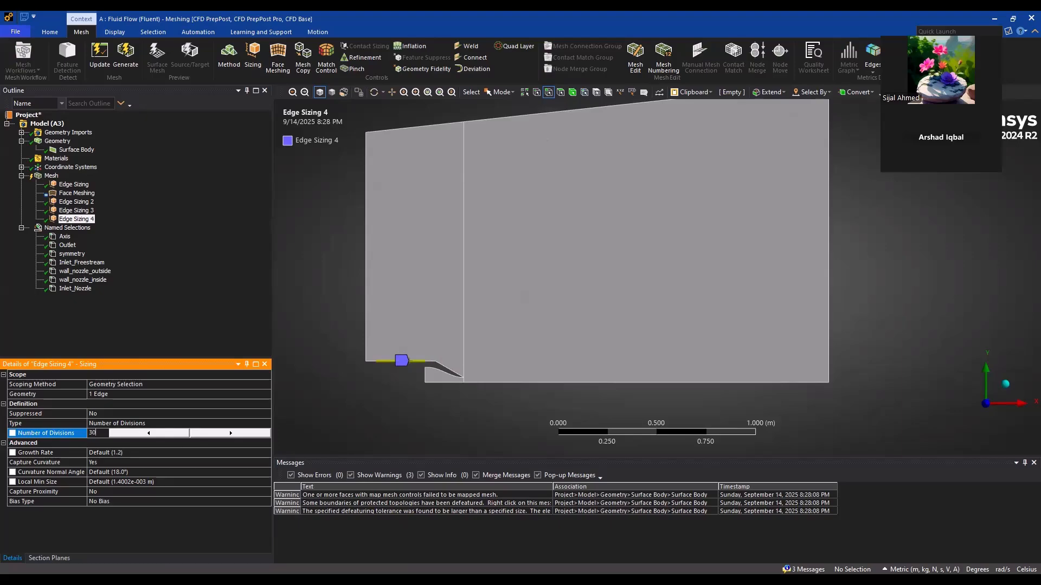
pyautogui.write('30')
pyautogui.press('Return')
# Review the two outer wall edge sizings and add an edge sizing on the upper freestream edge directly above the nozzle
pyautogui.click(80, 210)
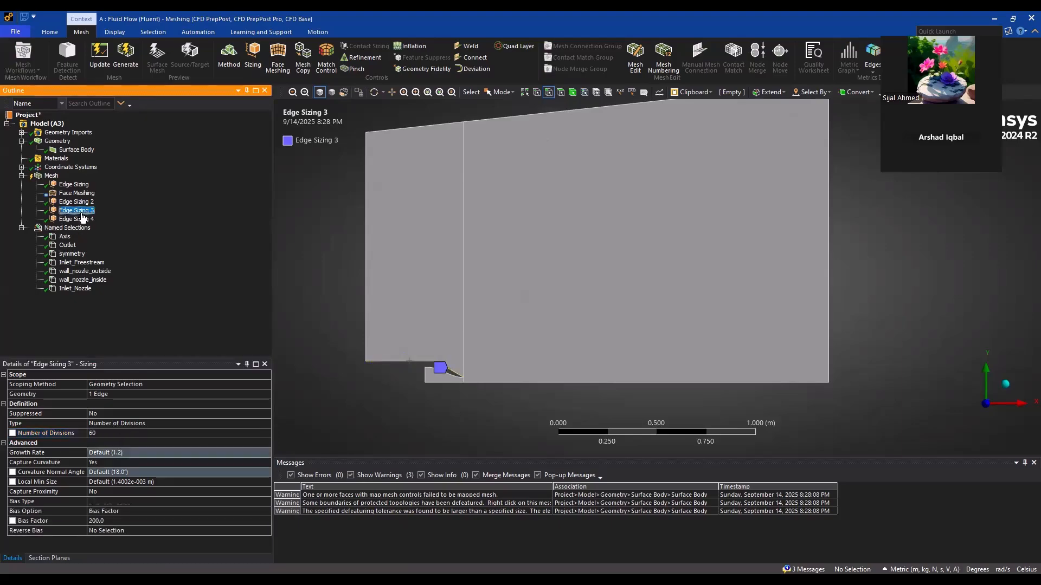
pyautogui.click(81, 219)
pyautogui.click(409, 132)
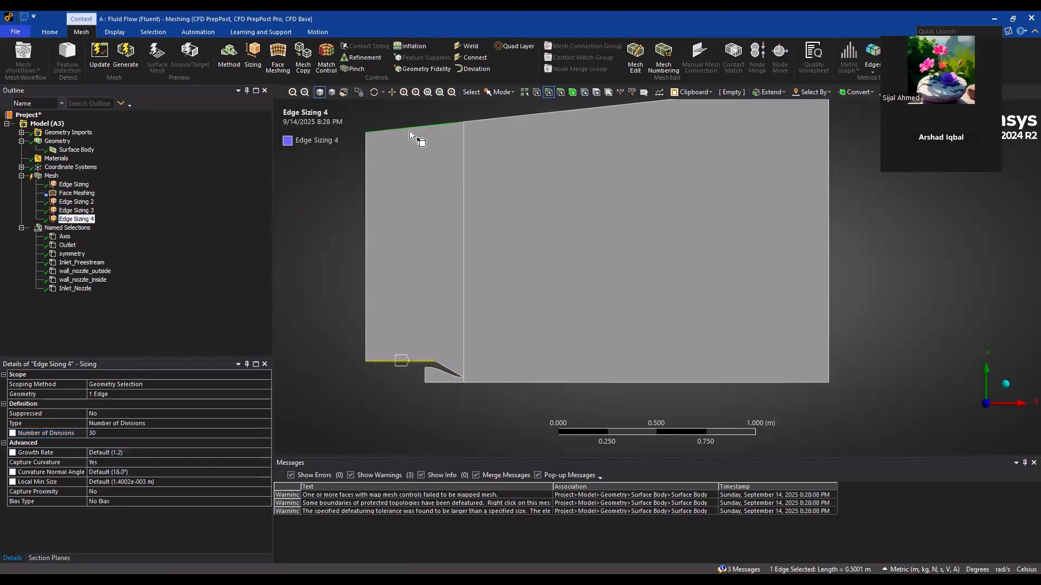
pyautogui.click(253, 54)
# Define the upper freestream edge sizing by Number of Divisions and set it to 90
pyautogui.click(181, 424)
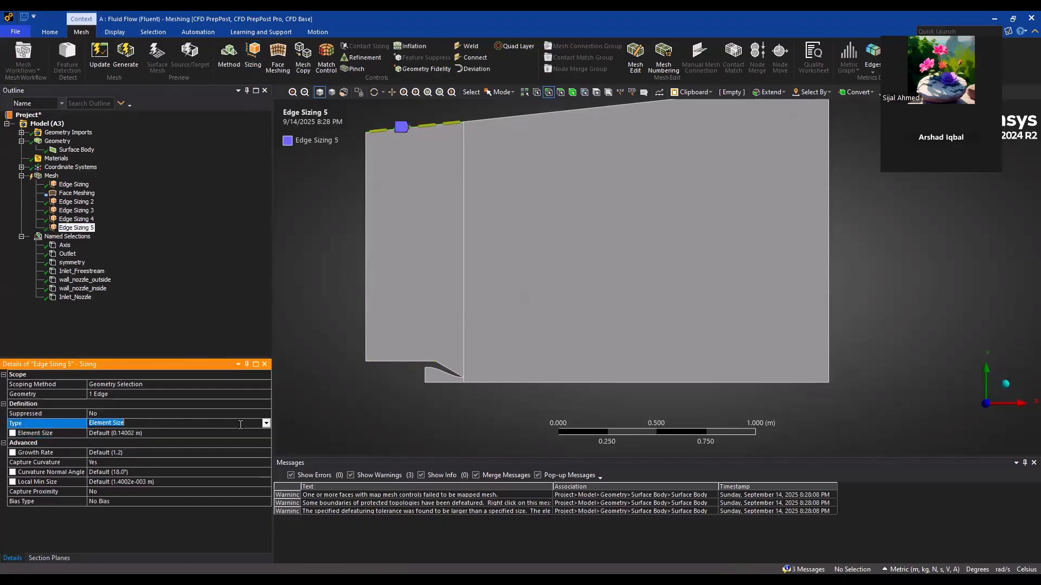
pyautogui.click(265, 424)
pyautogui.click(112, 433)
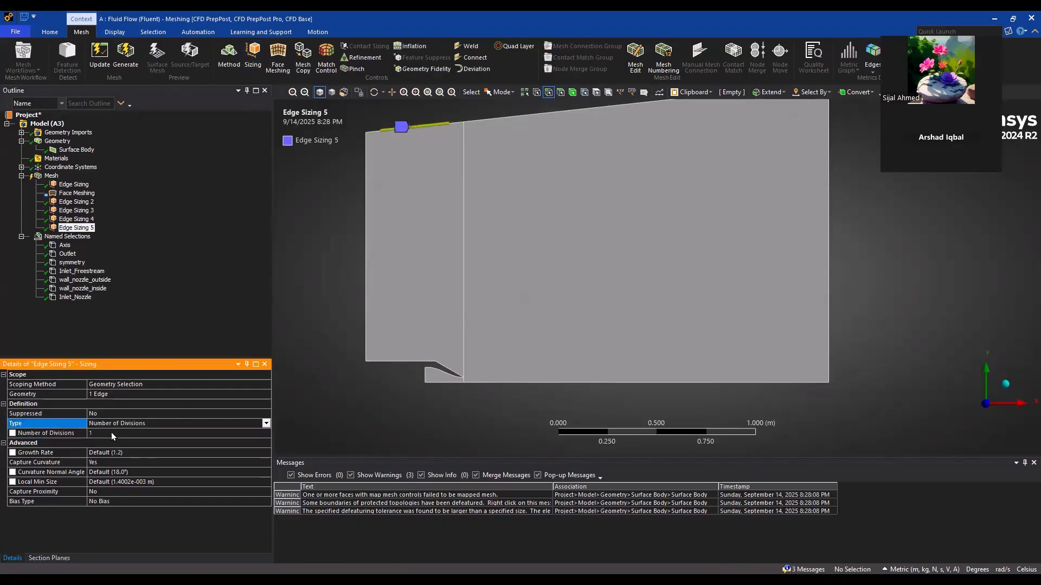
pyautogui.click(111, 431)
pyautogui.write('90')
pyautogui.press('Return')
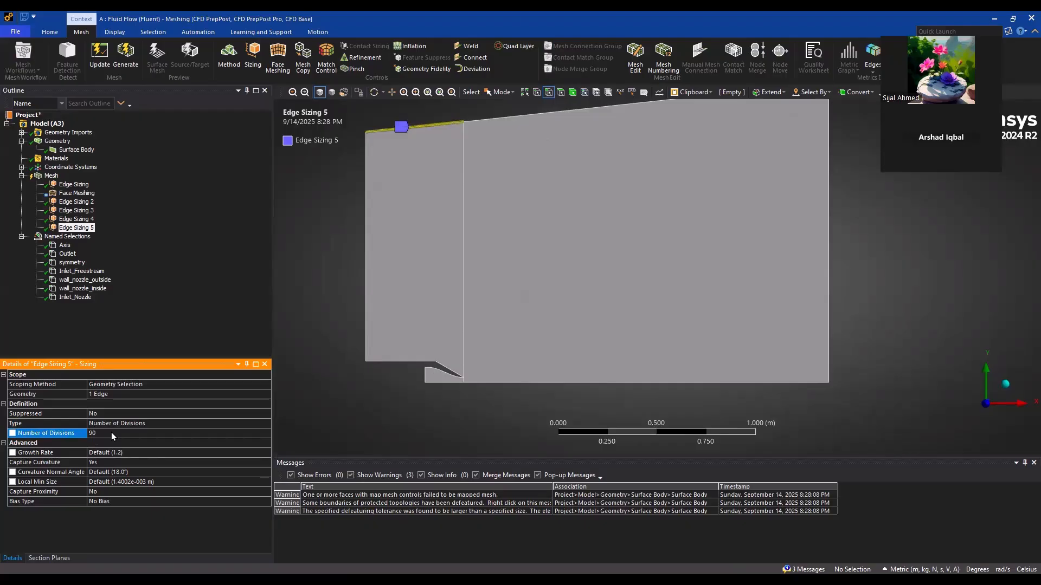
# Regenerate the mesh with all five edge sizings and inspect it across the domain and close to the nozzle walls
pyautogui.click(126, 53)
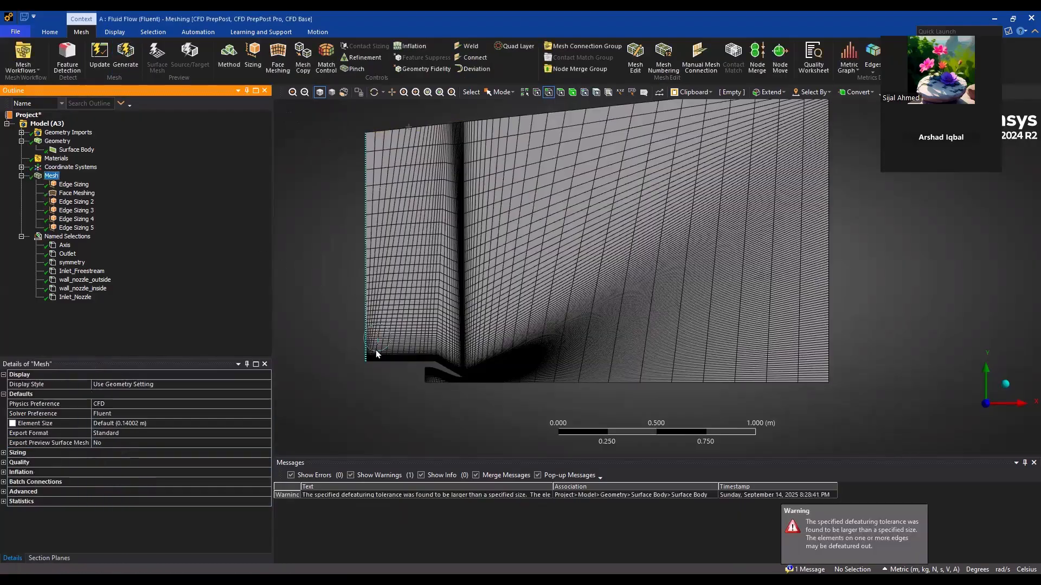
pyautogui.scroll(5, 484, 330)
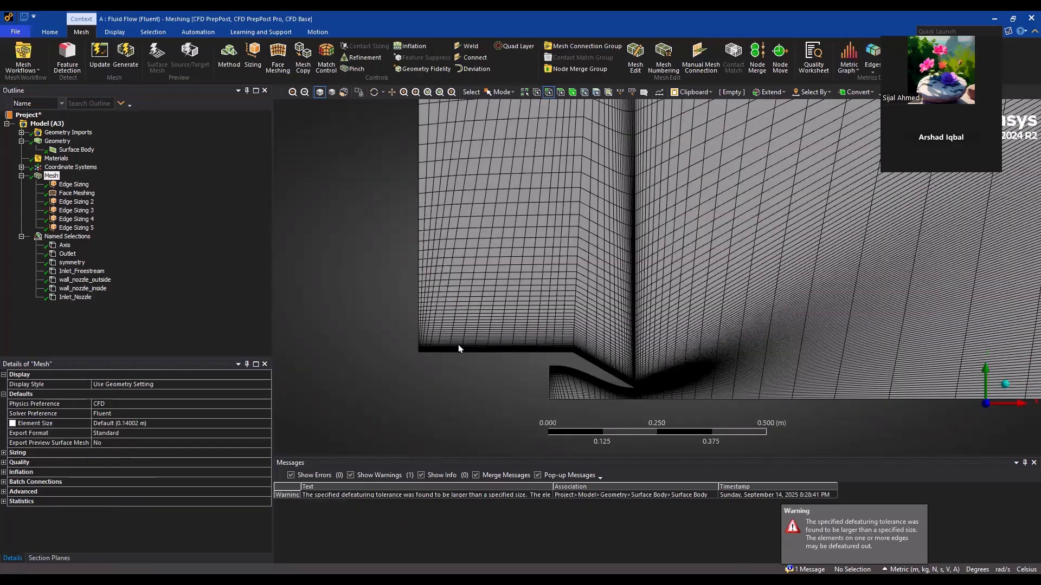
pyautogui.scroll(-3, 490, 298)
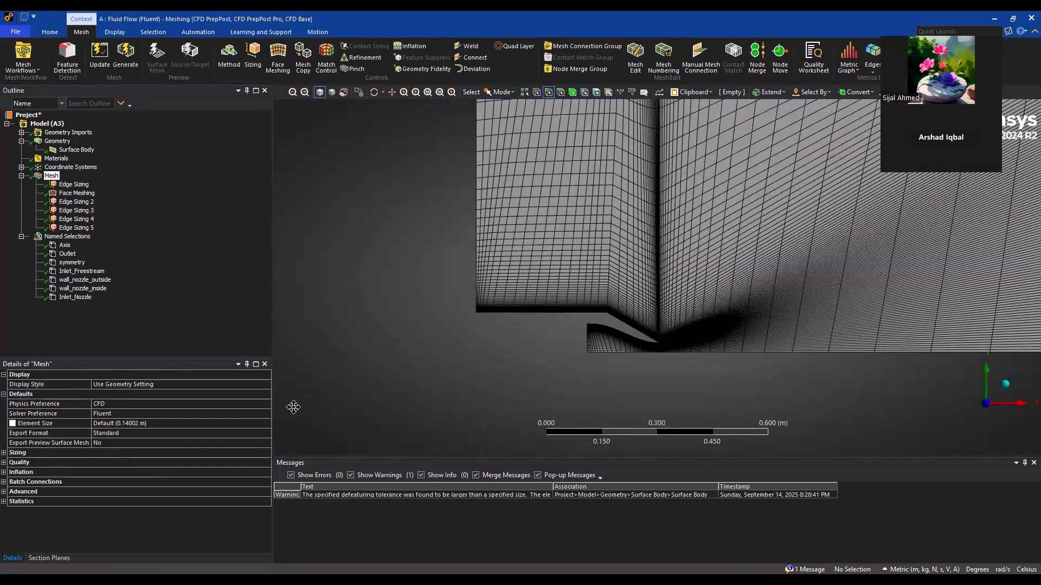
pyautogui.scroll(1, 503, 299)
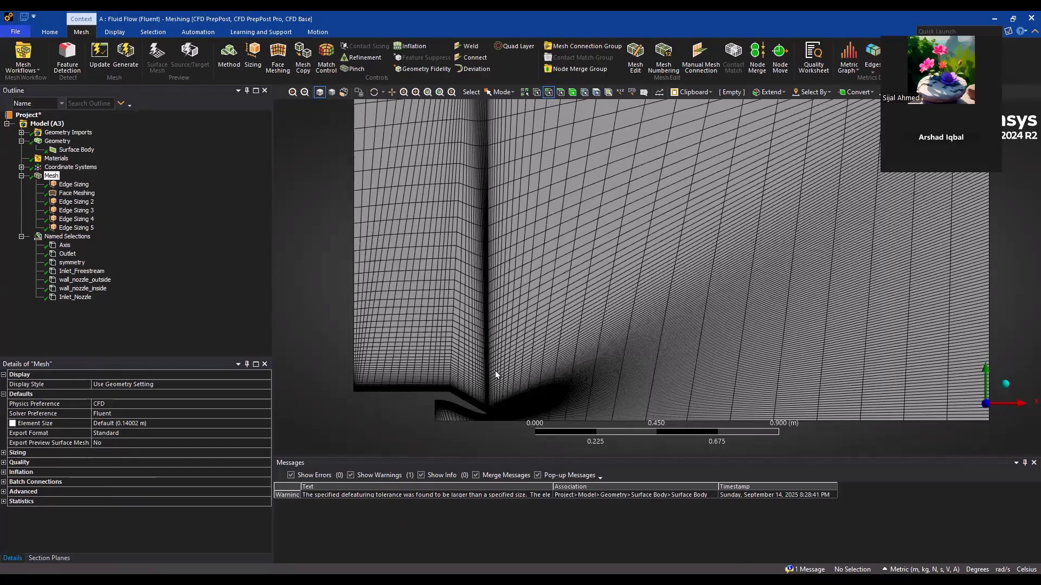
pyautogui.scroll(6, 652, 282)
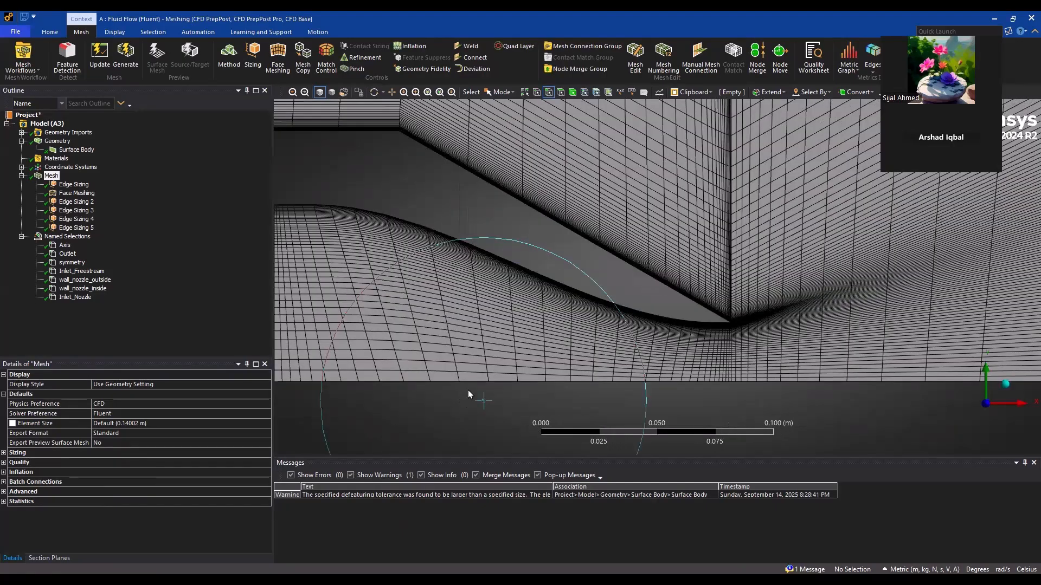
pyautogui.scroll(-1, 468, 390)
# Review the existing edge sizings and face meshing, and add an edge sizing on the curved inner nozzle wall
pyautogui.click(72, 186)
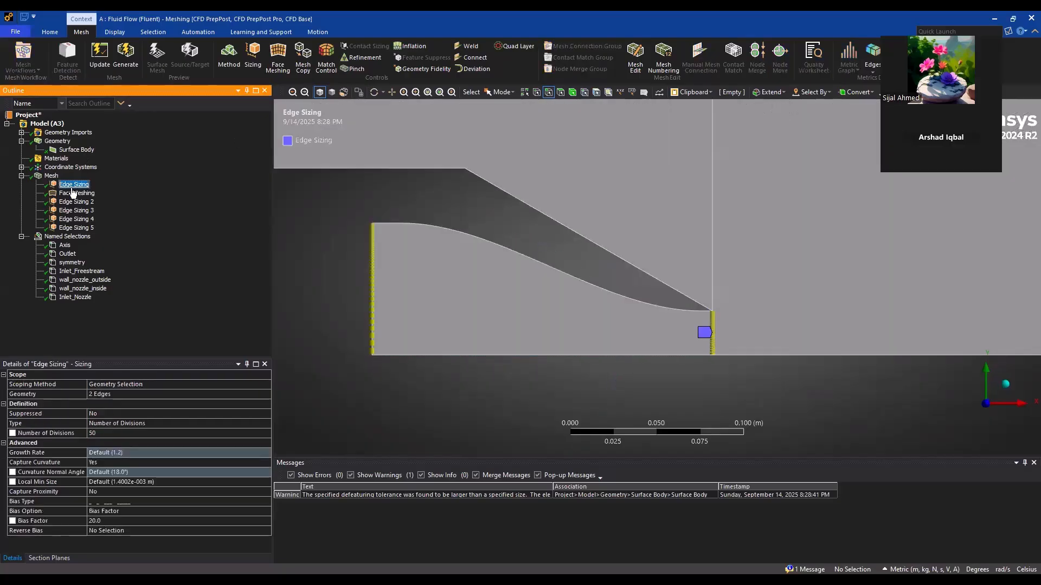
pyautogui.click(73, 193)
pyautogui.click(72, 203)
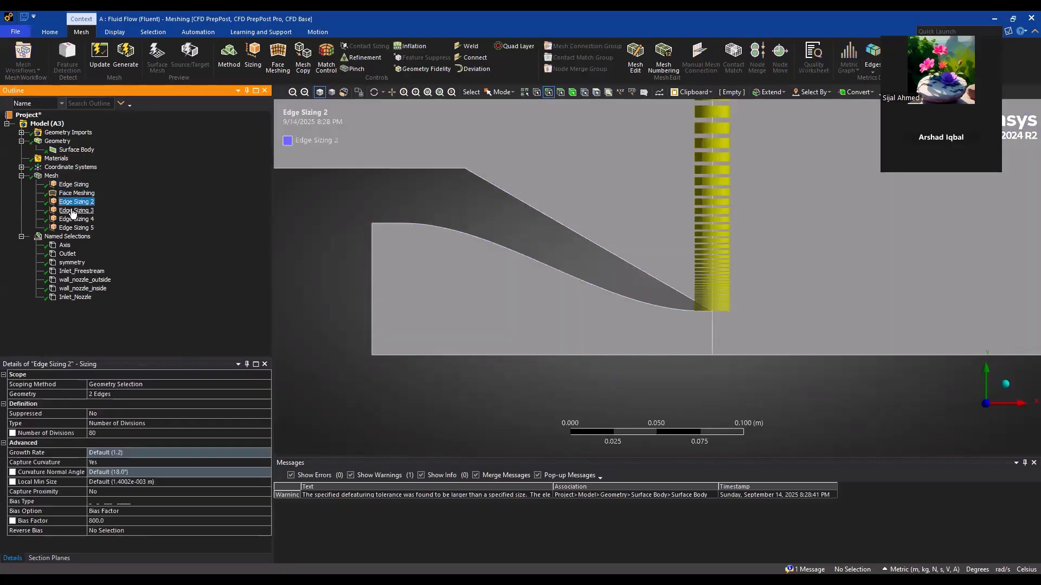
pyautogui.click(73, 211)
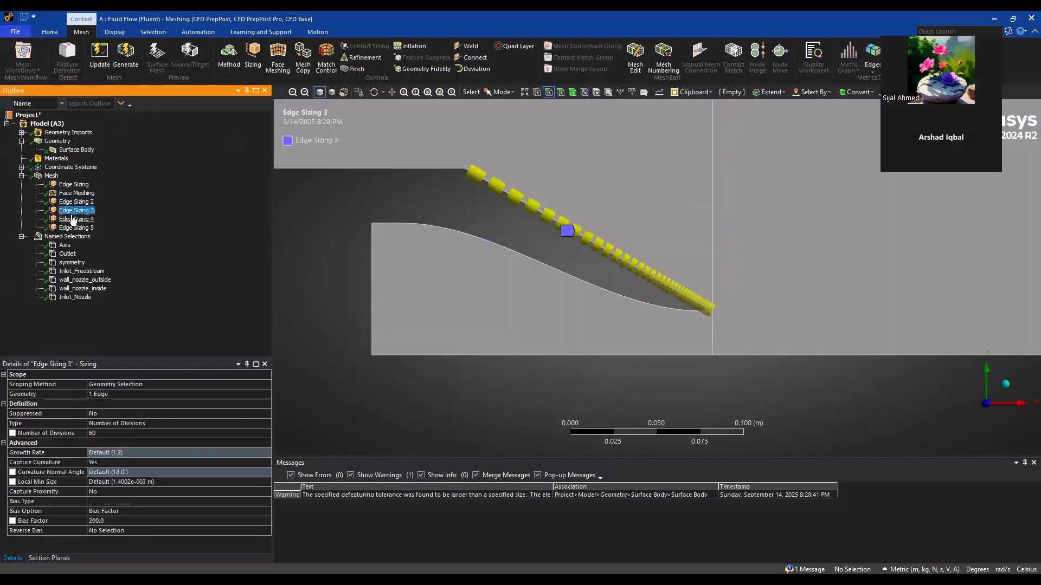
pyautogui.click(493, 242)
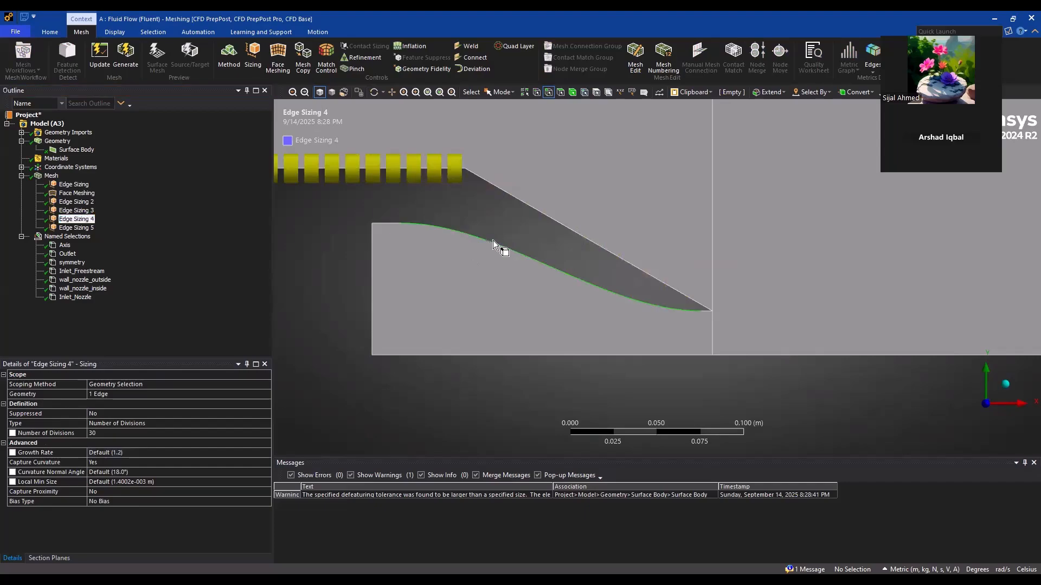
pyautogui.click(253, 54)
# Define the curved inner wall edge sizing by Number of Divisions and set it to 150
pyautogui.click(206, 432)
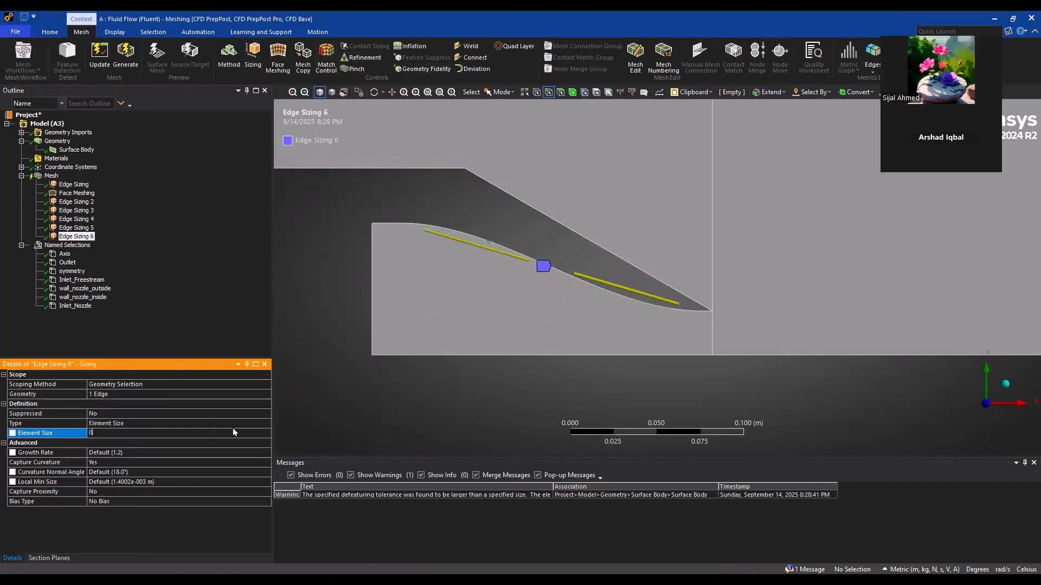
pyautogui.click(266, 424)
pyautogui.click(266, 425)
pyautogui.click(152, 441)
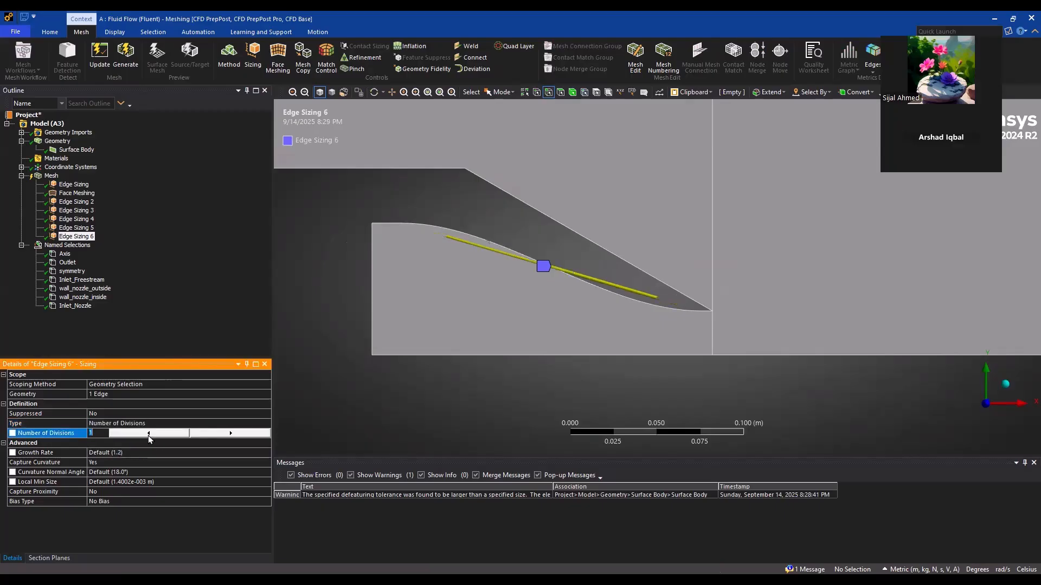
pyautogui.write('150')
pyautogui.press('Return')
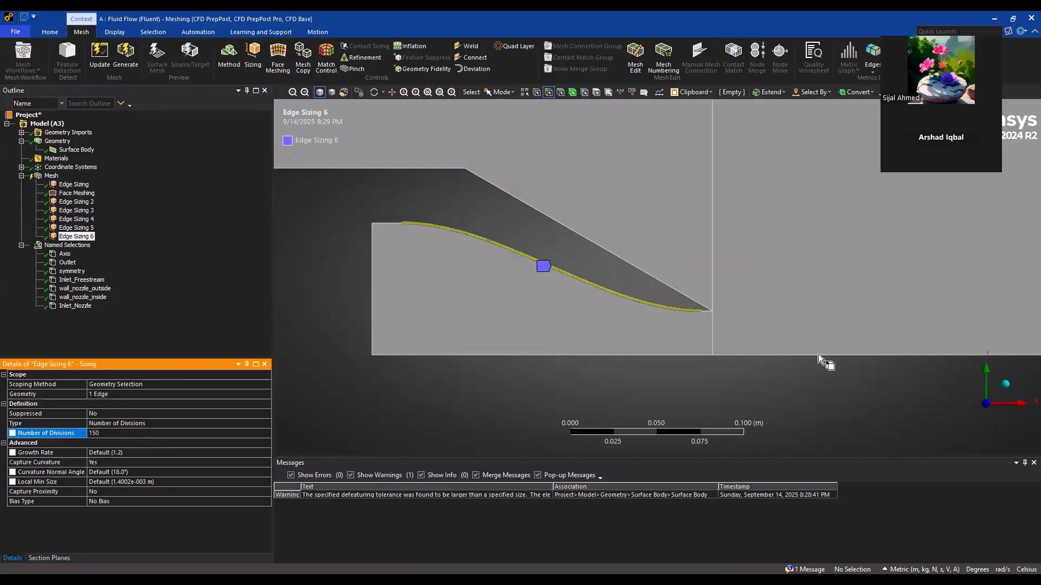
# Add an edge sizing on the short straight inner wall edge at the nozzle exit with Number of Divisions set to 30
pyautogui.scroll(3, 767, 353)
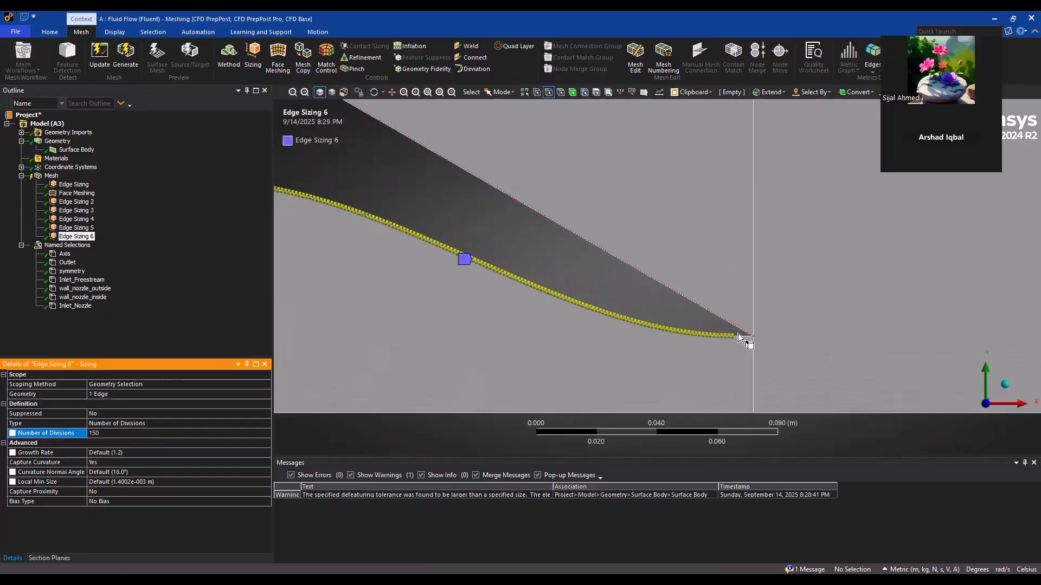
pyautogui.click(740, 338)
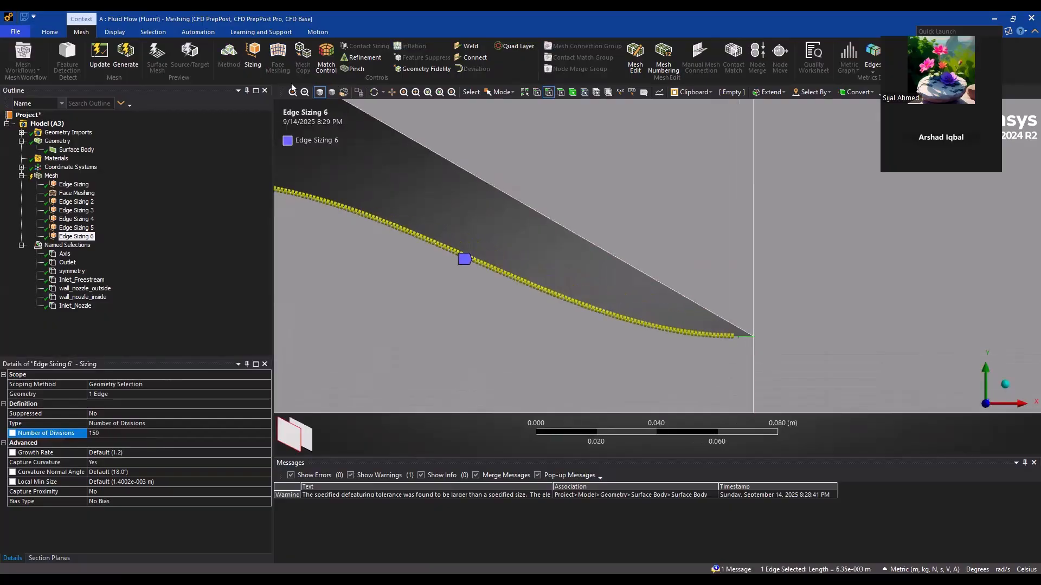
pyautogui.click(253, 54)
pyautogui.click(224, 423)
pyautogui.click(266, 423)
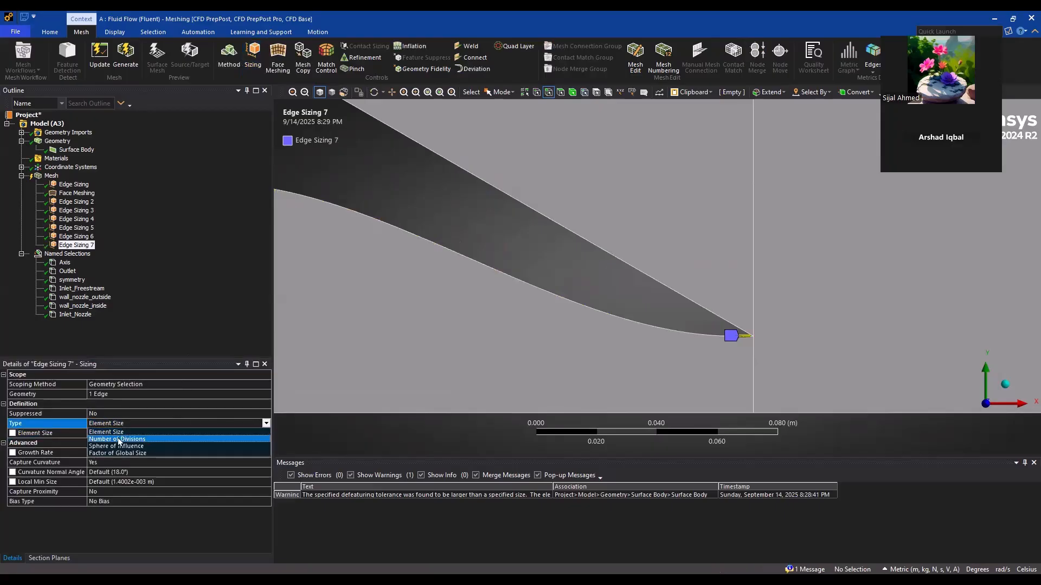
pyautogui.click(113, 441)
pyautogui.write('30')
pyautogui.press('Return')
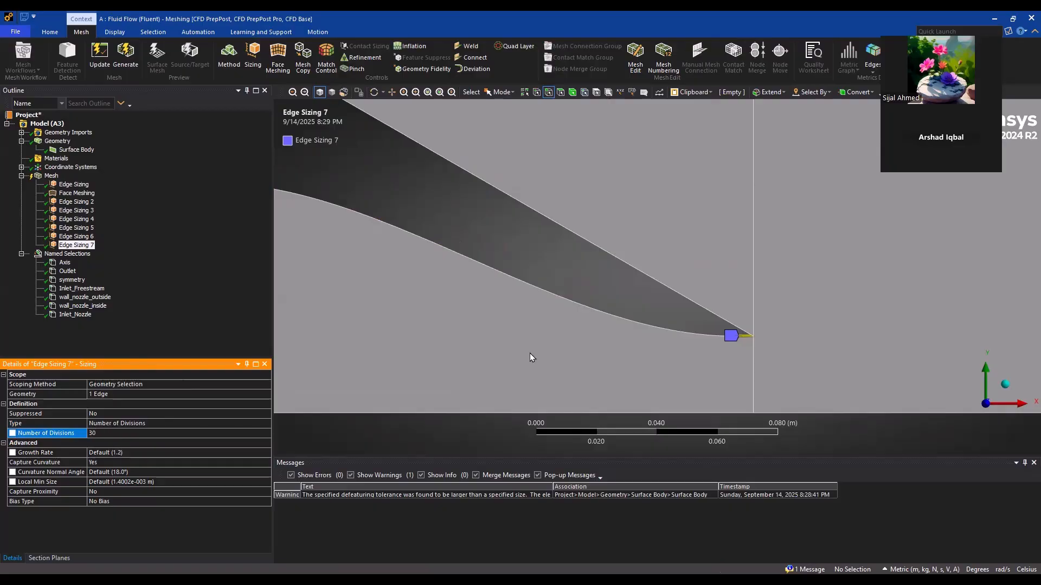
# Add an edge sizing on the short straight inner wall edge at the nozzle inlet with Number of Divisions set to 15
pyautogui.scroll(-4, 697, 280)
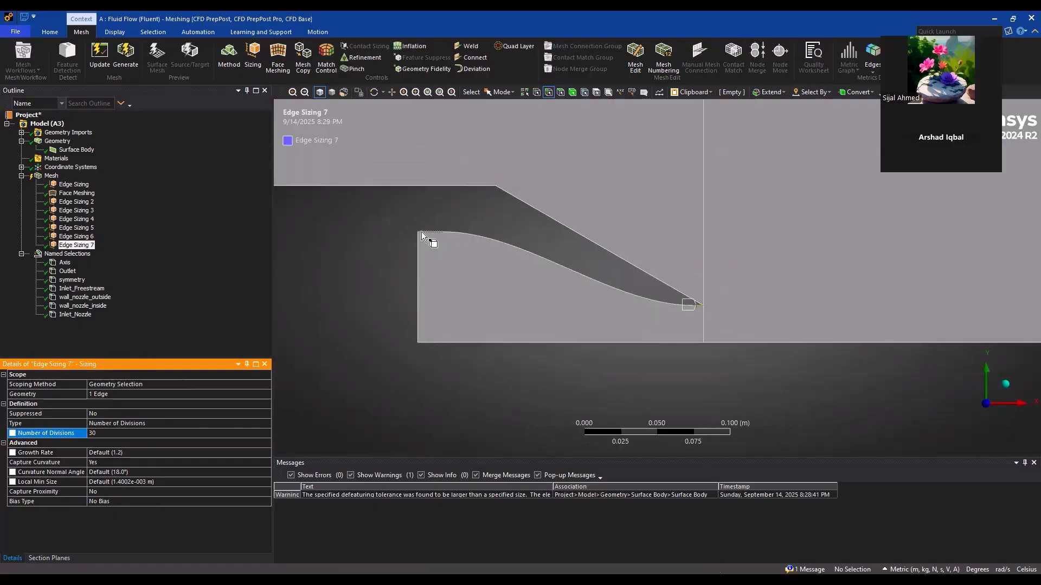
pyautogui.click(422, 233)
pyautogui.click(253, 52)
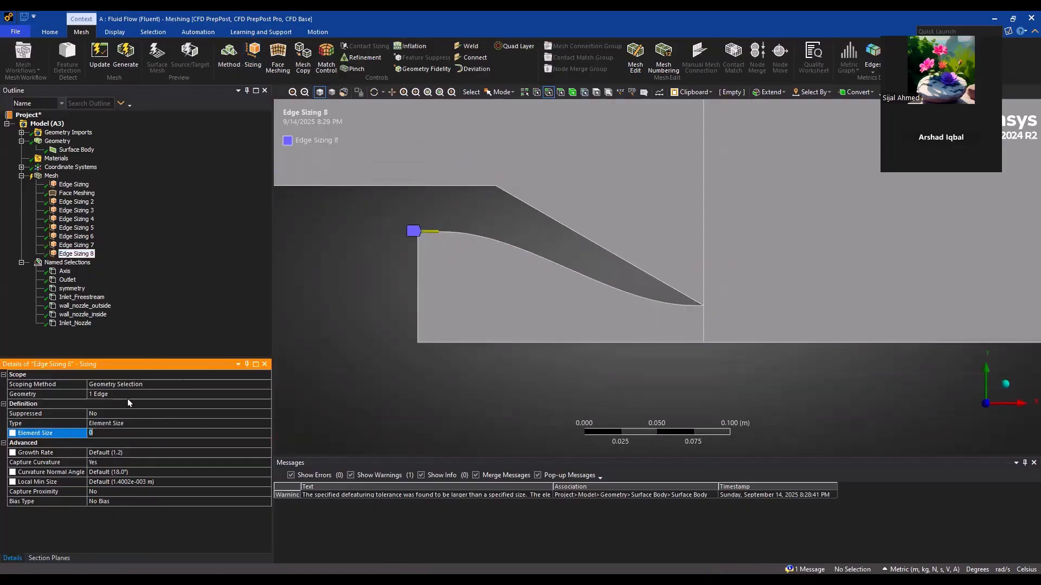
pyautogui.click(133, 422)
pyautogui.click(266, 423)
pyautogui.click(156, 436)
pyautogui.click(121, 432)
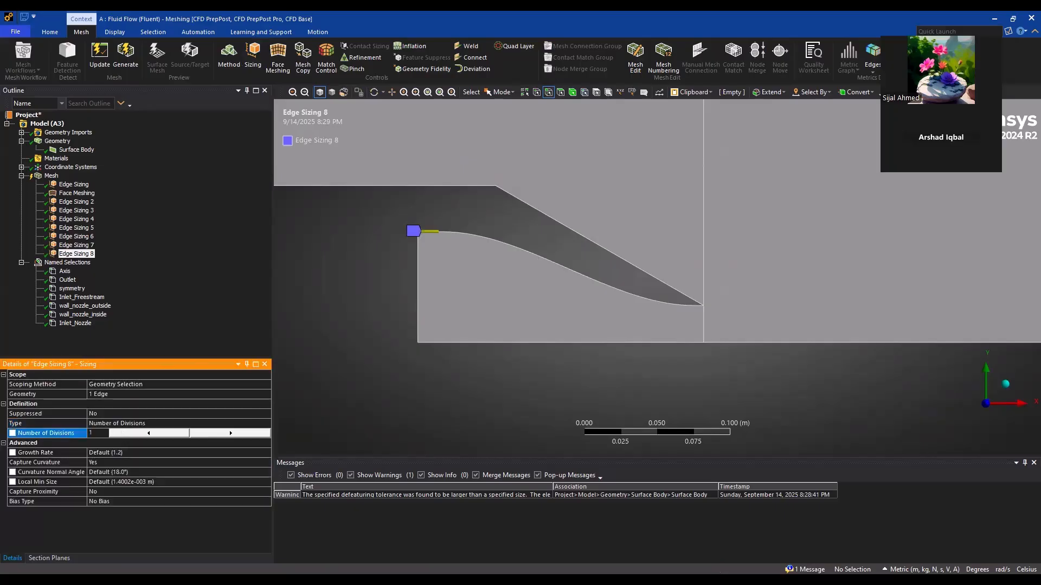
pyautogui.write('5')
pyautogui.press('Return')
# Regenerate the mesh with all eight edge sizings and inspect the cells along the inner nozzle wall
pyautogui.click(125, 54)
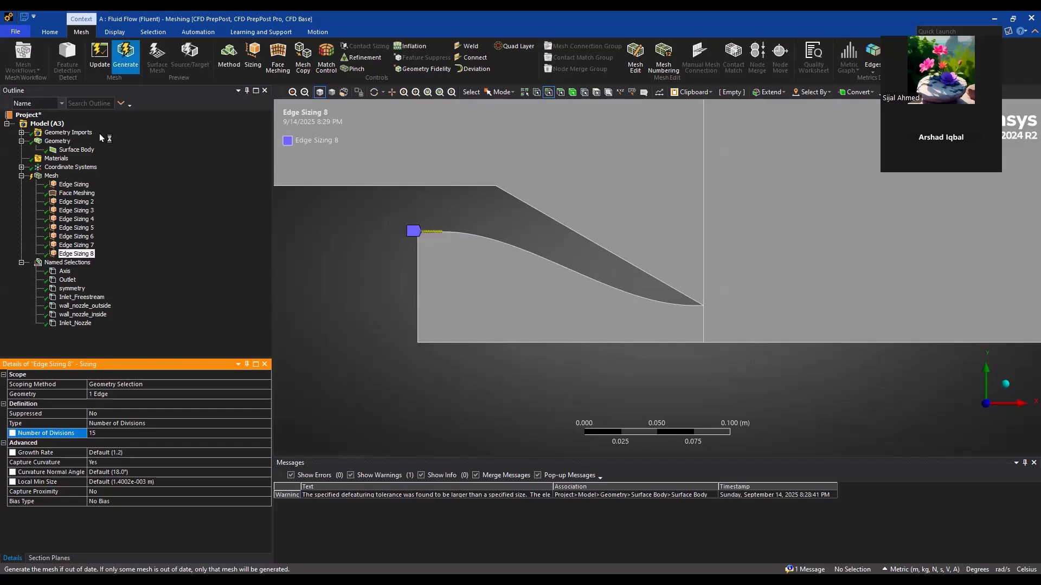
pyautogui.click(52, 176)
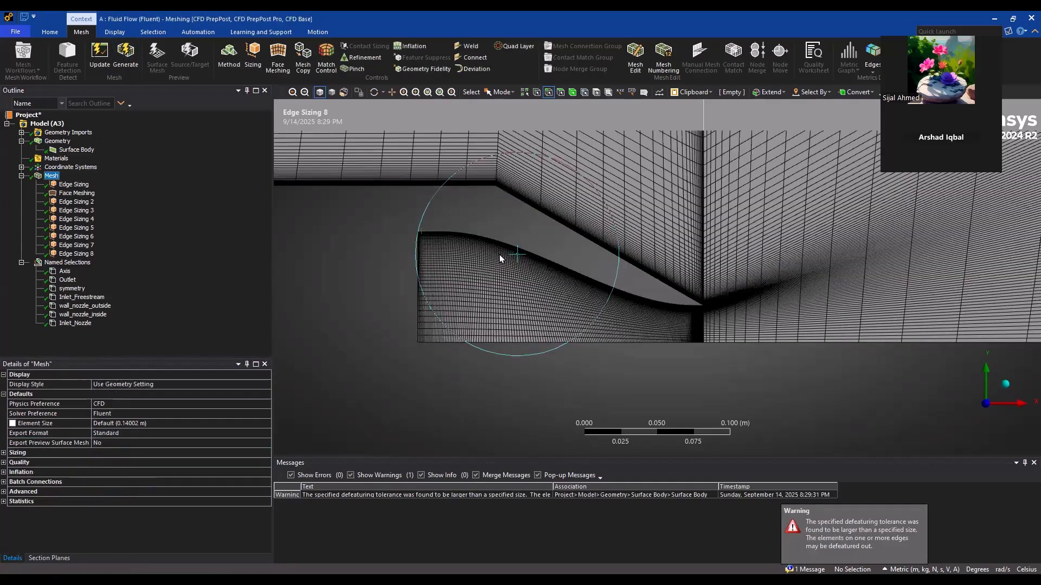
pyautogui.scroll(3, 515, 265)
pyautogui.scroll(2, 590, 265)
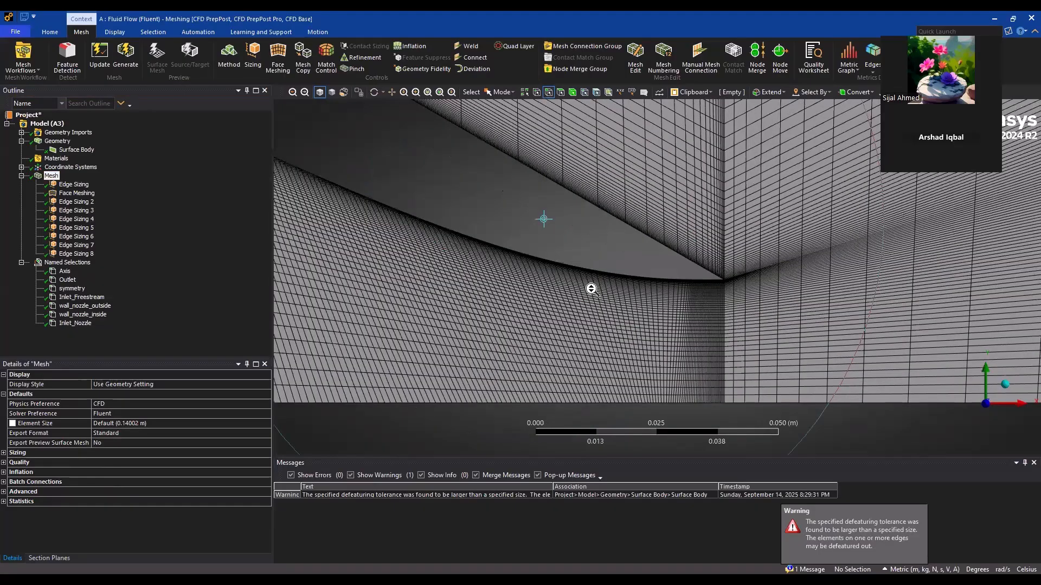
pyautogui.scroll(3, 593, 289)
pyautogui.scroll(-1, 593, 289)
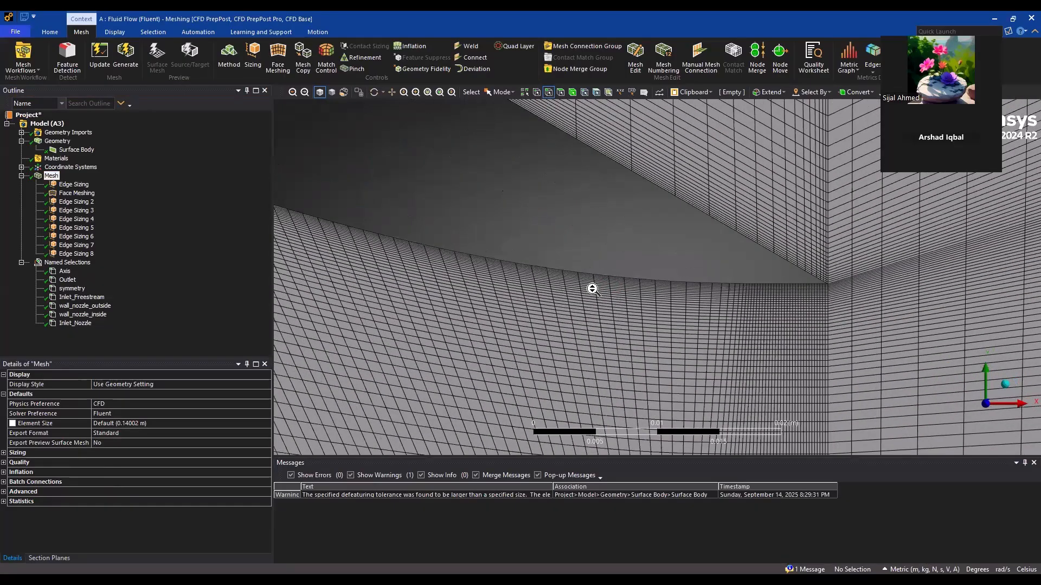
pyautogui.scroll(-3, 593, 288)
pyautogui.scroll(-2, 496, 235)
# Examine the mesh around the nozzle exit tip and the cell size transition into the downstream region
pyautogui.keyDown('ctrl'); pyautogui.moveTo(495, 236); pyautogui.dragTo(485, 279, button='middle'); pyautogui.keyUp('ctrl')
pyautogui.scroll(1, 503, 265)
pyautogui.scroll(2, 503, 265)
pyautogui.scroll(-2, 628, 244)
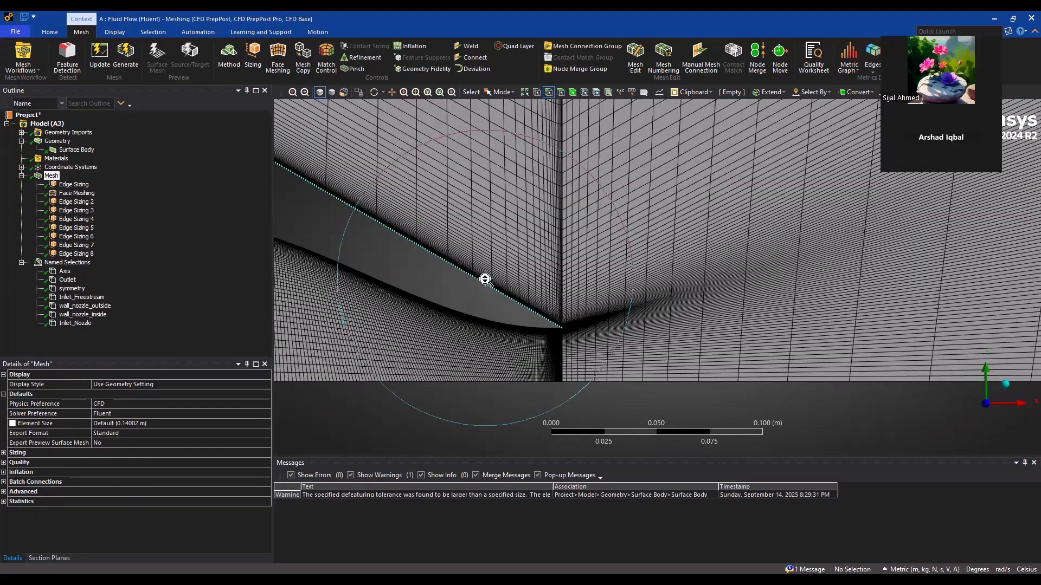
pyautogui.scroll(4, 533, 284)
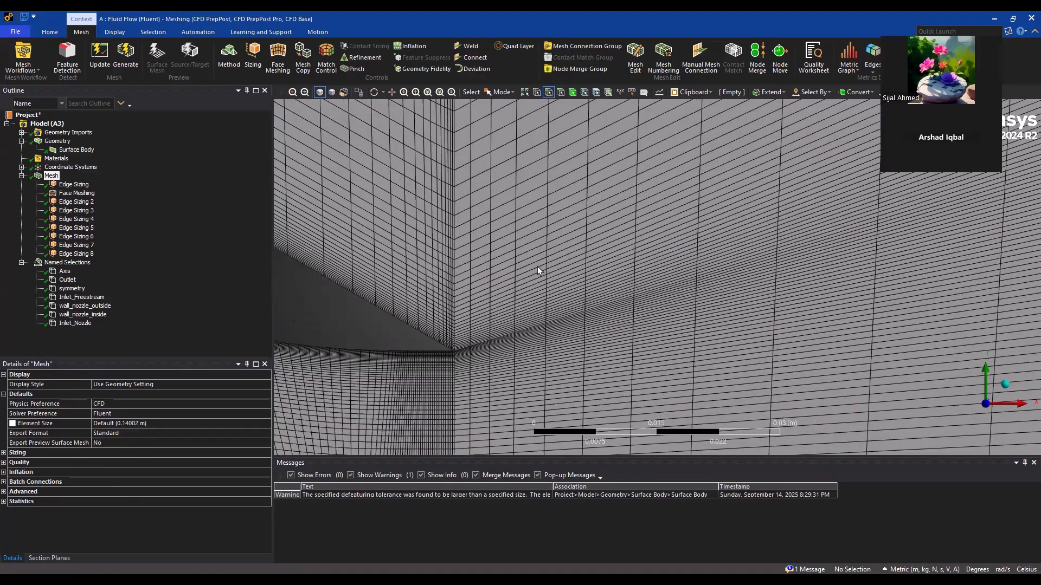
pyautogui.scroll(4, 537, 265)
pyautogui.keyDown('ctrl'); pyautogui.moveTo(453, 332); pyautogui.dragTo(588, 179, button='middle'); pyautogui.keyUp('ctrl')
pyautogui.scroll(2, 639, 295)
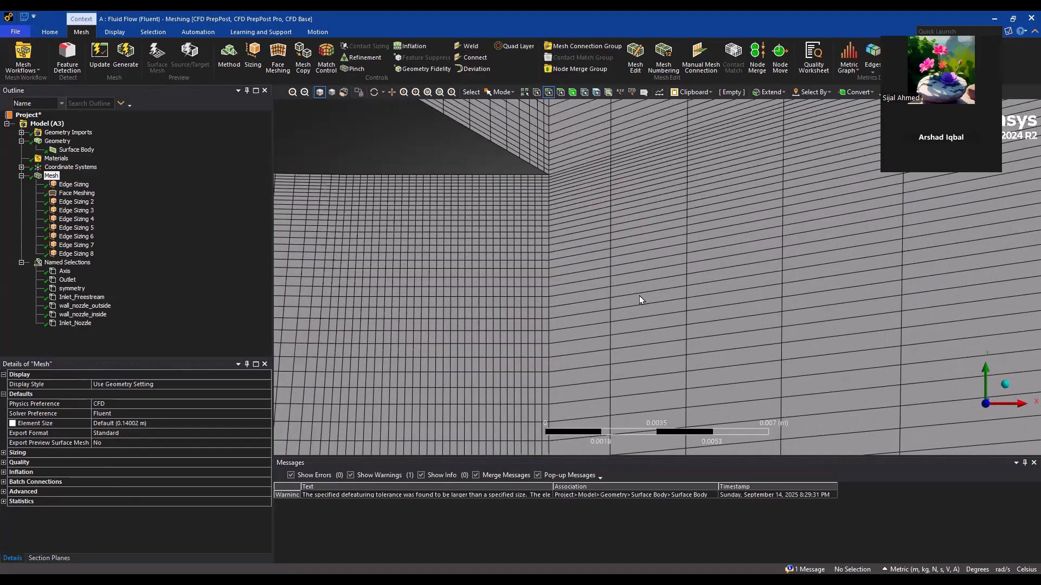
pyautogui.scroll(2, 639, 295)
pyautogui.keyDown('ctrl'); pyautogui.moveTo(644, 298); pyautogui.dragTo(653, 313, button='middle'); pyautogui.keyUp('ctrl')
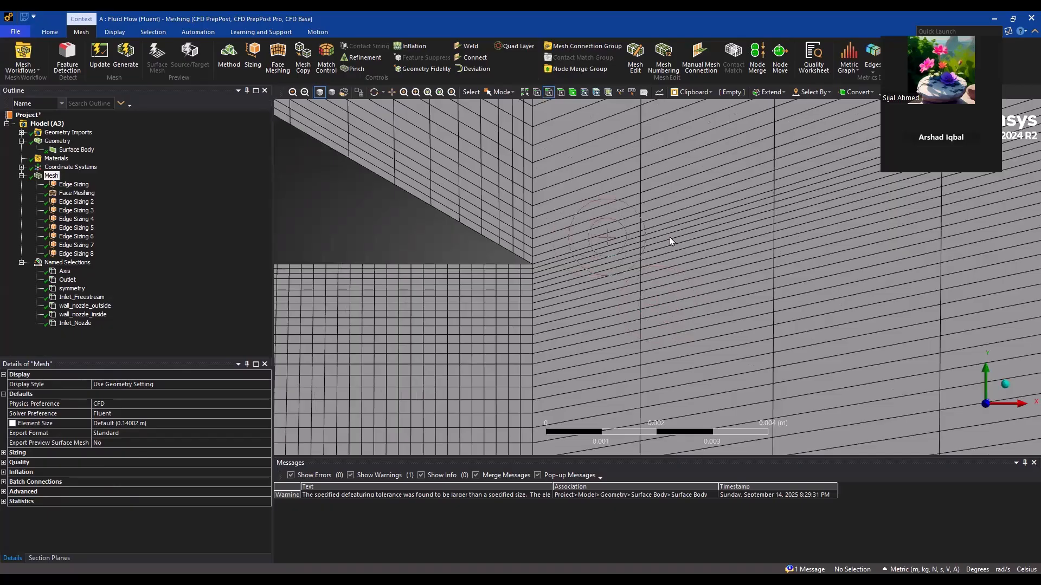
# Review the second edge sizing and the three faces scoped by the face meshing around the nozzle exit
pyautogui.click(74, 203)
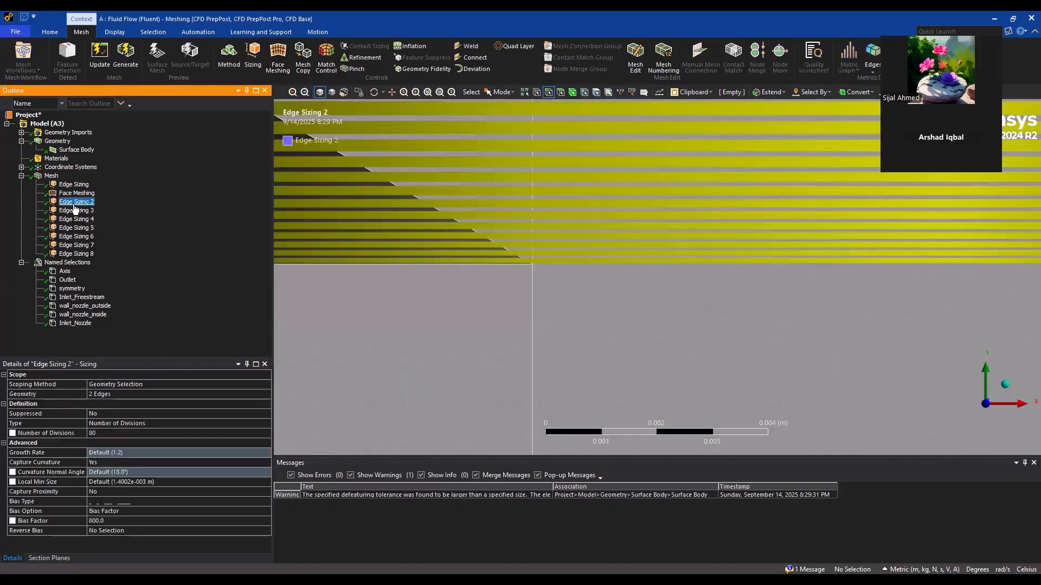
pyautogui.click(76, 194)
pyautogui.scroll(-5, 711, 297)
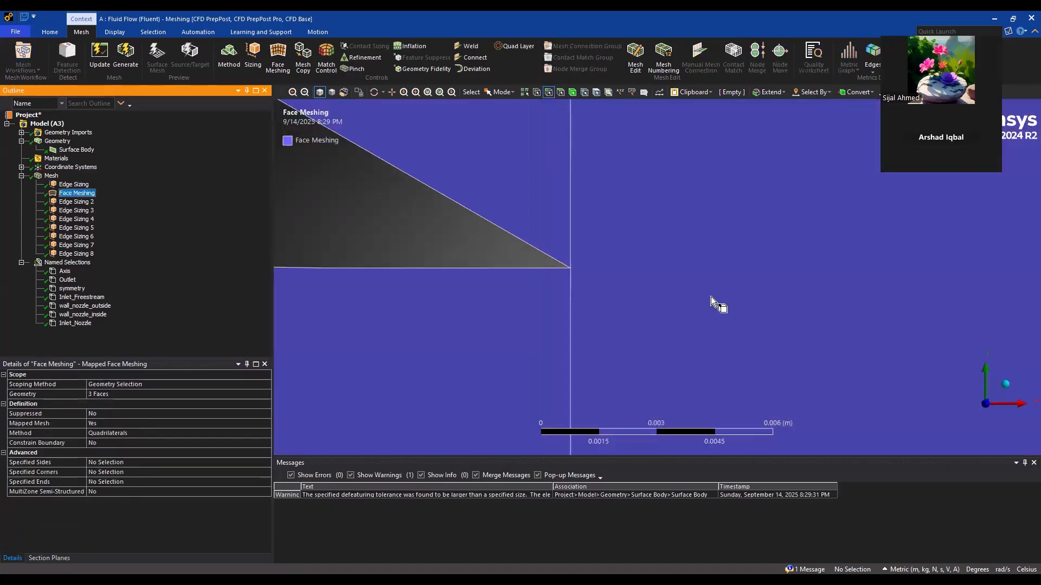
pyautogui.scroll(-10, 717, 317)
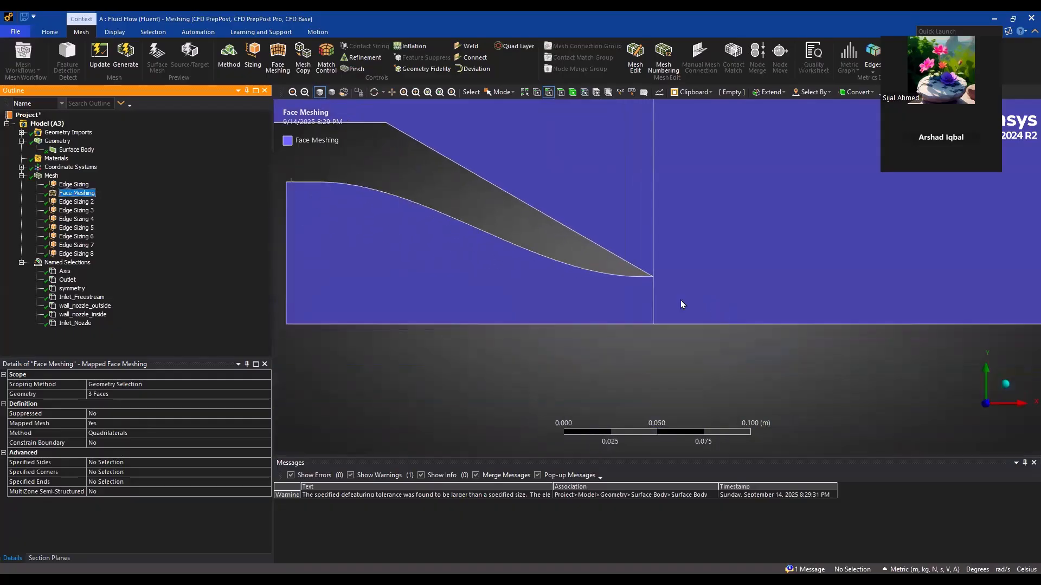
pyautogui.scroll(-3, 580, 294)
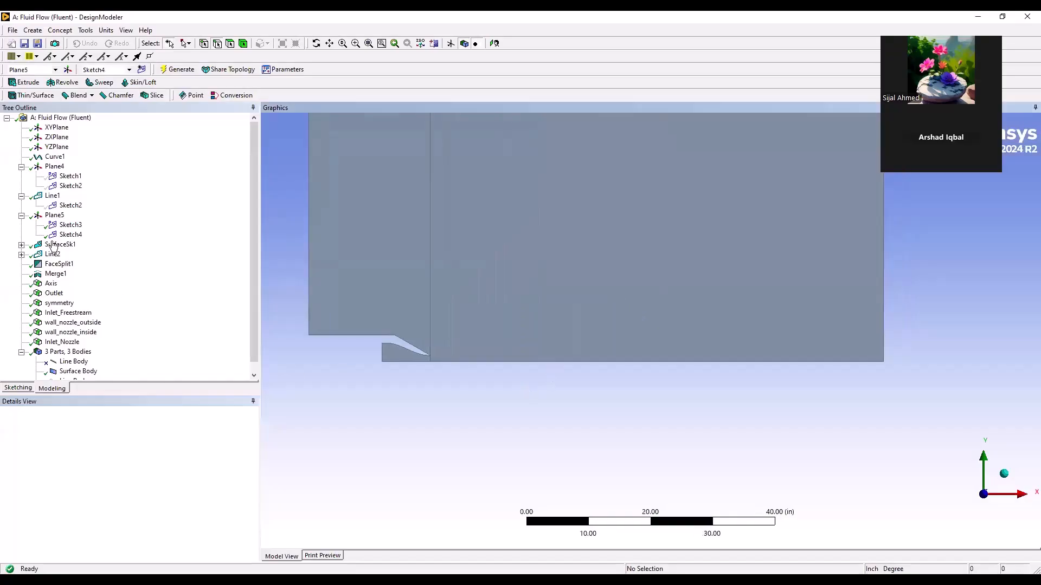
# Switch to DesignModeler and draw a sloped line in Sketch4 from the nozzle exit tip to the outlet edge
pyautogui.click(62, 239)
pyautogui.scroll(-2, 493, 353)
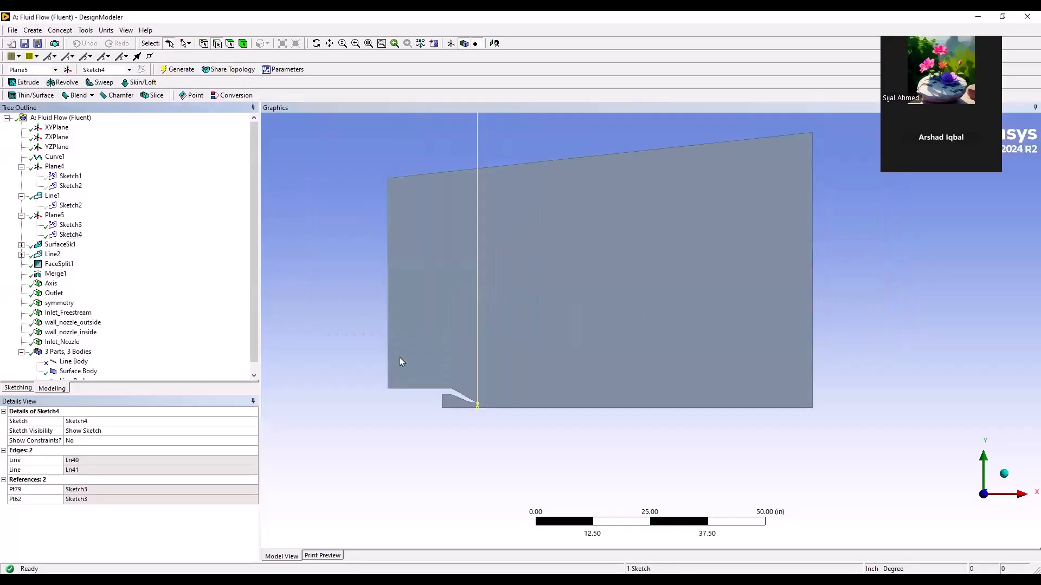
pyautogui.click(21, 388)
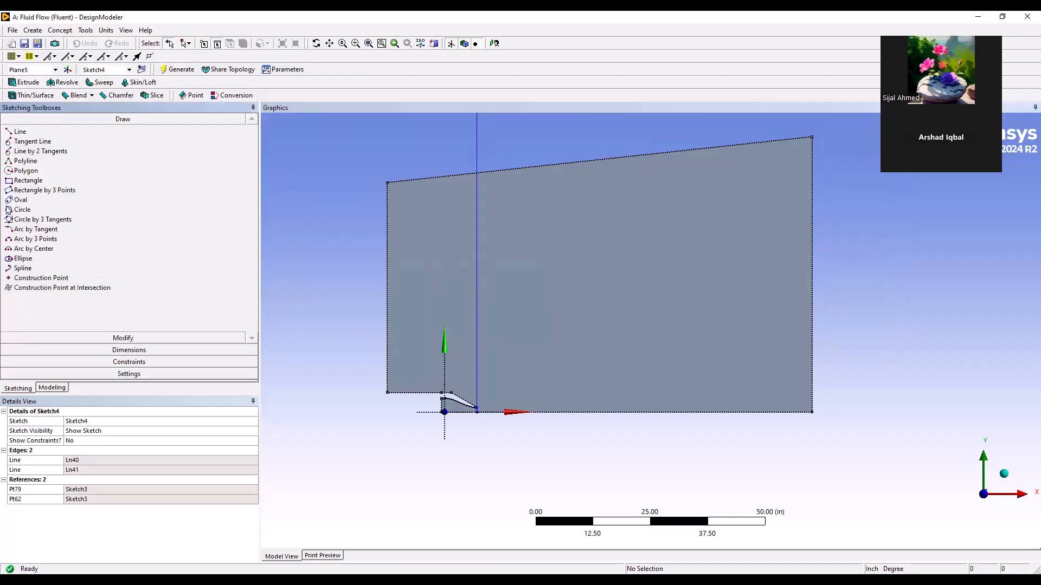
pyautogui.click(18, 133)
pyautogui.scroll(5, 558, 357)
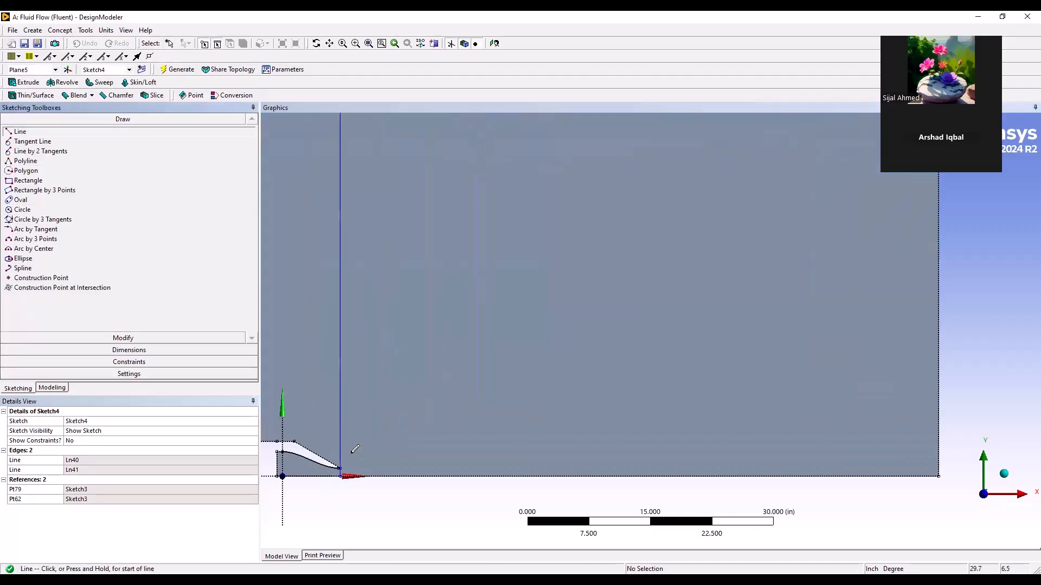
pyautogui.scroll(4, 558, 358)
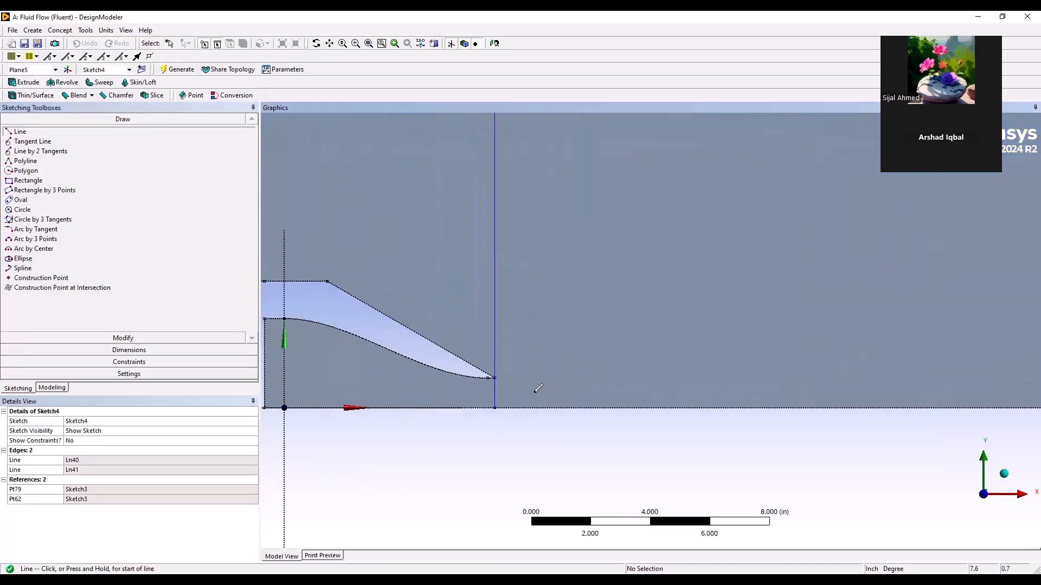
pyautogui.click(461, 389)
pyautogui.scroll(-5, 562, 388)
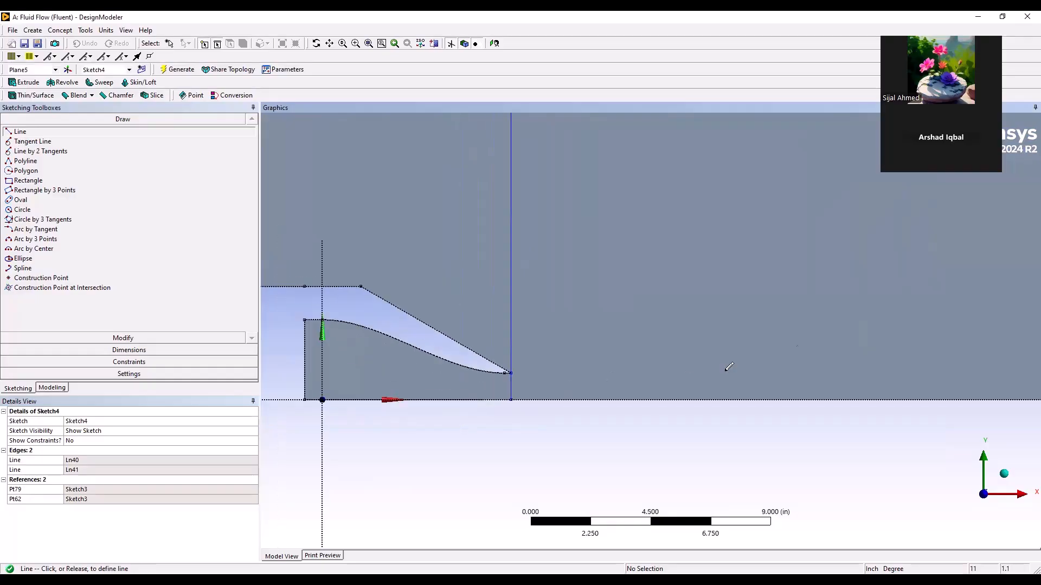
pyautogui.scroll(-5, 614, 369)
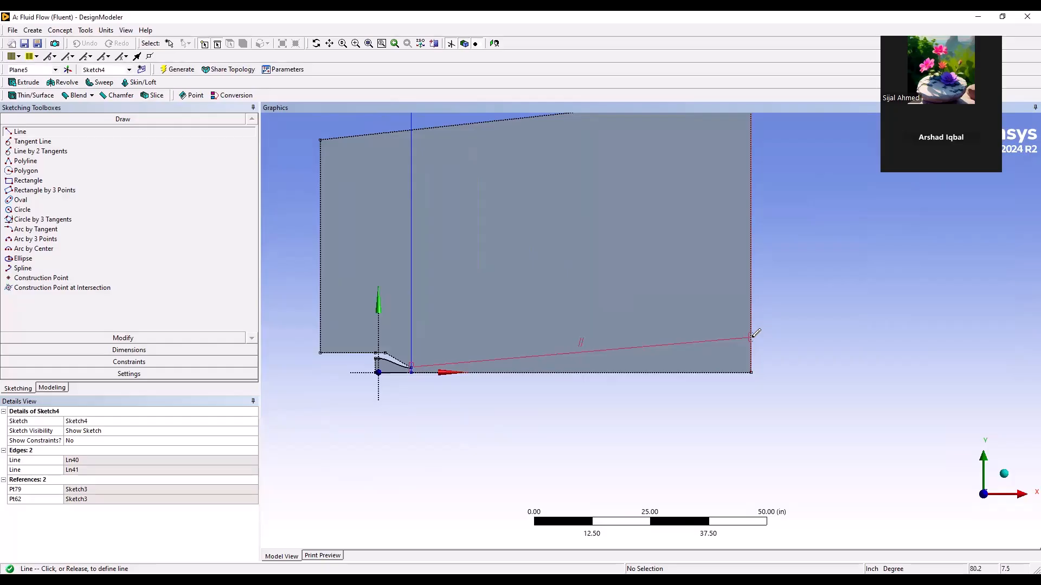
pyautogui.click(751, 333)
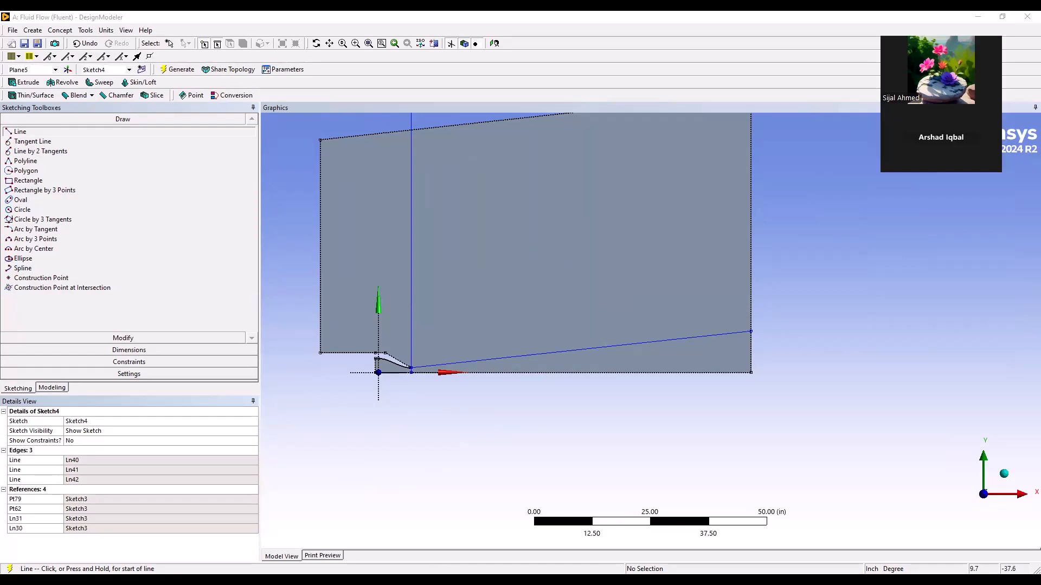
# Try to add a vertical dimension from the bottom axis edge to the outlet end of the sloped line, and undo it
pyautogui.click(81, 338)
pyautogui.click(82, 350)
pyautogui.click(24, 175)
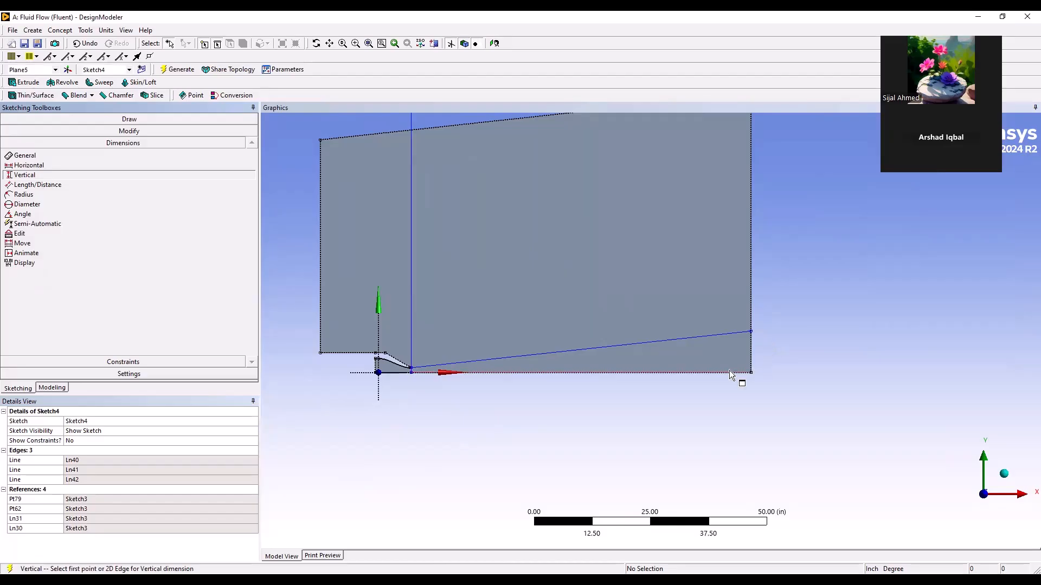
pyautogui.click(743, 373)
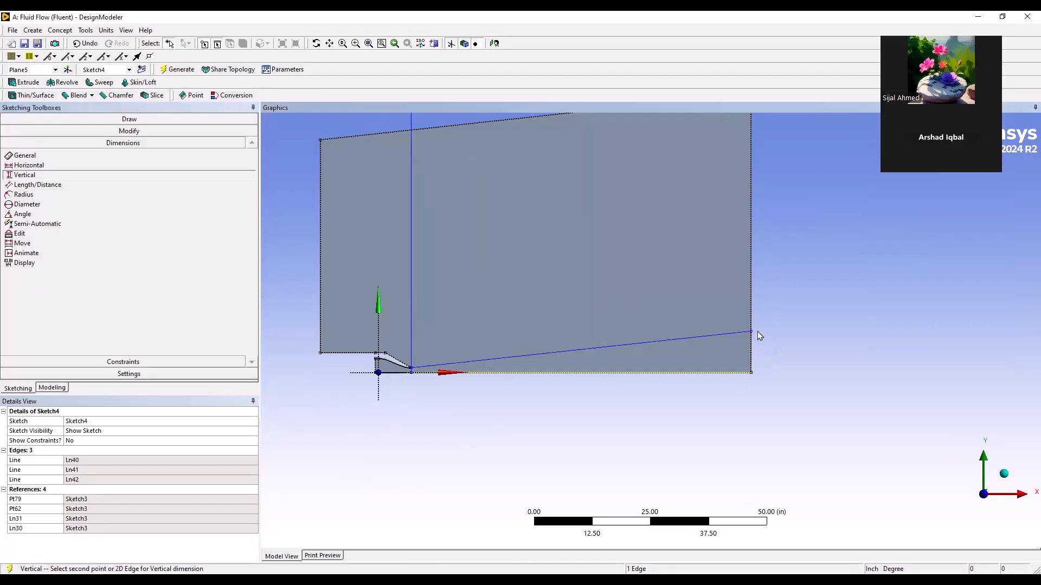
pyautogui.click(756, 332)
pyautogui.click(612, 340)
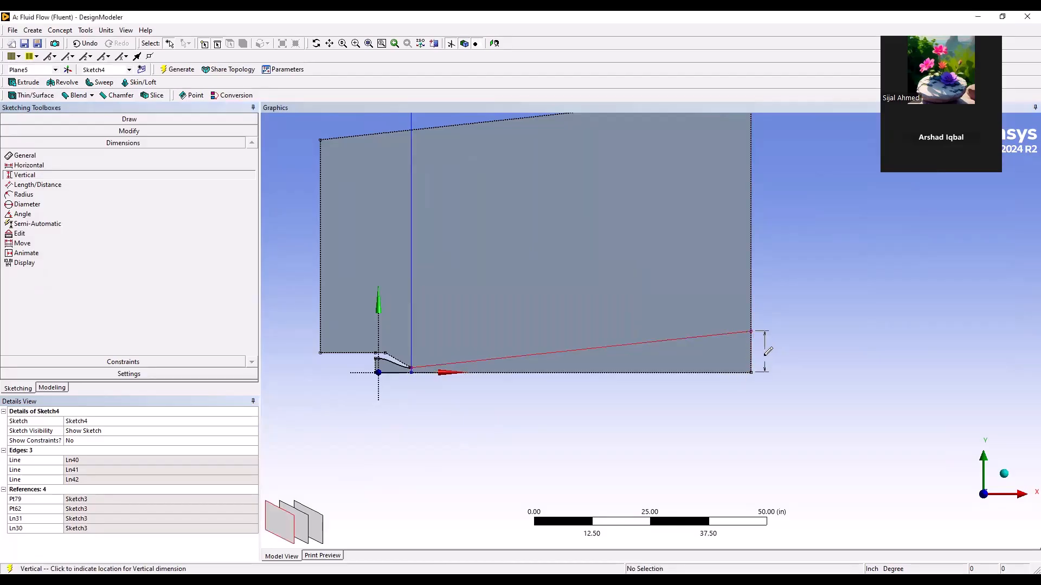
pyautogui.click(766, 352)
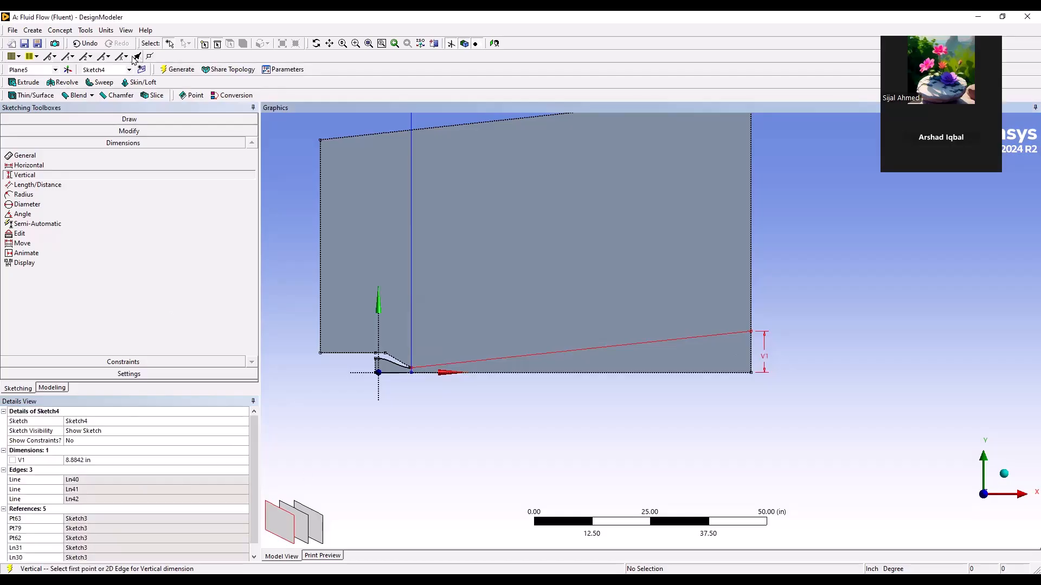
pyautogui.click(76, 43)
# Try to move the sloped line's endpoint along the outlet edge with the Drag tool
pyautogui.scroll(3, 573, 349)
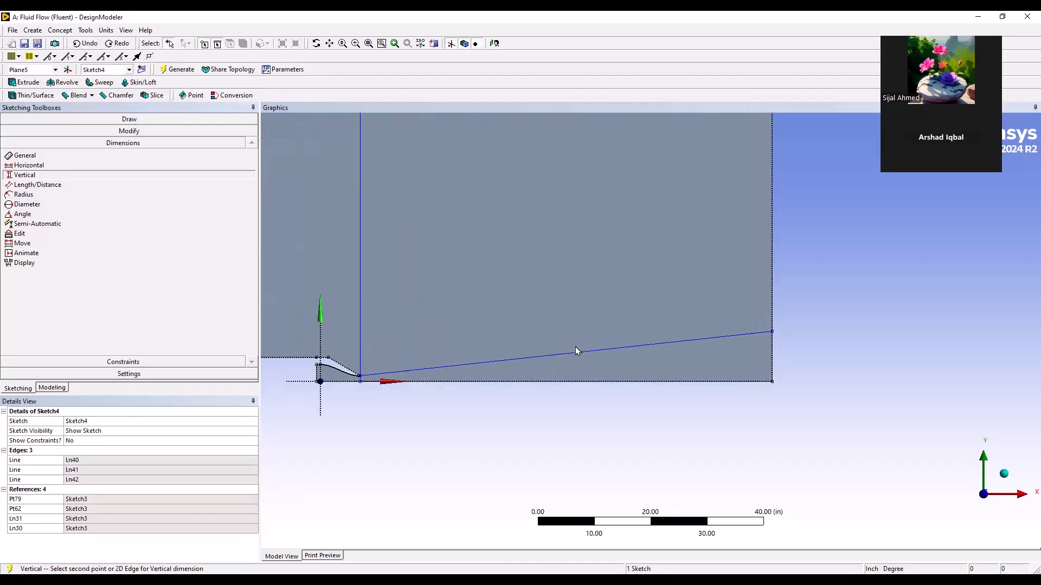
pyautogui.scroll(-2, 575, 347)
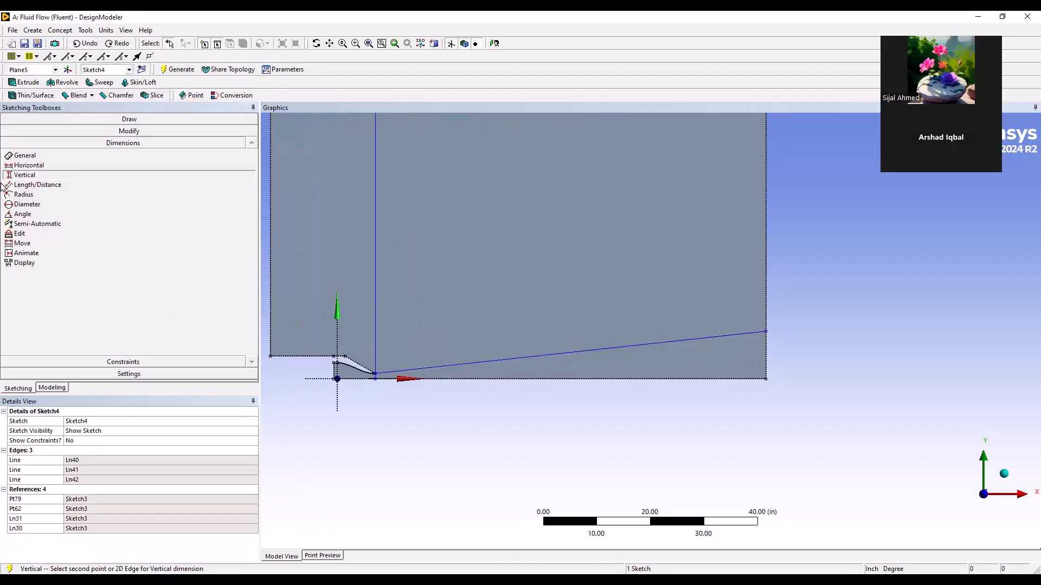
pyautogui.click(104, 133)
pyautogui.click(67, 202)
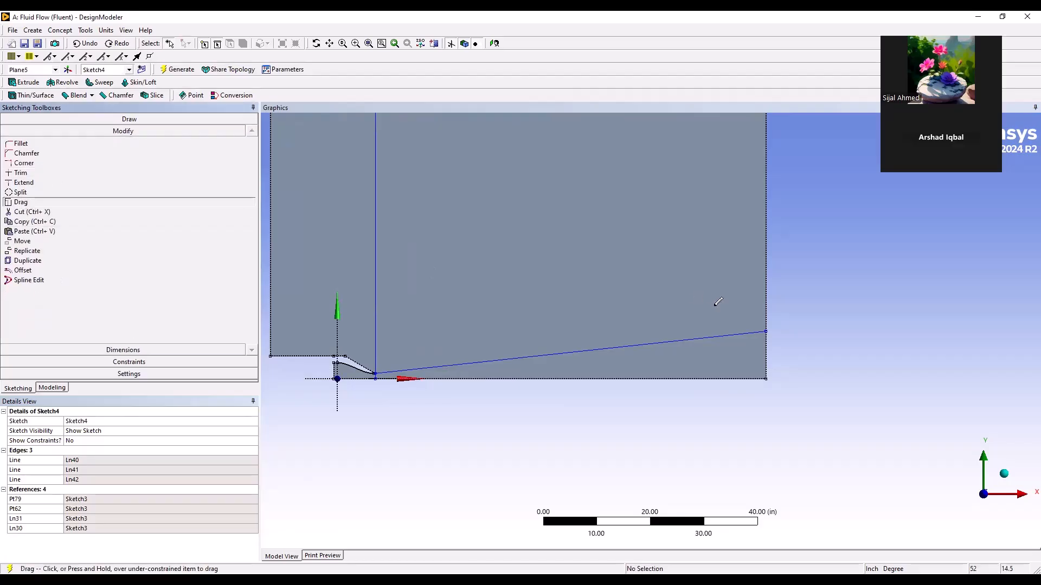
pyautogui.click(766, 336)
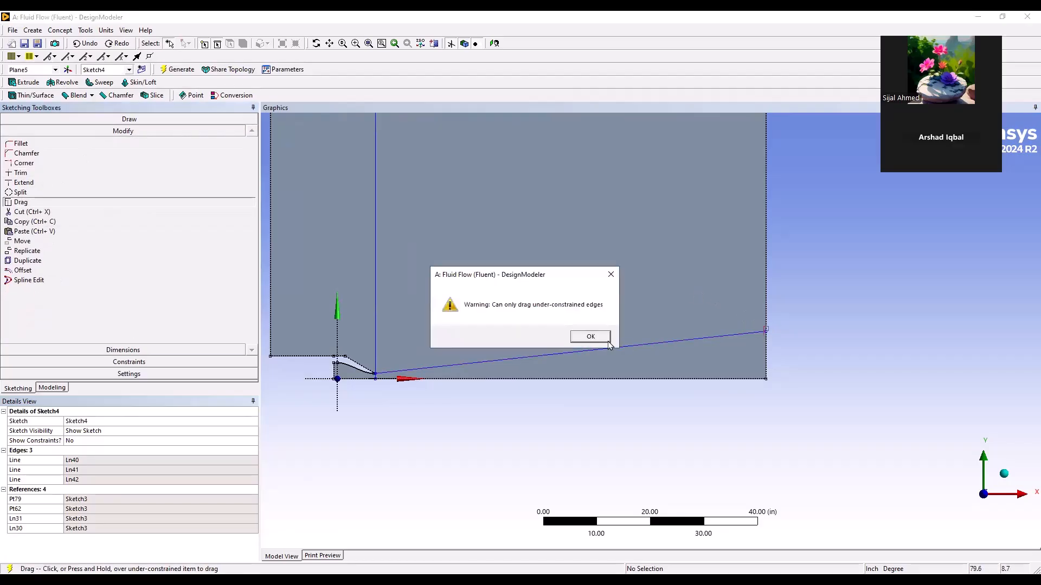
# Undo the sloped line in Sketch4 and check the nozzle exit tip up close
pyautogui.click(87, 46)
pyautogui.scroll(3, 347, 353)
pyautogui.keyDown('ctrl'); pyautogui.moveTo(346, 353); pyautogui.dragTo(604, 295, button='middle'); pyautogui.keyUp('ctrl')
pyautogui.scroll(5, 551, 341)
pyautogui.moveTo(444, 359)
pyautogui.keyDown('ctrl'); pyautogui.mouseDown(button='middle')
pyautogui.moveTo(659, 360)
pyautogui.moveTo(642, 366)
pyautogui.mouseUp(button='middle'); pyautogui.keyUp('ctrl')
pyautogui.scroll(2, 642, 366)
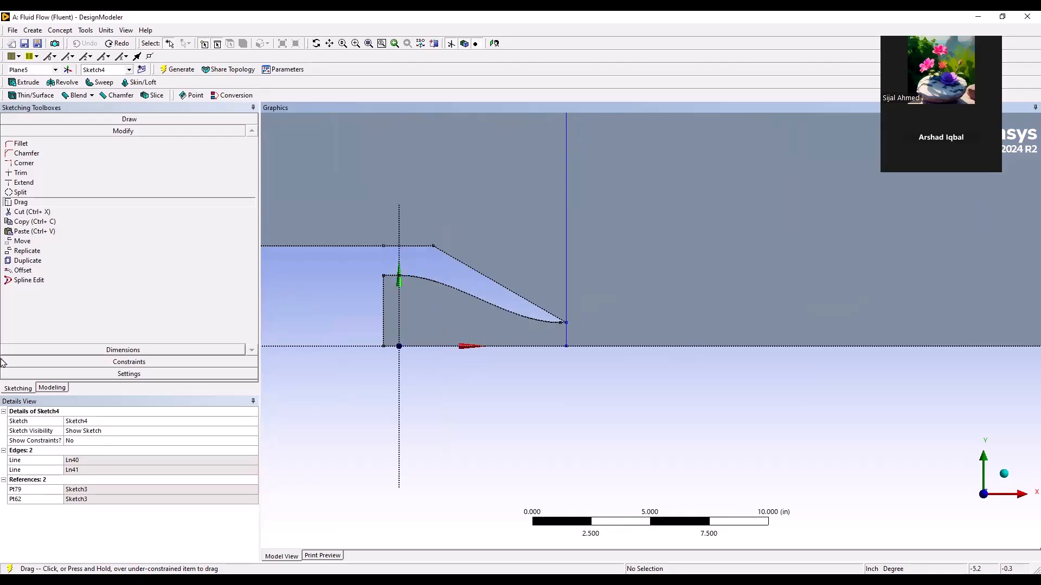
# Draw a new sloped line in Sketch4 from the nozzle exit tip to a point beyond the outlet edge
pyautogui.click(52, 389)
pyautogui.click(74, 236)
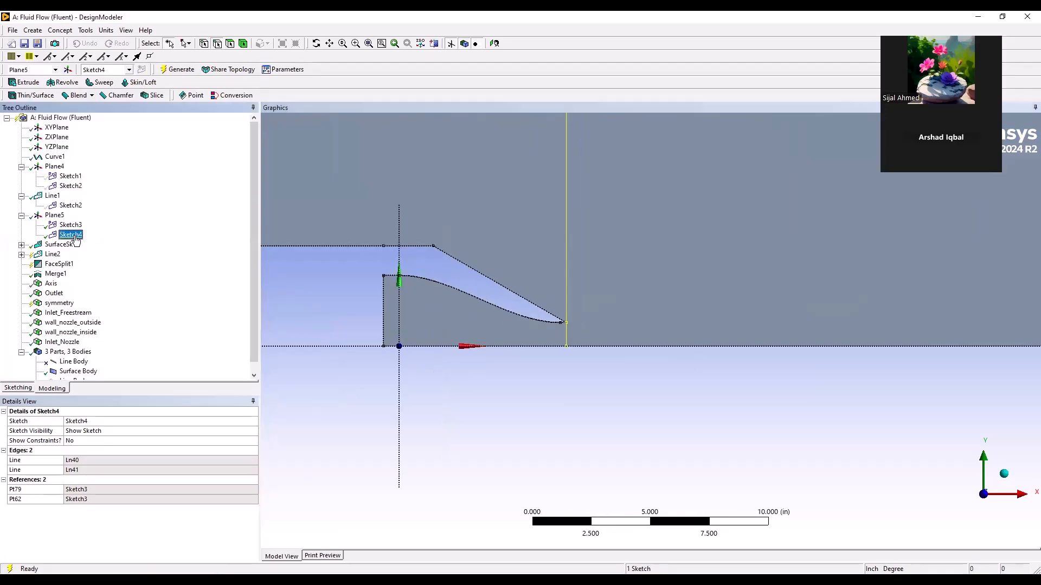
pyautogui.scroll(-3, 445, 382)
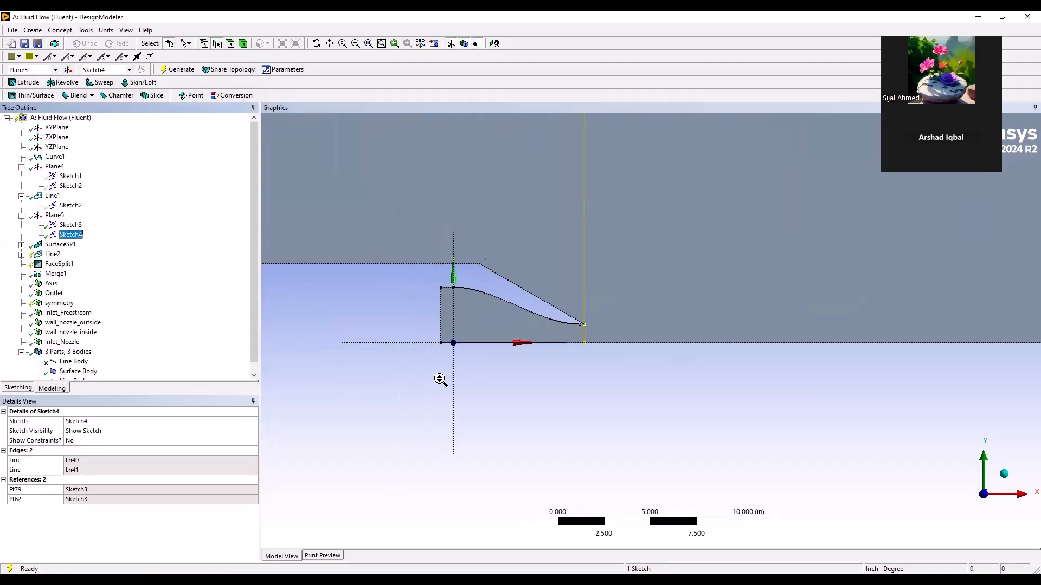
pyautogui.click(18, 388)
pyautogui.click(20, 132)
pyautogui.scroll(-1, 640, 353)
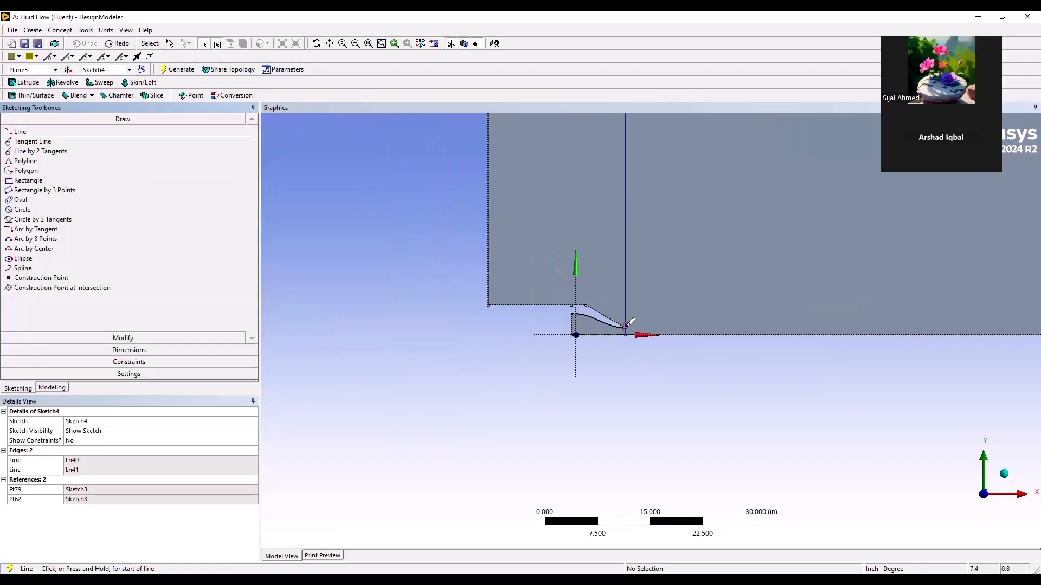
pyautogui.click(626, 327)
pyautogui.scroll(-3, 744, 355)
pyautogui.keyDown('ctrl'); pyautogui.moveTo(738, 339); pyautogui.dragTo(374, 360, button='middle'); pyautogui.keyUp('ctrl')
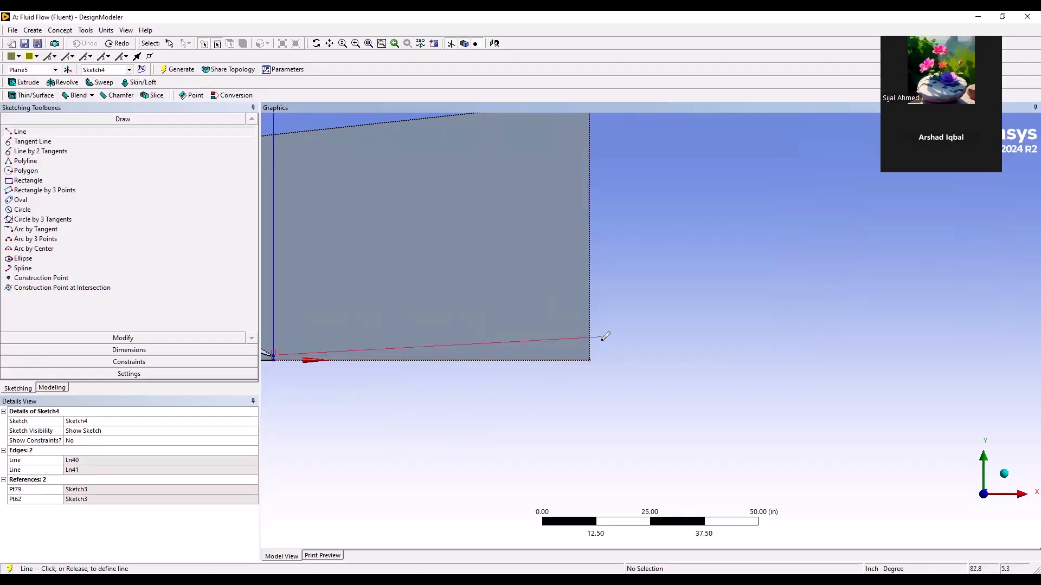
pyautogui.scroll(-1, 635, 340)
pyautogui.keyDown('ctrl'); pyautogui.moveTo(637, 340); pyautogui.dragTo(746, 333, button='middle'); pyautogui.keyUp('ctrl')
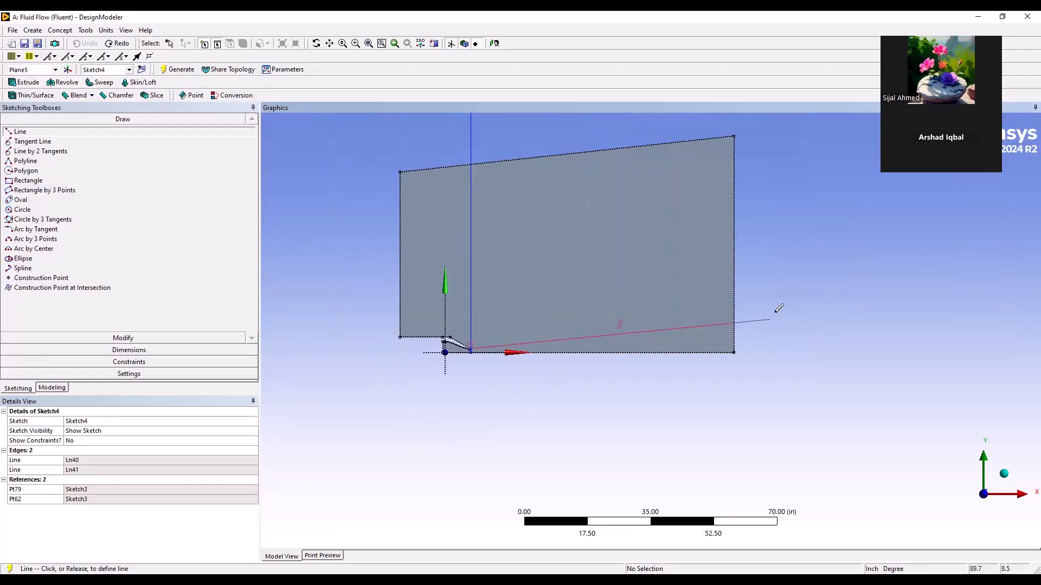
pyautogui.click(750, 304)
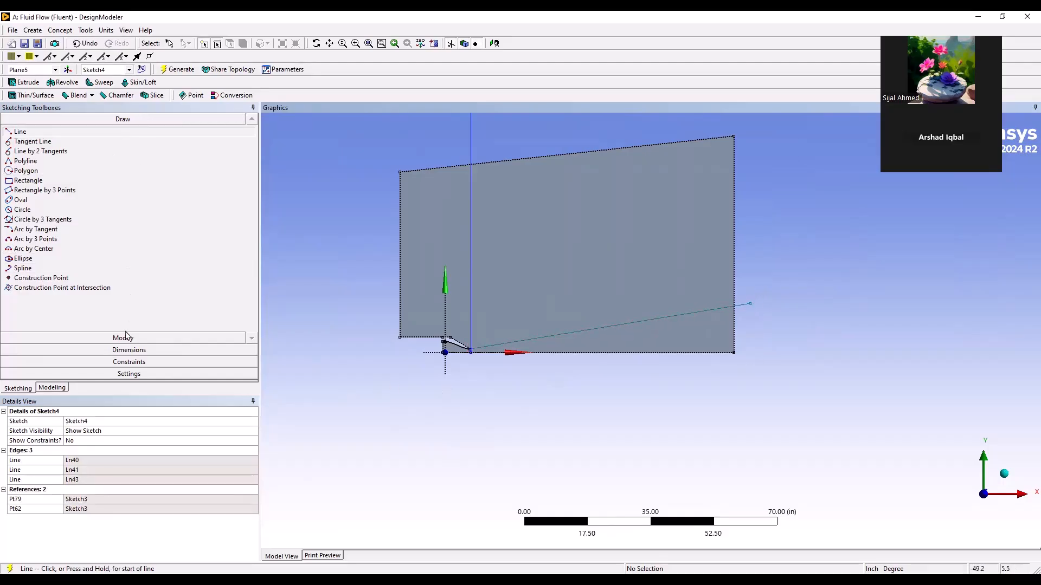
# Dimension the angle between the bottom axis edge and the sloped line, set it to 5°, and regenerate the geometry
pyautogui.click(125, 350)
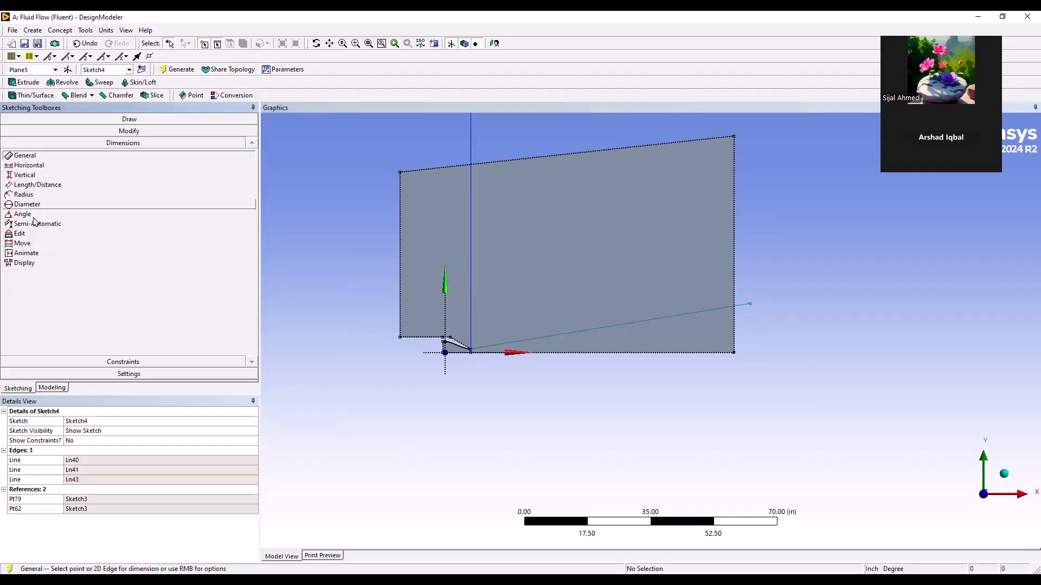
pyautogui.click(22, 214)
pyautogui.click(667, 353)
pyautogui.click(678, 326)
pyautogui.click(669, 347)
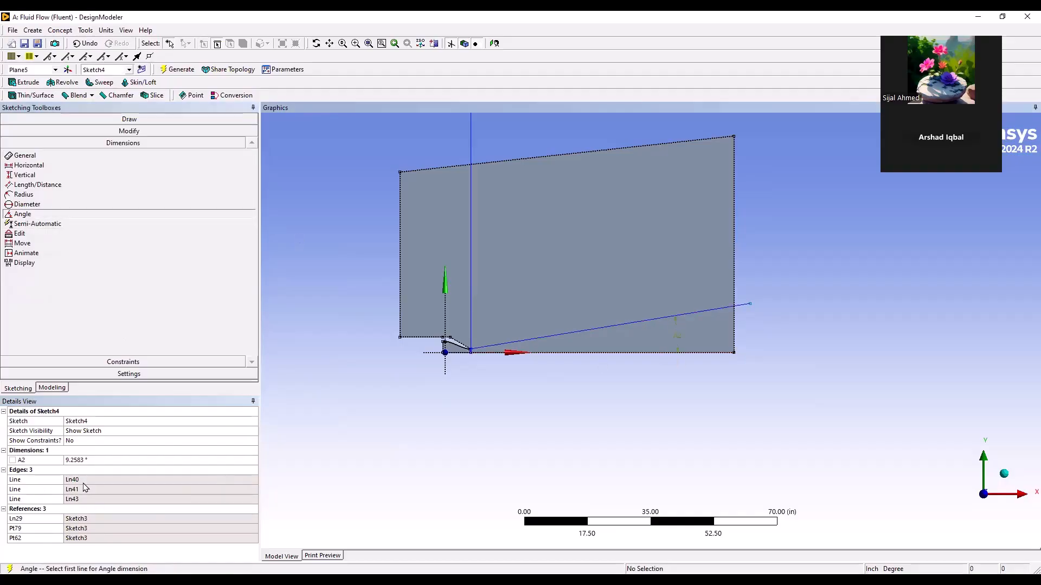
pyautogui.click(100, 459)
pyautogui.write('5')
pyautogui.press('Return')
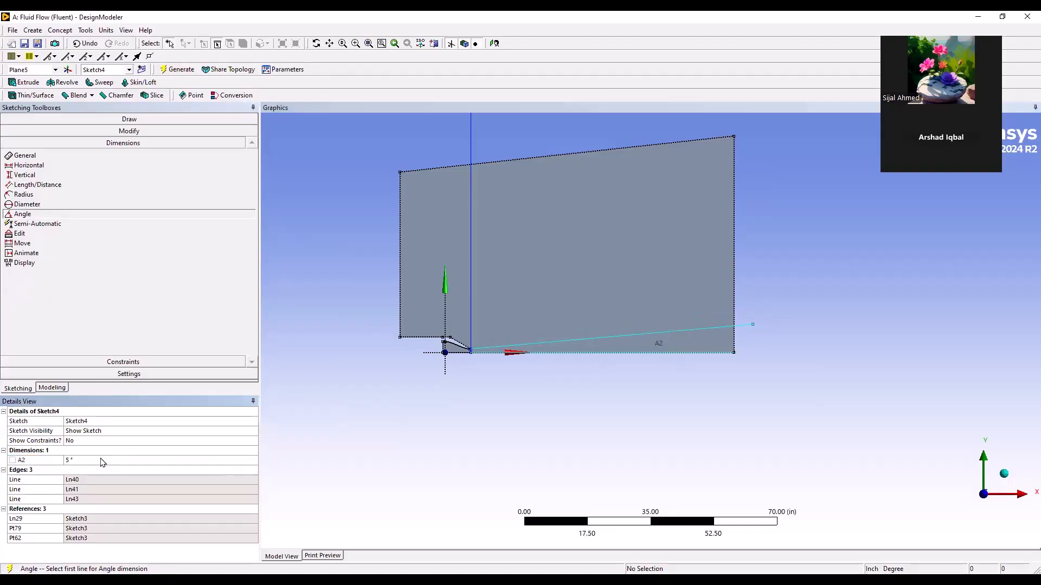
pyautogui.scroll(2, 374, 374)
pyautogui.keyDown('ctrl'); pyautogui.moveTo(422, 390); pyautogui.dragTo(540, 402, button='middle'); pyautogui.keyUp('ctrl')
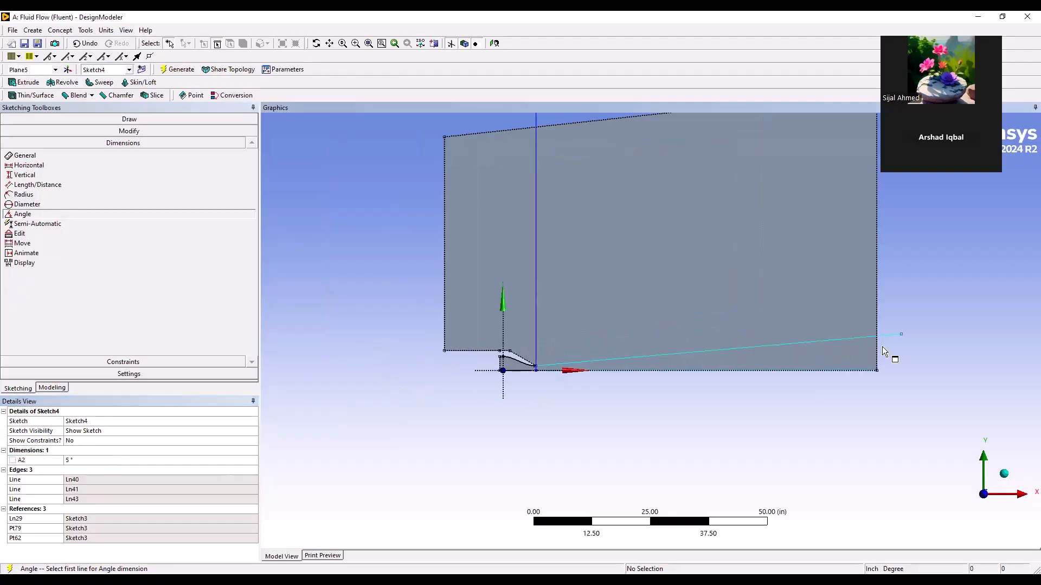
pyautogui.click(176, 72)
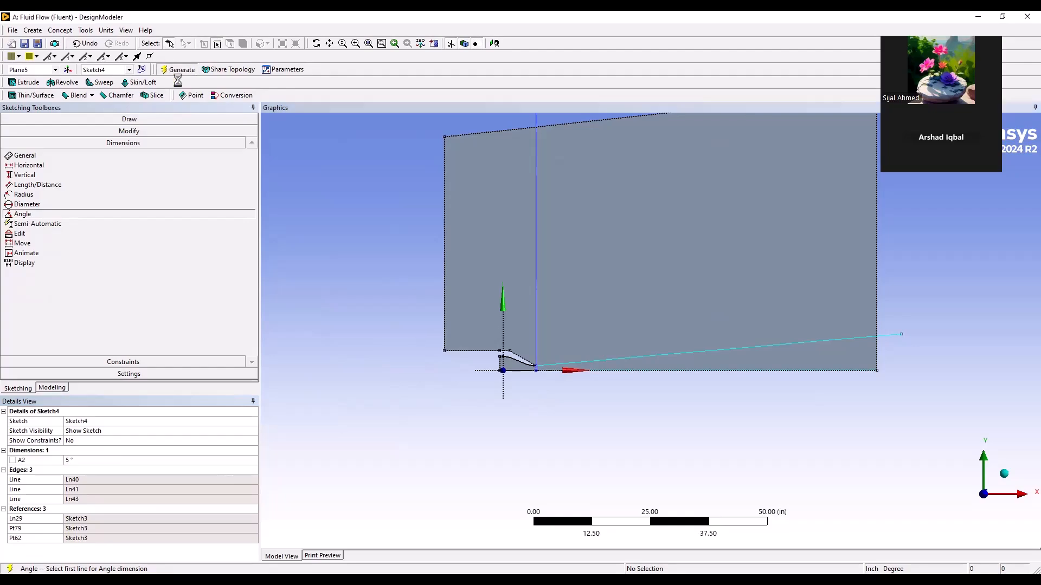
# Edit the selections of FaceSplit1 to add the sloped line to its tool geometry, and regenerate the model
pyautogui.click(52, 388)
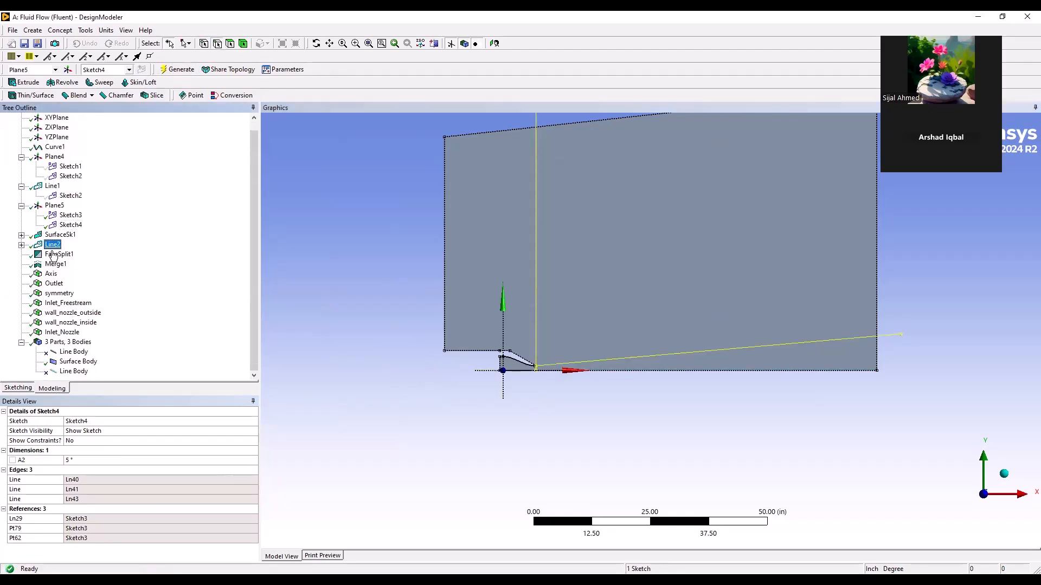
pyautogui.click(55, 254)
pyautogui.rightClick(53, 253)
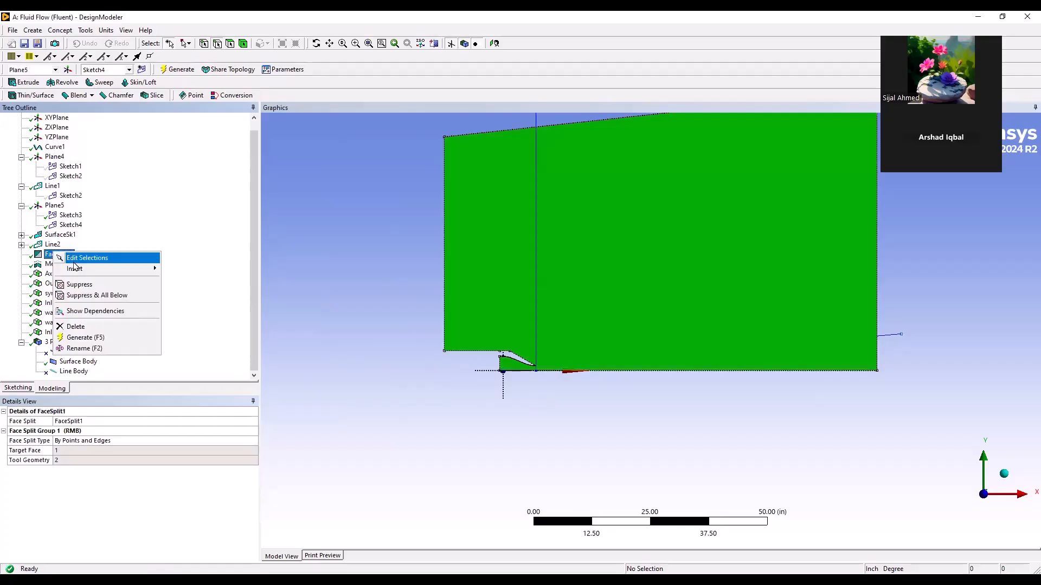
pyautogui.click(81, 258)
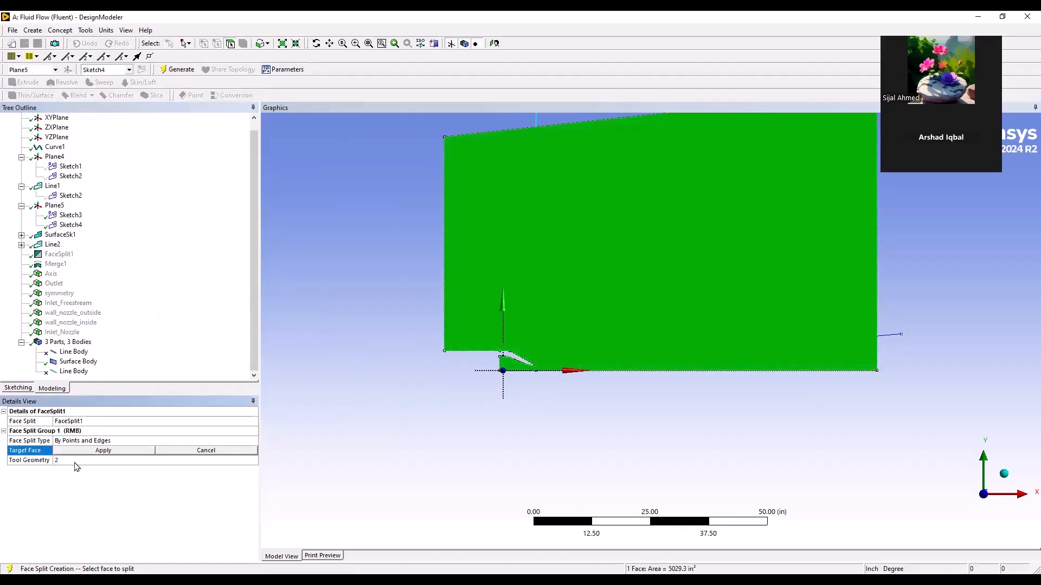
pyautogui.click(103, 452)
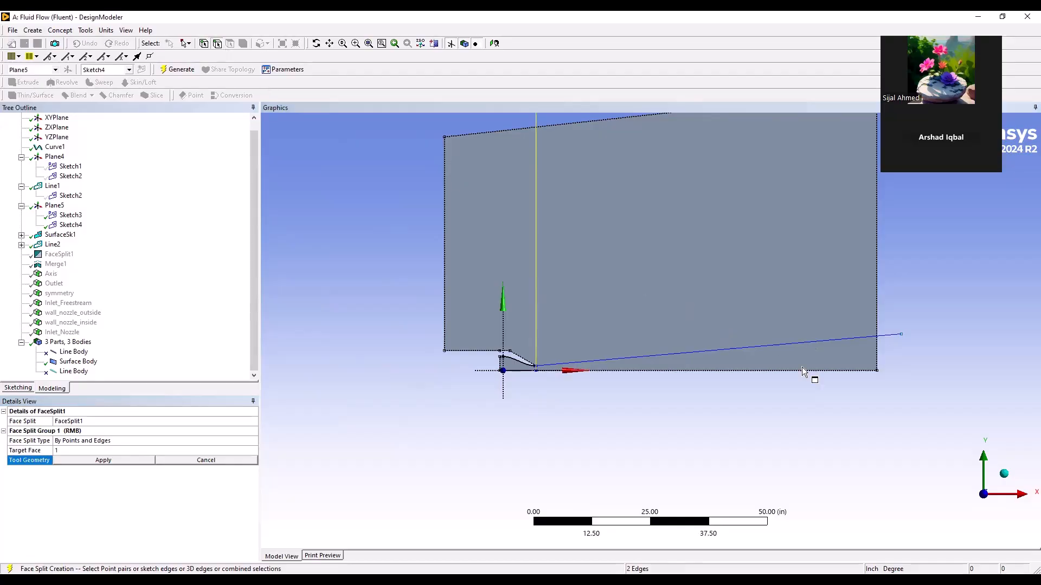
pyautogui.keyDown('ctrl'); pyautogui.click(795, 343); pyautogui.keyUp('ctrl')
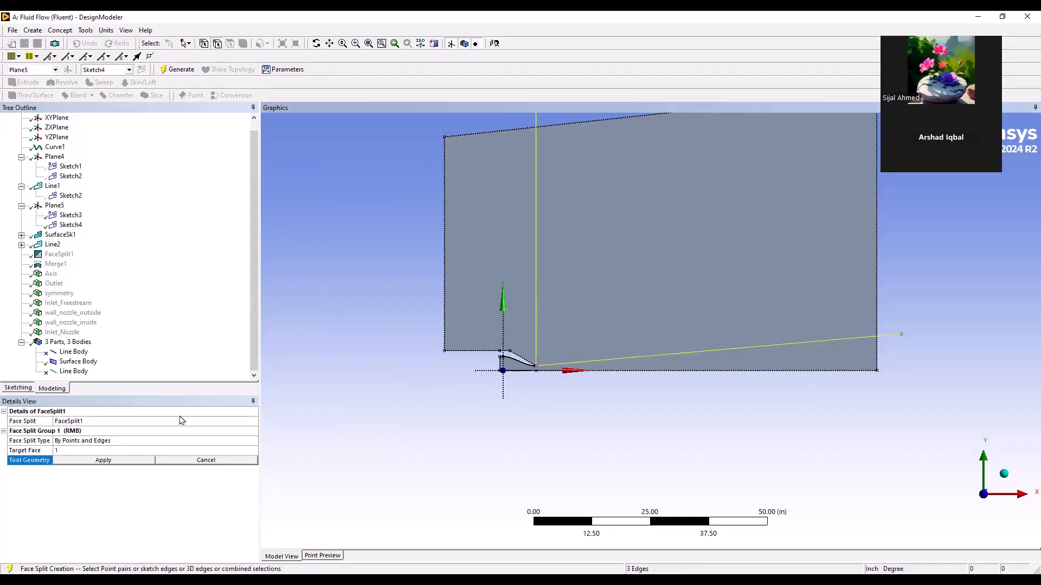
pyautogui.click(80, 460)
pyautogui.click(169, 71)
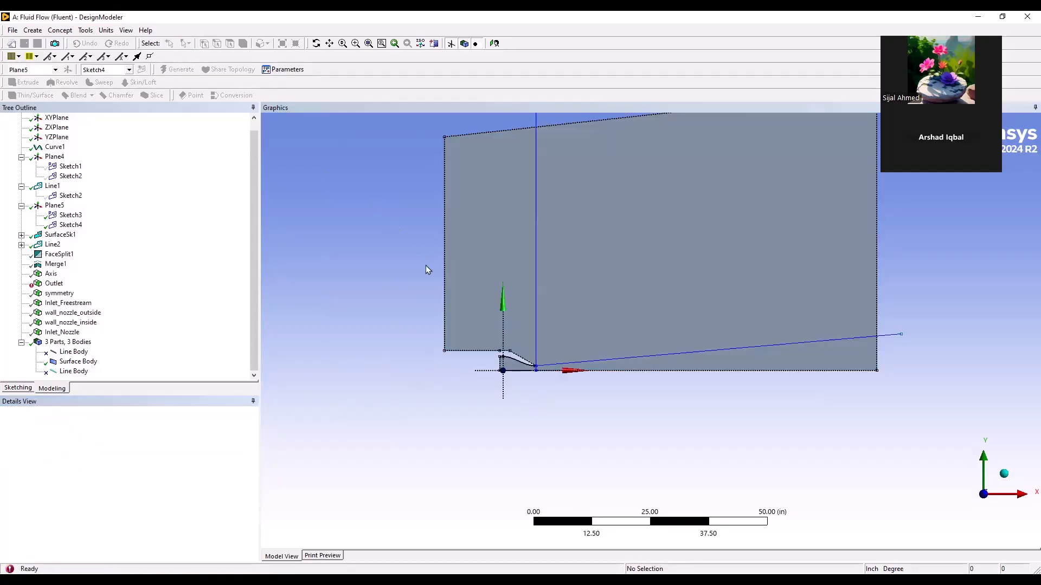
# Check the split surface by selecting the upstream, nozzle, upper downstream and lower downstream faces individually
pyautogui.scroll(2, 380, 255)
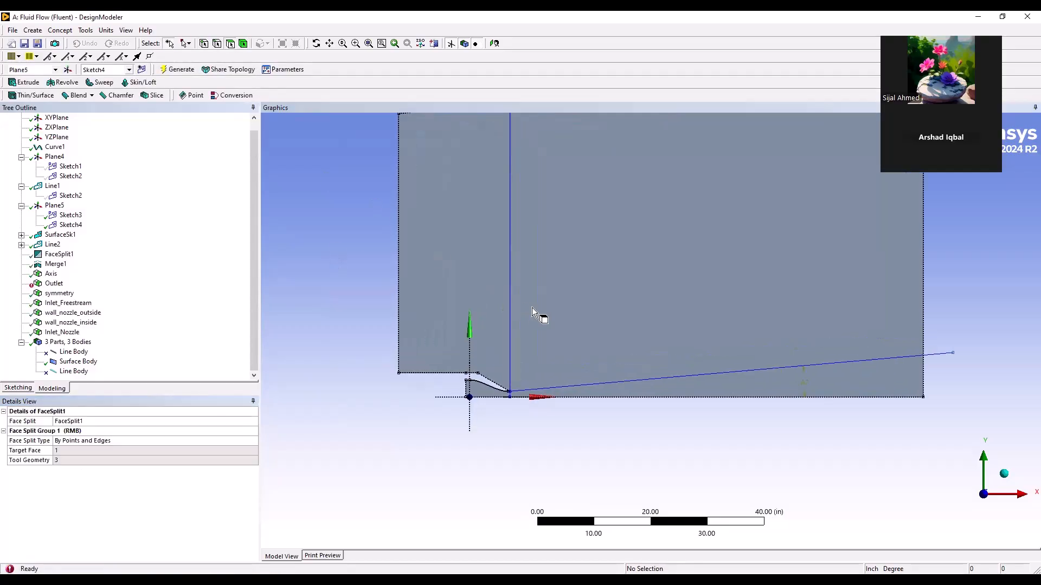
pyautogui.click(600, 395)
pyautogui.click(581, 359)
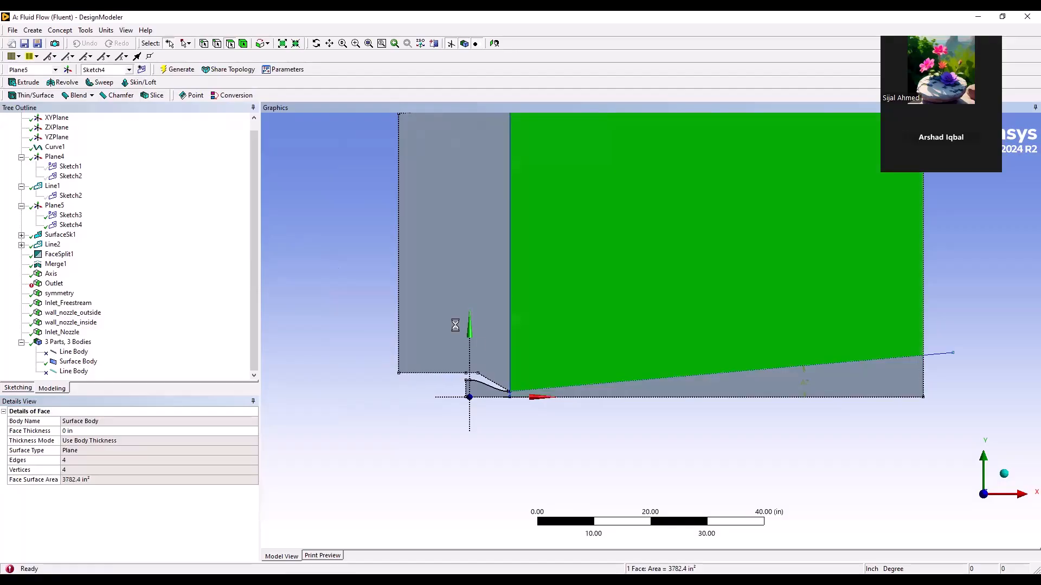
pyautogui.click(452, 321)
pyautogui.click(478, 388)
pyautogui.click(547, 350)
pyautogui.click(608, 398)
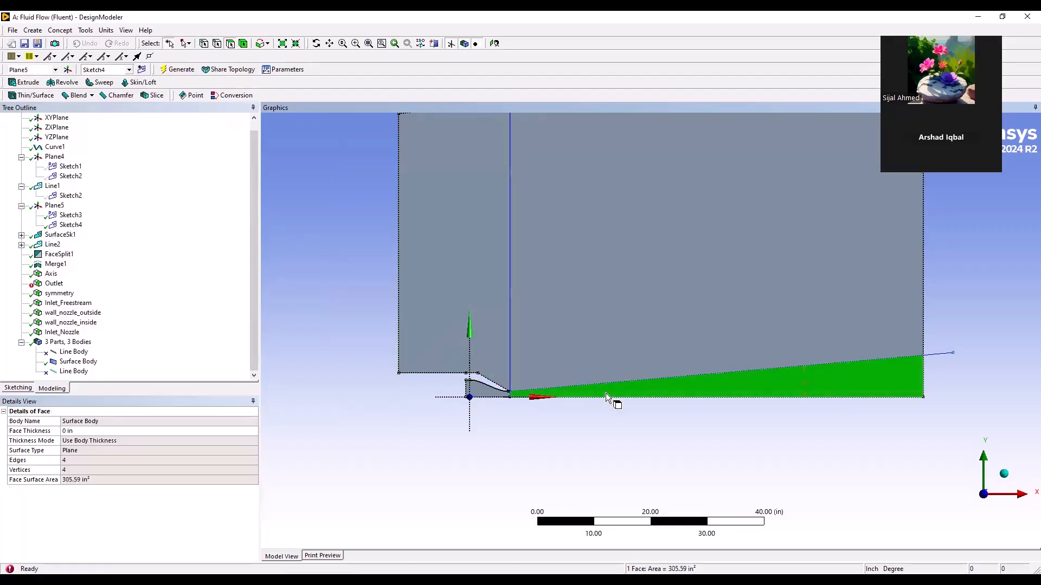
pyautogui.click(560, 353)
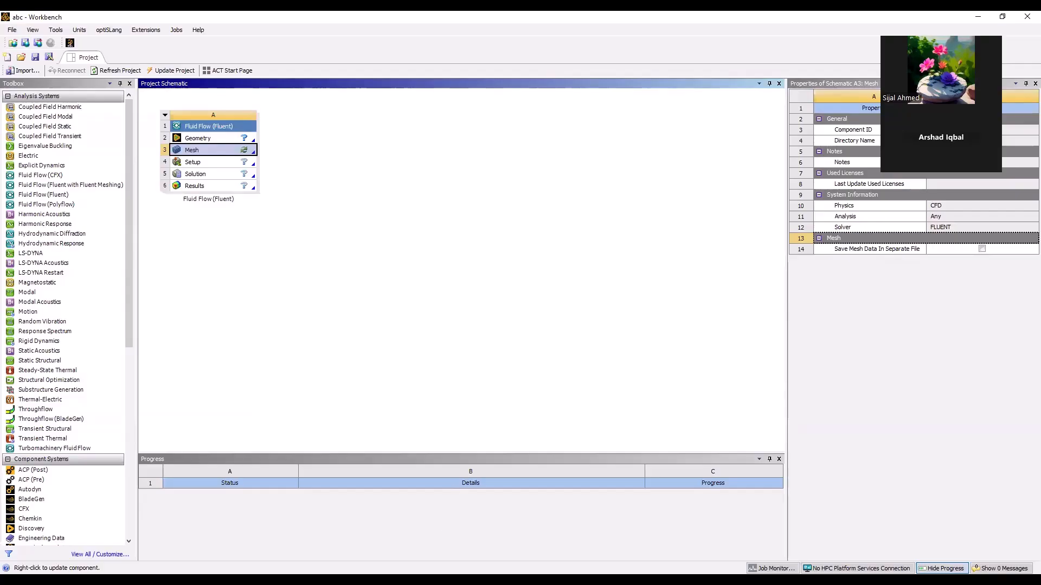
# Switch back to DesignModeler and check the Outlet named selection
pyautogui.click(435, 506)
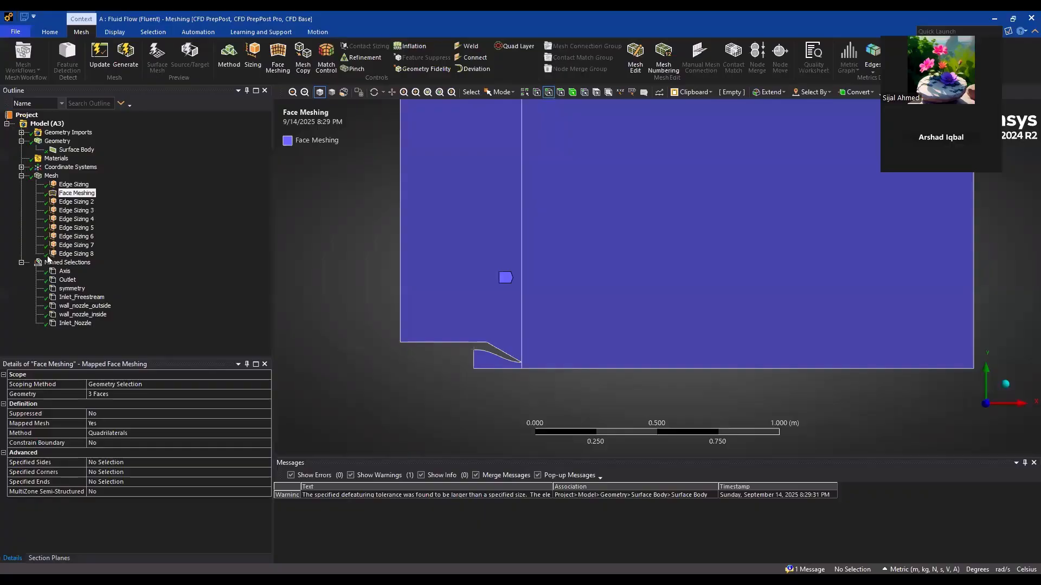
pyautogui.hotkey('alt', 'Tab')
pyautogui.click(55, 283)
pyautogui.scroll(-2, 453, 314)
pyautogui.scroll(-1, 454, 315)
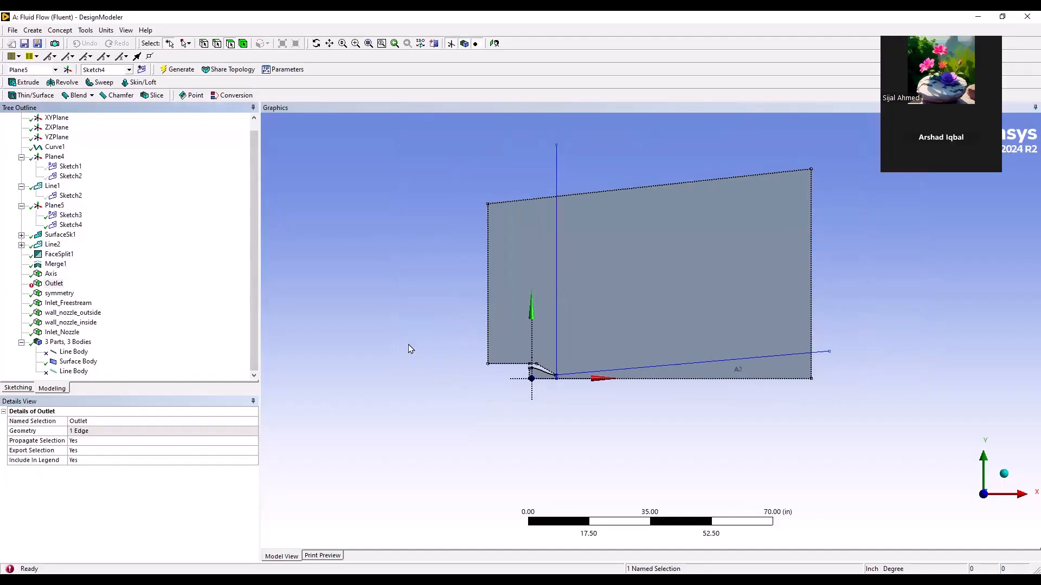
# Rescope the Outlet named selection to both downstream edges, above and below the sloped split line, and regenerate the geometry
pyautogui.rightClick(49, 283)
pyautogui.click(74, 288)
pyautogui.click(94, 422)
pyautogui.click(98, 431)
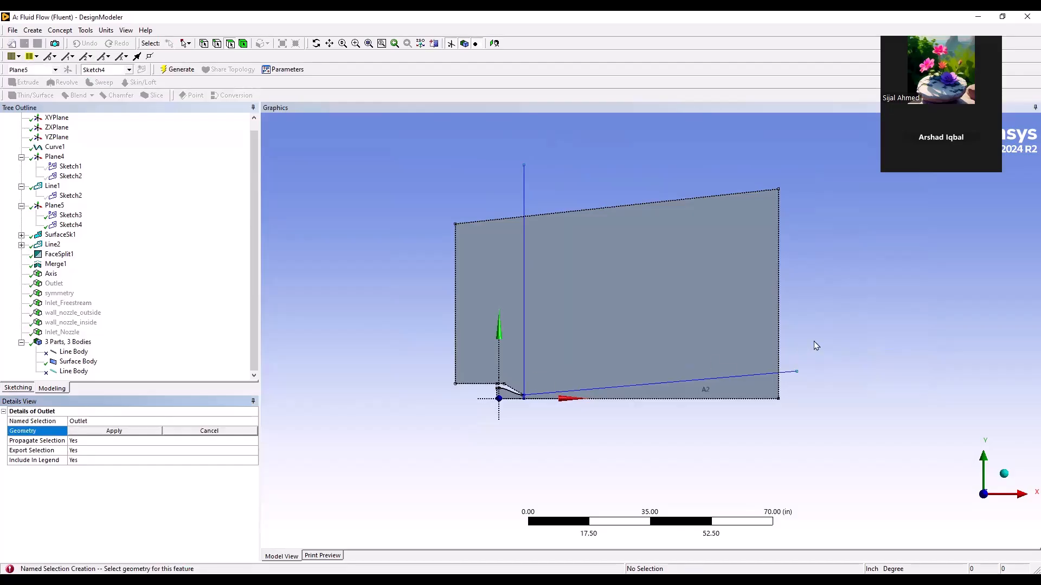
pyautogui.scroll(2, 816, 346)
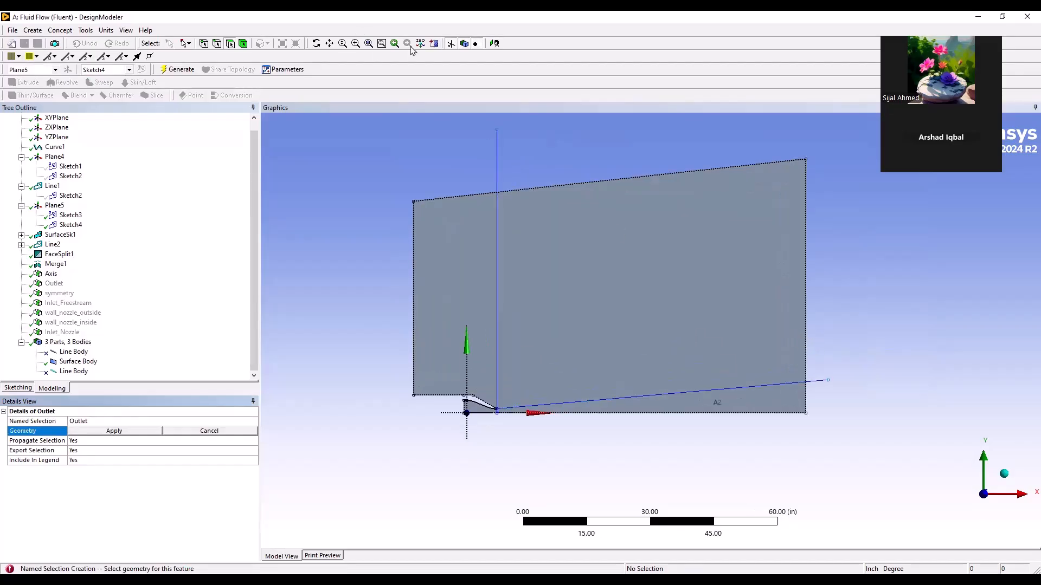
pyautogui.click(451, 44)
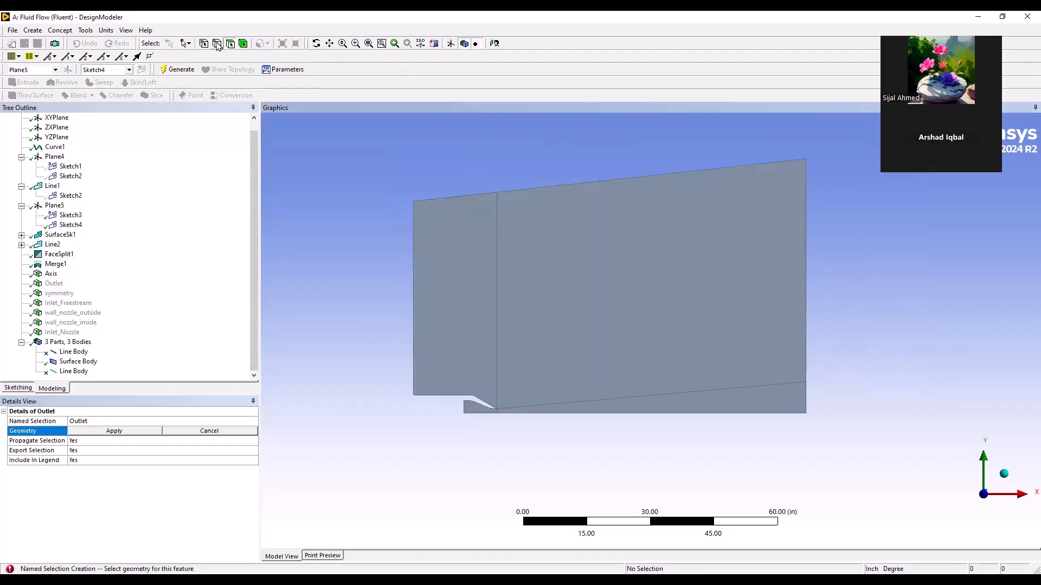
pyautogui.click(808, 338)
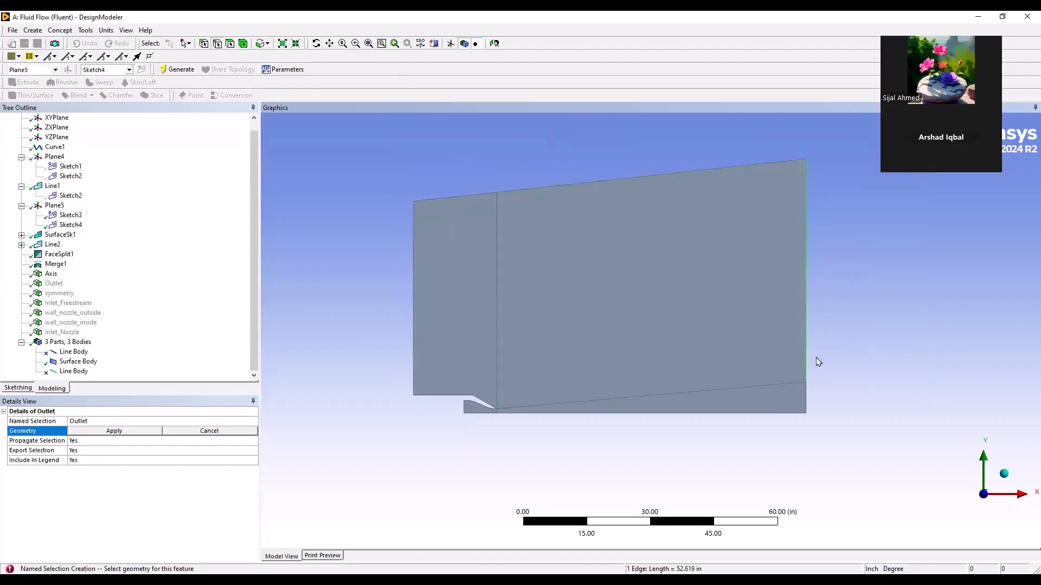
pyautogui.keyDown('ctrl'); pyautogui.click(805, 389); pyautogui.keyUp('ctrl')
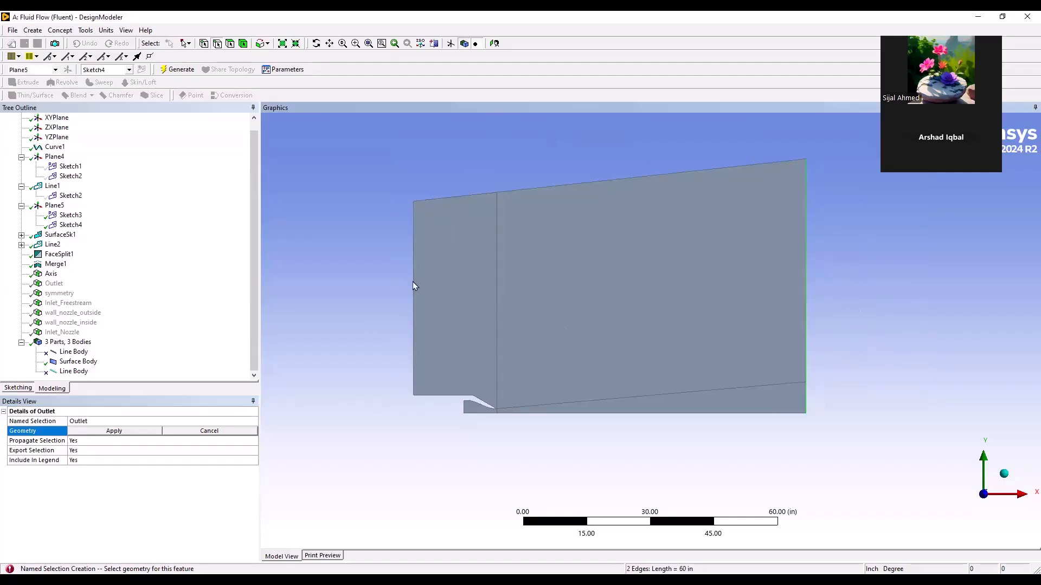
pyautogui.click(122, 431)
pyautogui.click(175, 69)
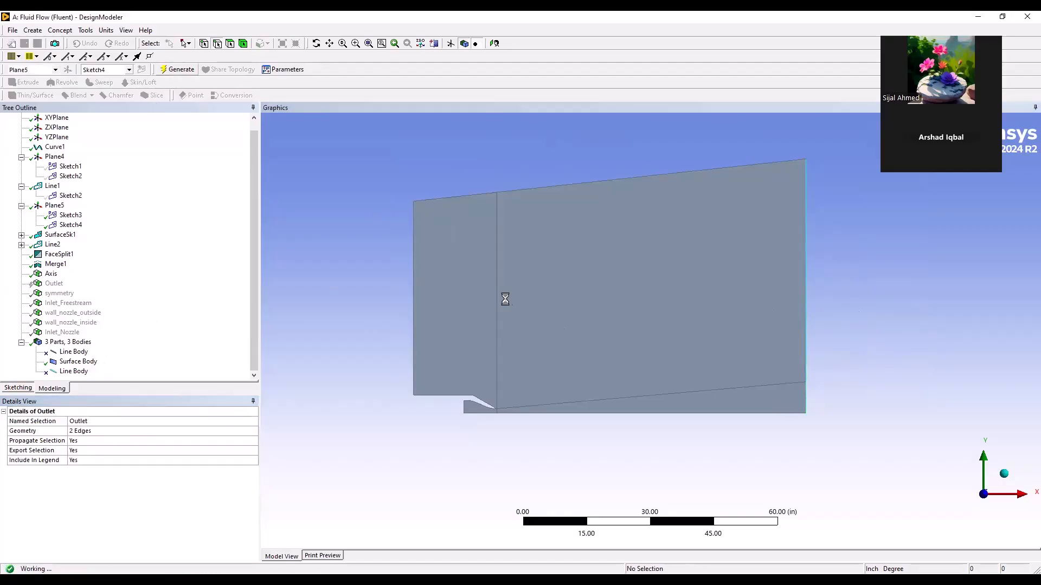
# Save the project from DesignModeler, reopen the Meshing application with the updated geometry, and close the Scoping Wizard worksheet
pyautogui.scroll(-2, 504, 316)
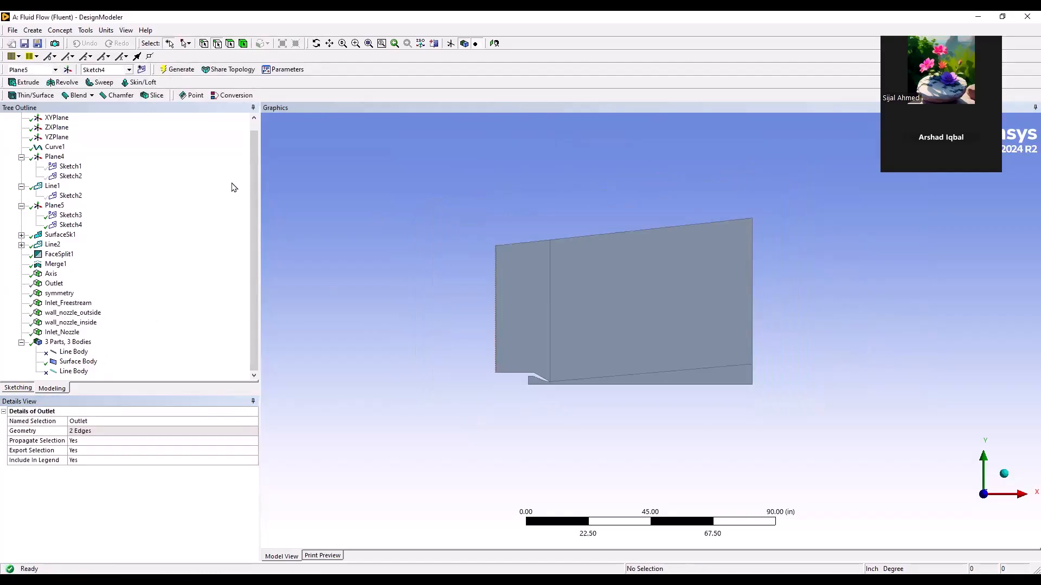
pyautogui.click(16, 43)
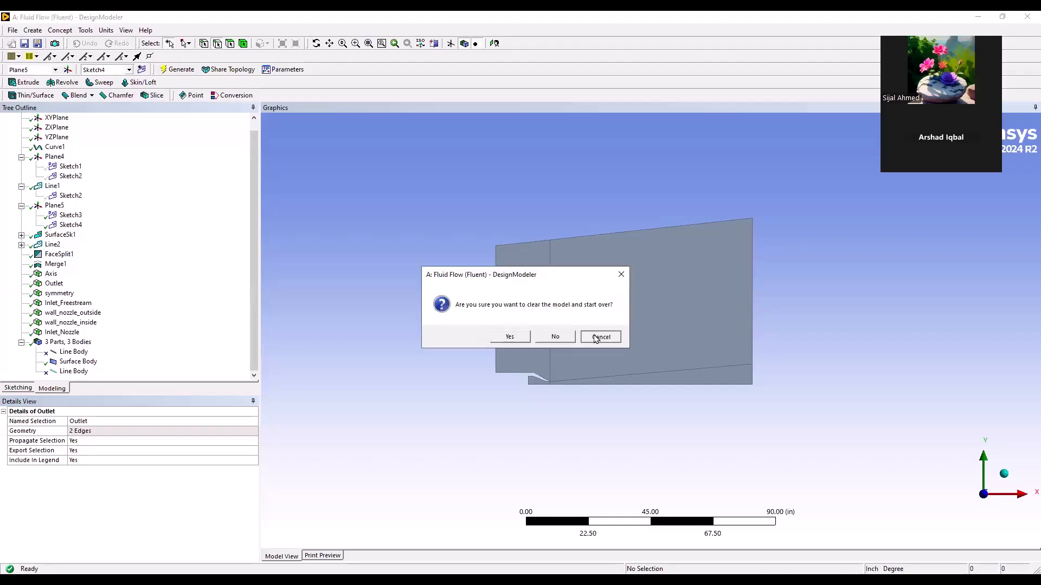
pyautogui.press('Escape')
pyautogui.click(25, 44)
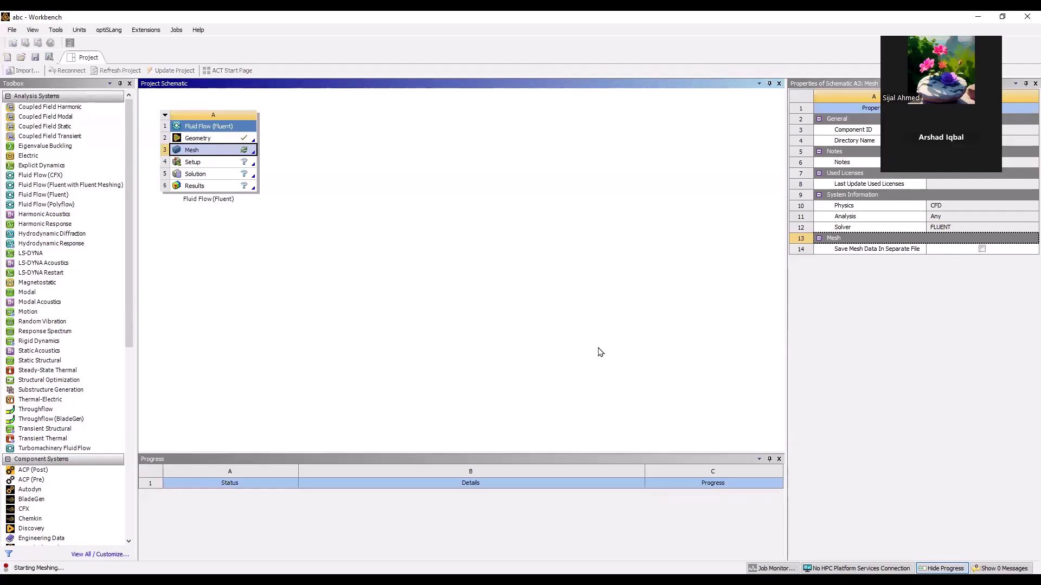
pyautogui.click(560, 337)
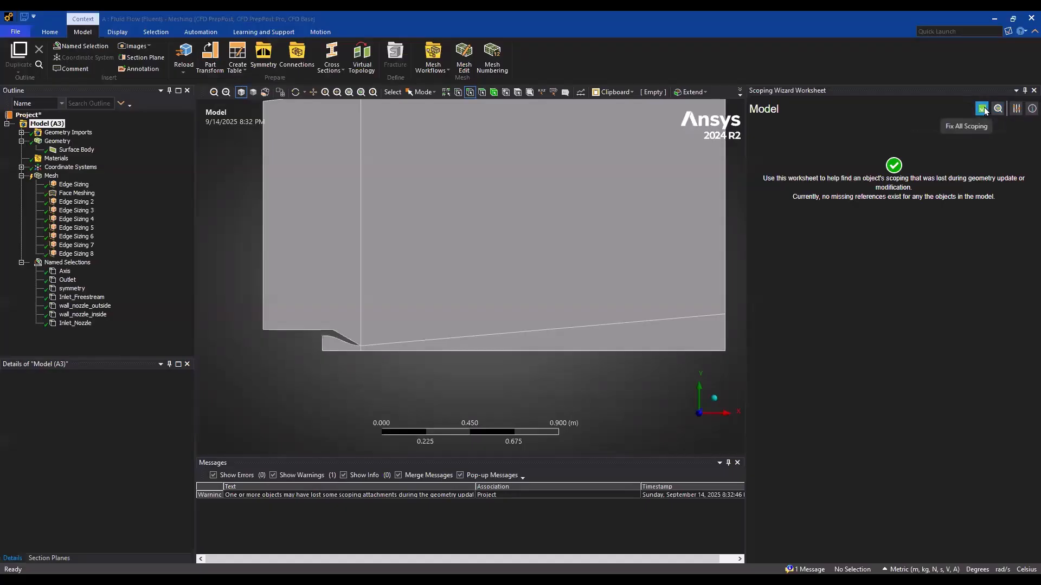
pyautogui.click(1025, 91)
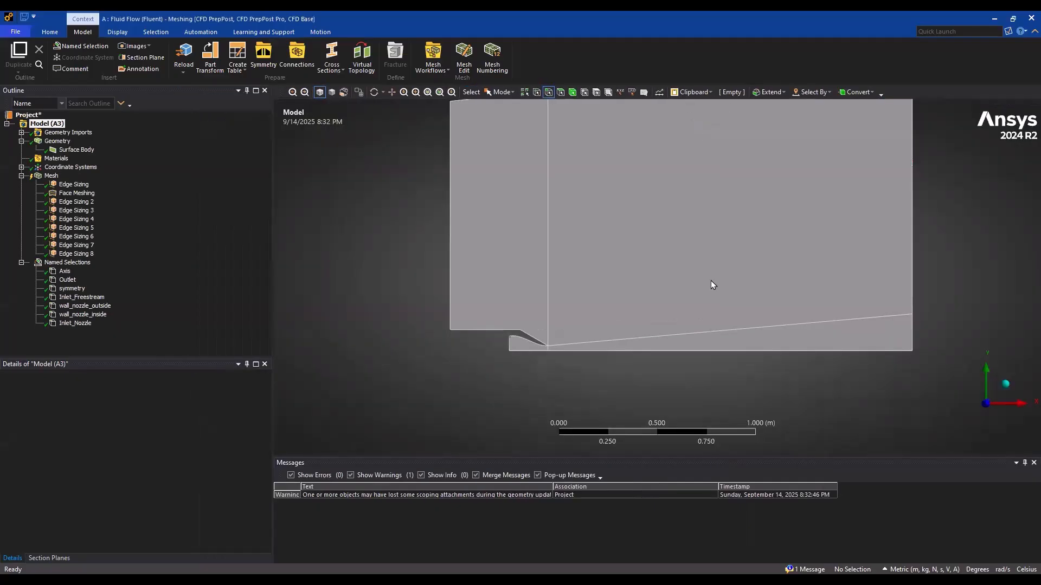
# Inspect the edges at the nozzle inlet and exit assigned to the first Edge Sizing
pyautogui.click(71, 185)
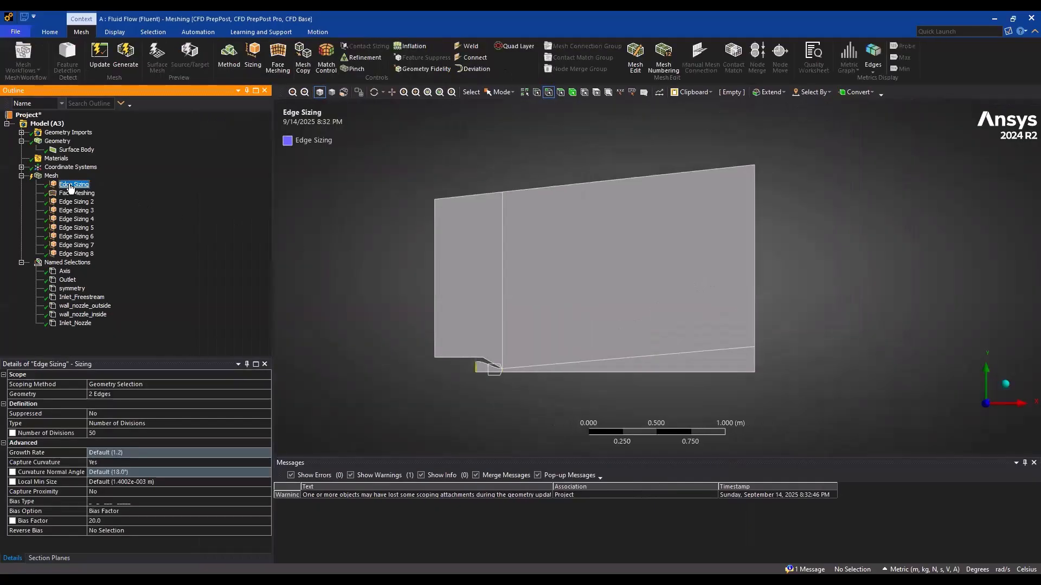
pyautogui.scroll(3, 486, 372)
pyautogui.keyDown('ctrl'); pyautogui.moveTo(486, 370); pyautogui.dragTo(677, 262, button='middle'); pyautogui.keyUp('ctrl')
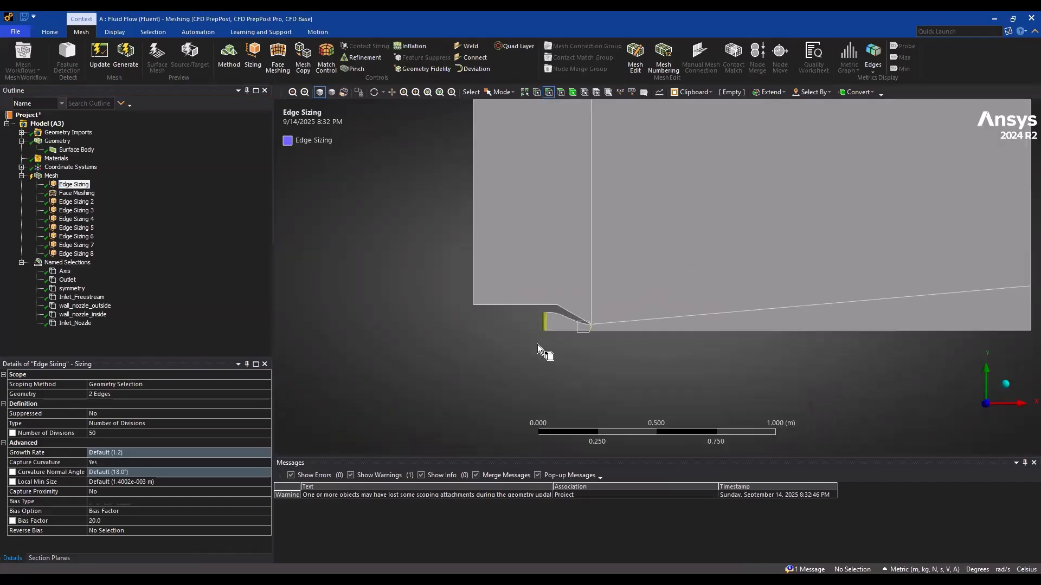
pyautogui.scroll(6, 532, 347)
pyautogui.keyDown('ctrl'); pyautogui.moveTo(530, 347); pyautogui.dragTo(570, 300, button='middle'); pyautogui.keyUp('ctrl')
pyautogui.scroll(-1, 570, 303)
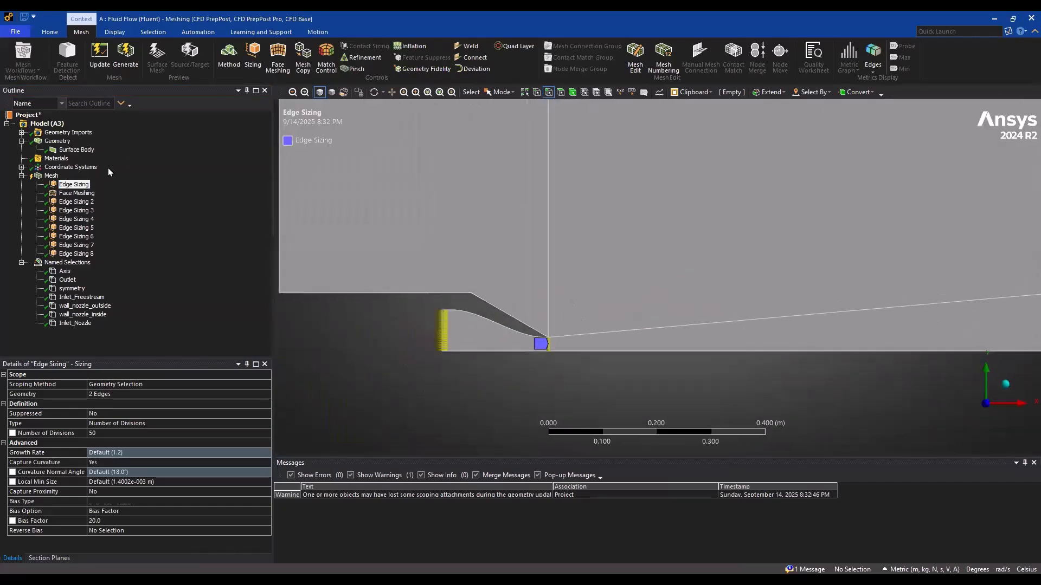
# Rescope Face Meshing to all four faces, including the upper downstream face
pyautogui.click(76, 194)
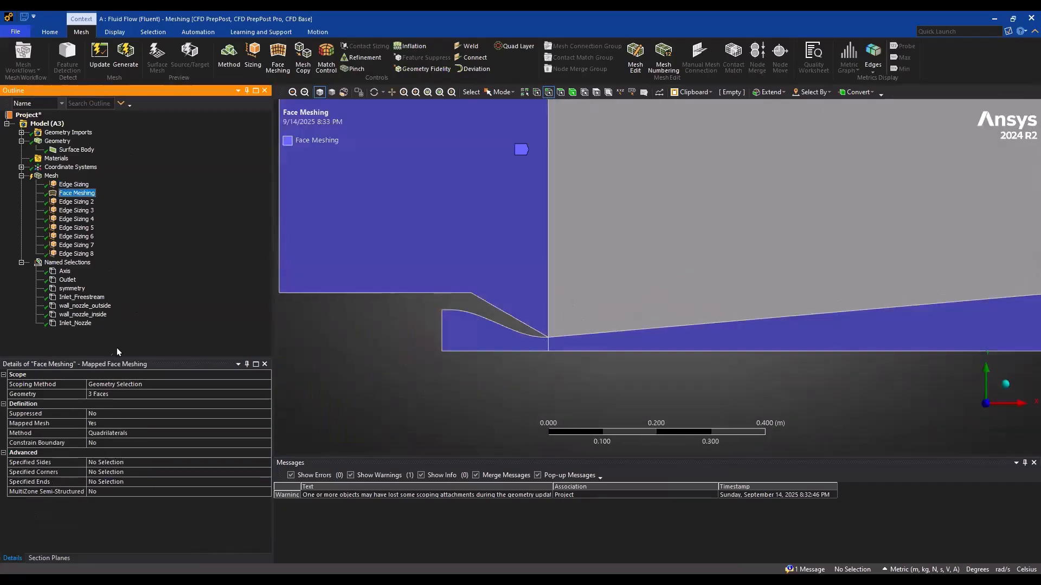
pyautogui.click(106, 395)
pyautogui.keyDown('ctrl'); pyautogui.click(653, 248); pyautogui.keyUp('ctrl')
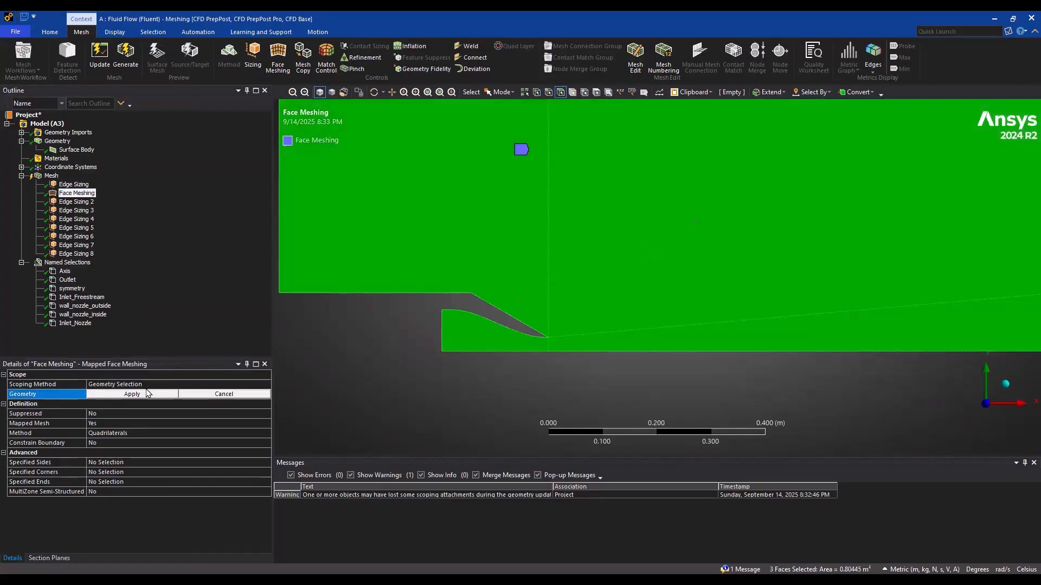
pyautogui.click(144, 394)
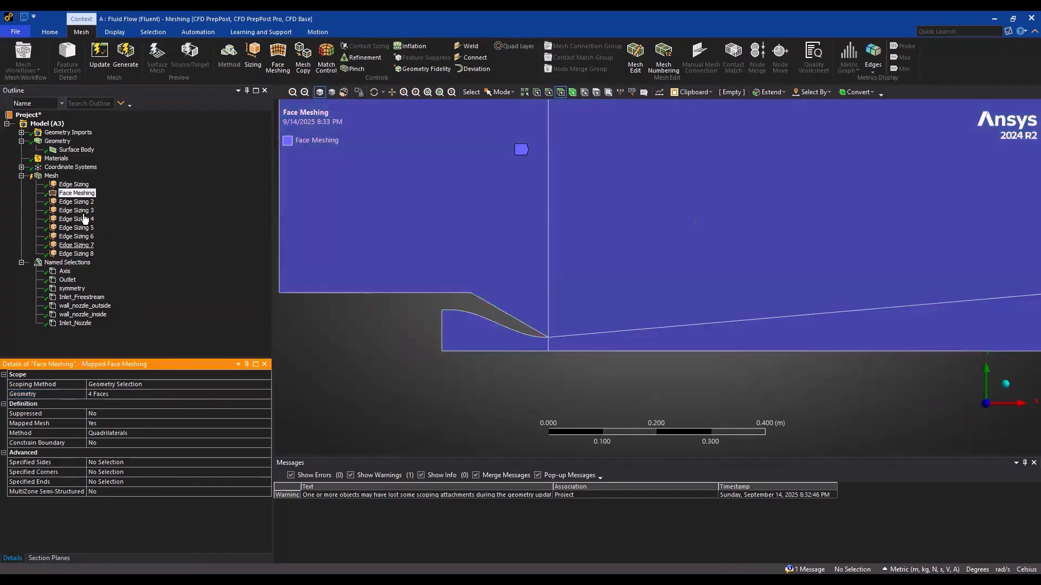
# Insert a sizing control scoped to the sloped split edge and the downstream axis edge
pyautogui.scroll(-2, 530, 376)
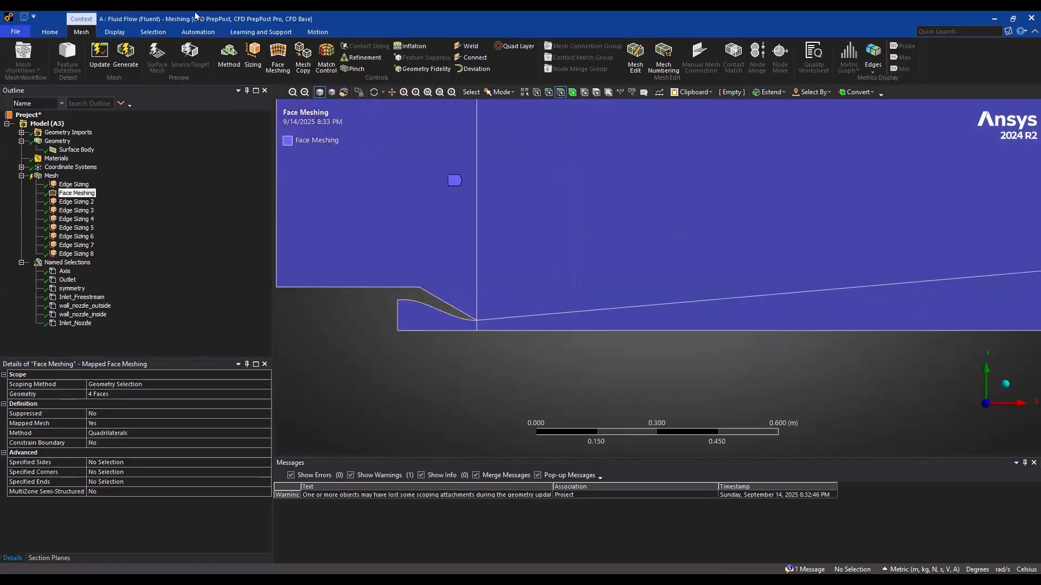
pyautogui.click(251, 52)
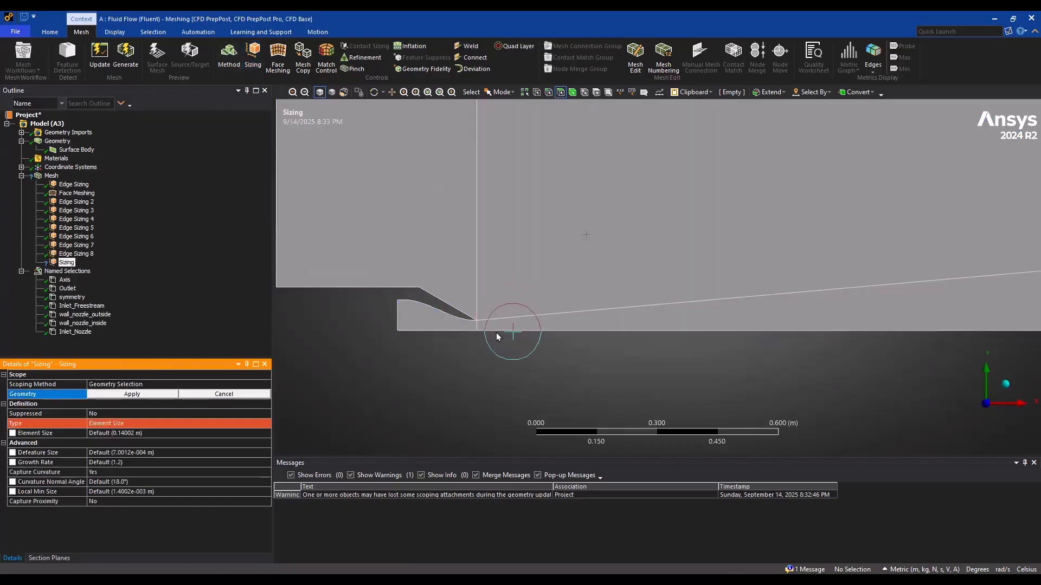
pyautogui.click(548, 91)
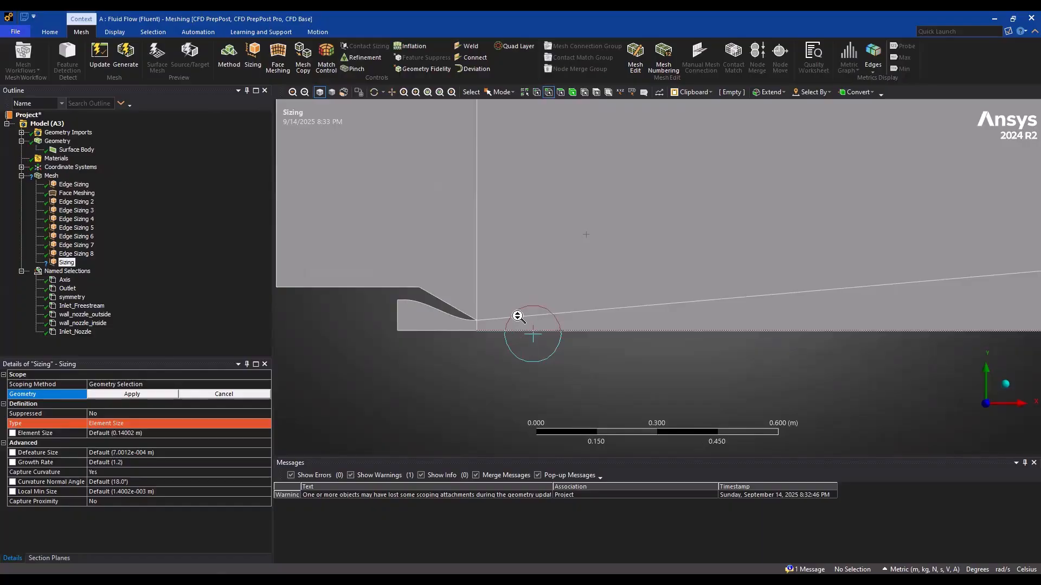
pyautogui.click(133, 396)
pyautogui.click(125, 424)
pyautogui.click(266, 424)
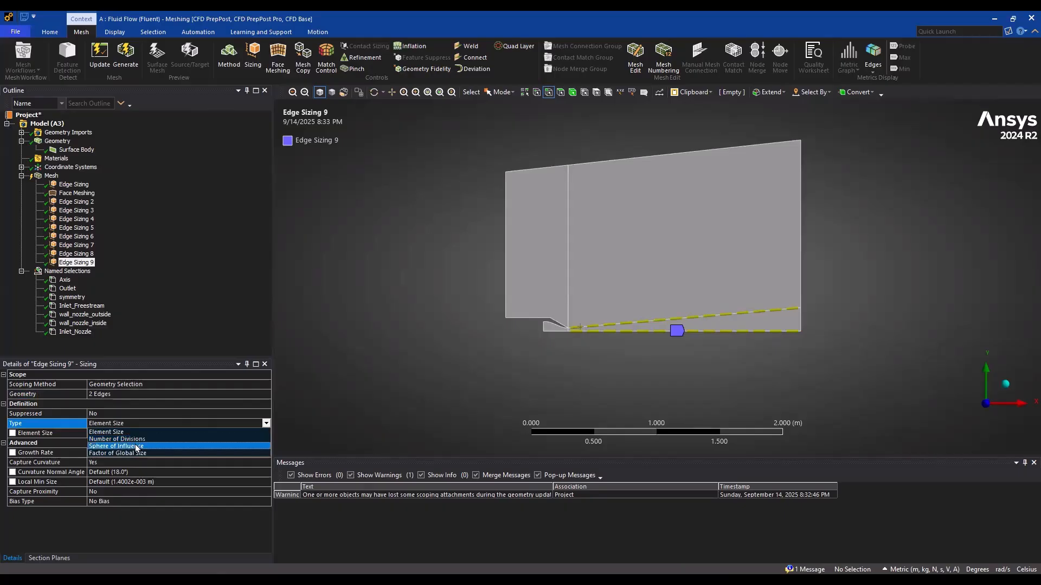
pyautogui.click(134, 447)
pyautogui.click(107, 435)
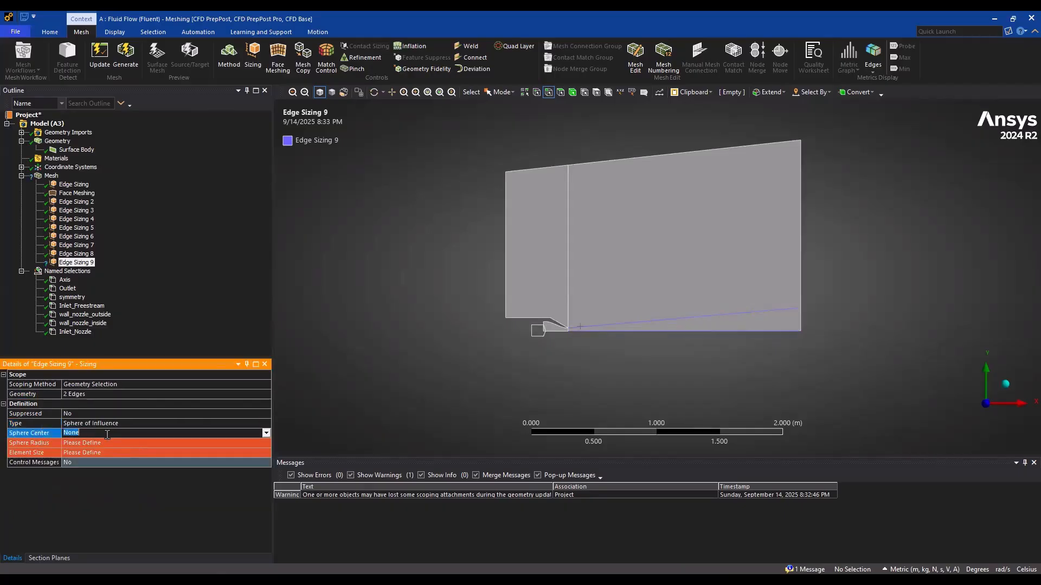
# Set the sizing type of Edge Sizing 9 to Number of Divisions with 120 divisions
pyautogui.click(245, 423)
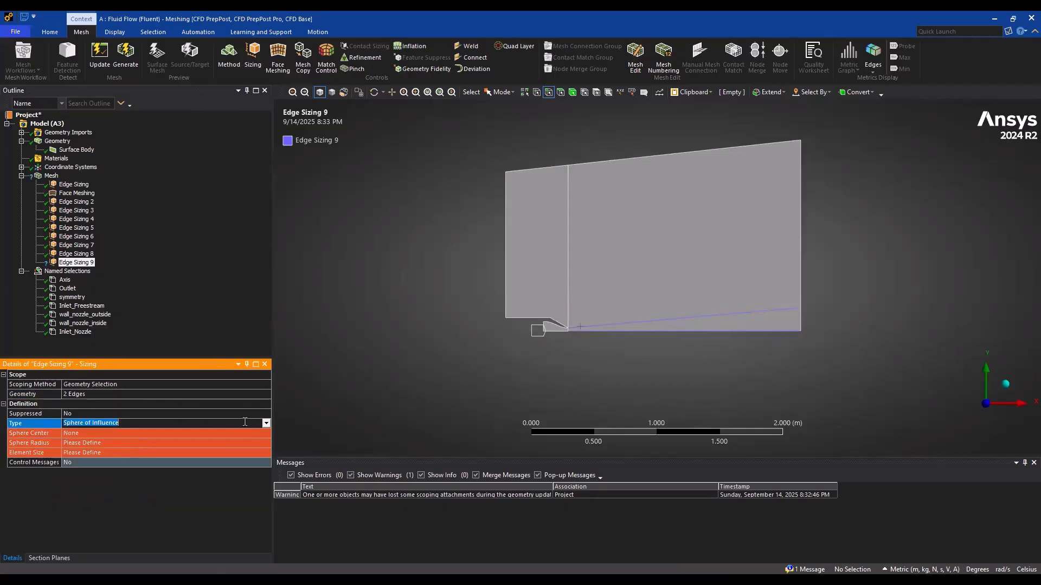
pyautogui.click(265, 425)
pyautogui.click(120, 437)
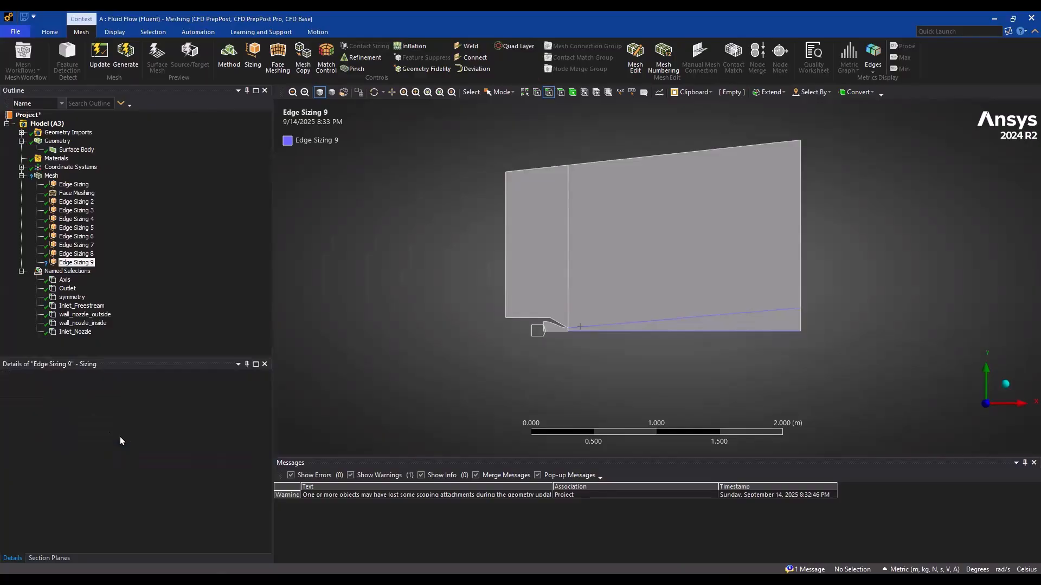
pyautogui.click(98, 433)
pyautogui.write('20')
pyautogui.press('Return')
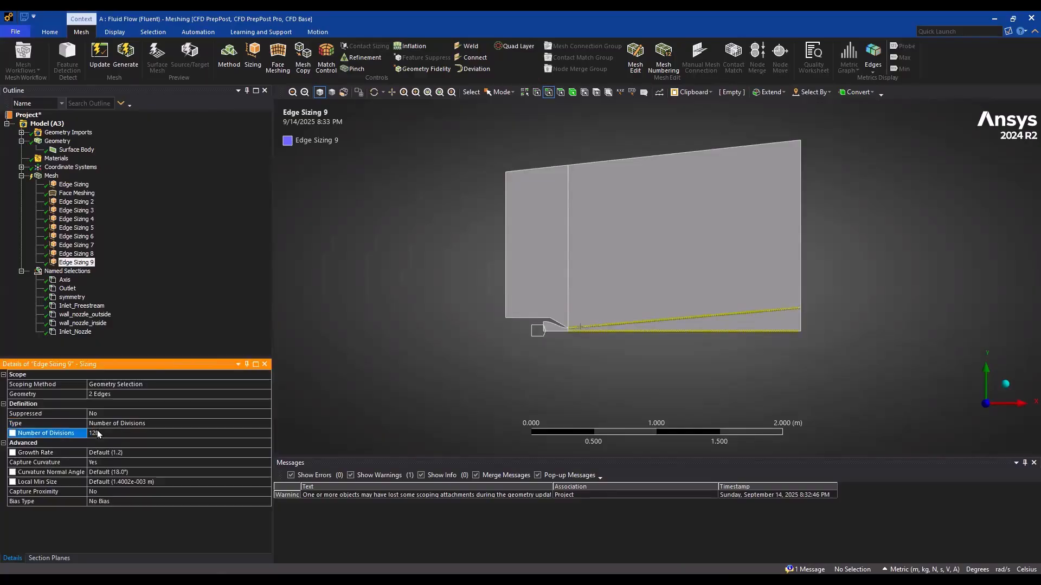
# Give Edge Sizing 9 a one-way bias from long to short divisions with a bias factor of 800
pyautogui.click(151, 502)
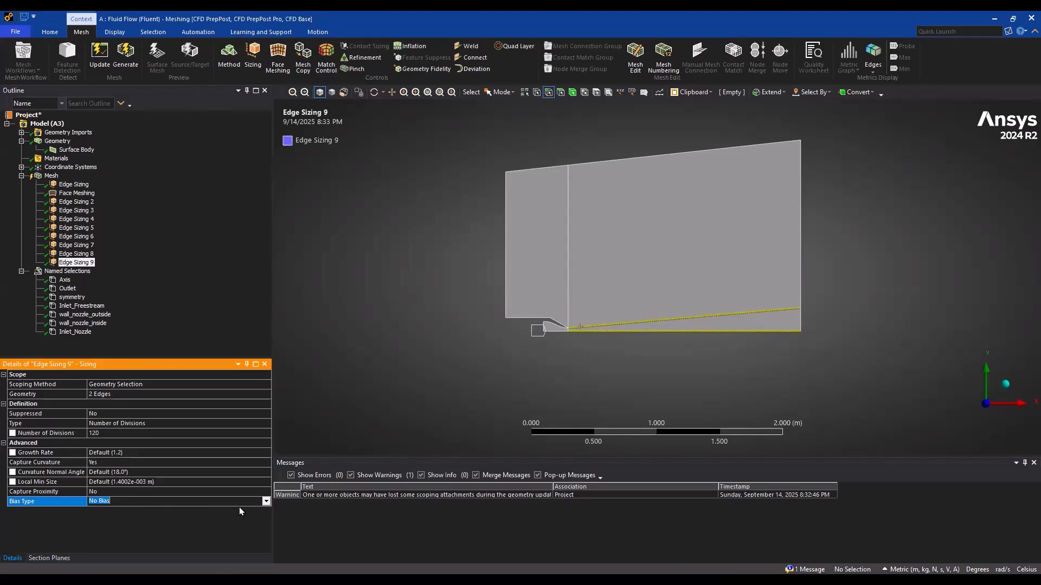
pyautogui.click(164, 506)
pyautogui.click(133, 517)
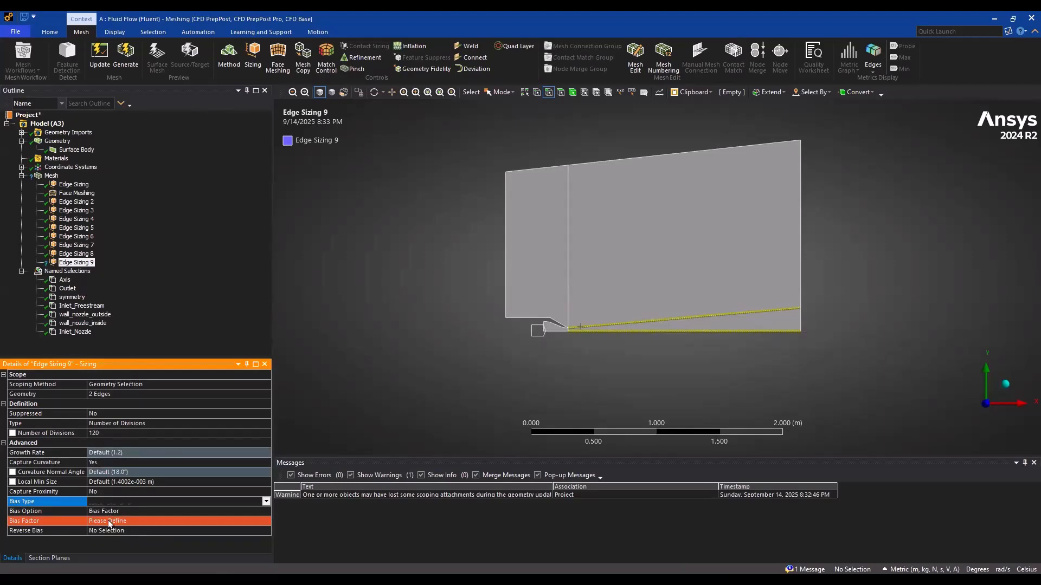
pyautogui.click(108, 521)
pyautogui.write('800')
pyautogui.press('Return')
# Change the bias type of Edge Sizing 9 to short-to-long so divisions cluster at the nozzle exit
pyautogui.scroll(5, 710, 396)
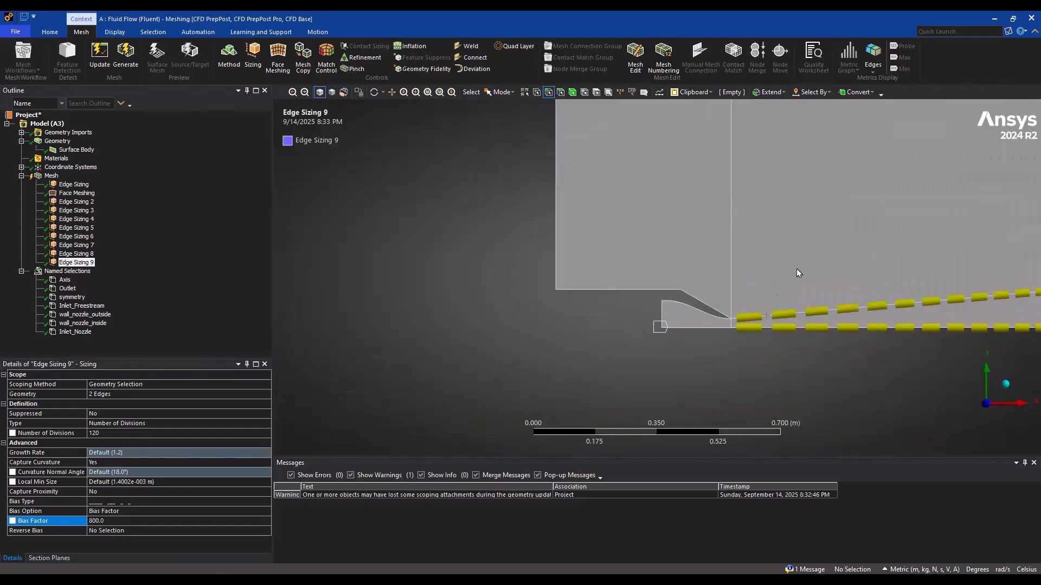
pyautogui.scroll(4, 798, 272)
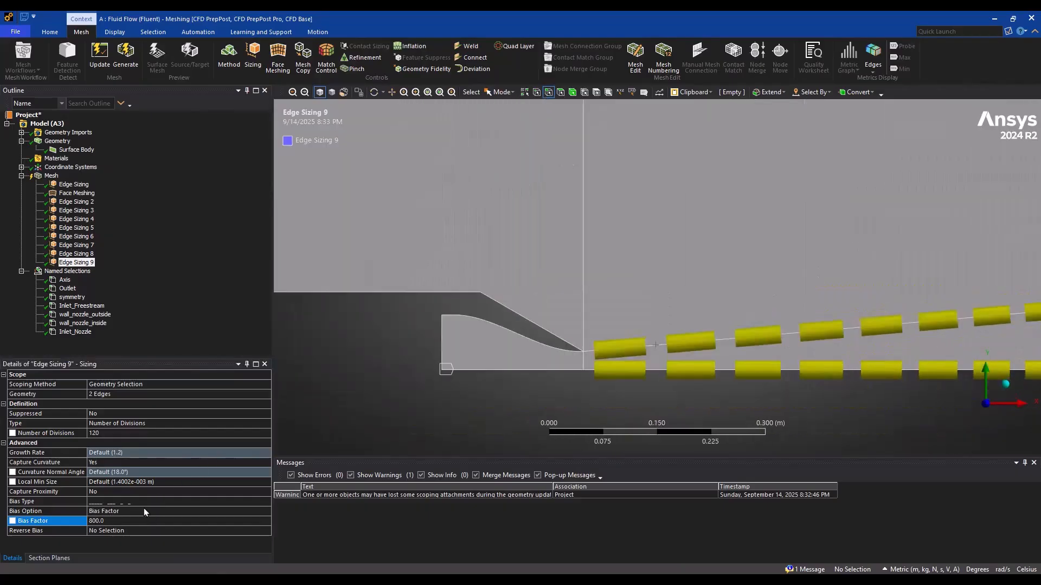
pyautogui.click(173, 502)
pyautogui.click(266, 502)
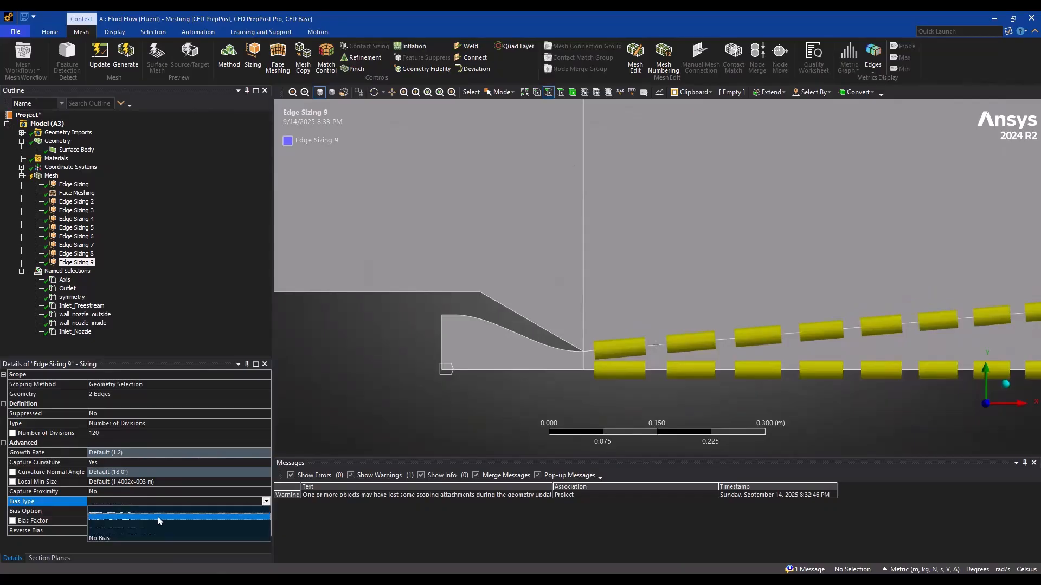
pyautogui.click(152, 516)
# Generate the mesh and examine the elements across the domain and around the nozzle exit
pyautogui.click(125, 54)
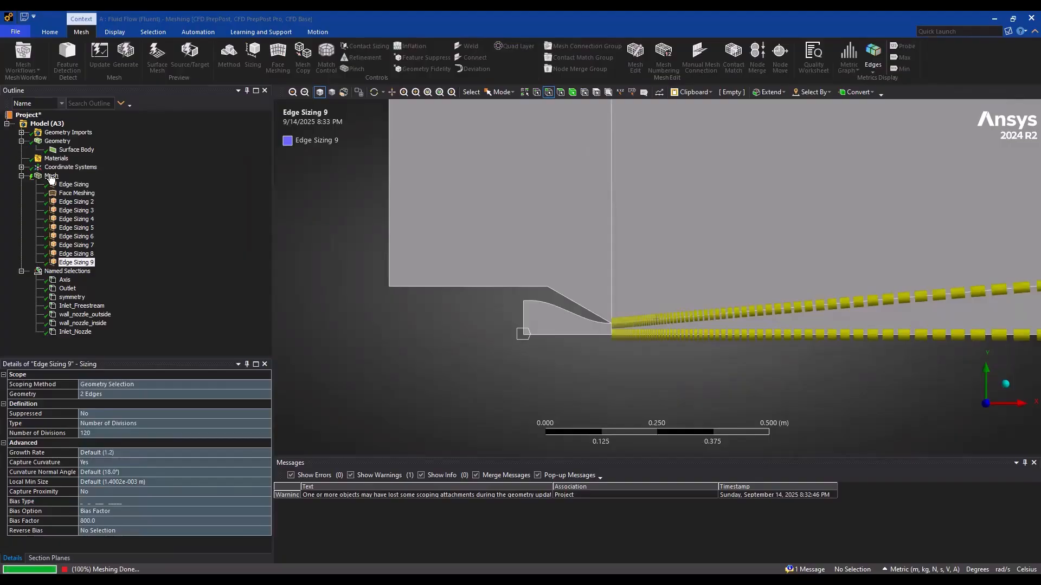
pyautogui.click(51, 176)
pyautogui.scroll(-5, 754, 339)
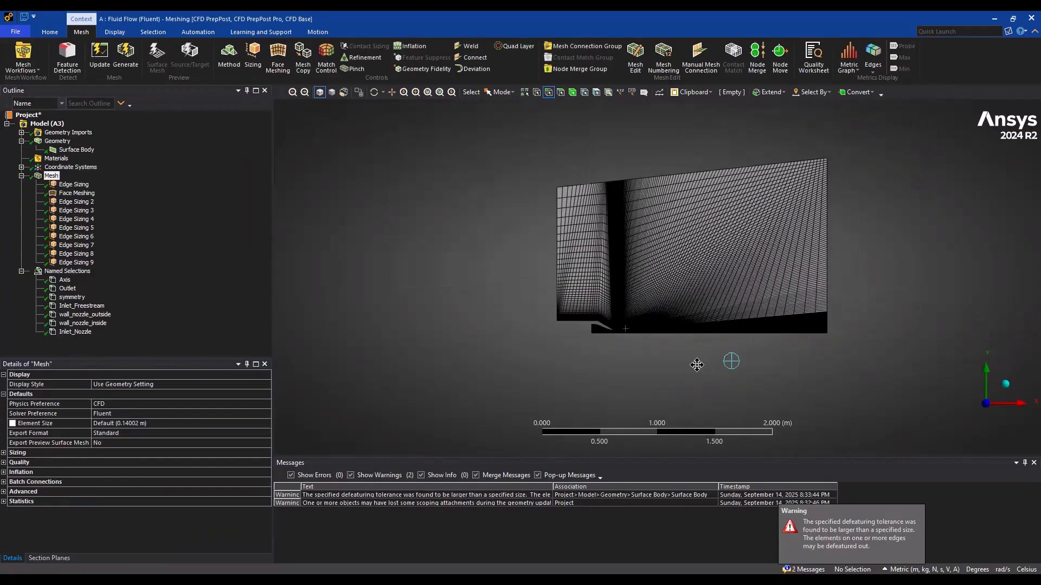
pyautogui.scroll(5, 681, 363)
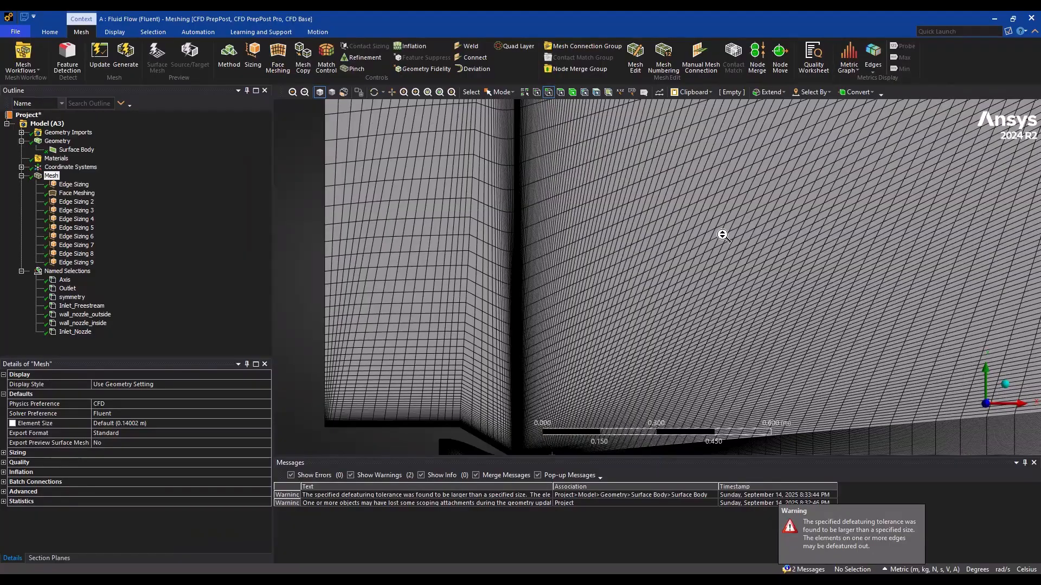
pyautogui.scroll(6, 723, 235)
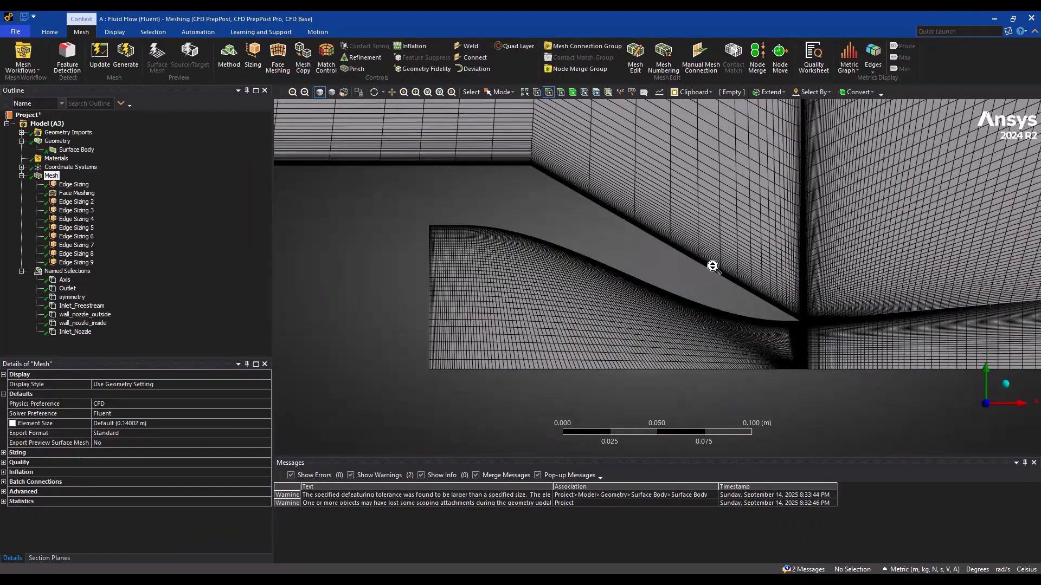
# Inspect the mesh inside the nozzle, at the exit lip and in the freestream region above it
pyautogui.scroll(-3, 713, 266)
pyautogui.scroll(6, 713, 266)
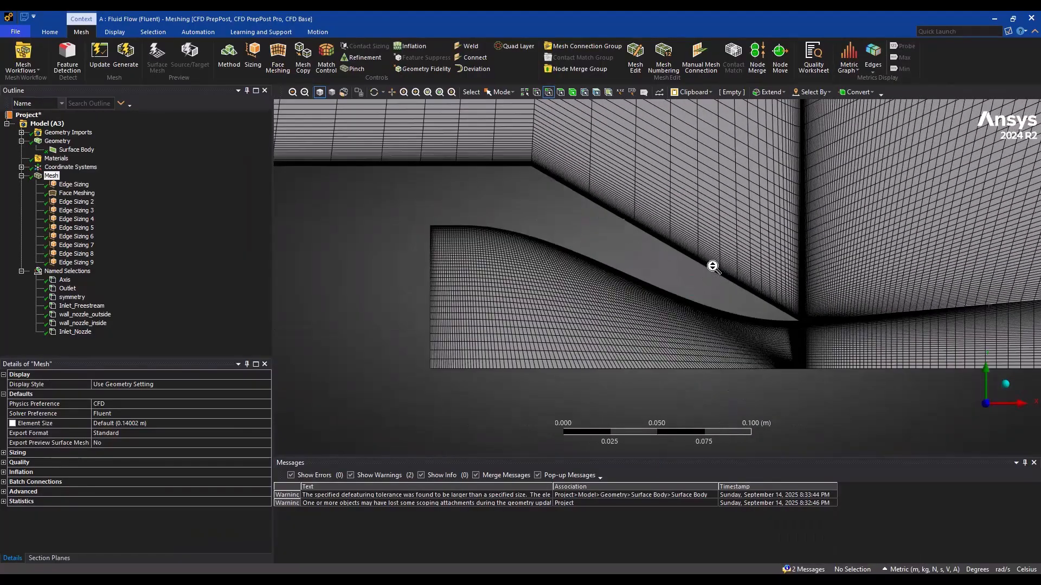
pyautogui.scroll(5, 659, 239)
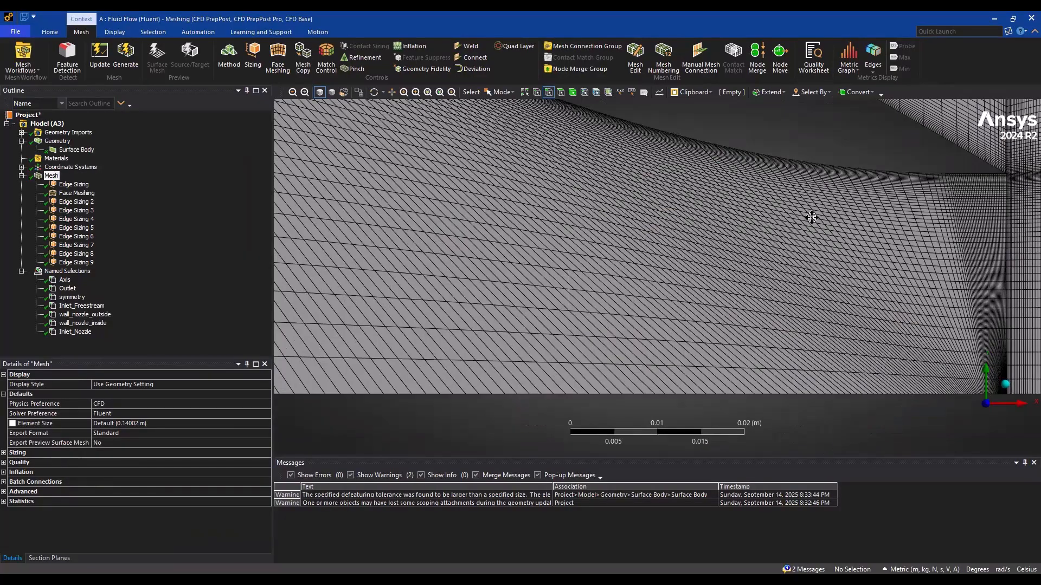
pyautogui.scroll(-3, 673, 269)
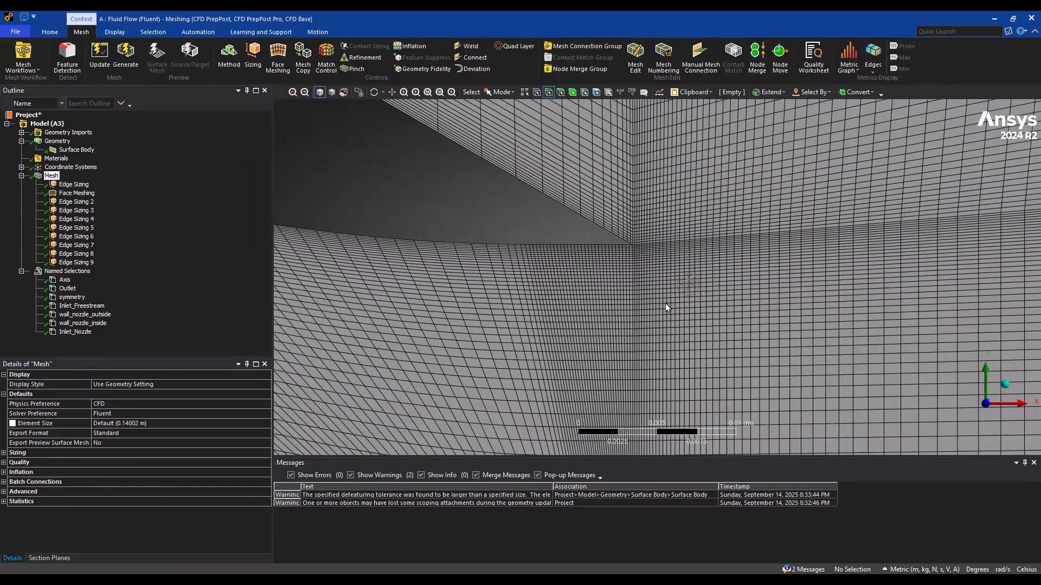
pyautogui.scroll(-10, 662, 304)
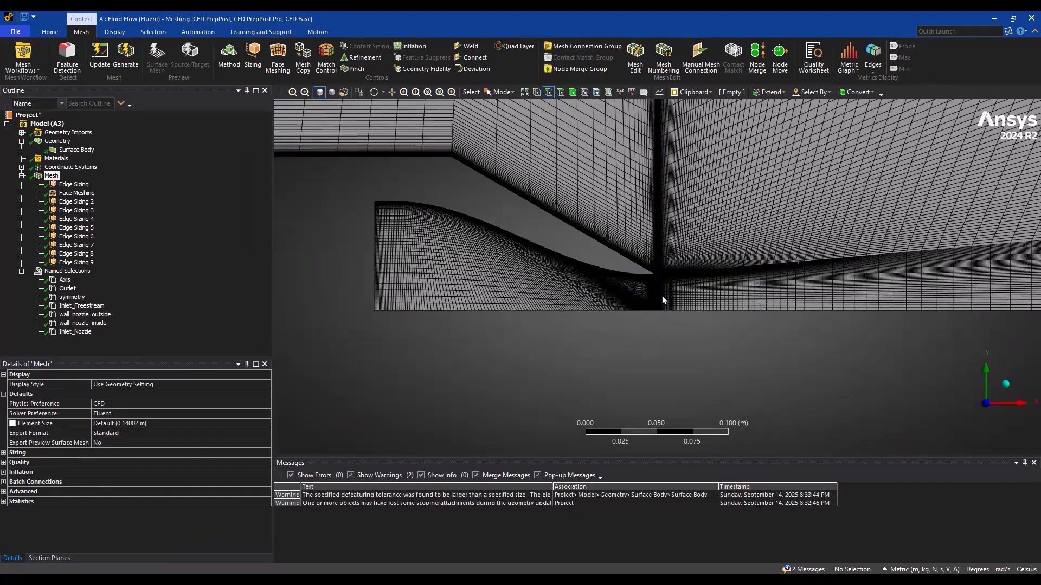
pyautogui.scroll(-3, 609, 253)
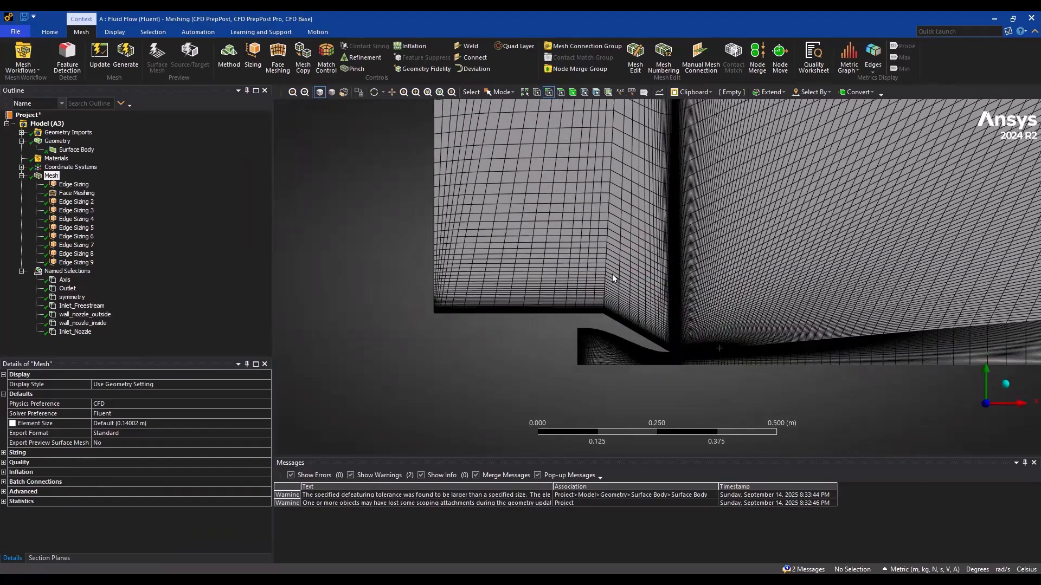
# Turn off curvature capture for Edge Sizing 4 on the horizontal outer wall and set its behavior to Hard
pyautogui.click(74, 204)
pyautogui.click(72, 212)
pyautogui.click(71, 219)
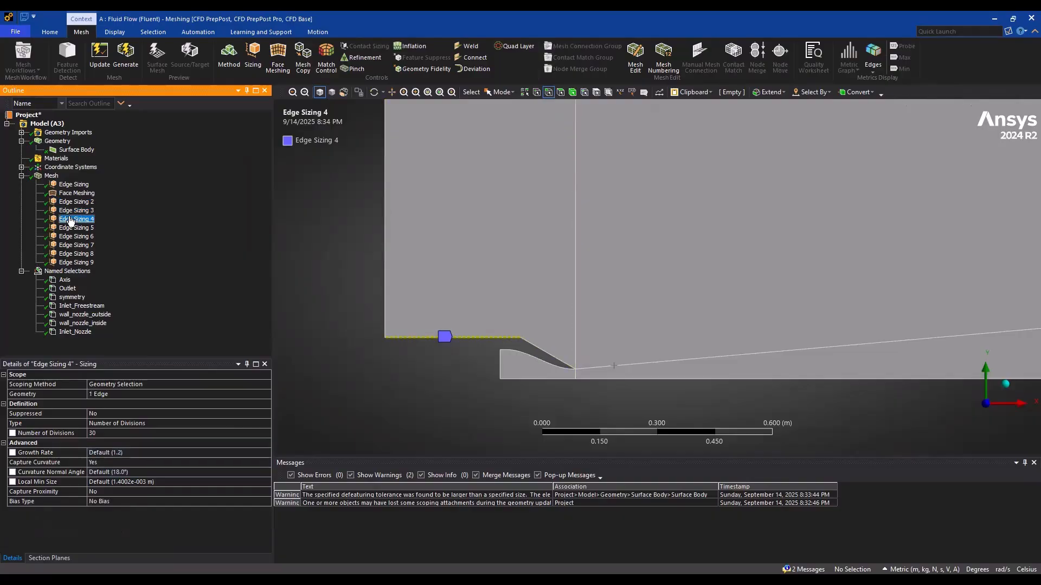
pyautogui.click(107, 462)
pyautogui.click(266, 464)
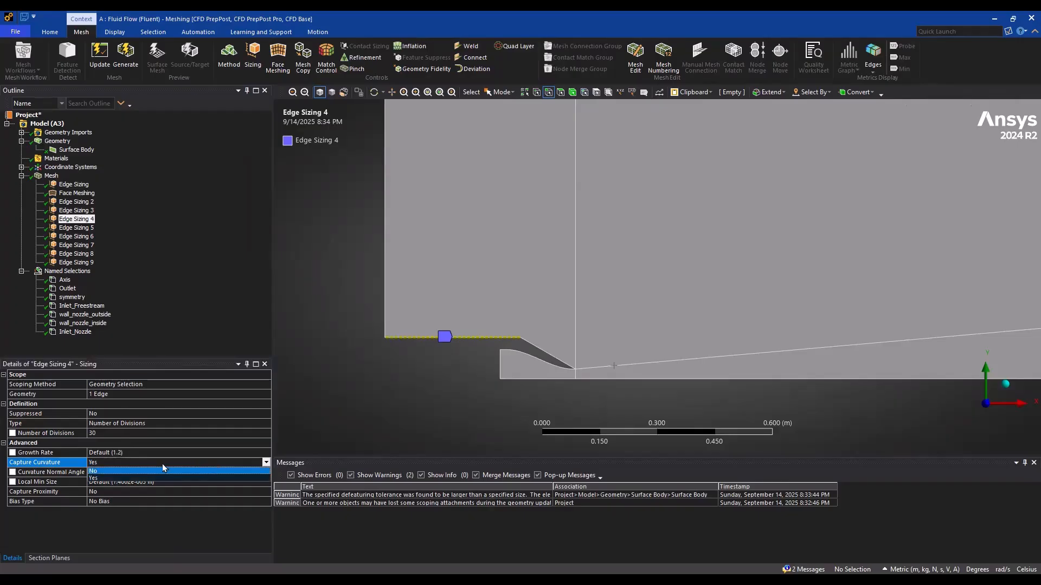
pyautogui.click(126, 472)
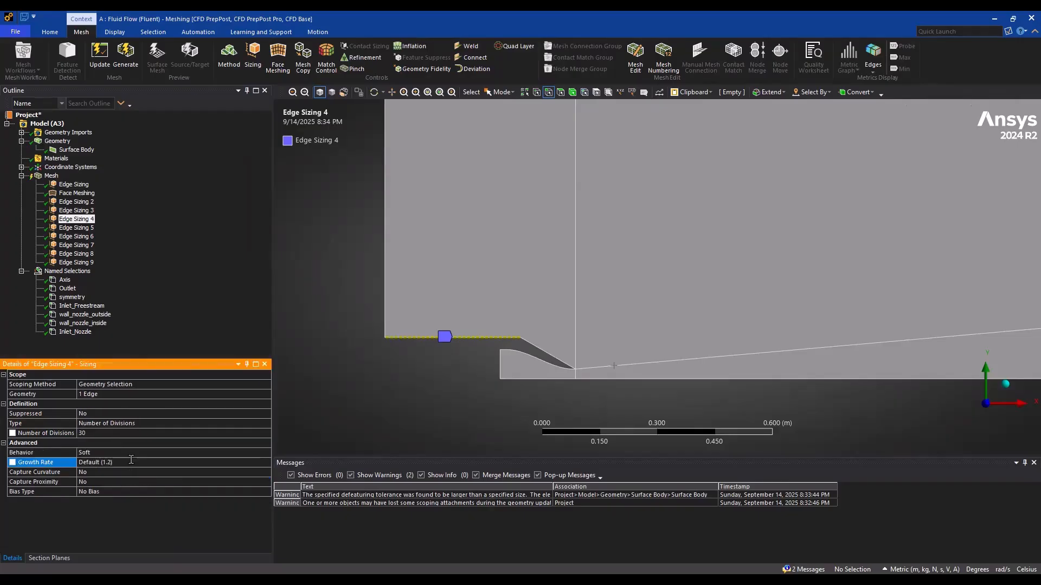
pyautogui.click(247, 451)
pyautogui.click(265, 454)
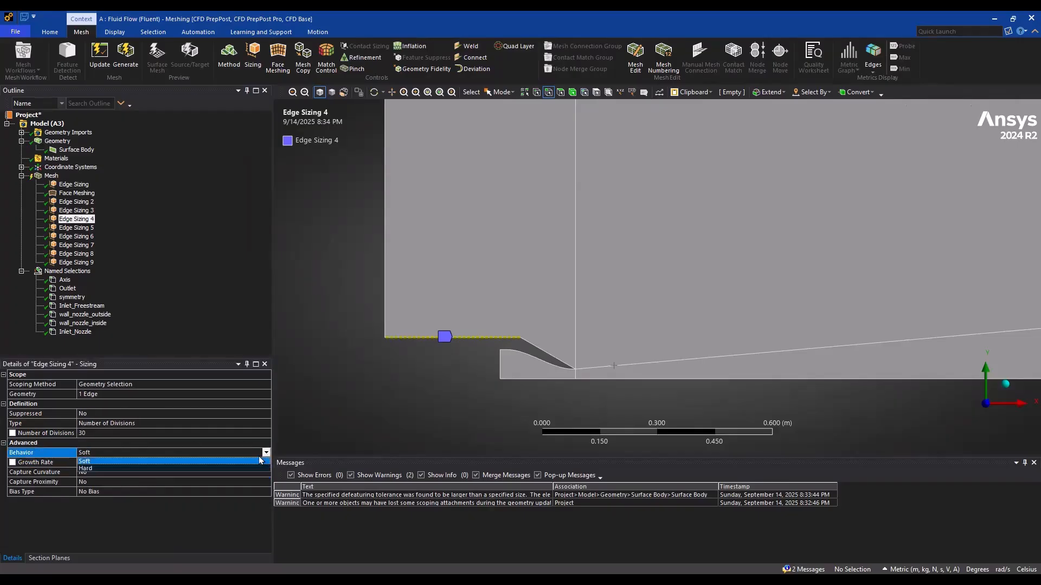
pyautogui.click(113, 468)
# Give Edge Sizing 4 a one-way bias from long to short divisions with a bias factor of 5
pyautogui.click(109, 481)
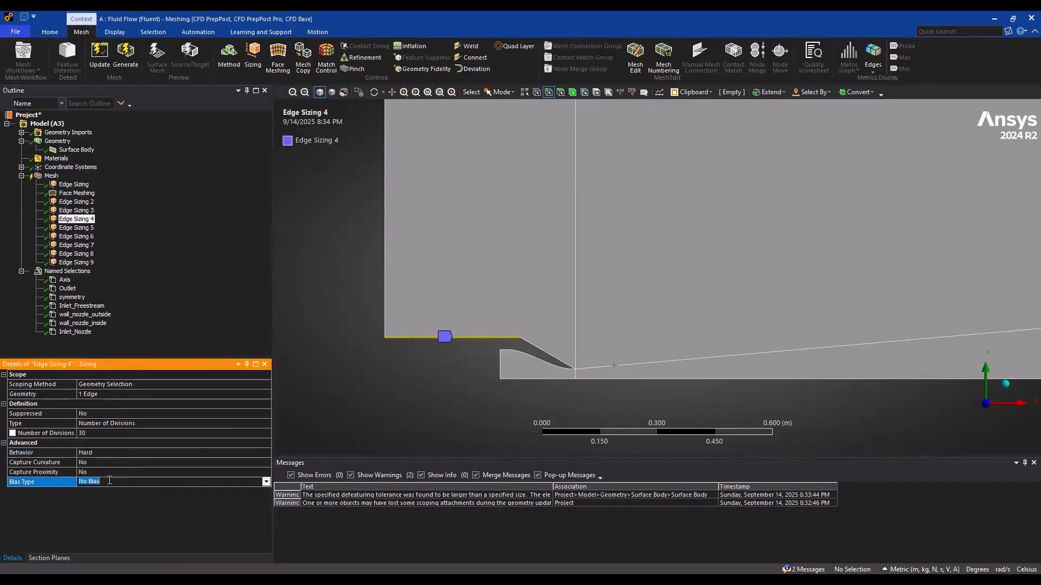
pyautogui.click(266, 482)
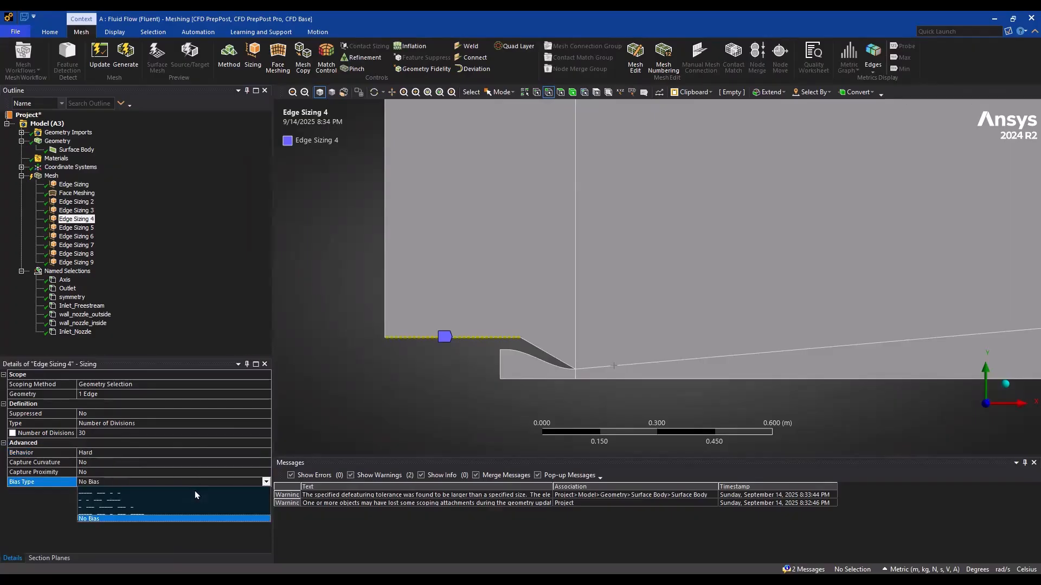
pyautogui.click(134, 494)
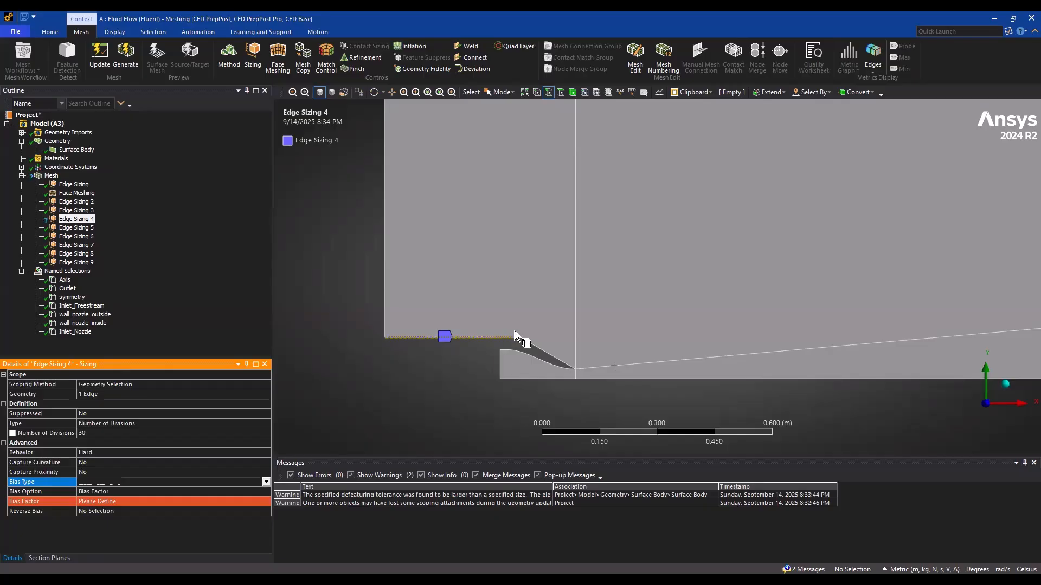
pyautogui.click(96, 500)
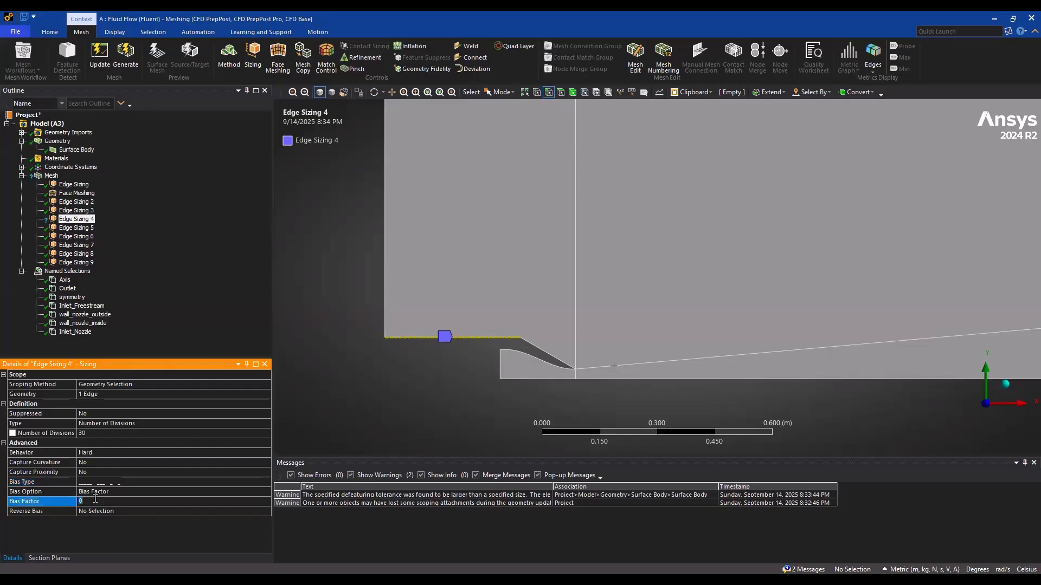
pyautogui.write('5')
pyautogui.press('Return')
# Change the bias type of Edge Sizing 4 to short-to-long so divisions cluster toward the sloped outer wall
pyautogui.scroll(3, 357, 332)
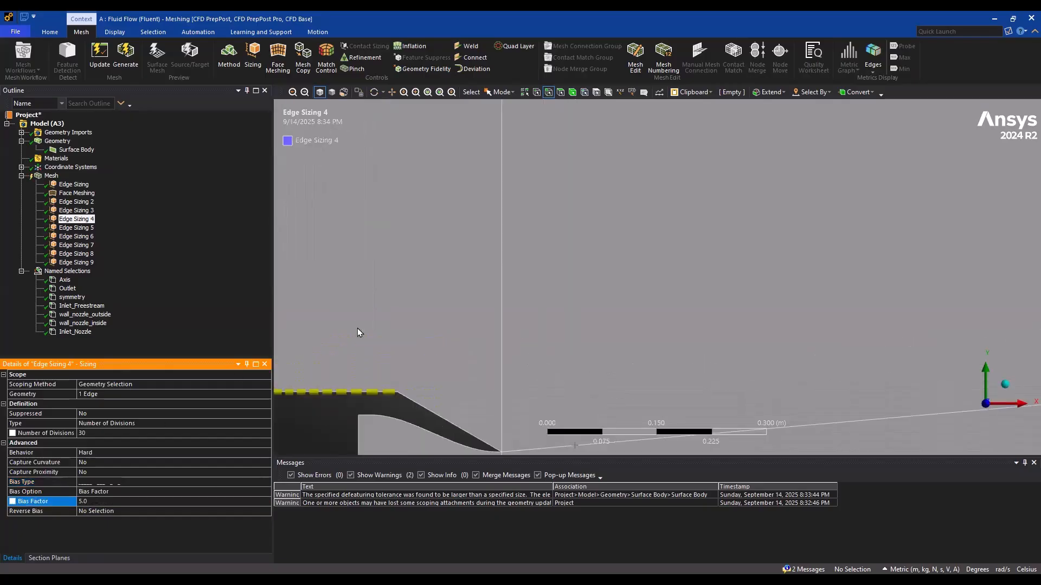
pyautogui.click(255, 483)
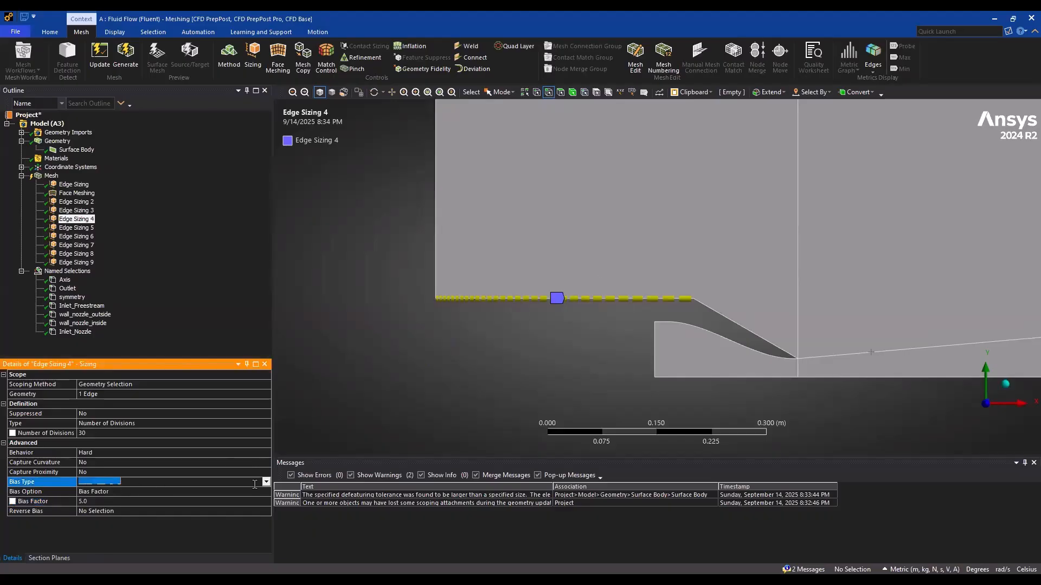
pyautogui.click(271, 485)
pyautogui.click(161, 496)
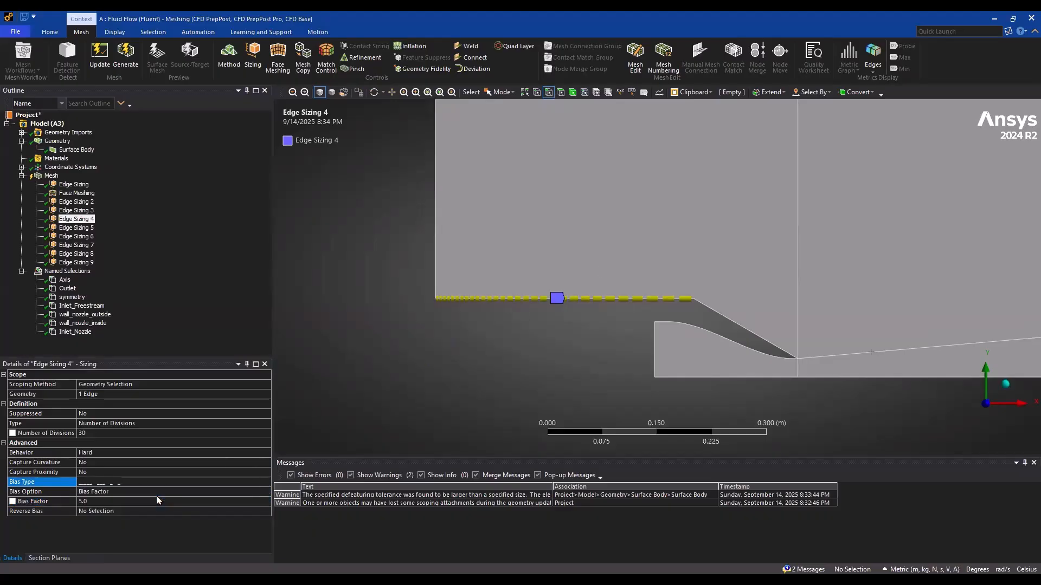
# Generate the mesh and examine the elements where the horizontal outer wall meets the slope
pyautogui.click(125, 54)
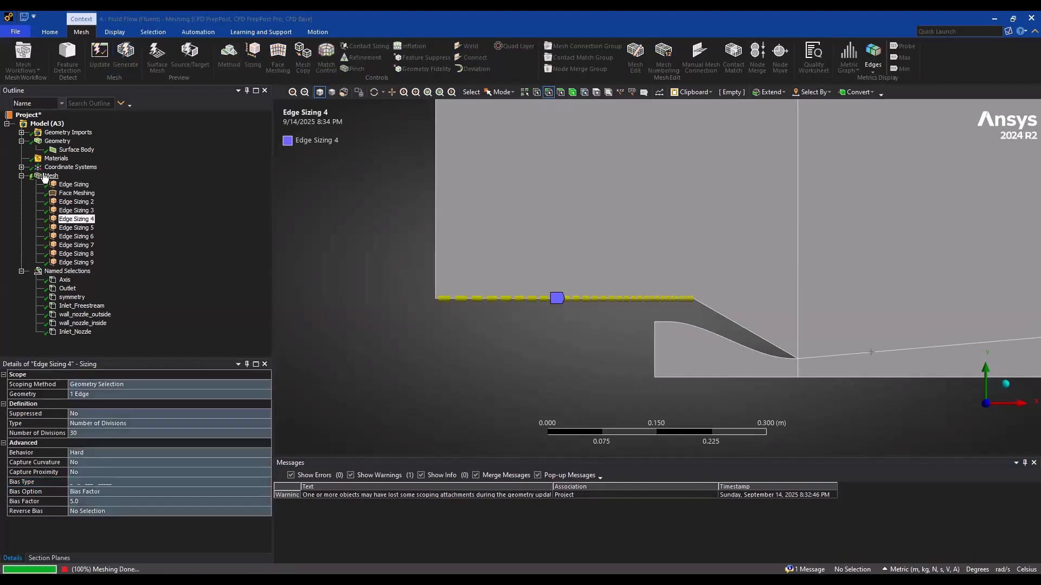
pyautogui.click(46, 176)
pyautogui.scroll(-3, 594, 233)
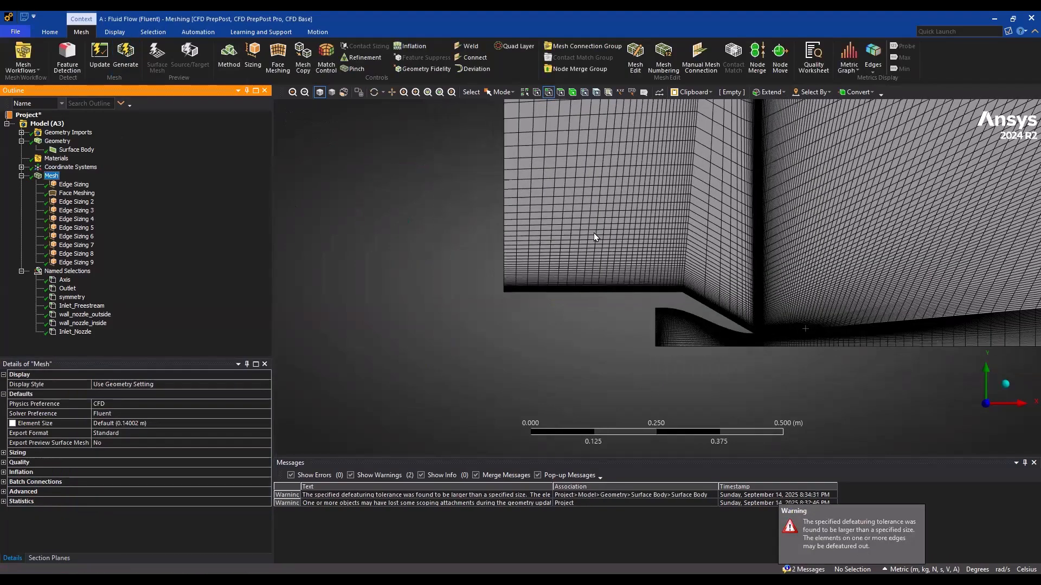
pyautogui.keyDown('ctrl'); pyautogui.moveTo(603, 232); pyautogui.dragTo(494, 264, button='middle'); pyautogui.keyUp('ctrl')
pyautogui.scroll(1, 493, 265)
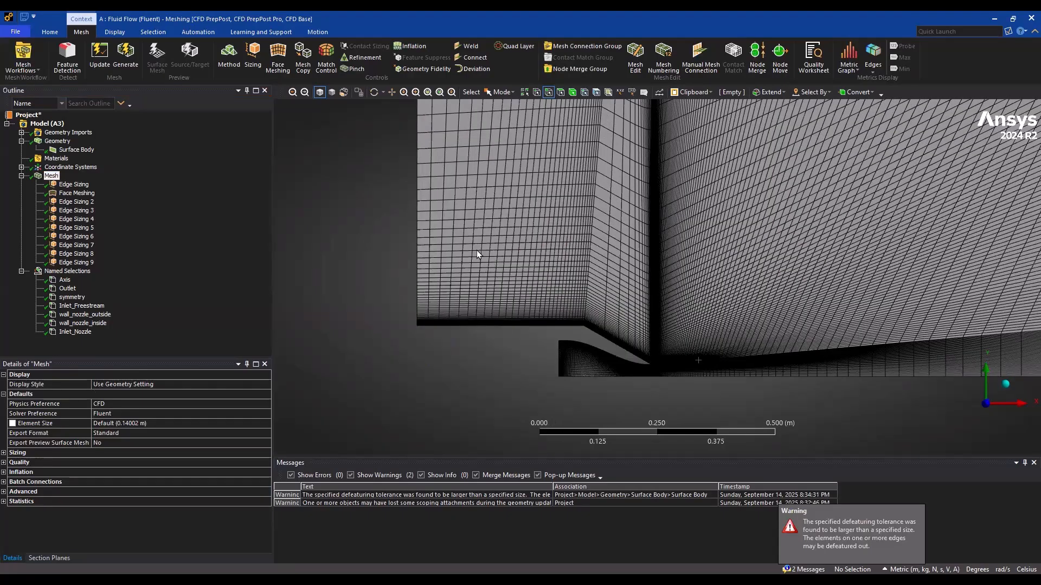
pyautogui.scroll(3, 513, 264)
# Set the number of divisions of Edge Sizing 3 on the sloped outer wall to 120
pyautogui.click(76, 211)
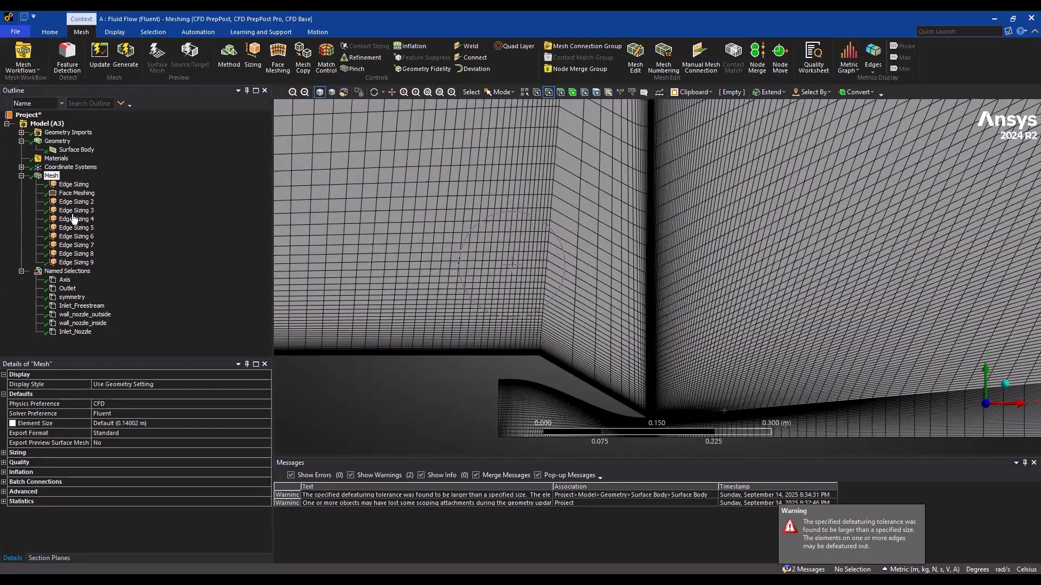
pyautogui.click(106, 432)
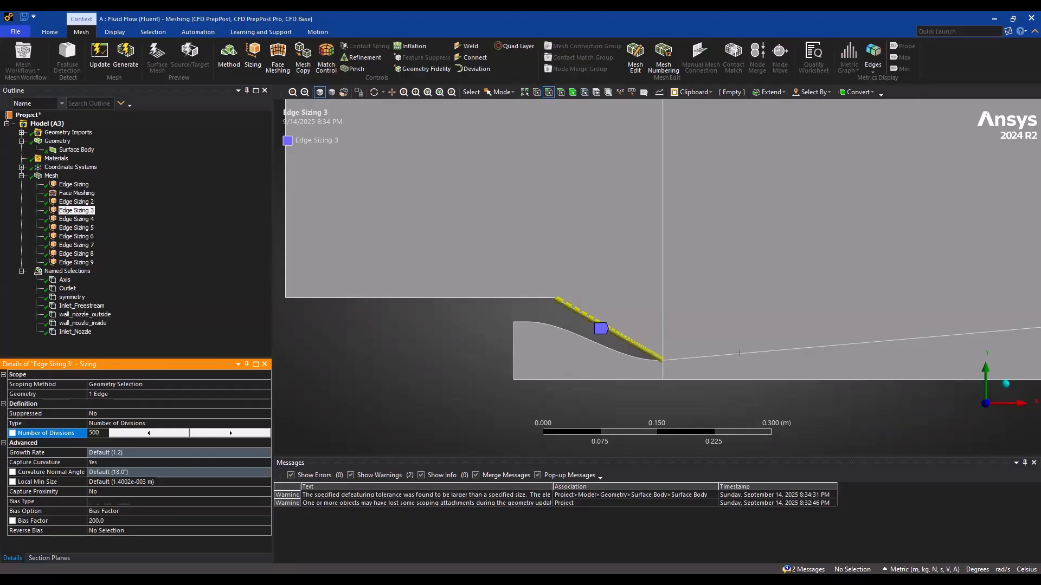
pyautogui.press('Return')
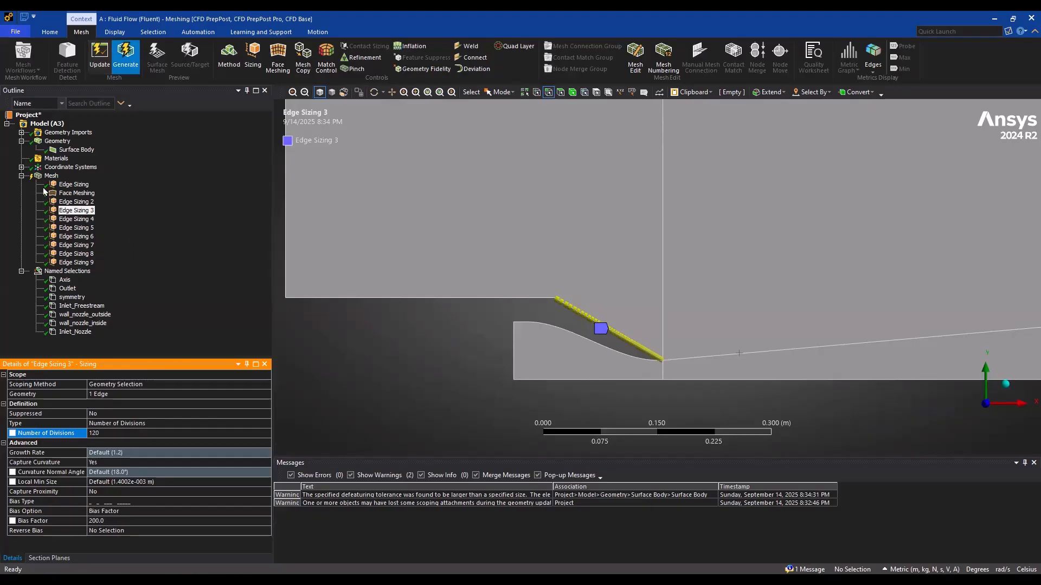
# Regenerate the mesh and check the elements along the sloped outer nozzle wall
pyautogui.click(52, 176)
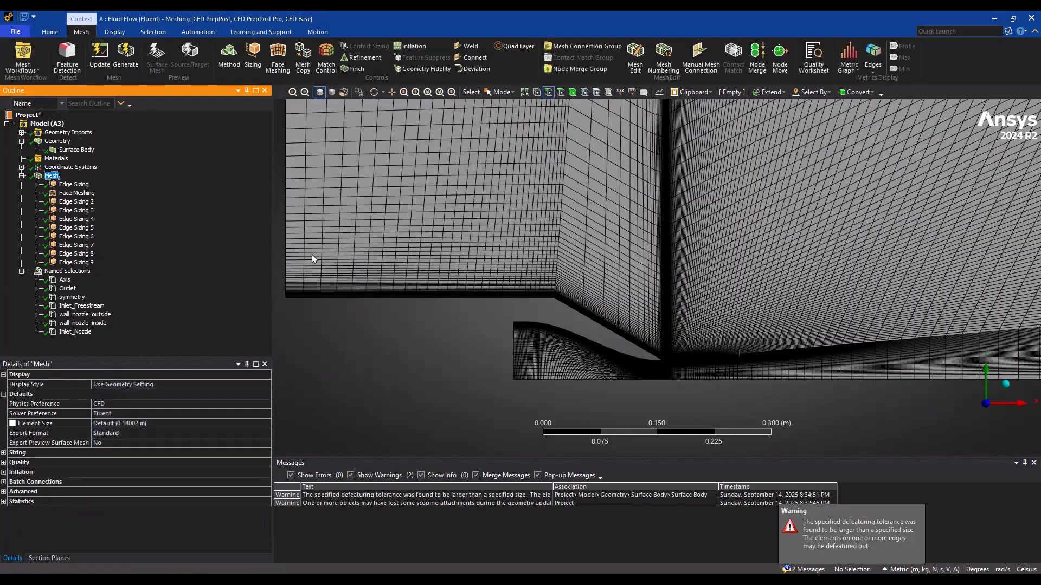
pyautogui.scroll(5, 613, 336)
pyautogui.scroll(3, 592, 239)
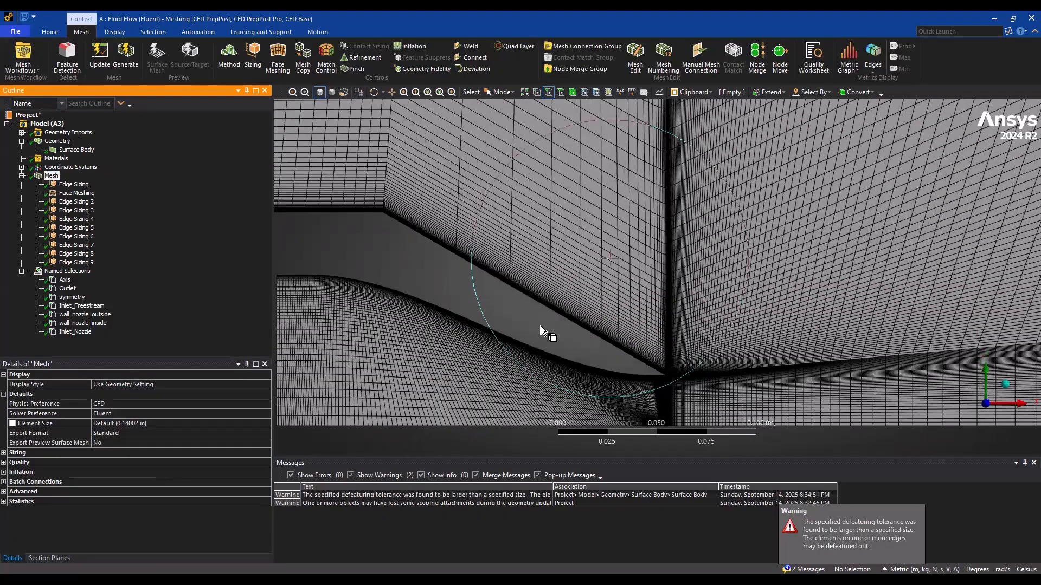
# Turn off curvature capture for Edge Sizing 3 and set its behavior to Hard
pyautogui.click(67, 211)
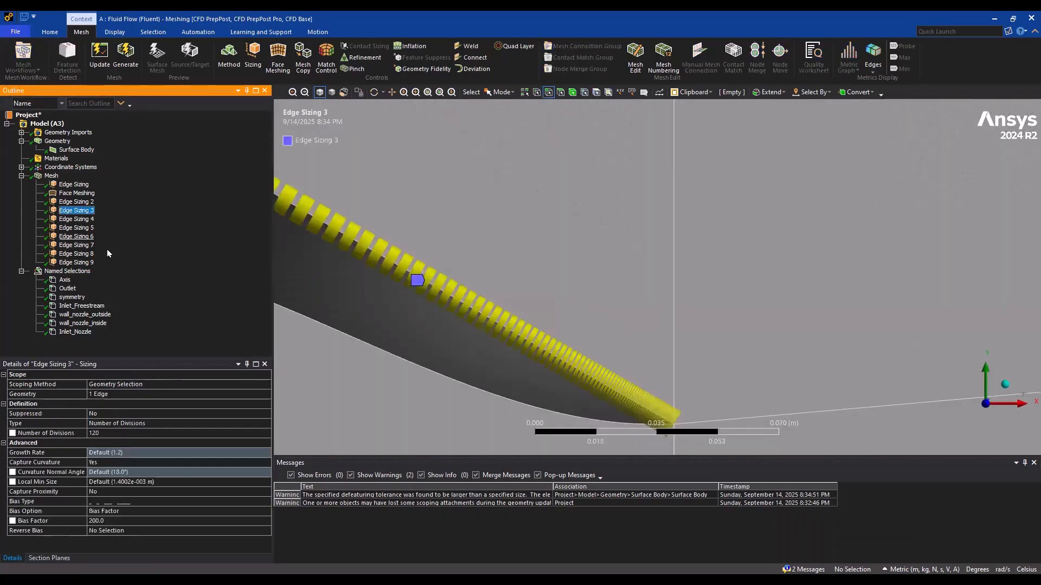
pyautogui.click(121, 462)
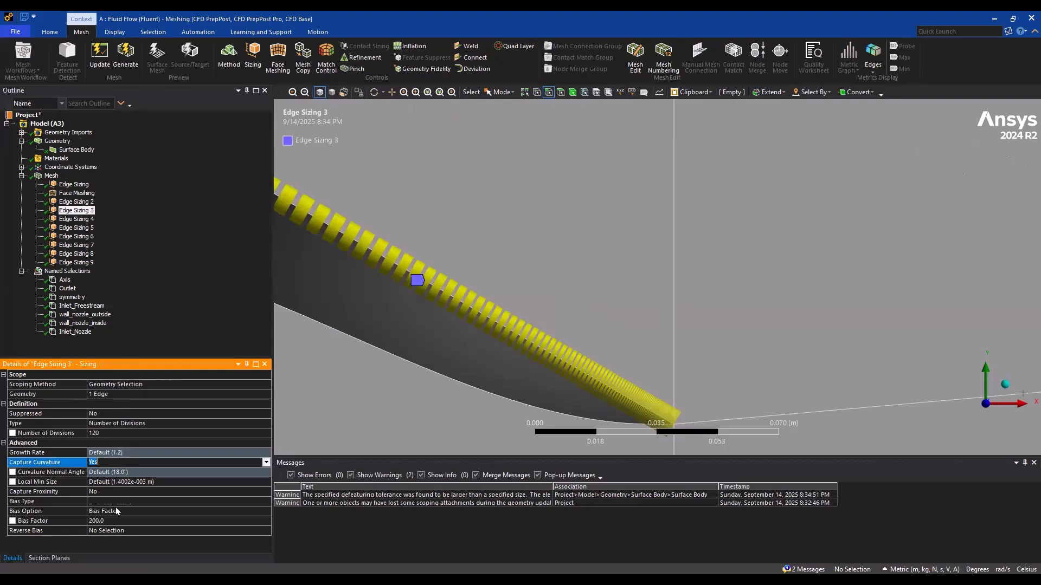
pyautogui.click(159, 464)
pyautogui.click(265, 463)
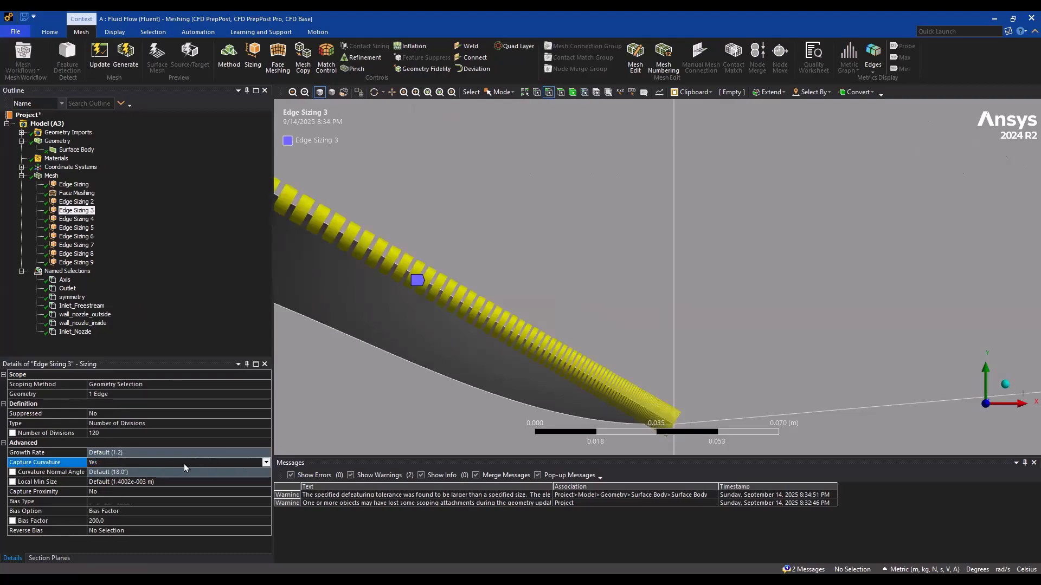
pyautogui.click(105, 473)
pyautogui.click(100, 451)
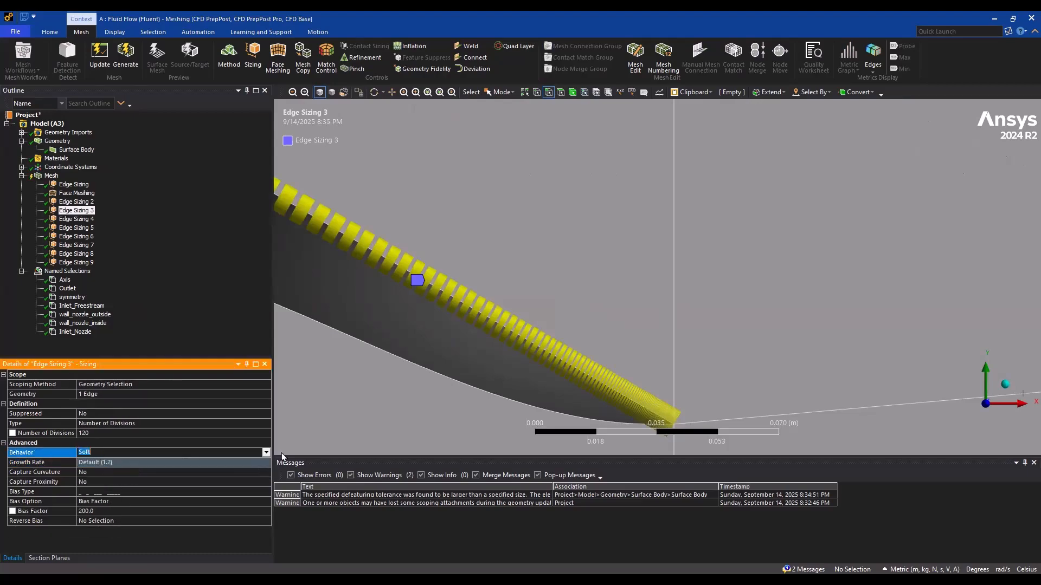
pyautogui.click(266, 453)
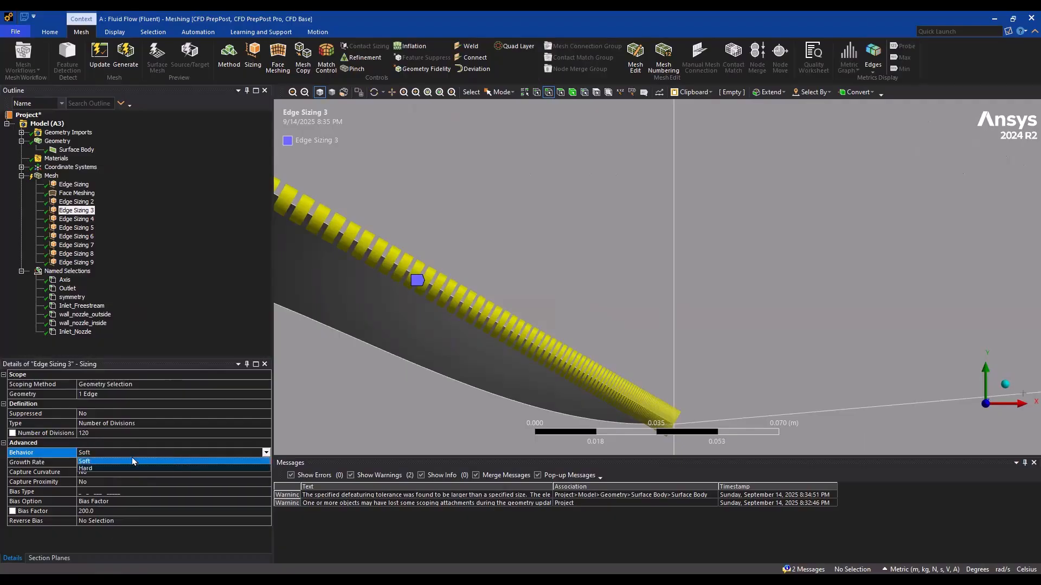
pyautogui.click(107, 467)
# Generate the mesh with the hard Edge Sizing 3 and zoom in to inspect the elements at the nozzle lip
pyautogui.click(125, 54)
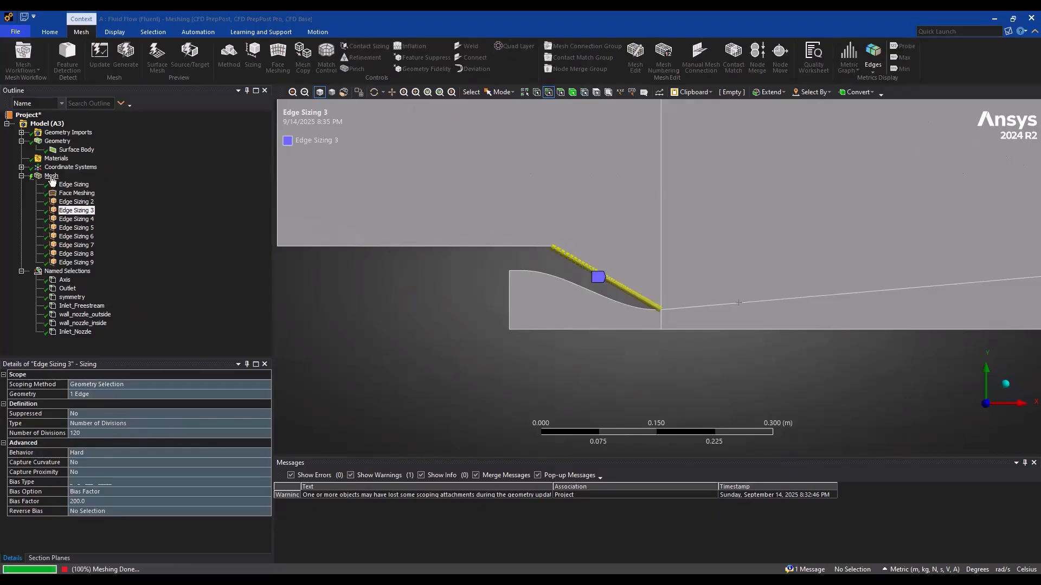
pyautogui.scroll(3, 595, 327)
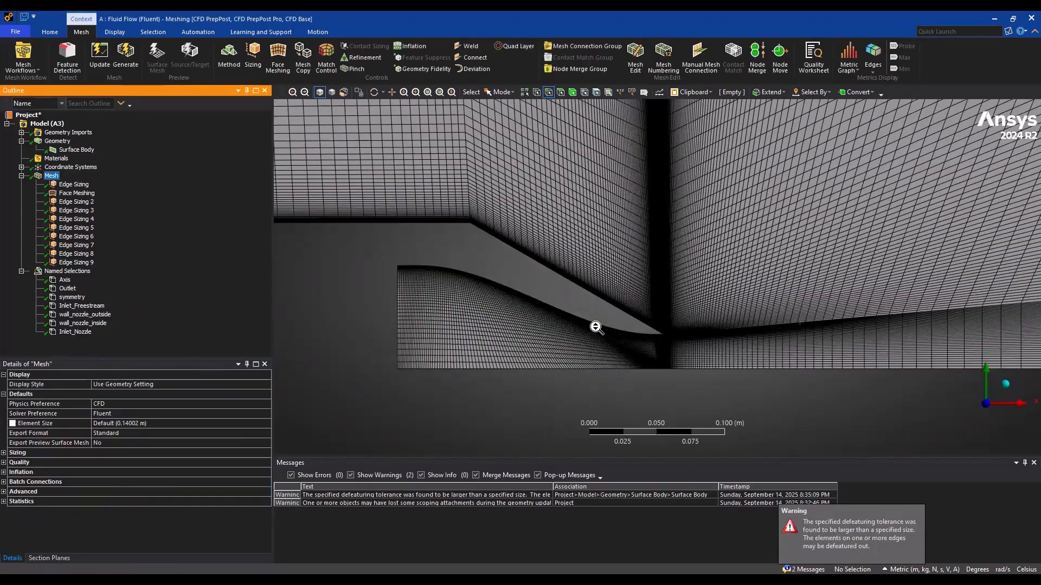
pyautogui.scroll(2, 596, 328)
pyautogui.scroll(4, 548, 248)
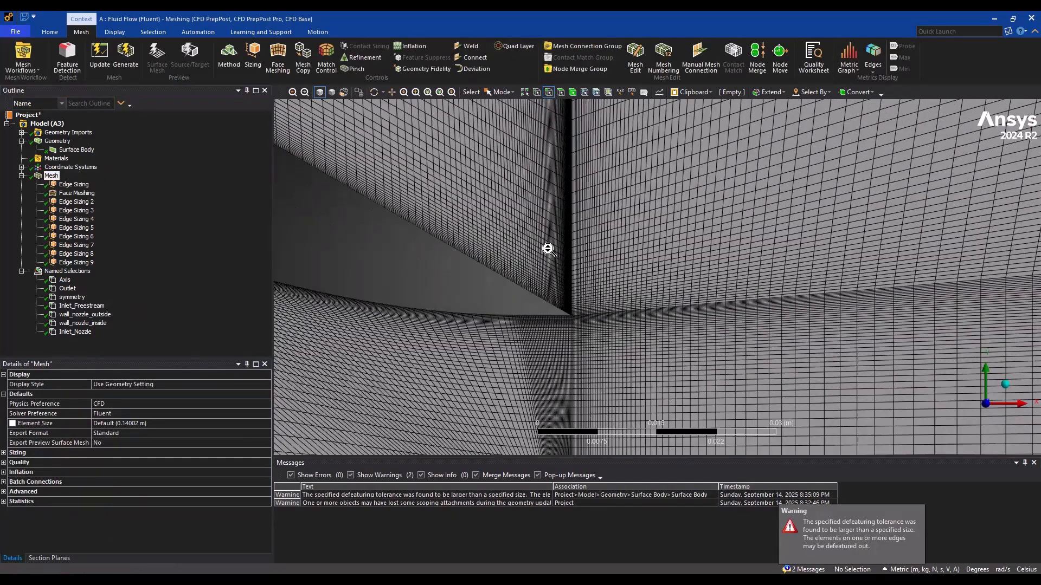
pyautogui.scroll(2, 548, 249)
pyautogui.scroll(3, 591, 266)
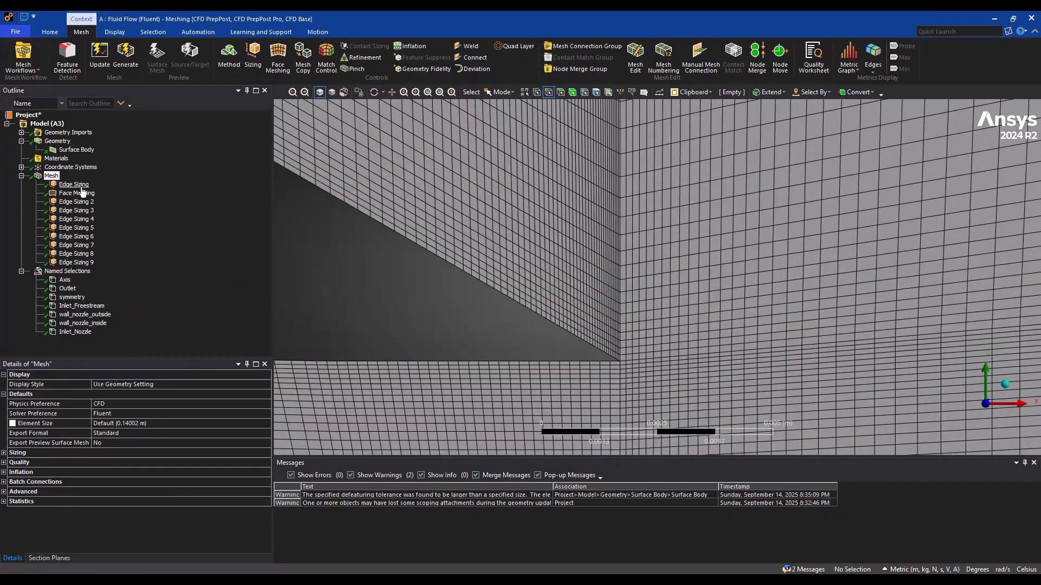
# Try a bias factor of 100 on Edge Sizing 3 along the sloped outer wall, and set it to 20
pyautogui.click(68, 245)
pyautogui.click(66, 237)
pyautogui.click(65, 229)
pyautogui.click(65, 220)
pyautogui.click(65, 211)
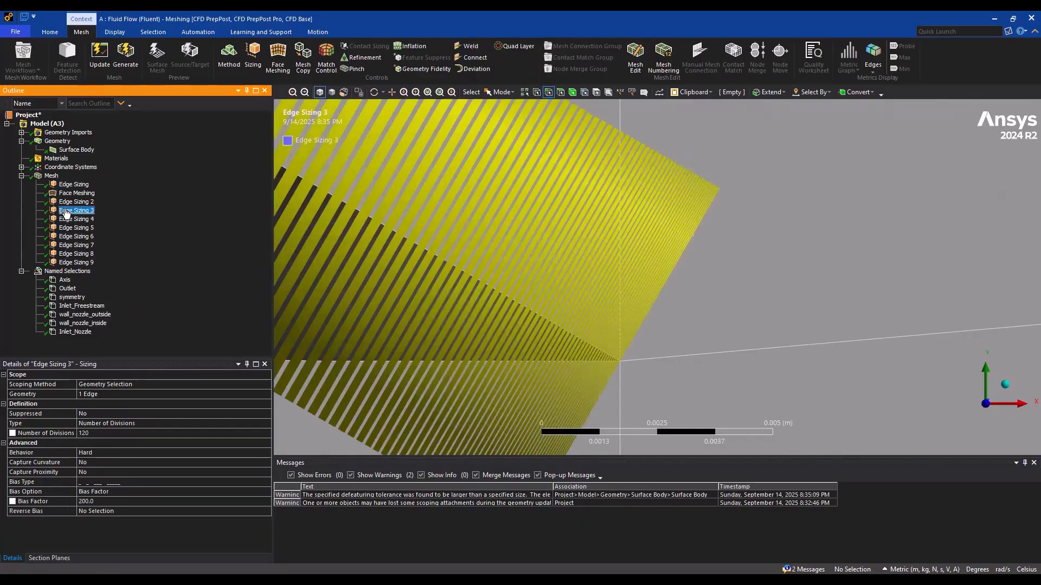
pyautogui.click(88, 503)
pyautogui.write('1')
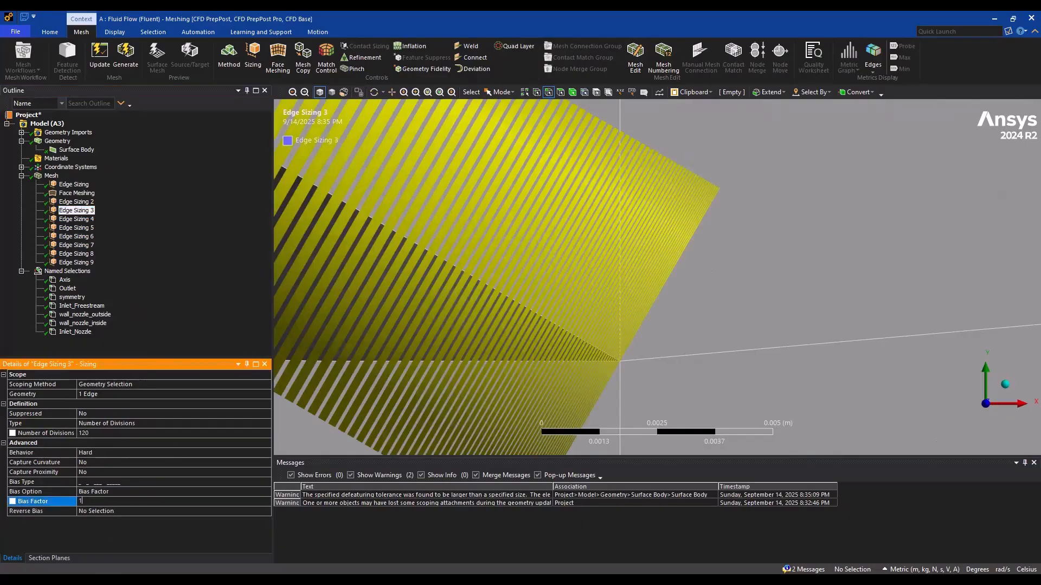
pyautogui.write('00')
pyautogui.press('Return')
pyautogui.click(91, 497)
pyautogui.write('20')
pyautogui.press('Return')
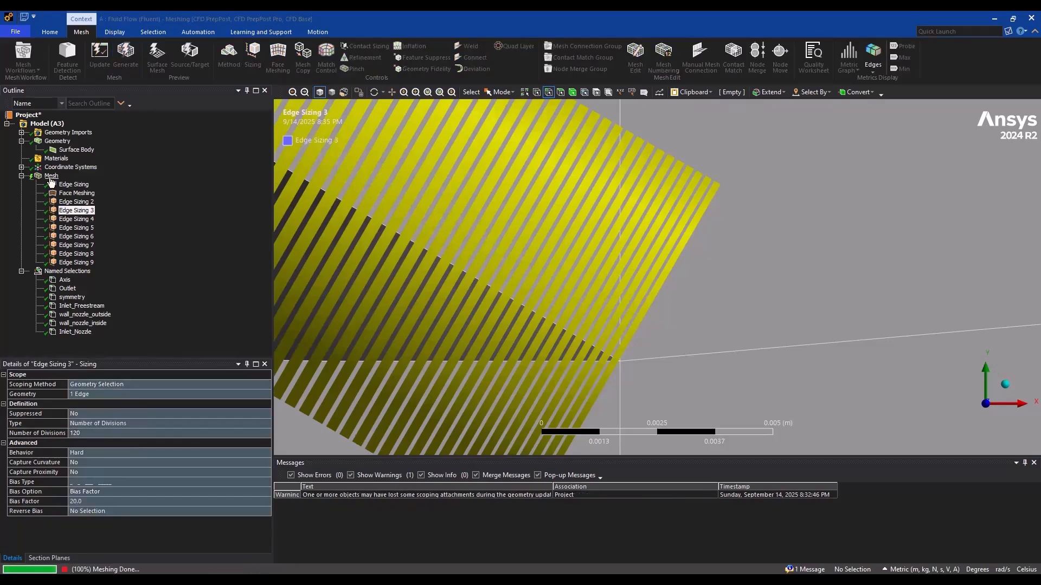
# Regenerate the mesh and inspect the elements at the nozzle lip, along the nozzle walls and near the axis
pyautogui.click(51, 177)
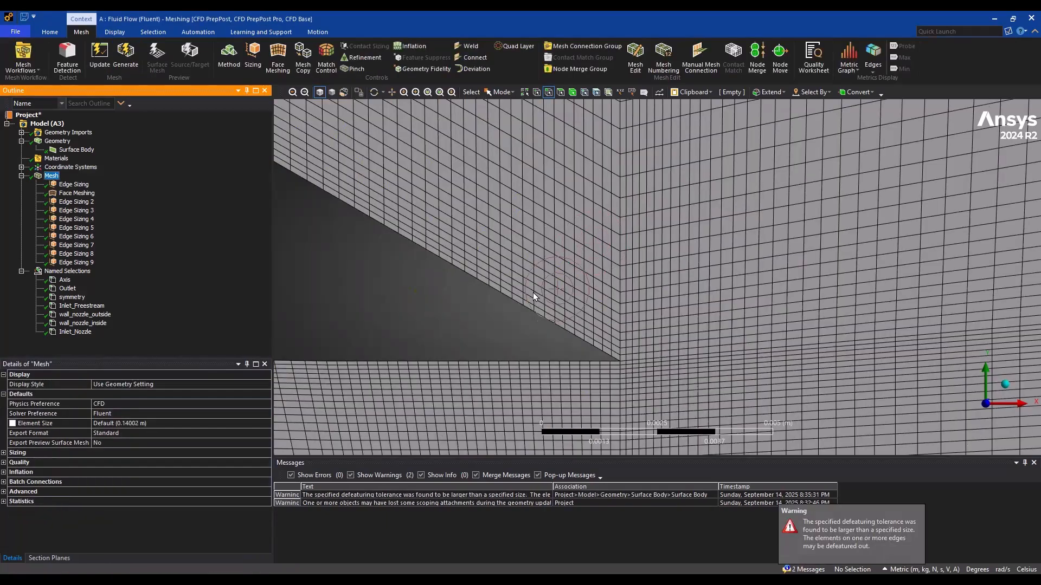
pyautogui.scroll(-5, 580, 317)
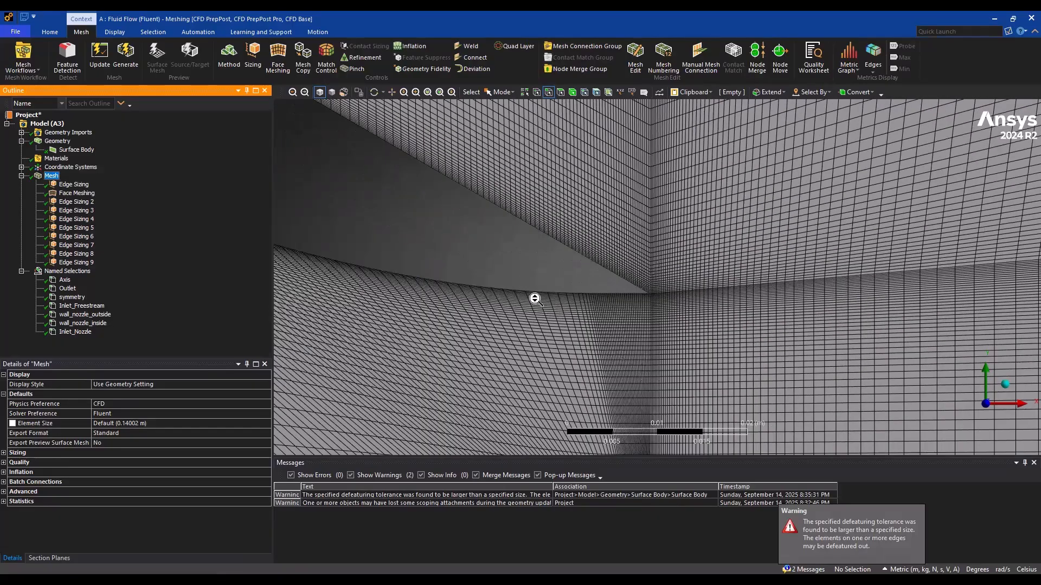
pyautogui.scroll(-10, 535, 300)
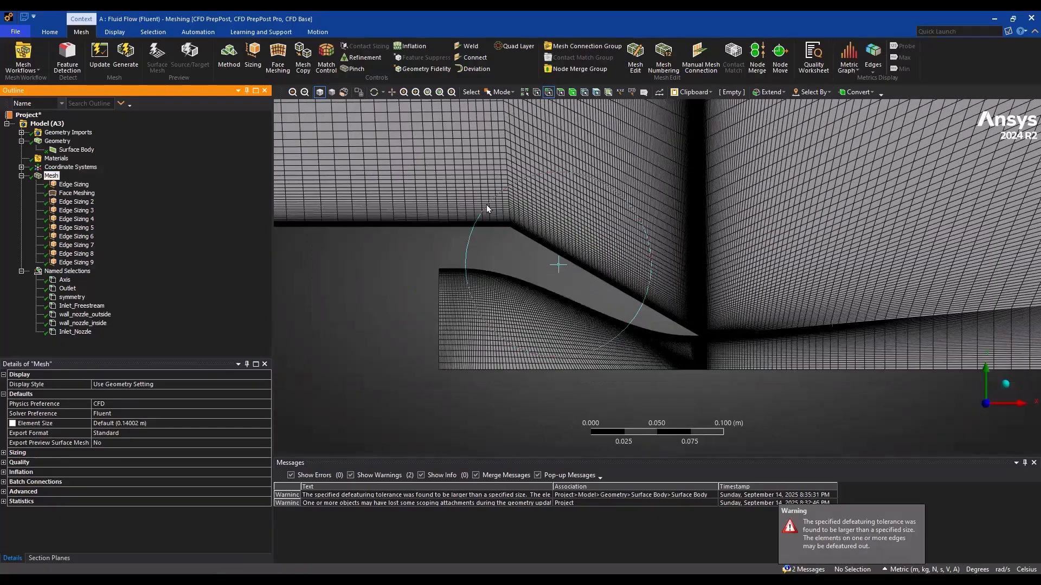
pyautogui.scroll(-1, 522, 193)
pyautogui.scroll(-2, 493, 275)
pyautogui.keyDown('ctrl'); pyautogui.moveTo(517, 265); pyautogui.dragTo(498, 169, button='middle'); pyautogui.keyUp('ctrl')
pyautogui.scroll(1, 449, 332)
pyautogui.scroll(5, 498, 169)
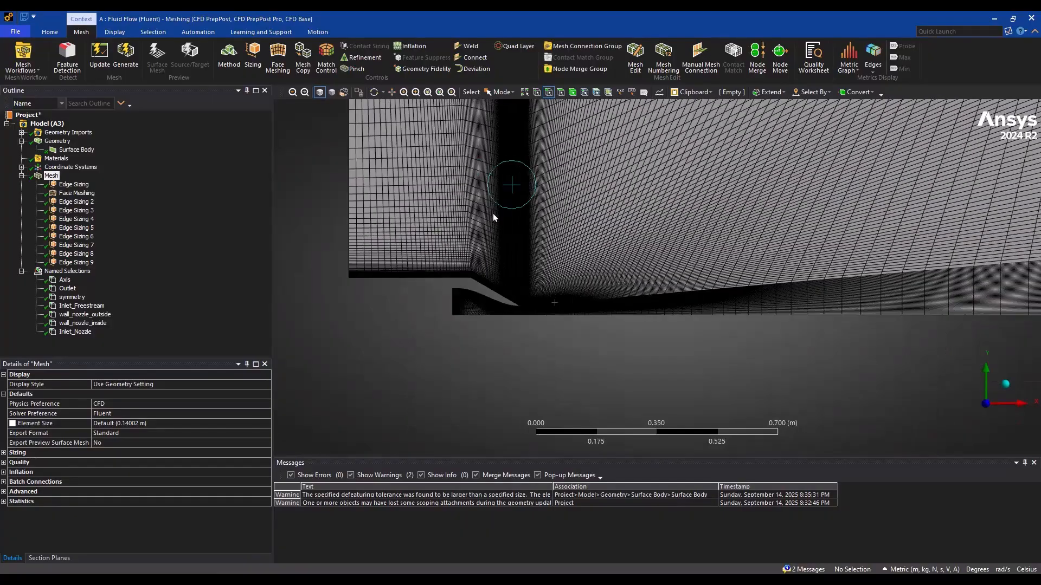
pyautogui.keyDown('ctrl'); pyautogui.moveTo(509, 312); pyautogui.dragTo(755, 133, button='middle'); pyautogui.keyUp('ctrl')
pyautogui.scroll(3, 611, 211)
pyautogui.keyDown('ctrl'); pyautogui.moveTo(611, 213); pyautogui.dragTo(781, 284, button='middle'); pyautogui.keyUp('ctrl')
pyautogui.scroll(2, 683, 264)
pyautogui.scroll(5, 642, 239)
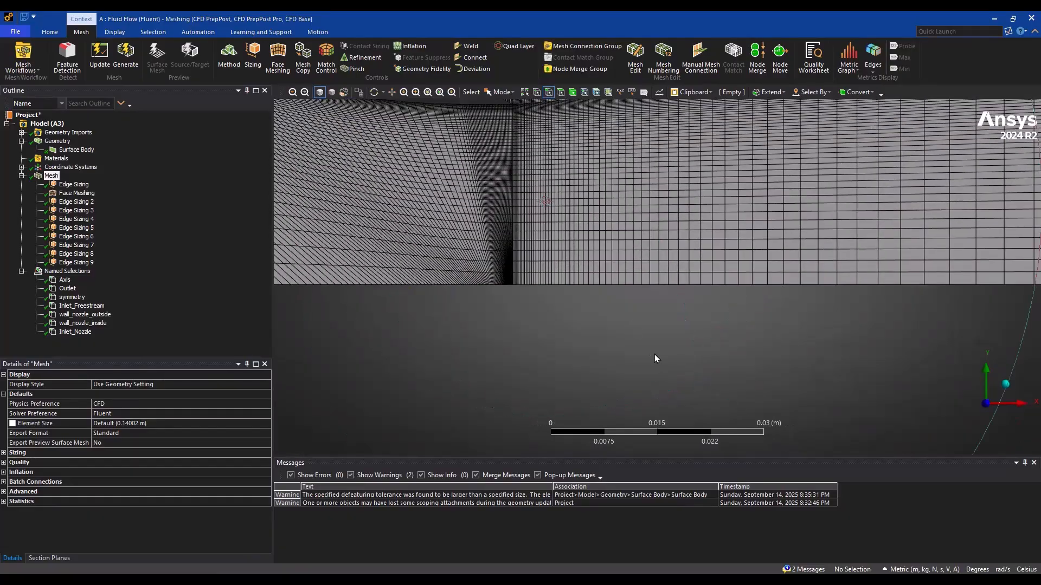
pyautogui.scroll(-3, 646, 240)
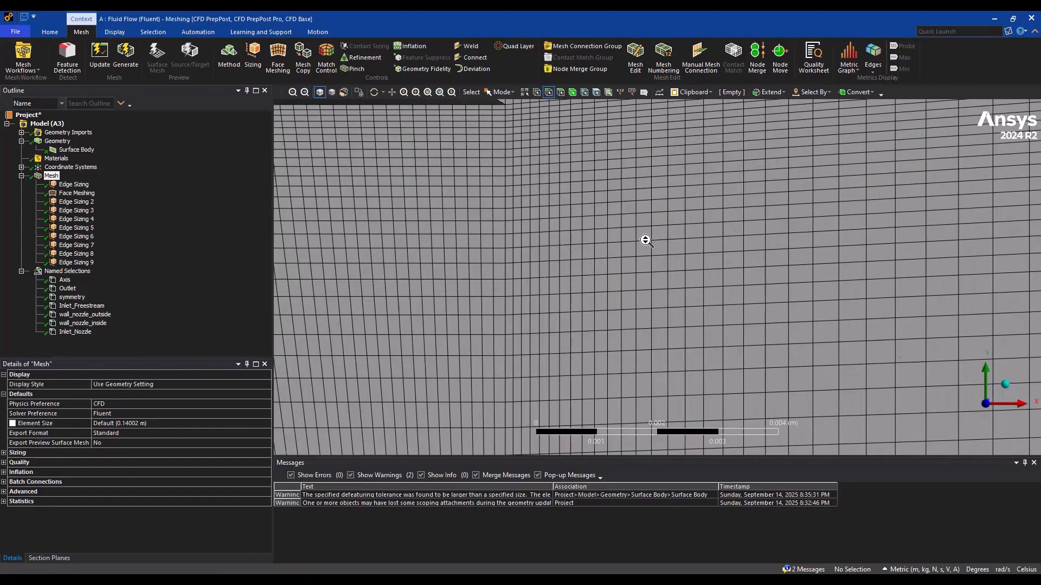
pyautogui.scroll(-15, 644, 240)
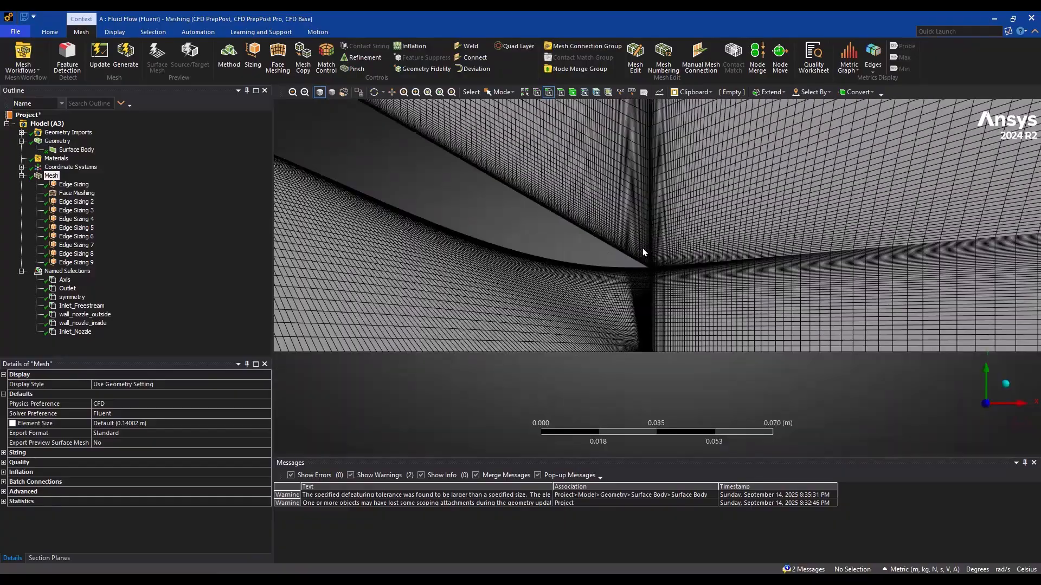
# Examine the mesh downstream of the nozzle exit and the element spacing where the inner and outer regions meet at the outlet
pyautogui.scroll(-2, 721, 257)
pyautogui.keyDown('ctrl'); pyautogui.moveTo(722, 257); pyautogui.dragTo(631, 331, button='middle'); pyautogui.keyUp('ctrl')
pyautogui.scroll(-3, 631, 330)
pyautogui.scroll(4, 630, 330)
pyautogui.scroll(4, 625, 284)
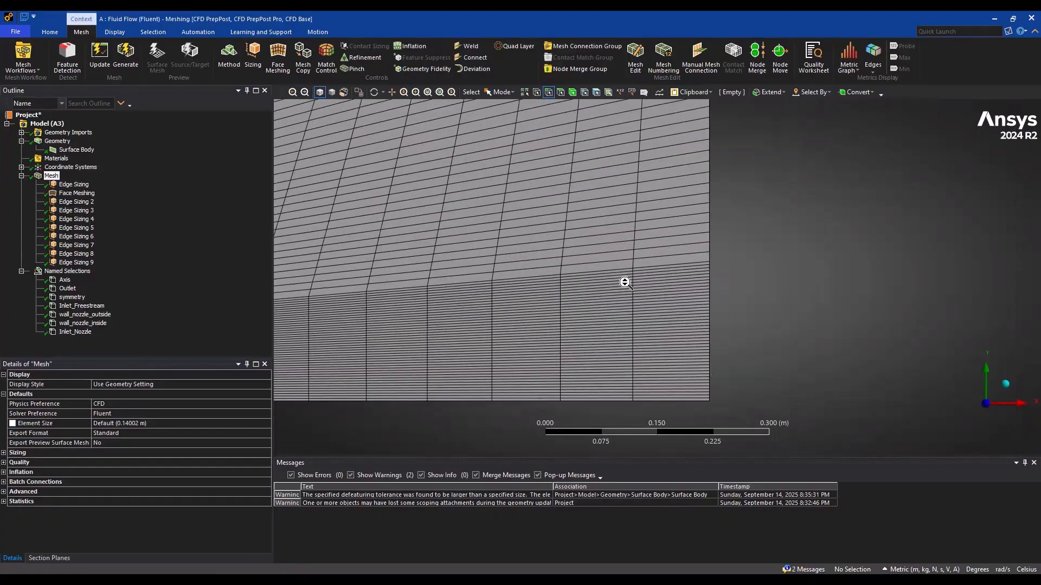
pyautogui.keyDown('ctrl'); pyautogui.moveTo(625, 283); pyautogui.dragTo(520, 340, button='middle'); pyautogui.keyUp('ctrl')
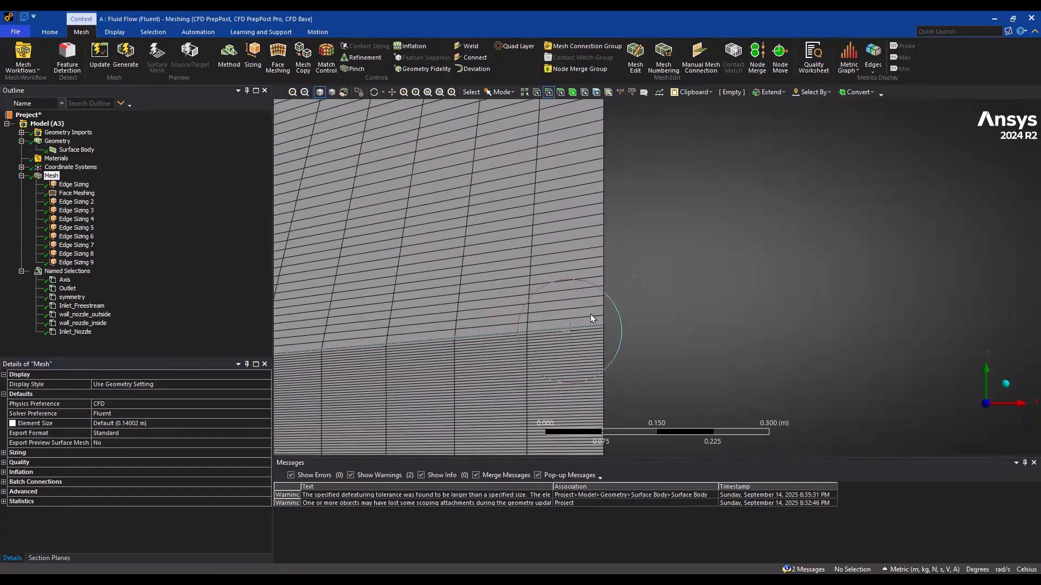
pyautogui.scroll(-1, 512, 200)
pyautogui.scroll(-4, 512, 204)
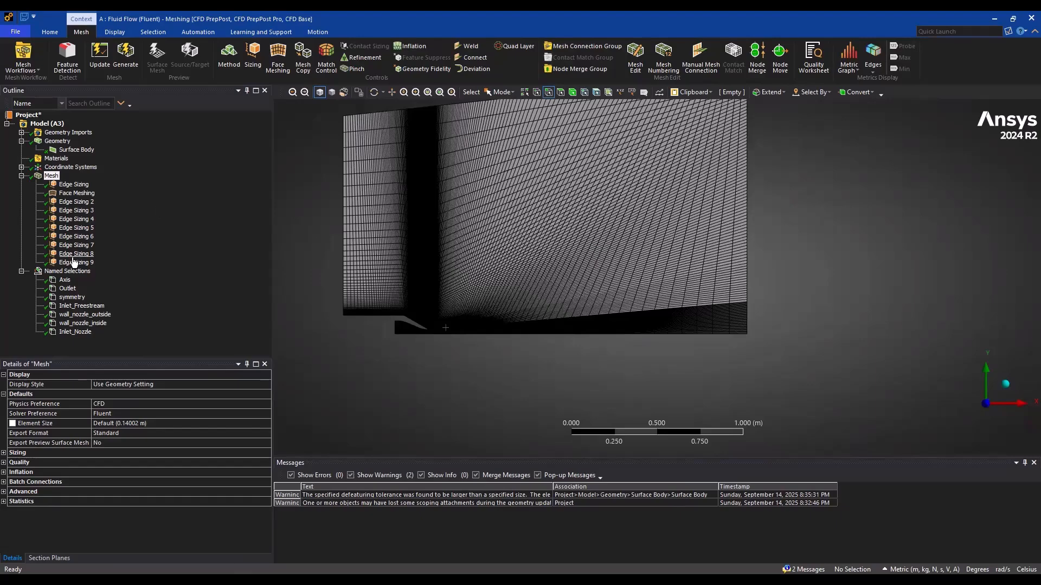
# Review the scoped geometry of the existing mesh controls from Edge Sizing 9 back to Face Meshing
pyautogui.click(74, 262)
pyautogui.click(76, 245)
pyautogui.click(71, 237)
pyautogui.click(72, 228)
pyautogui.click(74, 219)
pyautogui.click(74, 211)
pyautogui.click(75, 202)
pyautogui.click(76, 193)
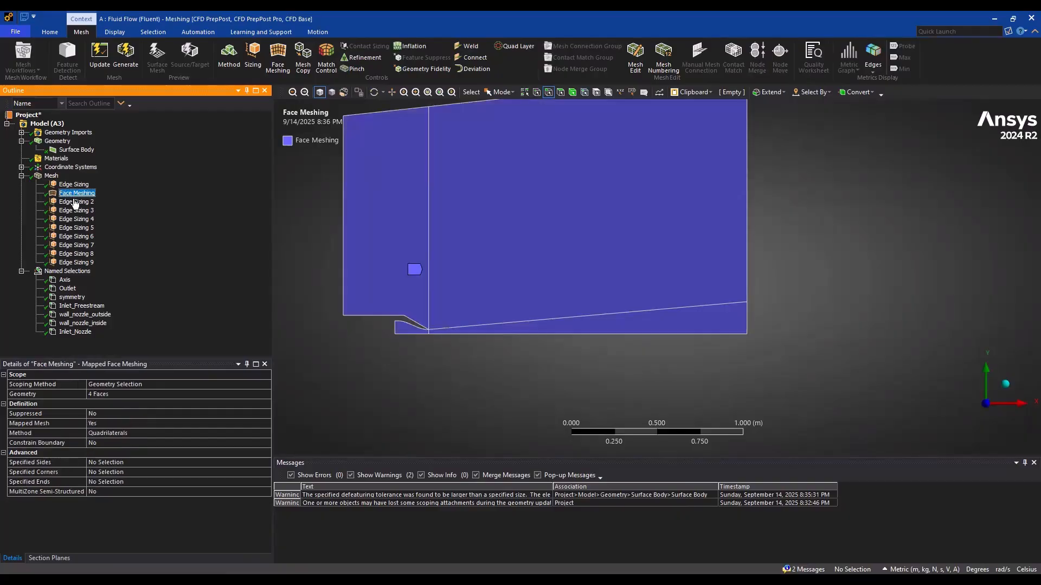
# Set the number of divisions of Edge Sizing 2 on the two upstream vertical edges to 120
pyautogui.click(75, 202)
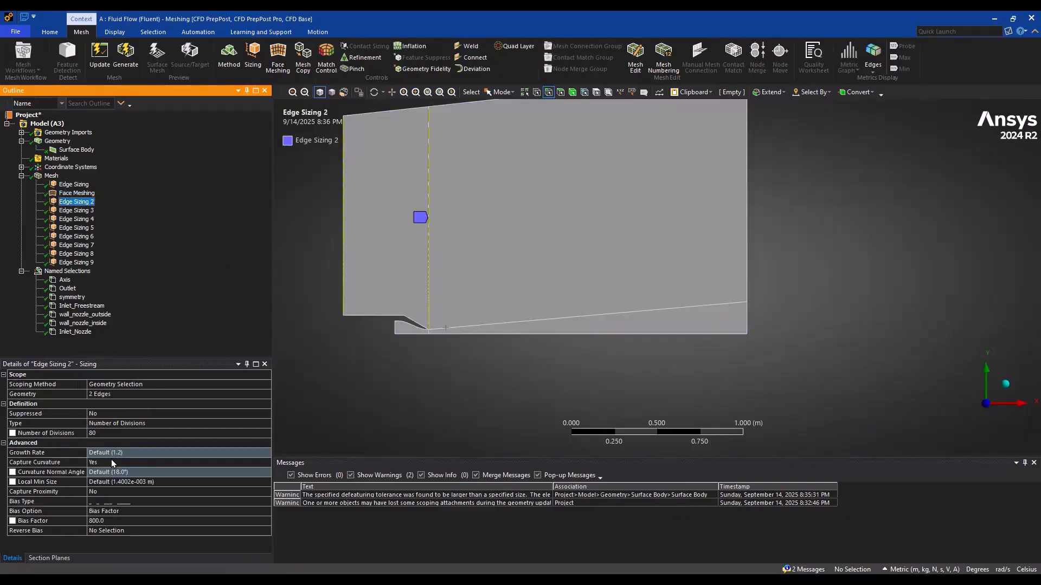
pyautogui.click(502, 397)
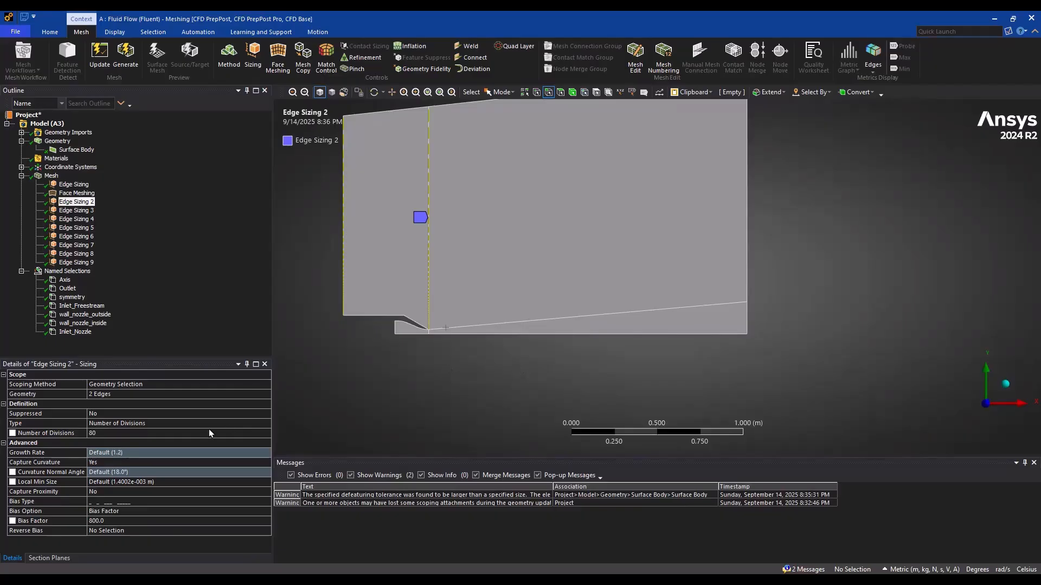
pyautogui.click(137, 433)
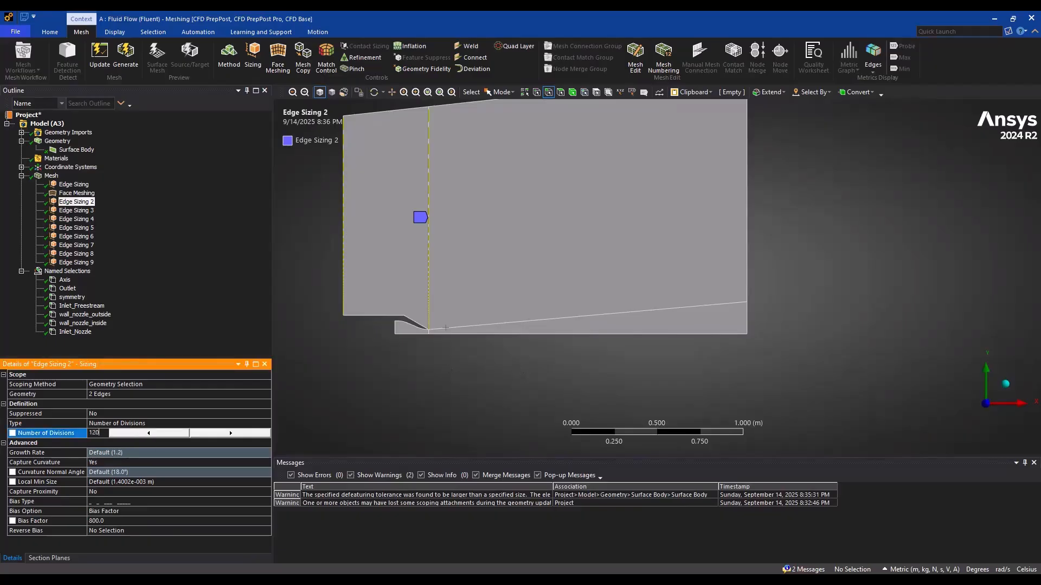
pyautogui.write('120')
pyautogui.press('Return')
pyautogui.click(464, 406)
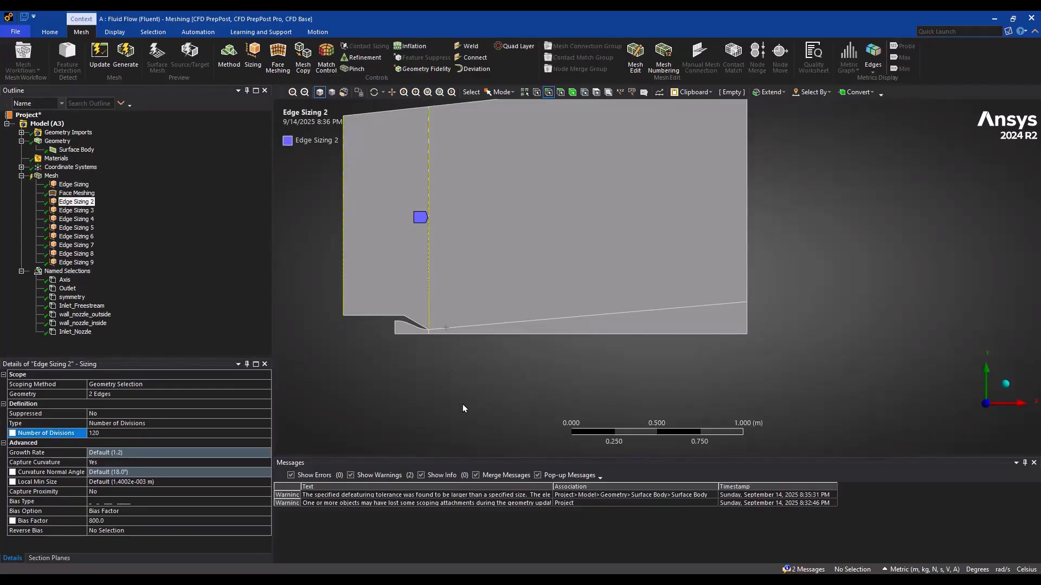
# Add an edge sizing on the upper outlet edge, defined by Number of Divisions with 120 divisions
pyautogui.click(743, 251)
pyautogui.click(250, 54)
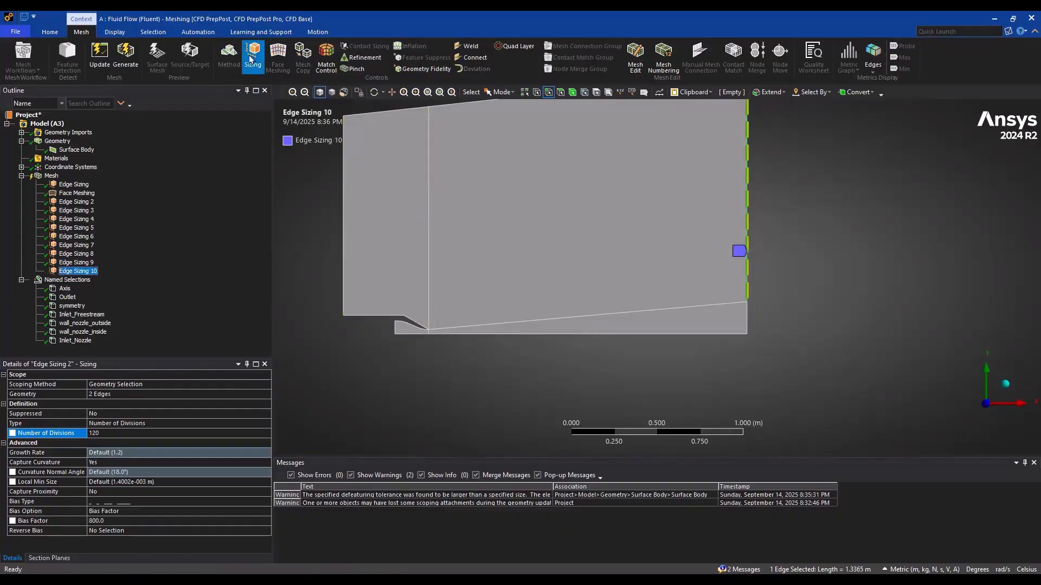
pyautogui.click(134, 423)
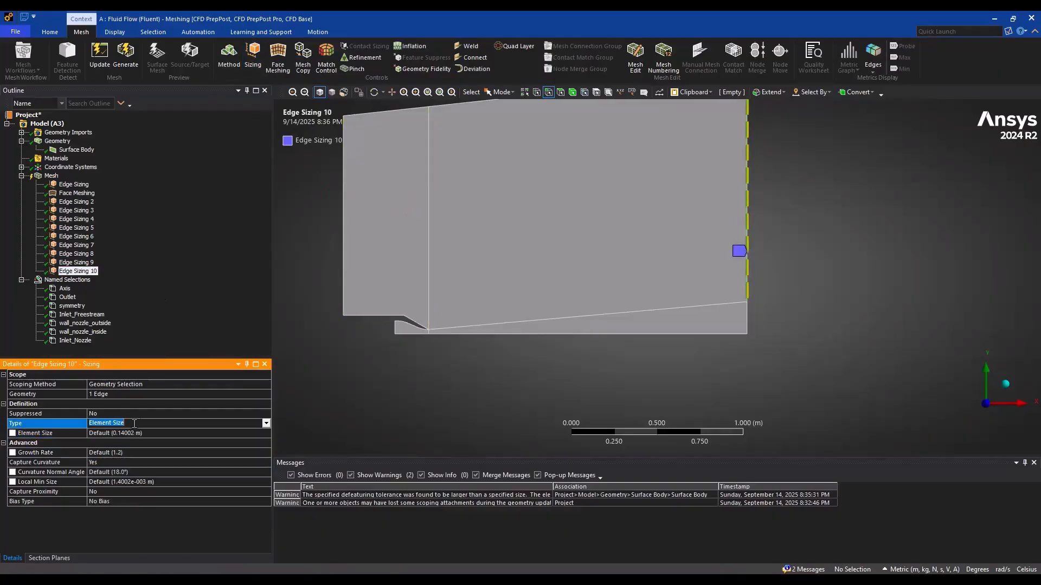
pyautogui.click(266, 423)
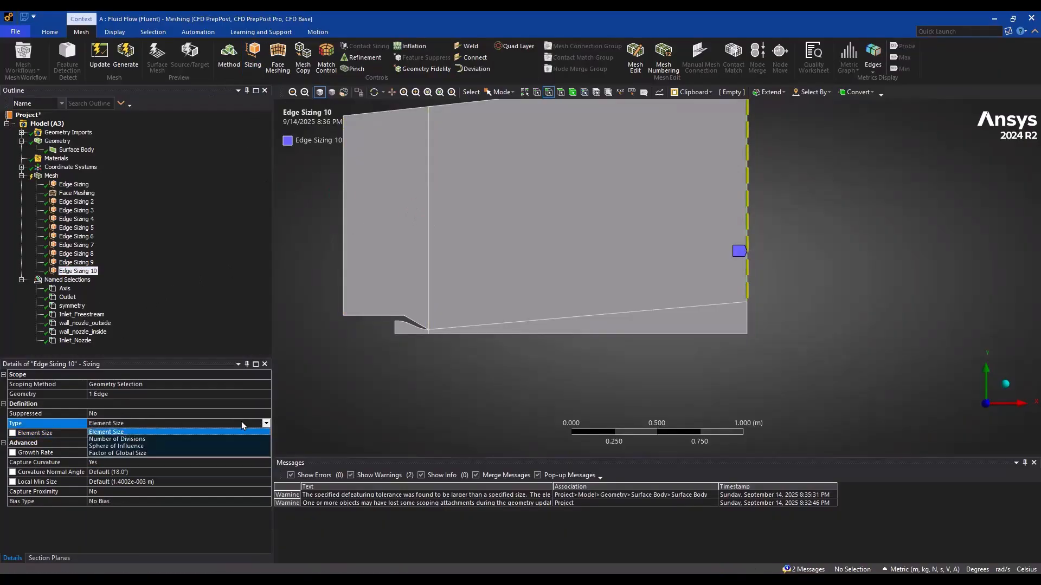
pyautogui.click(136, 436)
pyautogui.click(116, 432)
pyautogui.write('11')
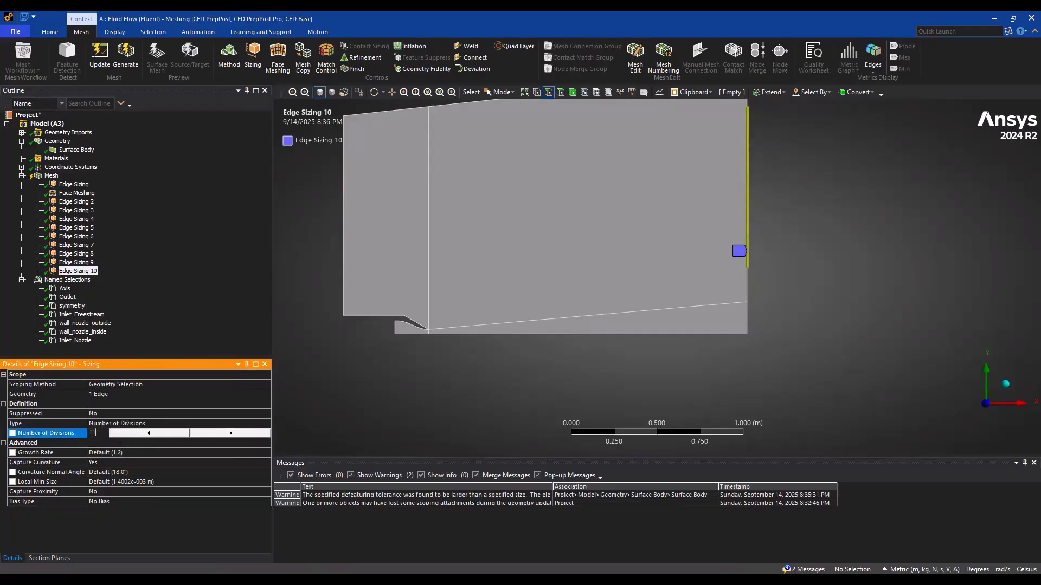
pyautogui.write('20')
pyautogui.press('Return')
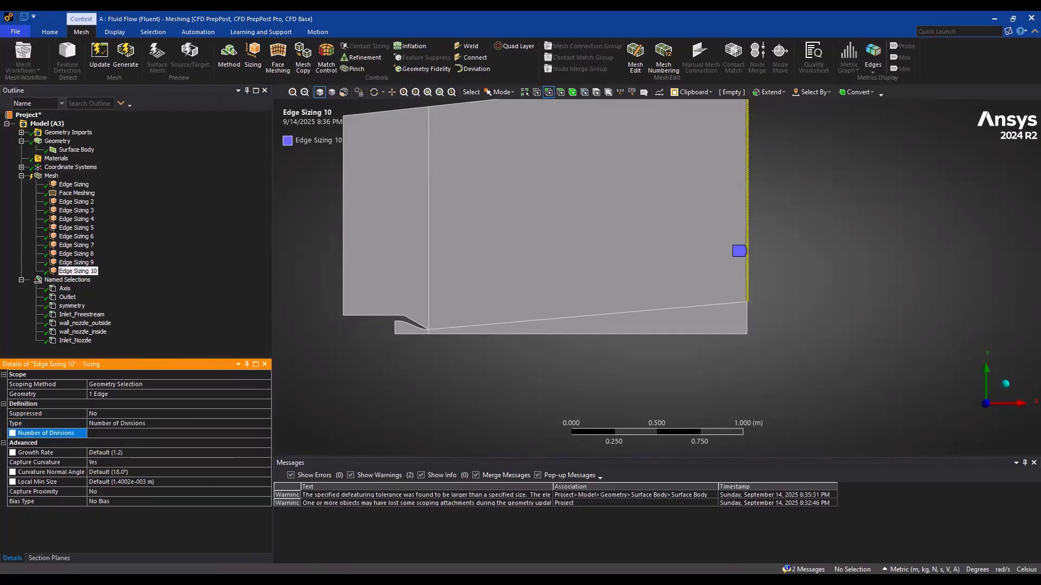
# Apply the one-sided long-to-short bias type to the sizing on the upper outlet edge and check its direction
pyautogui.click(191, 500)
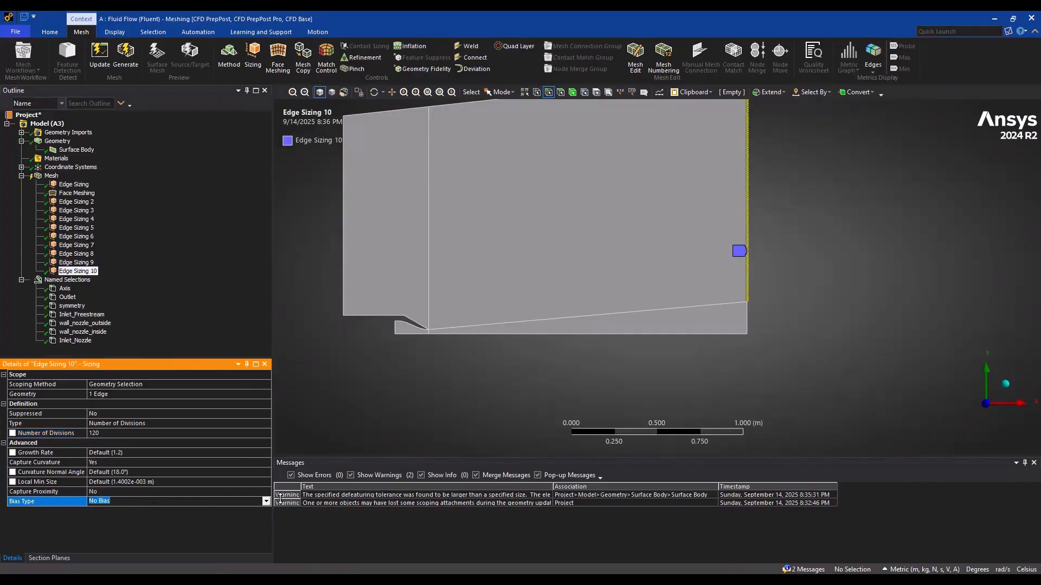
pyautogui.click(265, 501)
pyautogui.click(142, 515)
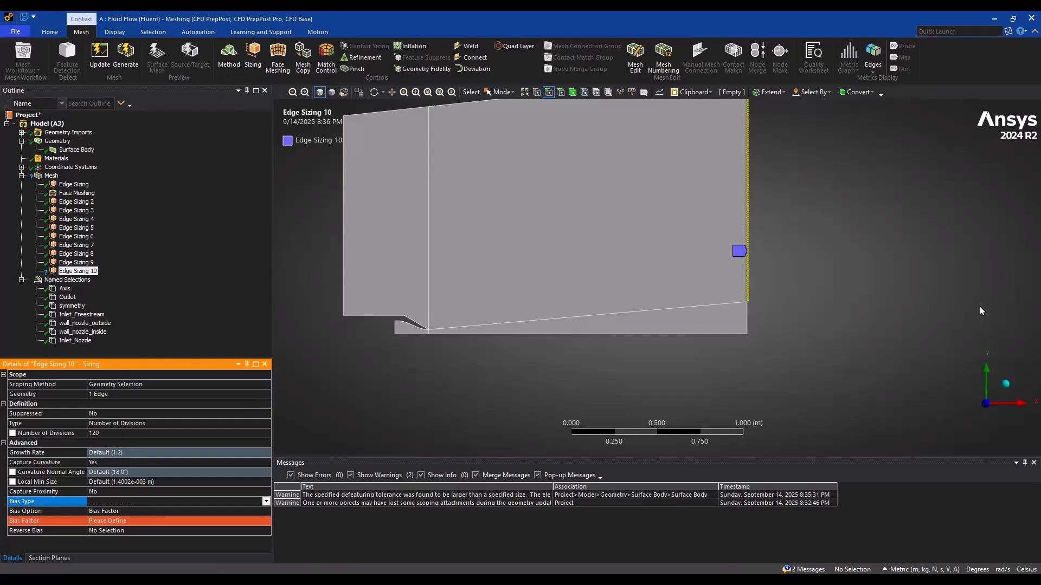
pyautogui.scroll(5, 980, 307)
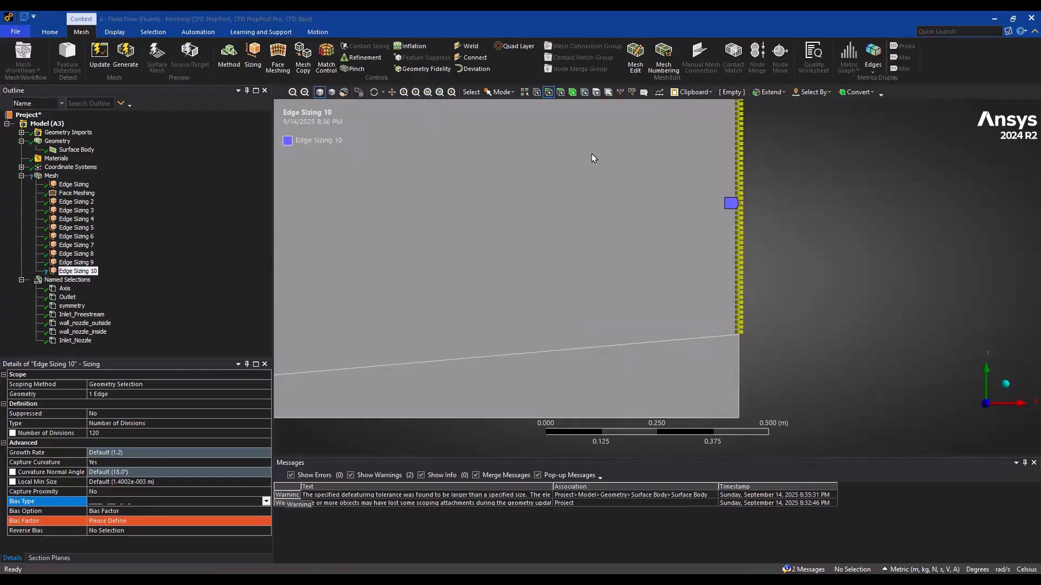
# Set the bias factor of Edge Sizing 10 on the upper outlet edge to 5
pyautogui.scroll(-4, 635, 190)
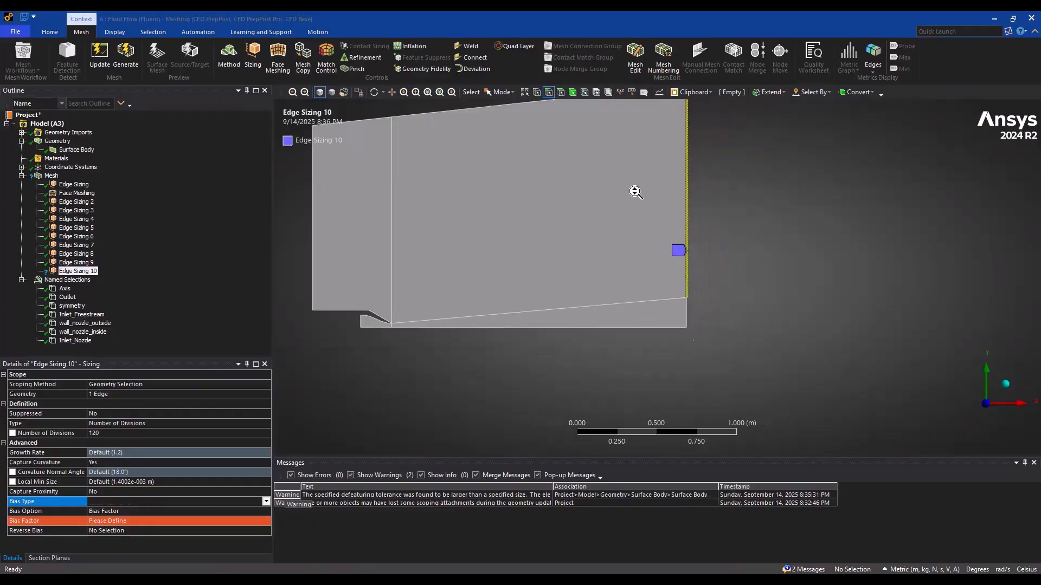
pyautogui.scroll(2, 678, 238)
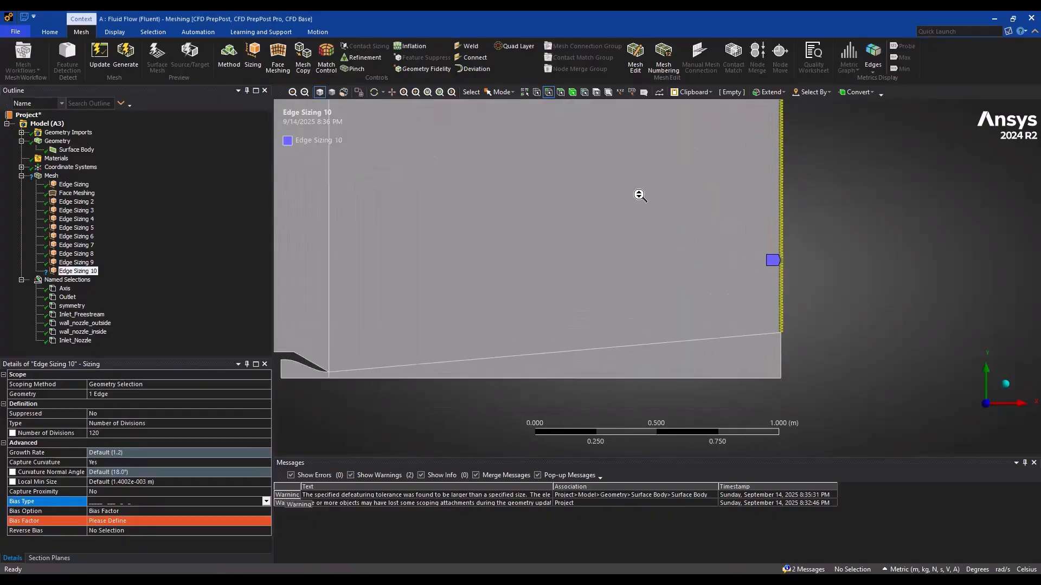
pyautogui.scroll(1, 640, 195)
pyautogui.click(128, 519)
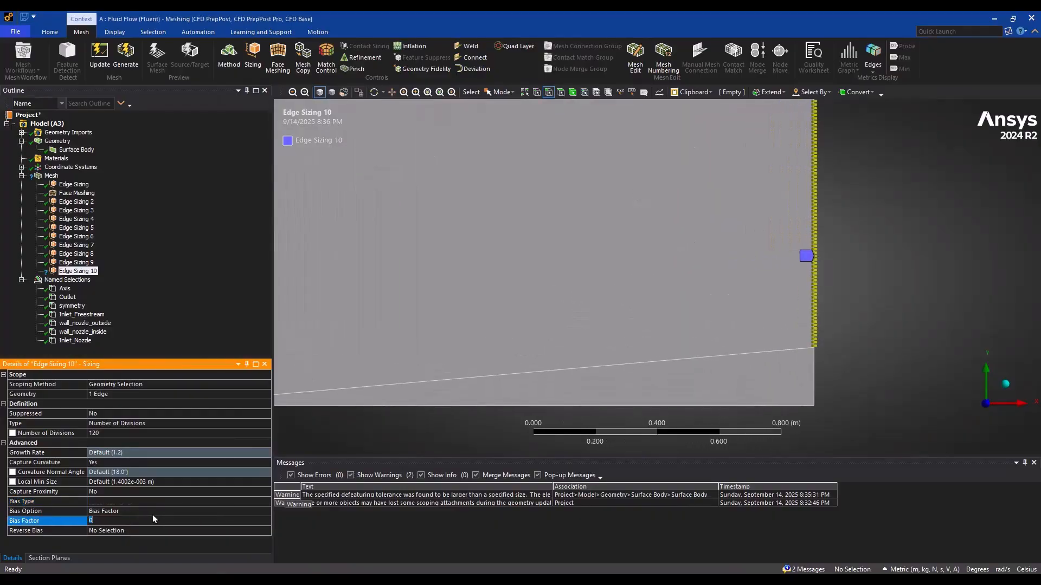
pyautogui.write('5')
pyautogui.press('Return')
# Check the division spacing along the upper outlet edge and switch Edge Sizing 10 to the opposite one-sided, short-to-long bias type
pyautogui.scroll(2, 574, 372)
pyautogui.scroll(-5, 613, 352)
pyautogui.keyDown('ctrl'); pyautogui.moveTo(656, 200); pyautogui.dragTo(608, 156, button='middle'); pyautogui.keyUp('ctrl')
pyautogui.scroll(4, 639, 293)
pyautogui.scroll(2, 610, 163)
pyautogui.keyDown('ctrl'); pyautogui.moveTo(710, 441); pyautogui.dragTo(655, 278, button='middle'); pyautogui.keyUp('ctrl')
pyautogui.scroll(5, 655, 278)
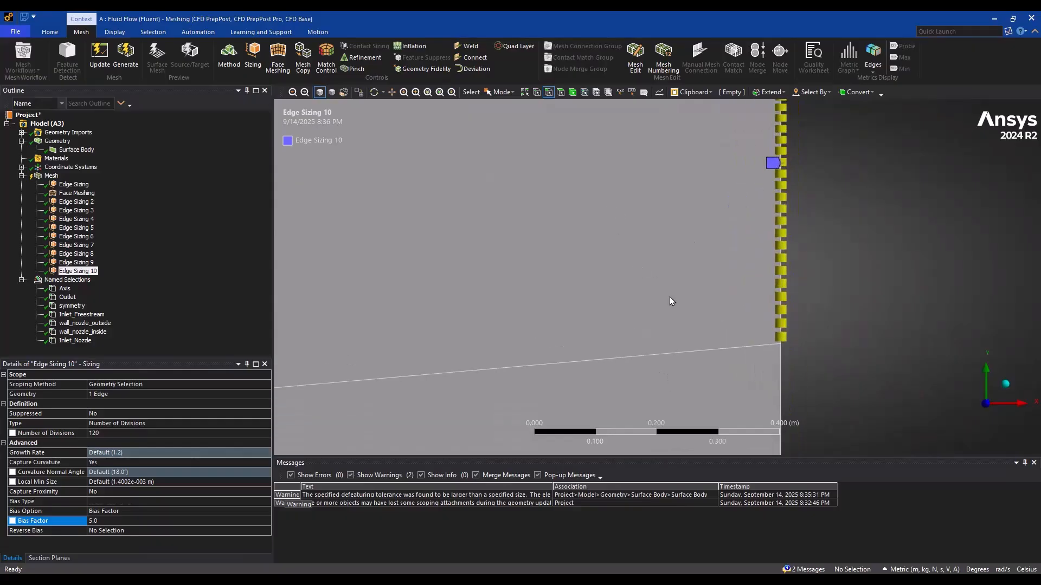
pyautogui.click(216, 501)
pyautogui.click(162, 501)
pyautogui.click(161, 518)
# Generate the mesh and check the cell spacing near the lower end of the outlet
pyautogui.click(126, 54)
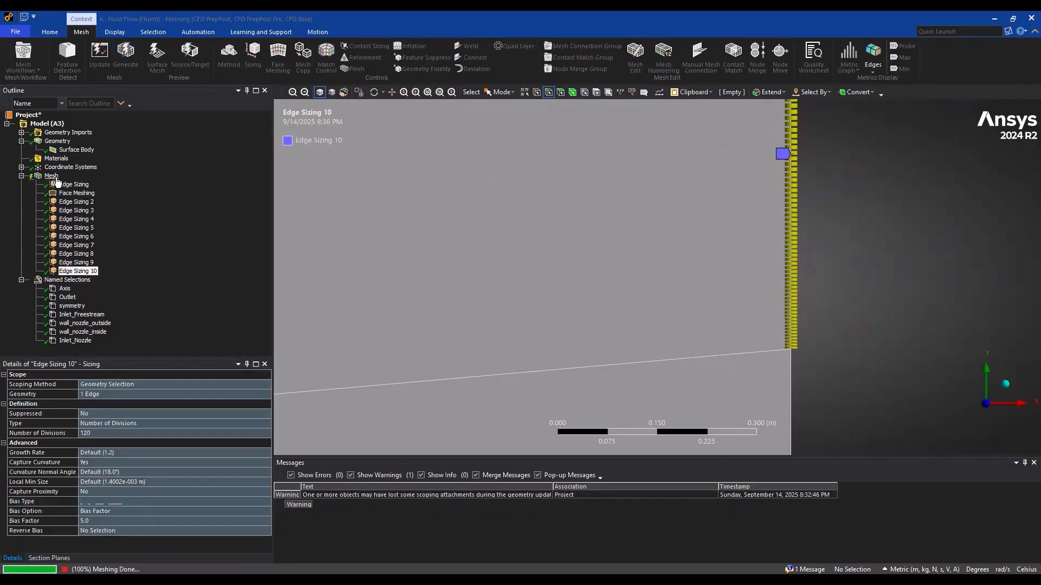
pyautogui.click(55, 178)
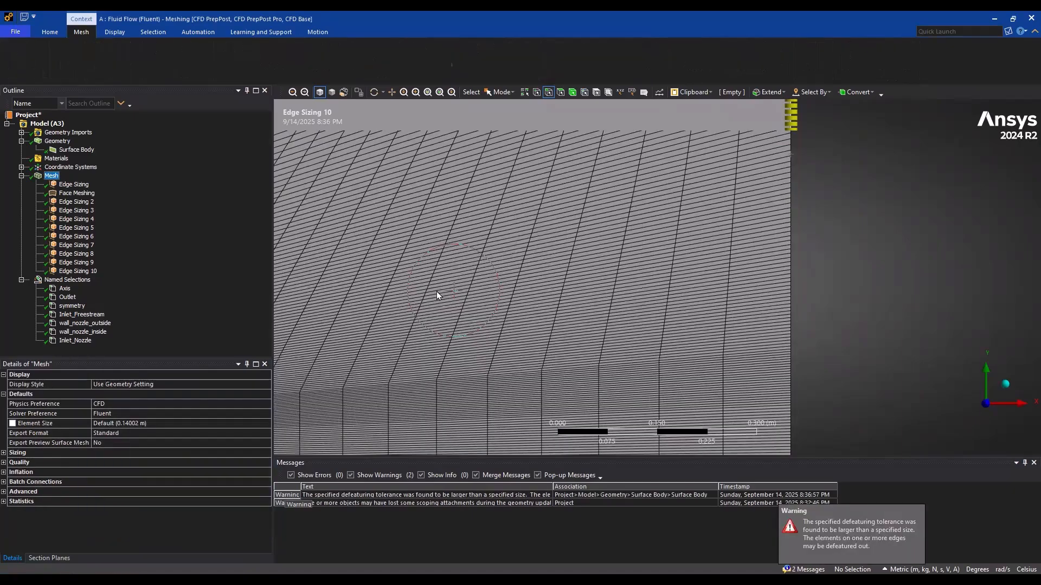
pyautogui.scroll(-5, 437, 291)
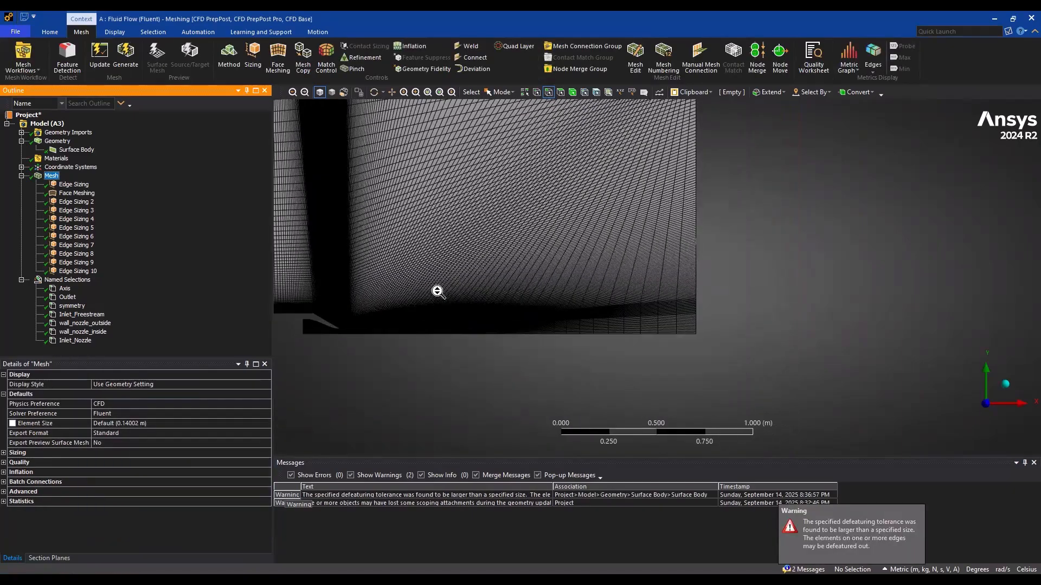
pyautogui.scroll(4, 436, 290)
pyautogui.scroll(3, 535, 275)
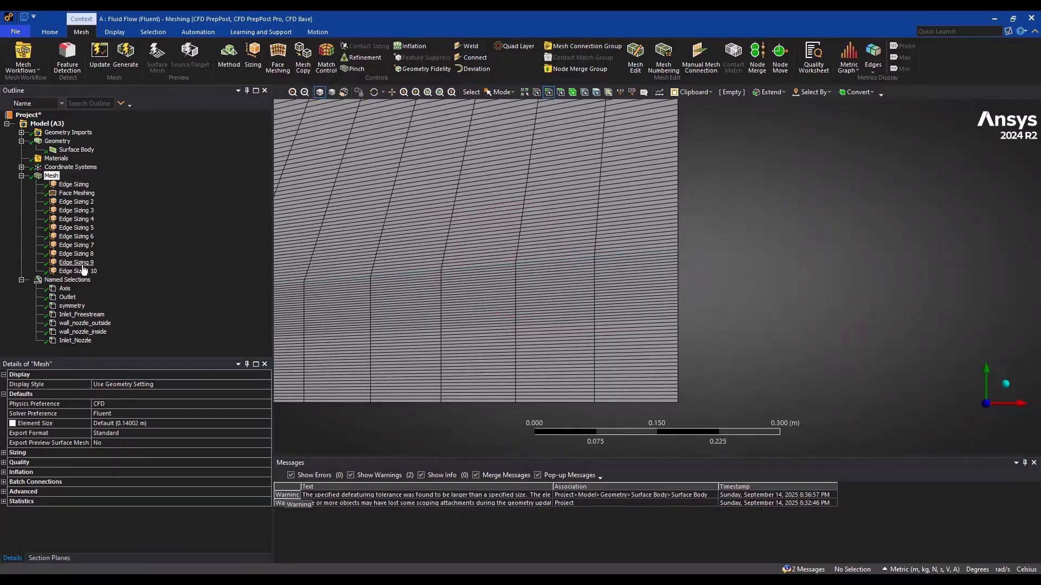
# Set the number of divisions of the first Edge Sizing, on the nozzle inlet and exit edges, to 80
pyautogui.click(75, 201)
pyautogui.scroll(-6, 678, 287)
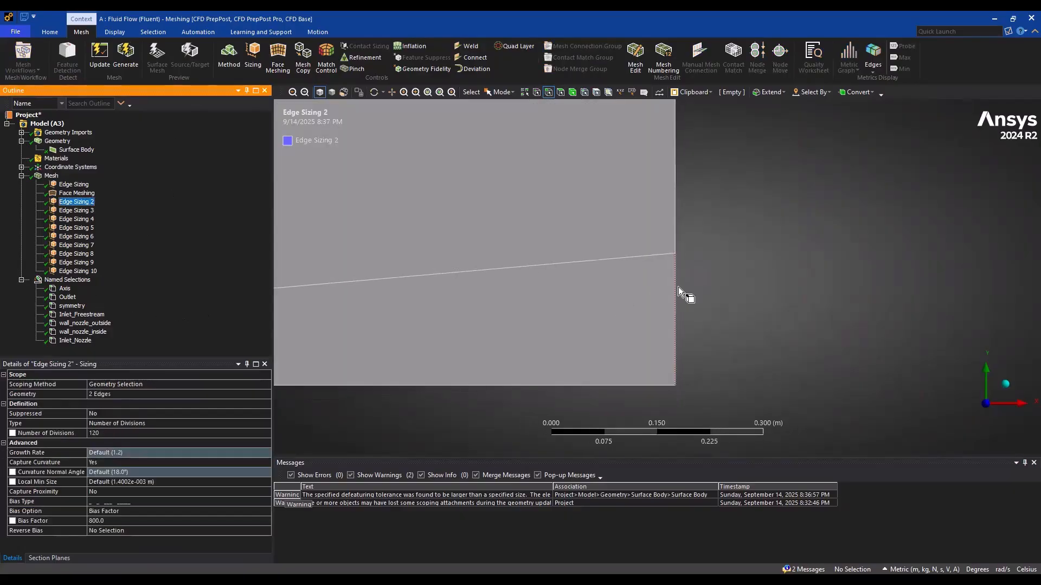
pyautogui.scroll(2, 566, 327)
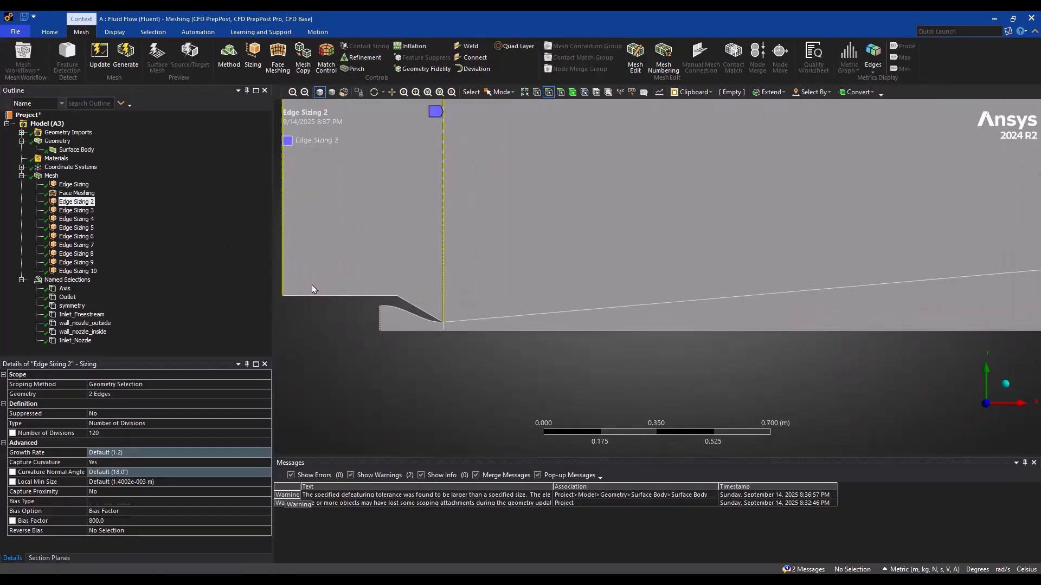
pyautogui.click(67, 186)
pyautogui.scroll(2, 414, 348)
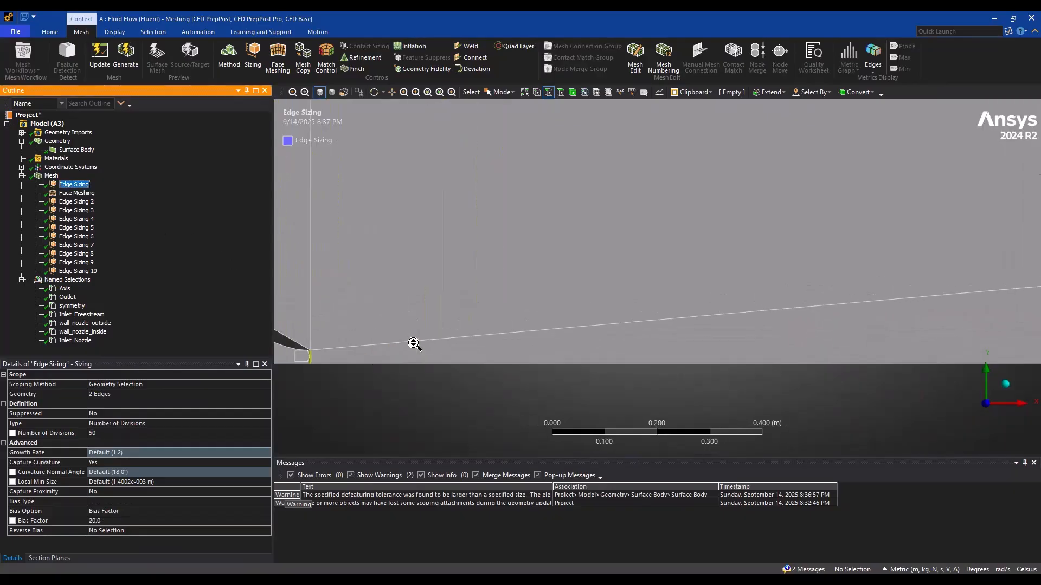
pyautogui.scroll(5, 571, 348)
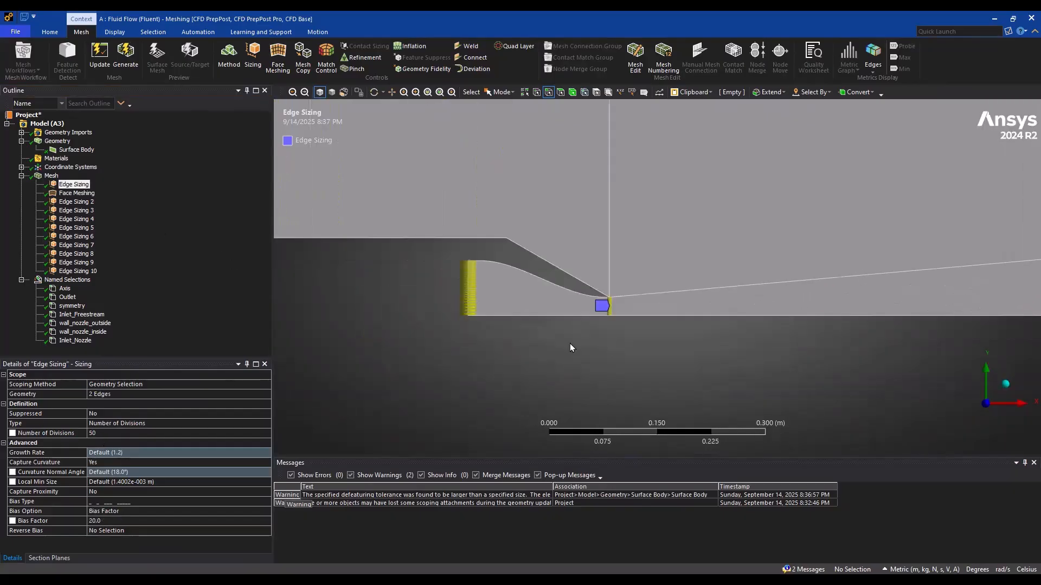
pyautogui.keyDown('ctrl'); pyautogui.moveTo(534, 312); pyautogui.dragTo(716, 276, button='middle'); pyautogui.keyUp('ctrl')
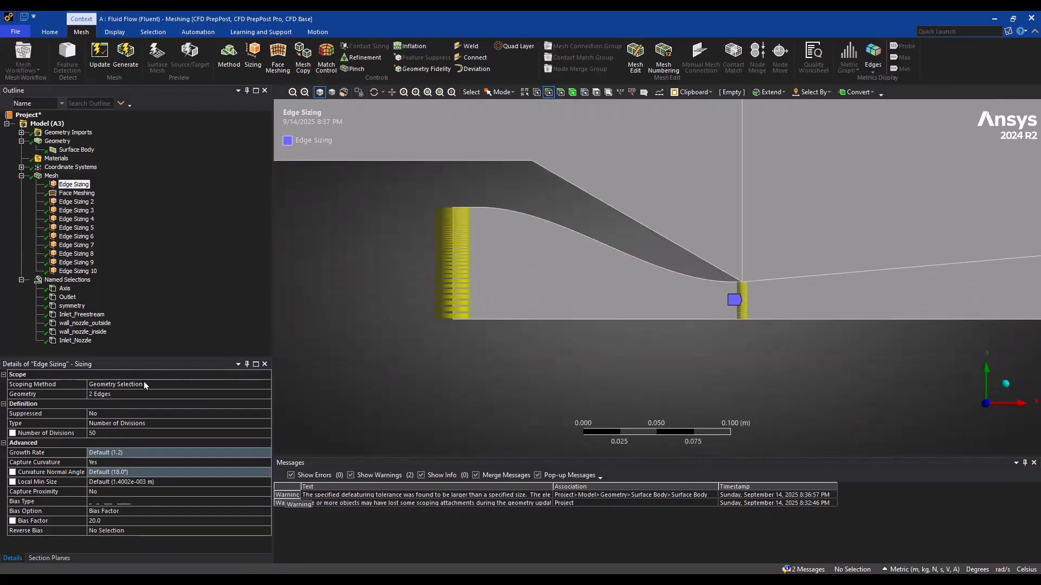
pyautogui.click(114, 435)
pyautogui.write('80')
pyautogui.press('Return')
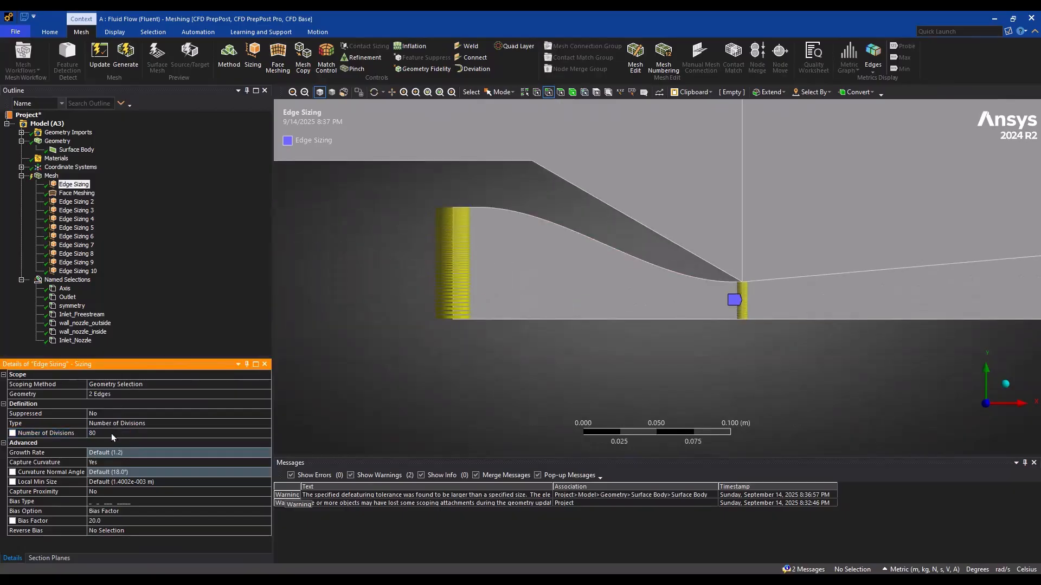
# Add an edge sizing on the lower outlet edge, defined by Number of Divisions with 80 divisions
pyautogui.scroll(-8, 760, 295)
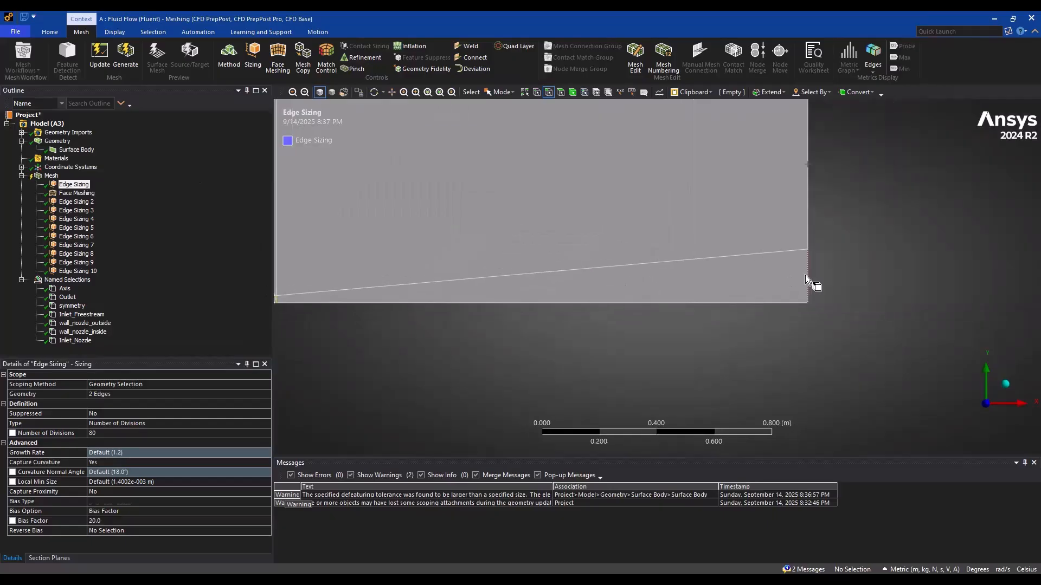
pyautogui.click(806, 280)
pyautogui.click(253, 54)
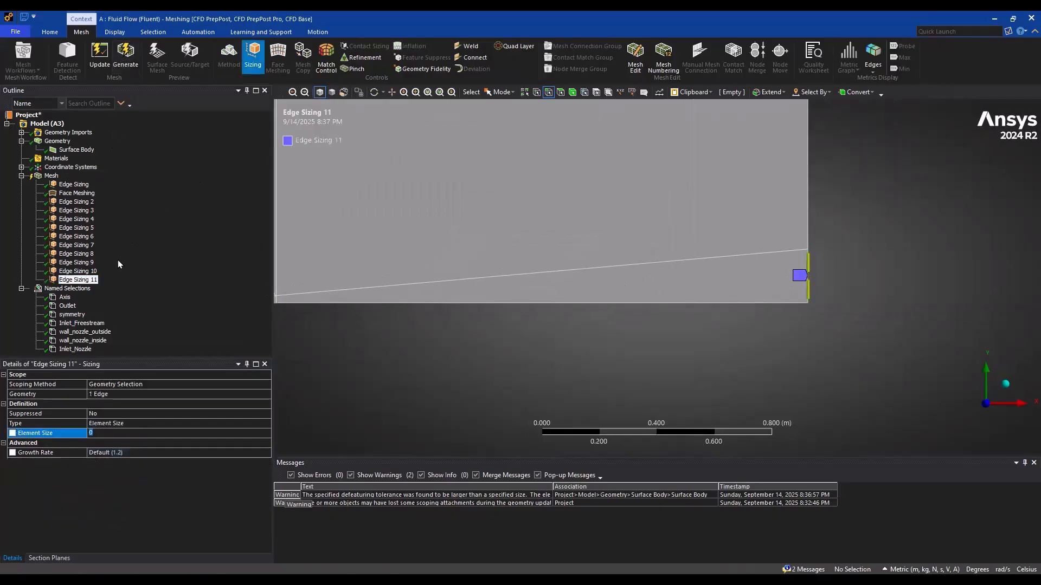
pyautogui.click(146, 421)
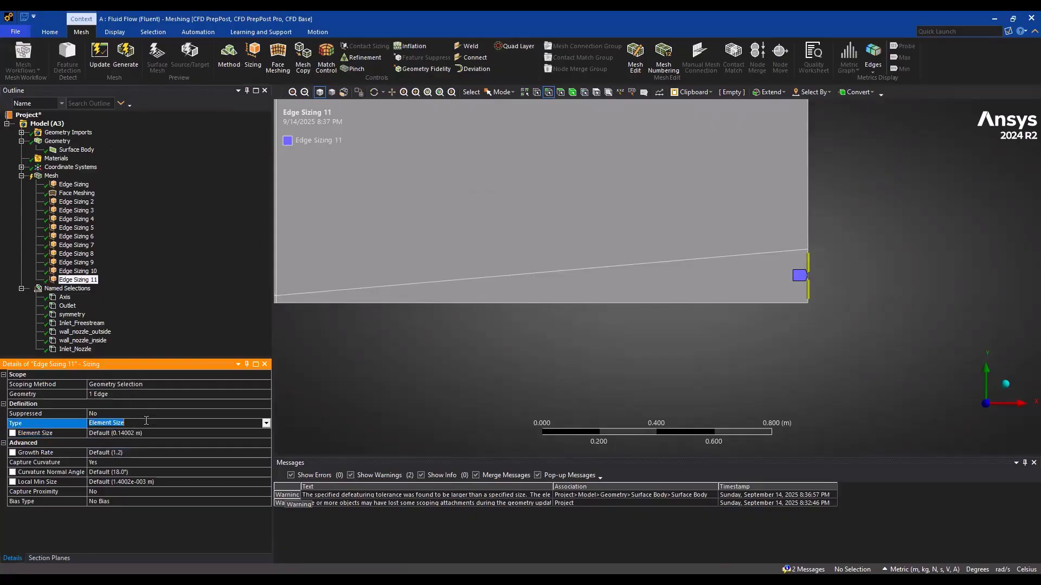
pyautogui.click(265, 422)
pyautogui.click(126, 440)
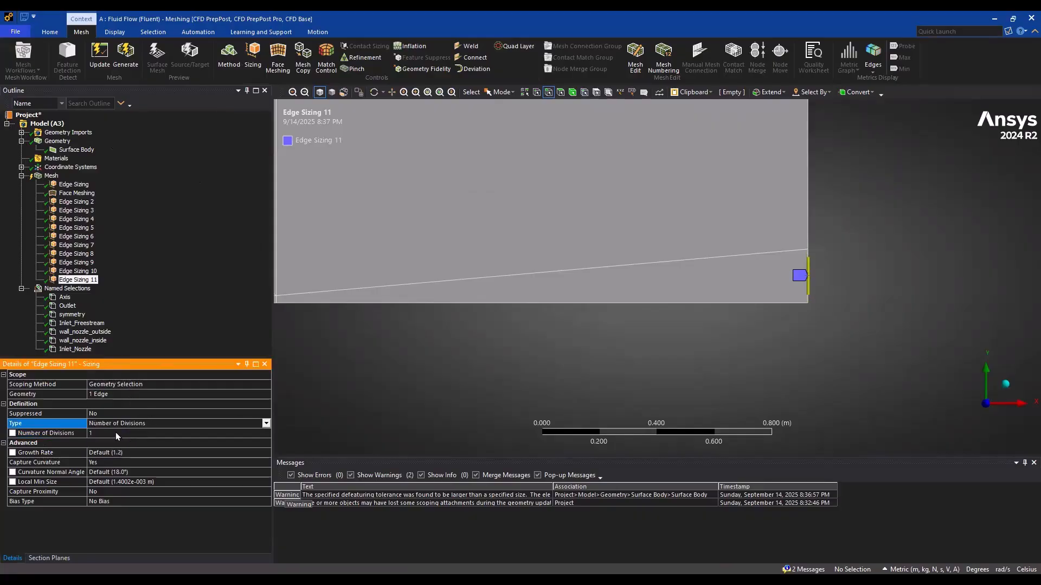
pyautogui.click(113, 434)
pyautogui.write('80')
pyautogui.press('Return')
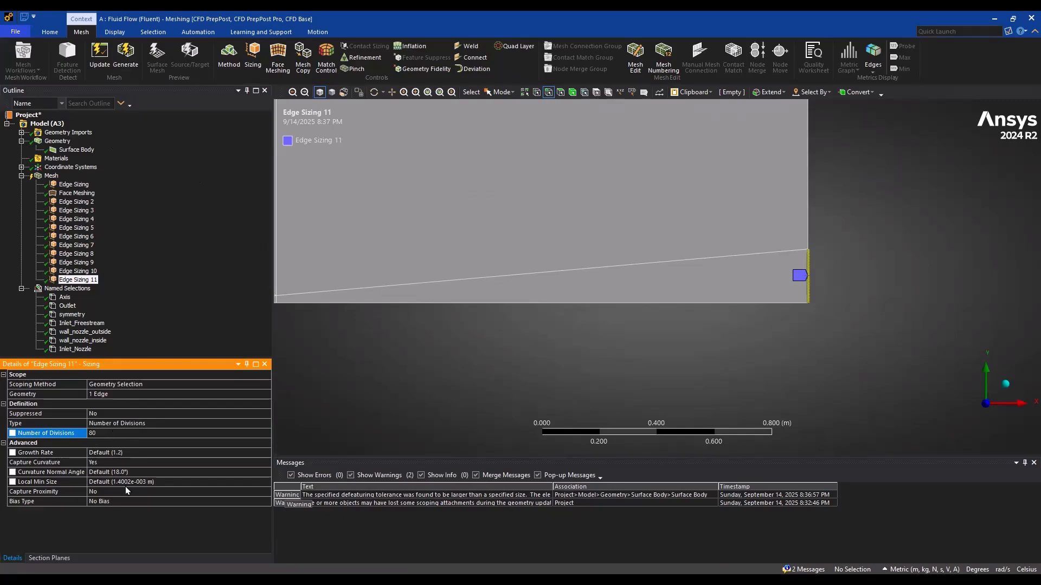
# Regenerate the mesh and check the cell spacing where the upper and lower outlet edges meet
pyautogui.click(125, 54)
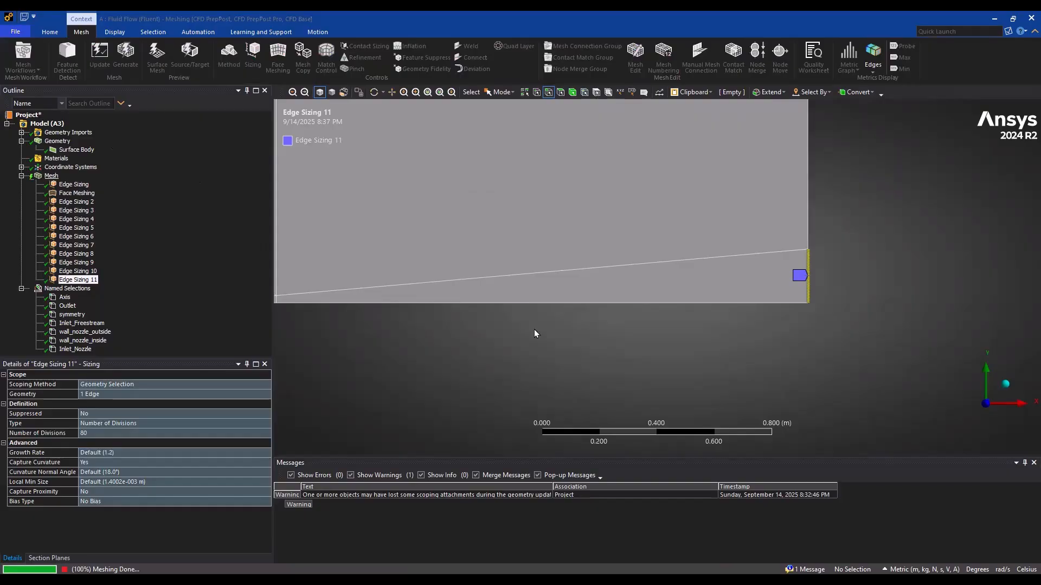
pyautogui.scroll(5, 637, 307)
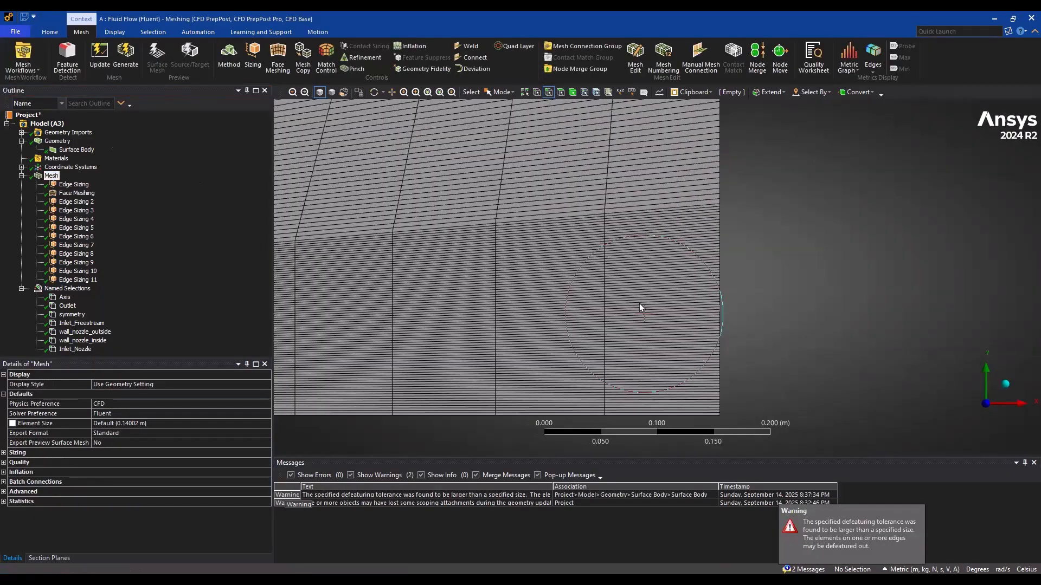
pyautogui.keyDown('ctrl'); pyautogui.moveTo(640, 307); pyautogui.dragTo(590, 232, button='middle'); pyautogui.keyUp('ctrl')
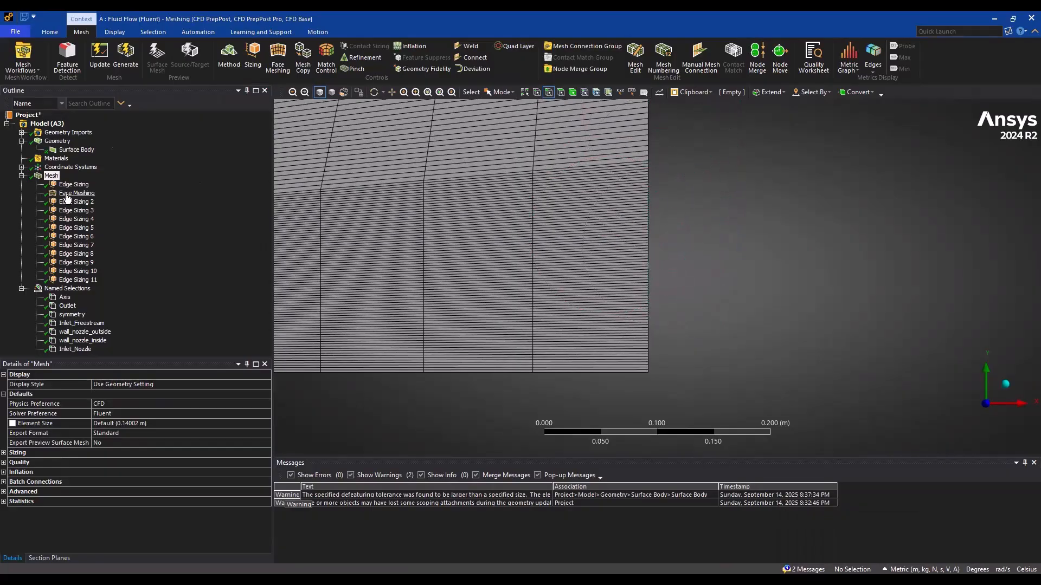
# Set the bias factor of Edge Sizing 10 on the upper outlet edge to 20 and regenerate the mesh
pyautogui.click(76, 272)
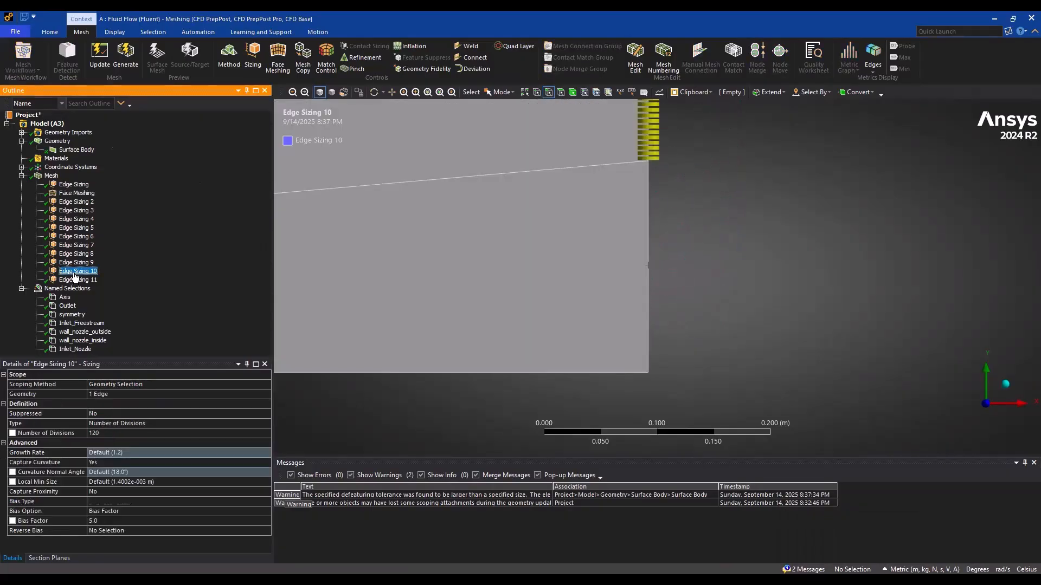
pyautogui.click(107, 519)
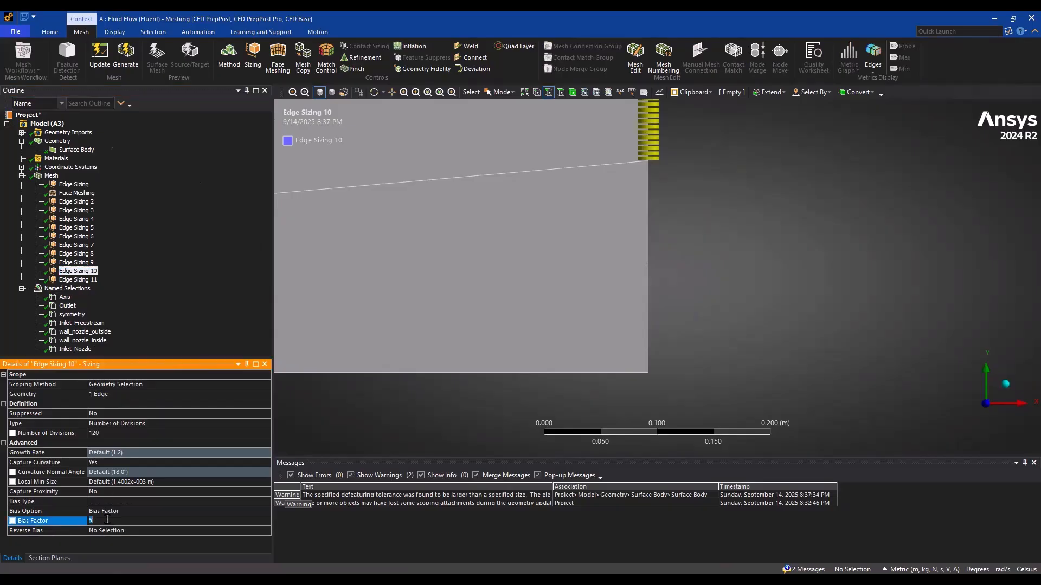
pyautogui.press('Return')
pyautogui.click(125, 54)
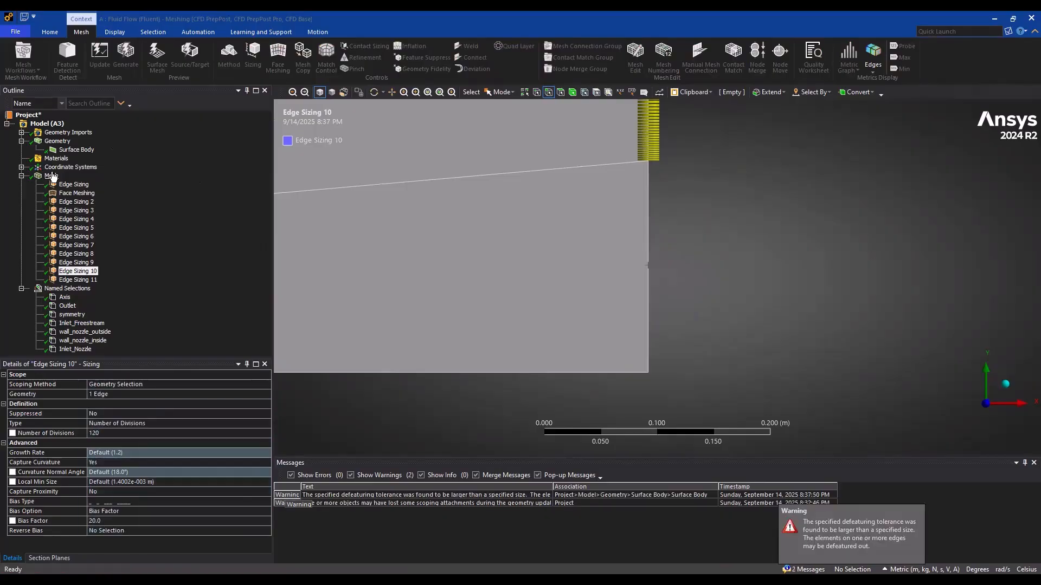
pyautogui.click(51, 176)
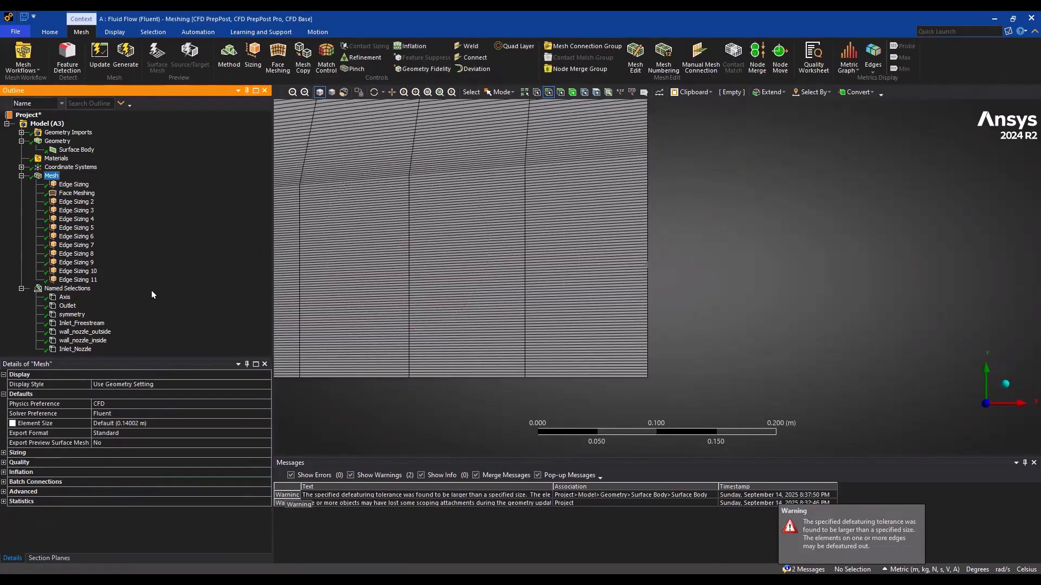
# Readjust the bias factor of Edge Sizing 10 on the upper outlet edge, regenerate the mesh and display it
pyautogui.click(76, 271)
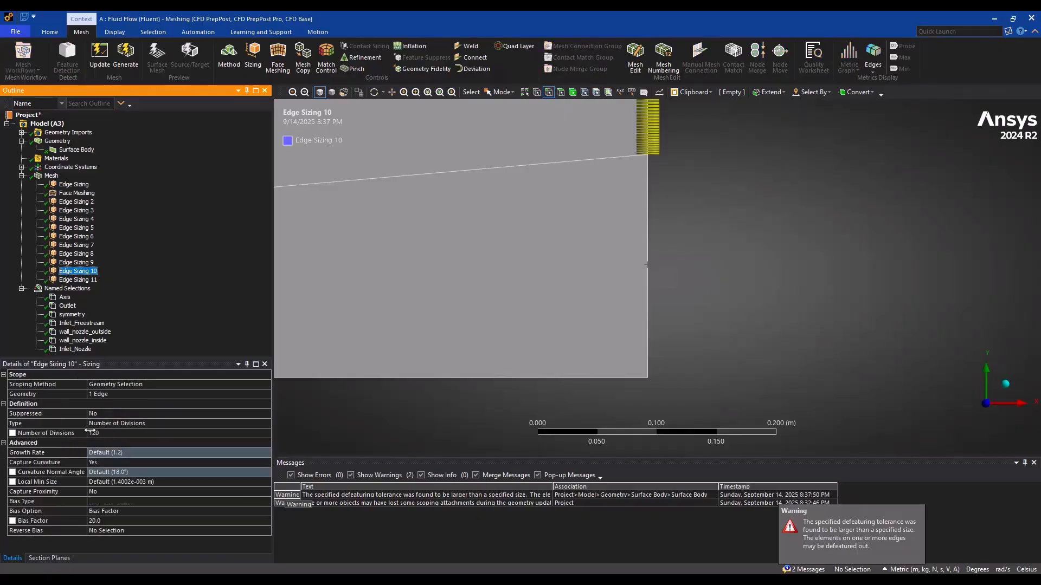
pyautogui.click(104, 520)
pyautogui.press('Return')
pyautogui.click(125, 55)
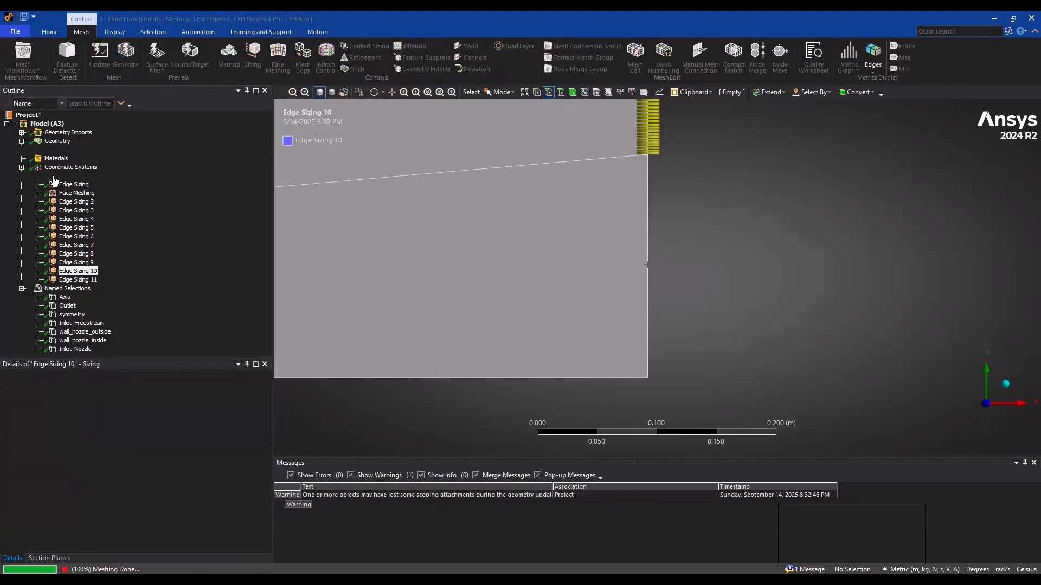
pyautogui.click(53, 177)
# Examine the regenerated mesh across the whole domain, inside the nozzle and around the nozzle exit
pyautogui.scroll(-5, 678, 269)
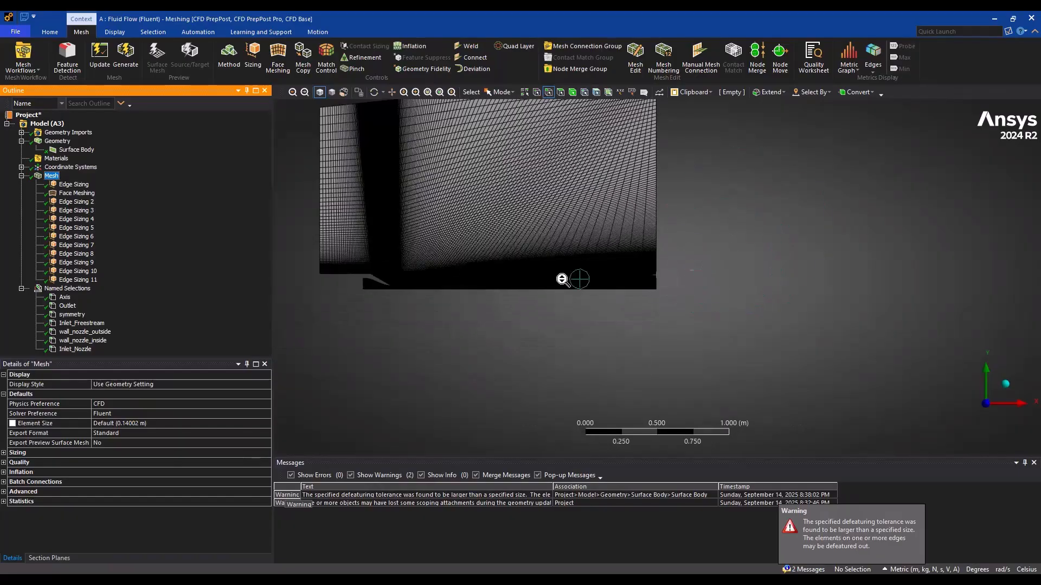
pyautogui.scroll(-3, 561, 279)
pyautogui.keyDown('ctrl'); pyautogui.moveTo(455, 235); pyautogui.dragTo(578, 298, button='middle'); pyautogui.keyUp('ctrl')
pyautogui.scroll(6, 578, 299)
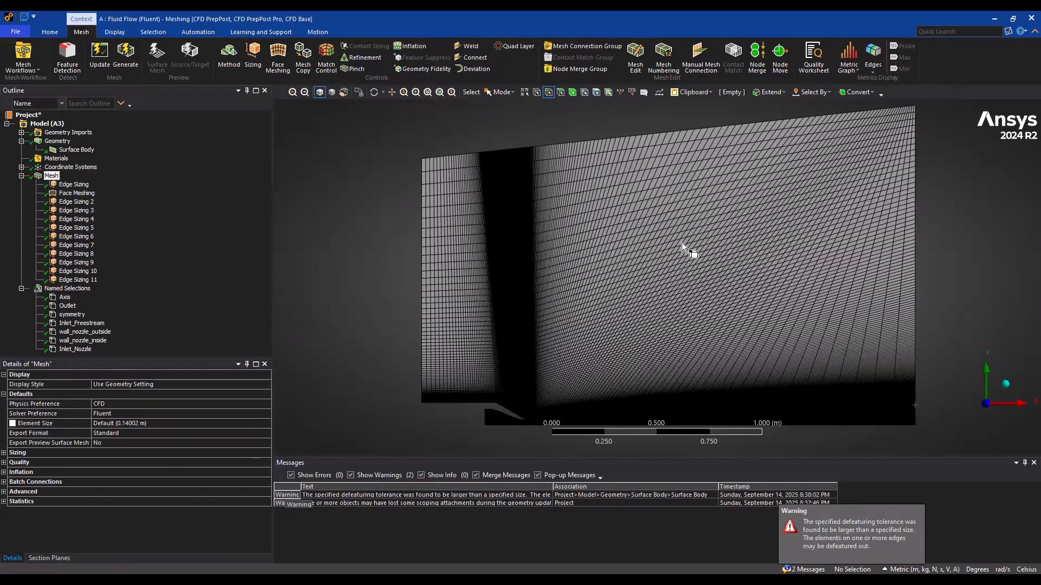
pyautogui.scroll(8, 678, 179)
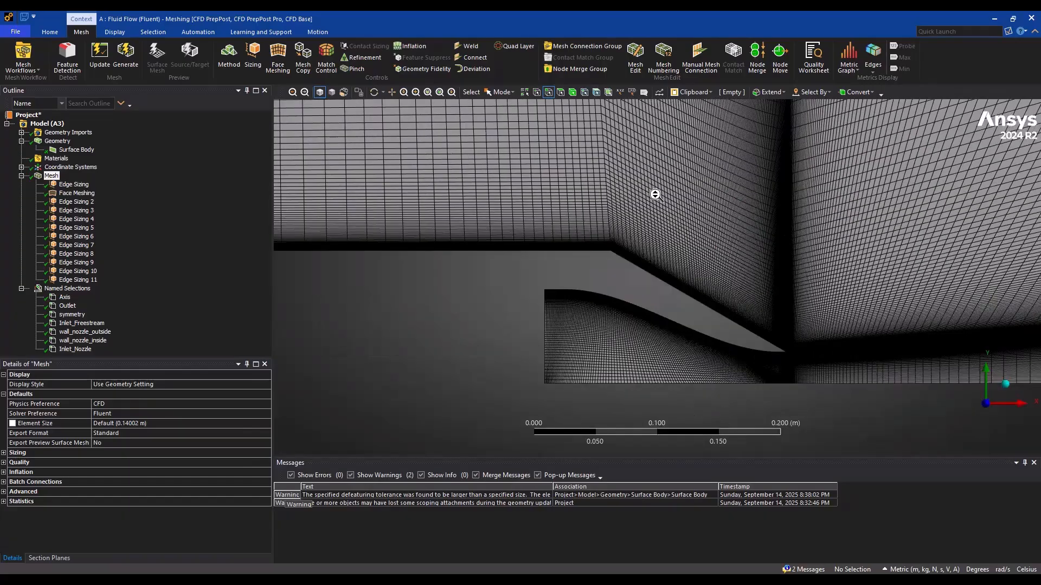
pyautogui.scroll(3, 656, 195)
pyautogui.scroll(3, 655, 195)
pyautogui.scroll(-3, 656, 195)
pyautogui.keyDown('ctrl'); pyautogui.moveTo(705, 284); pyautogui.dragTo(678, 152, button='middle'); pyautogui.keyUp('ctrl')
pyautogui.scroll(3, 818, 284)
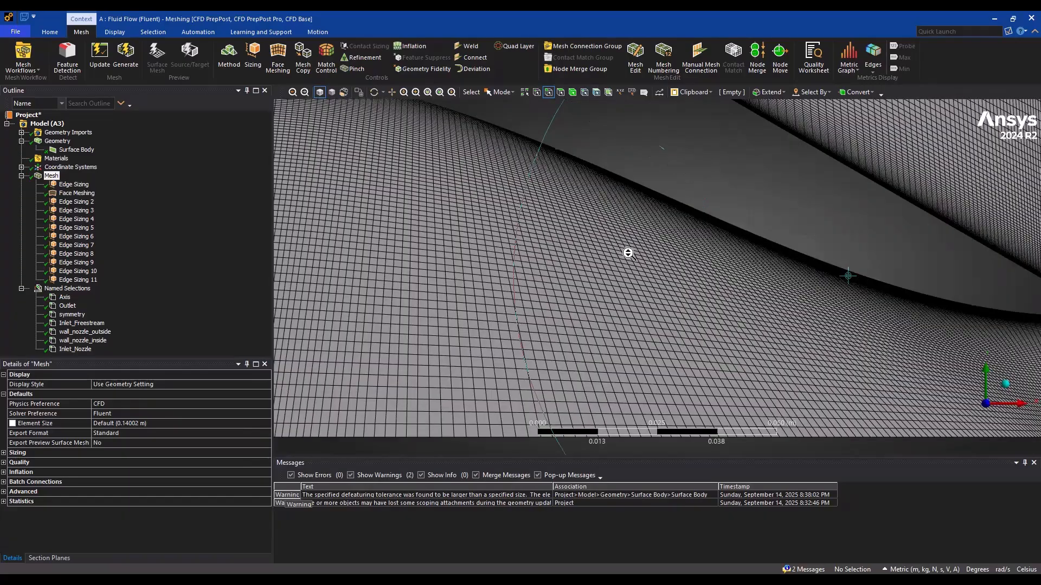
pyautogui.scroll(4, 629, 241)
pyautogui.scroll(-4, 646, 249)
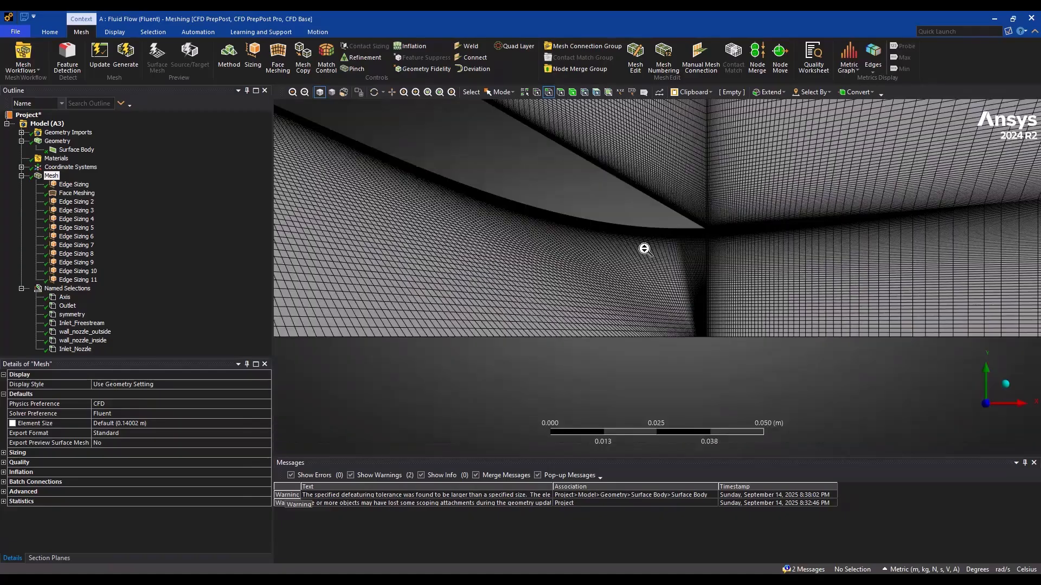
pyautogui.scroll(-2, 644, 249)
pyautogui.keyDown('ctrl'); pyautogui.moveTo(644, 249); pyautogui.dragTo(699, 283, button='middle'); pyautogui.keyUp('ctrl')
pyautogui.keyDown('ctrl'); pyautogui.moveTo(571, 249); pyautogui.dragTo(784, 287, button='middle'); pyautogui.keyUp('ctrl')
pyautogui.keyDown('ctrl'); pyautogui.moveTo(622, 262); pyautogui.dragTo(369, 169, button='middle'); pyautogui.keyUp('ctrl')
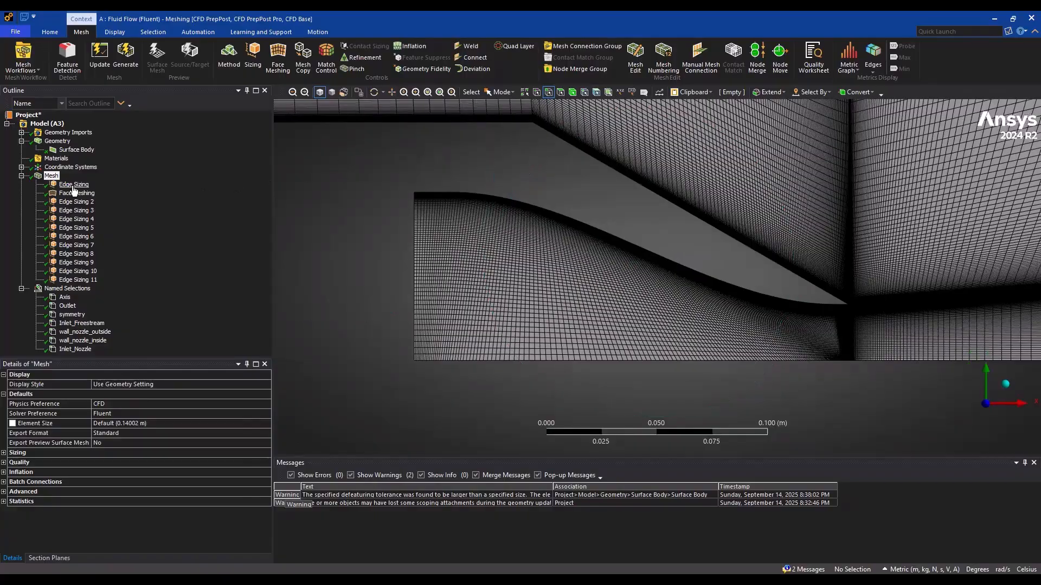
# Review the existing edge sizings up to Edge Sizing 8 to check the number of divisions along the nozzle edges
pyautogui.click(73, 184)
pyautogui.click(76, 202)
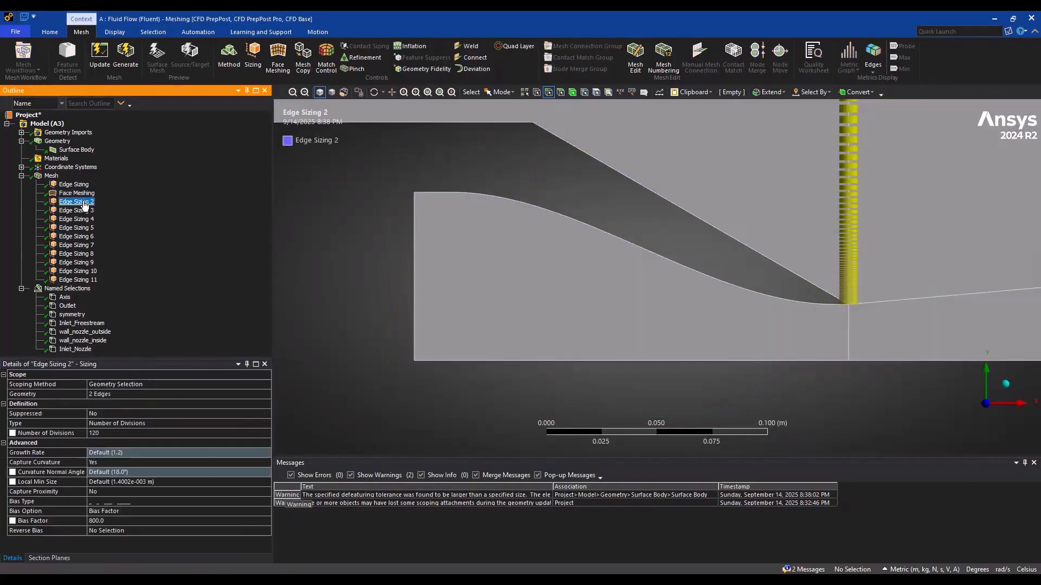
pyautogui.click(82, 210)
pyautogui.click(81, 219)
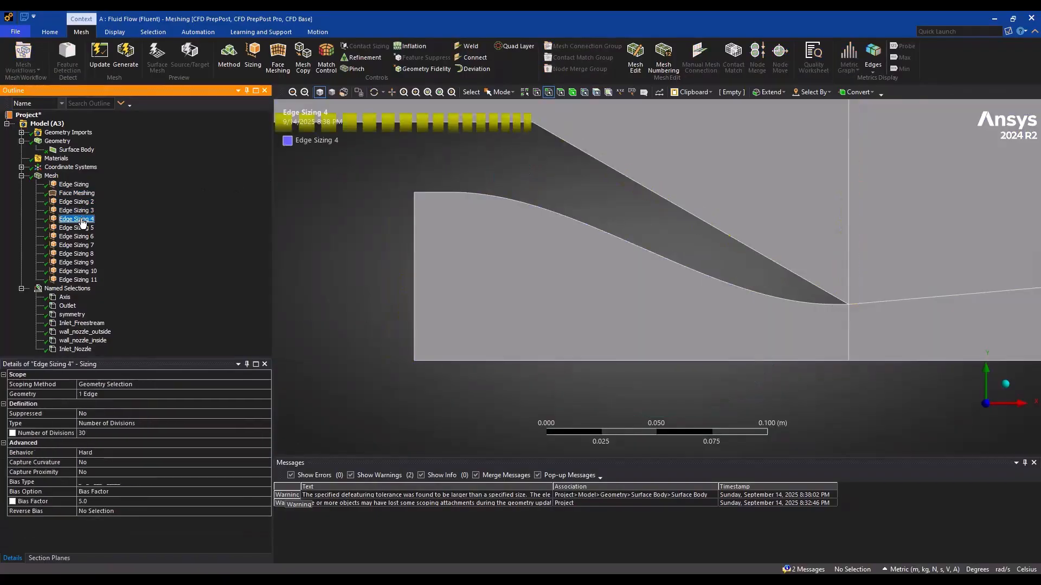
pyautogui.click(83, 227)
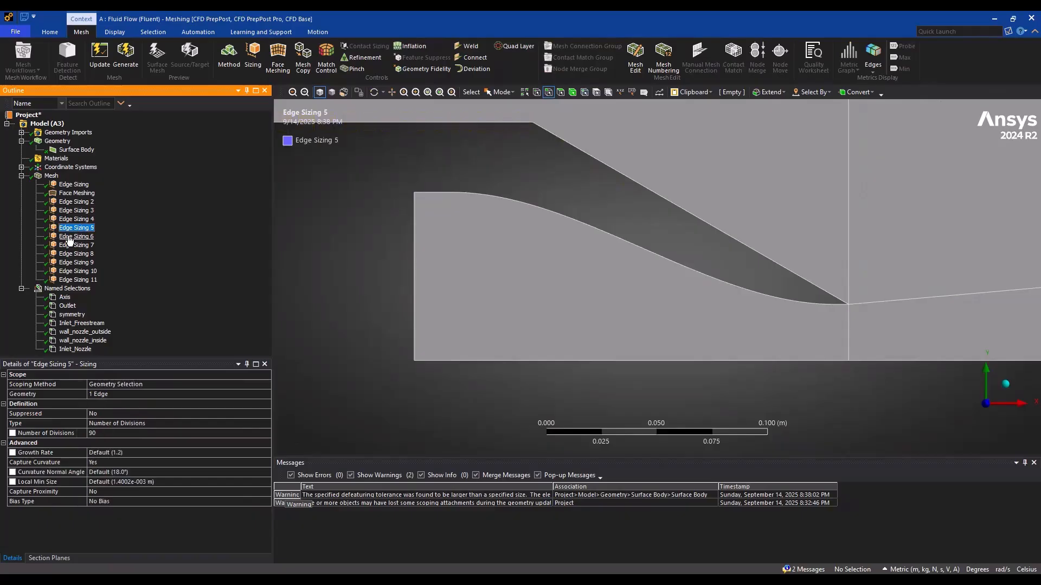
pyautogui.click(69, 236)
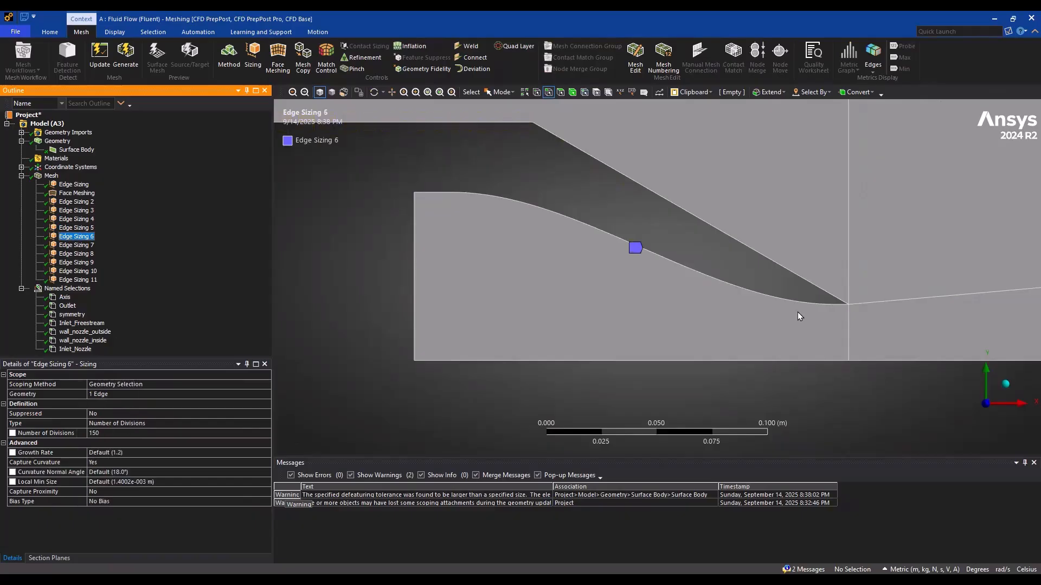
pyautogui.click(79, 229)
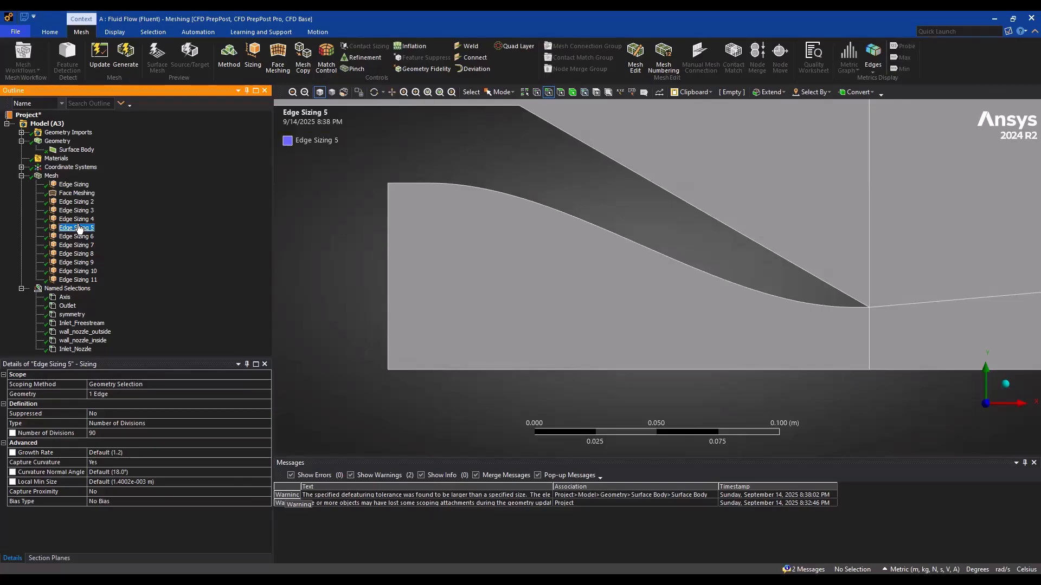
pyautogui.click(75, 237)
pyautogui.click(76, 245)
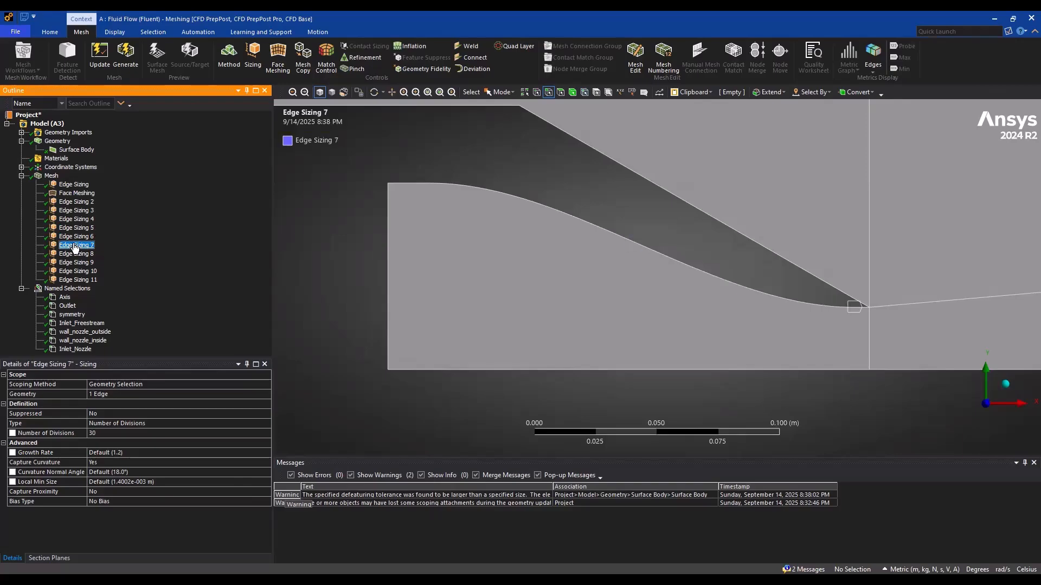
pyautogui.click(76, 254)
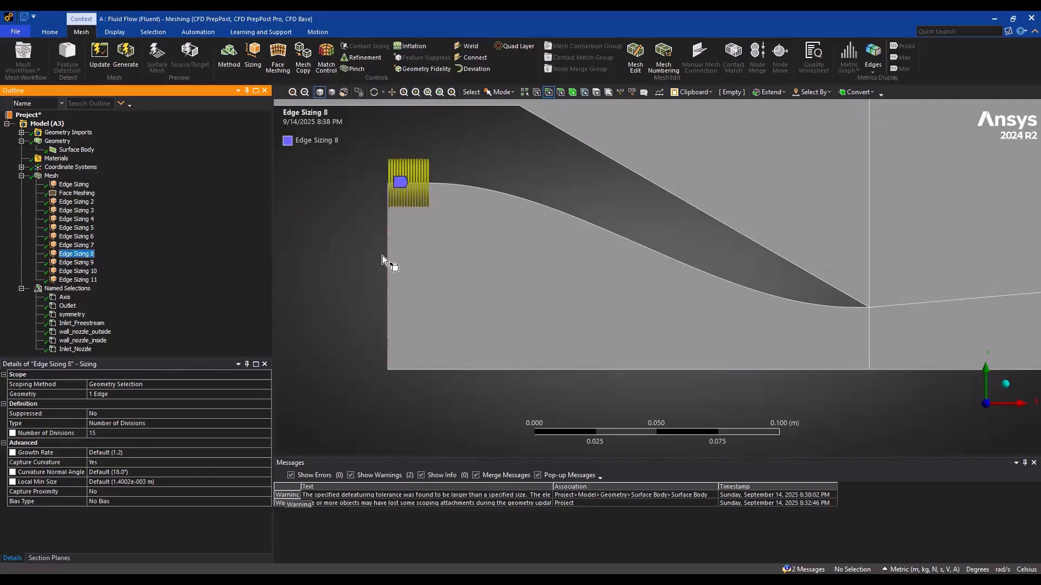
# Add an edge sizing to the straight axis edge beneath the nozzle, defined by Number of Divisions with a value of 195
pyautogui.click(251, 59)
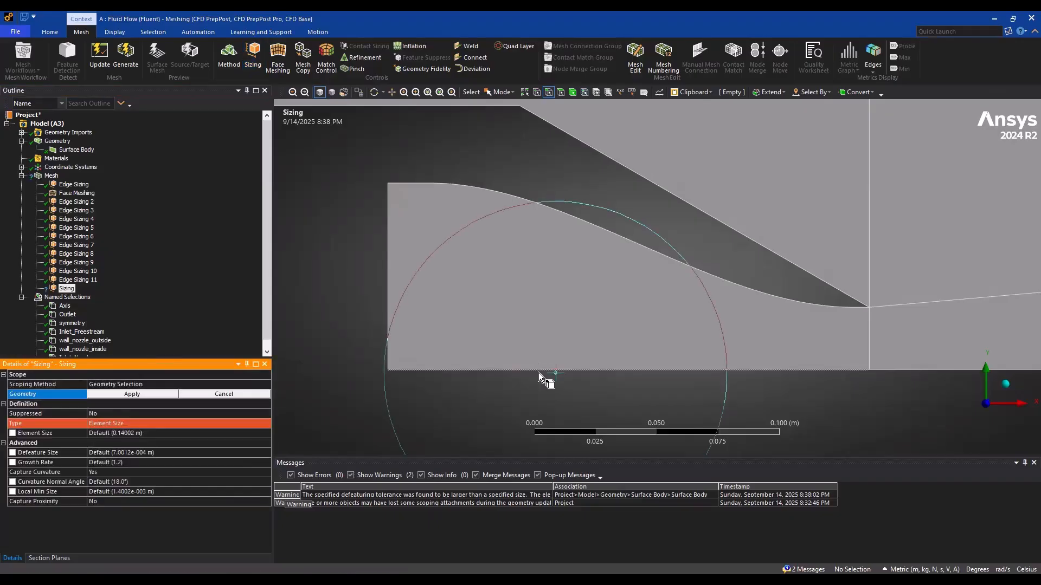
pyautogui.click(541, 370)
pyautogui.click(132, 394)
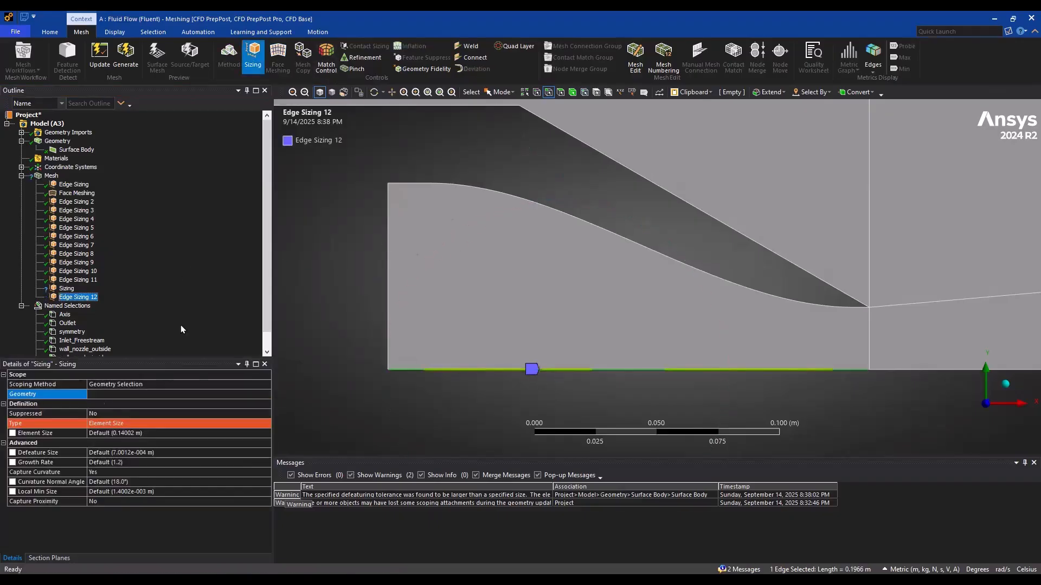
pyautogui.click(142, 422)
pyautogui.click(265, 423)
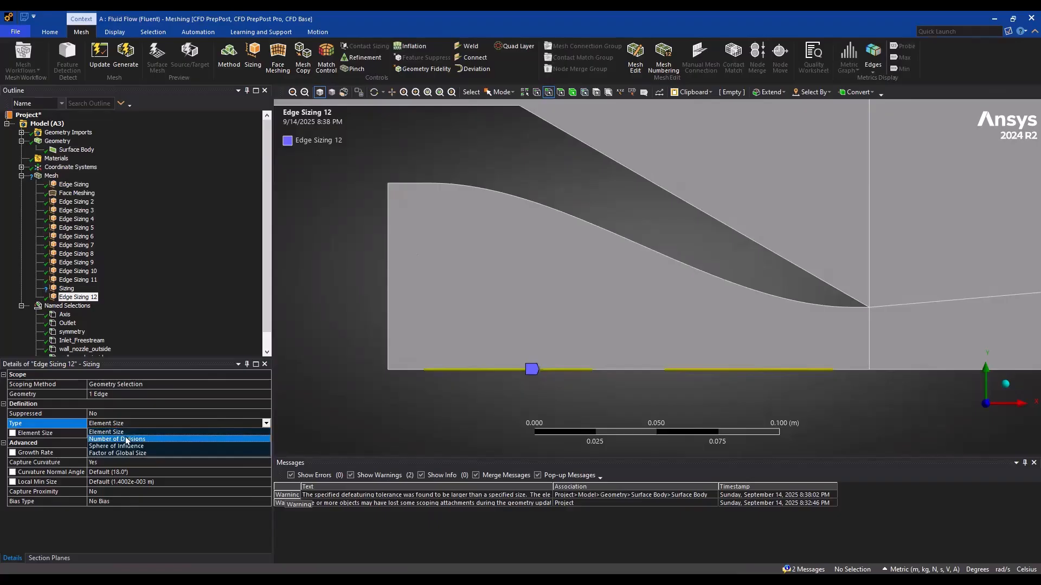
pyautogui.click(126, 439)
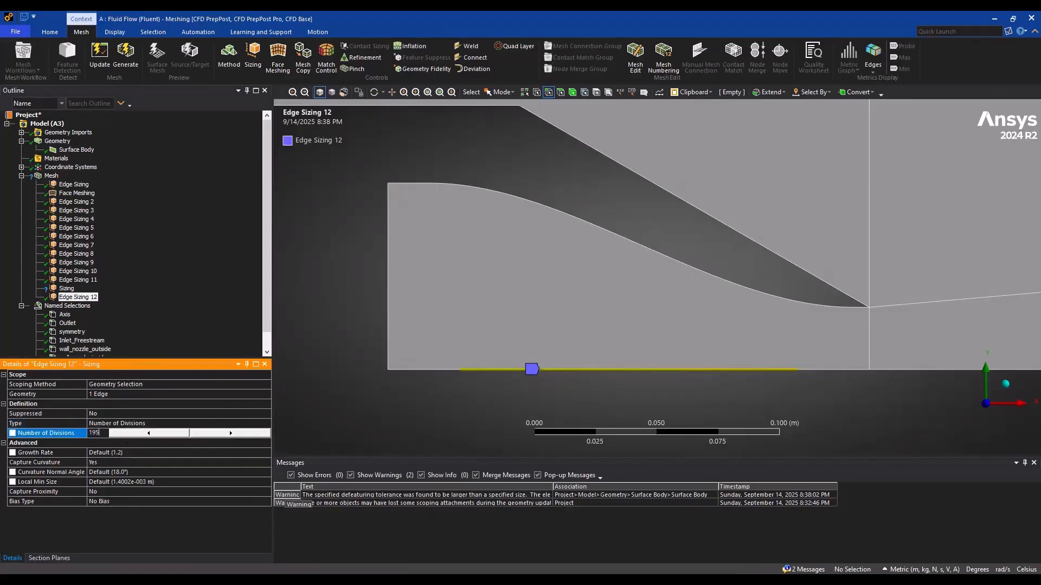
pyautogui.write('195')
pyautogui.press('Return')
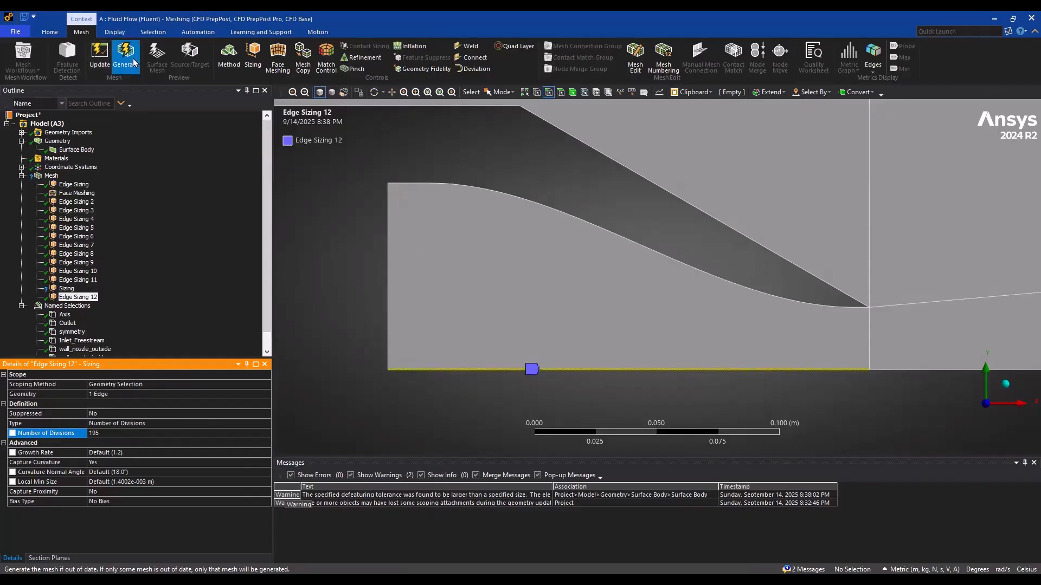
# Delete the stray Sizing control that has no geometry assigned and generate the mesh
pyautogui.click(125, 57)
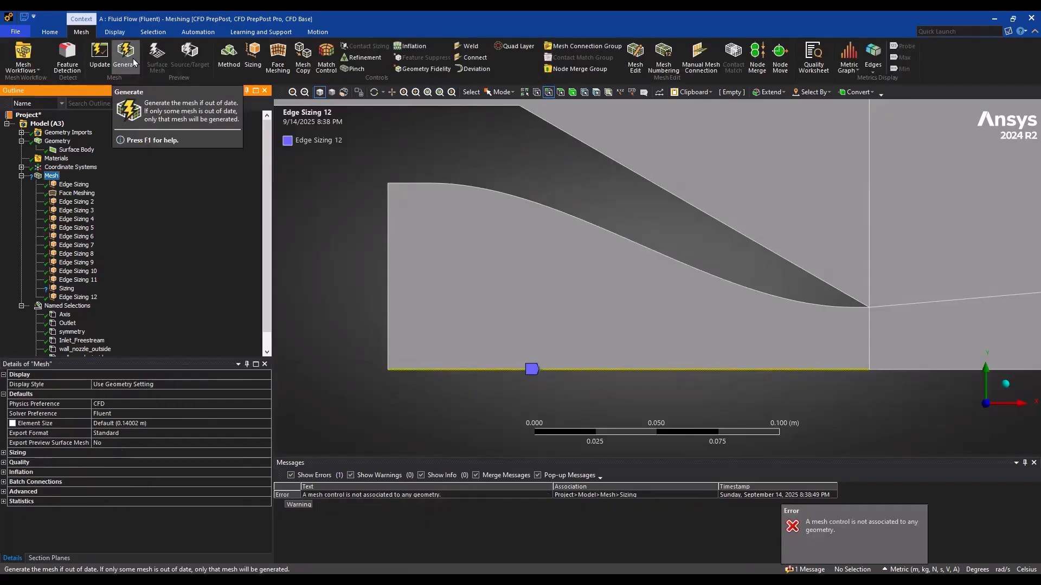
pyautogui.click(67, 289)
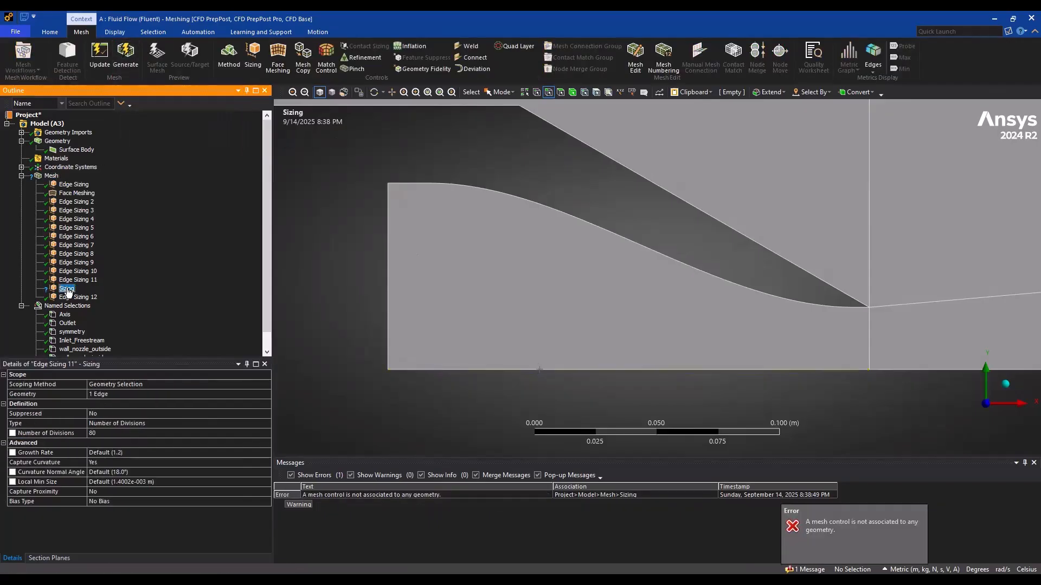
pyautogui.press('Delete')
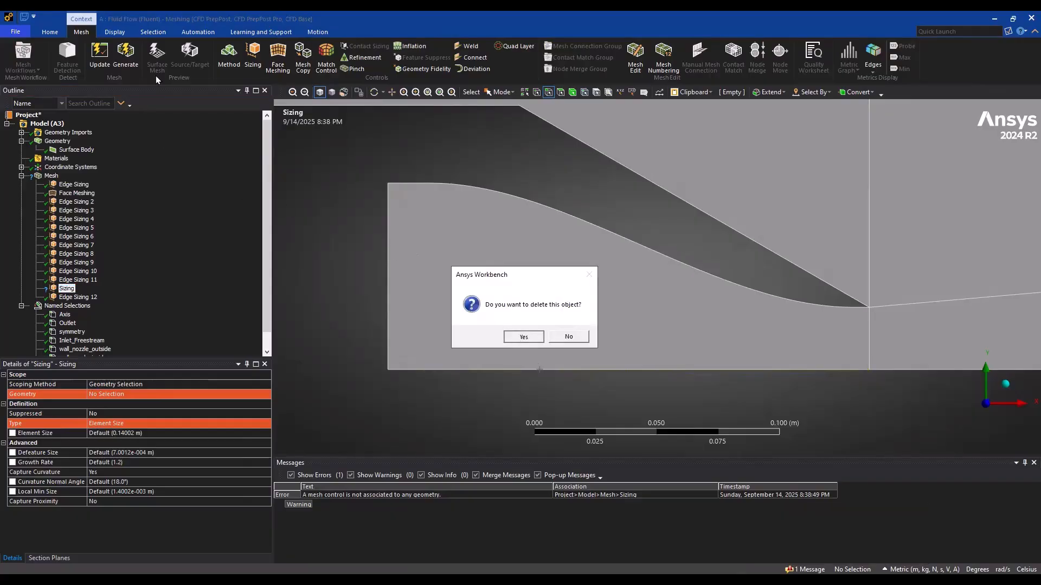
pyautogui.press('Return')
pyautogui.click(139, 63)
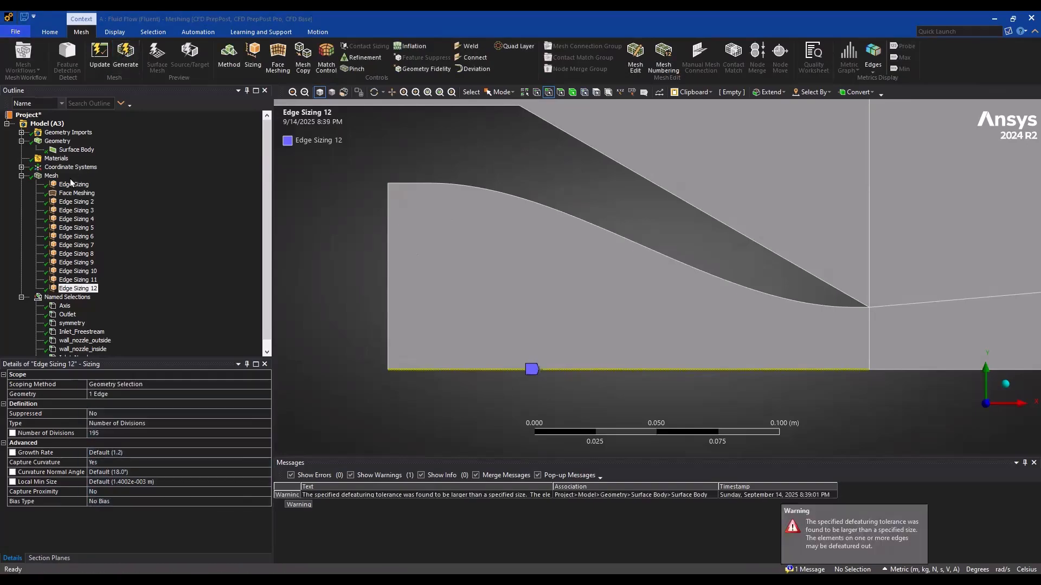
# Display the mesh and examine the cell spacing inside the nozzle and on both sides of the nozzle exit
pyautogui.click(52, 175)
pyautogui.scroll(3, 571, 301)
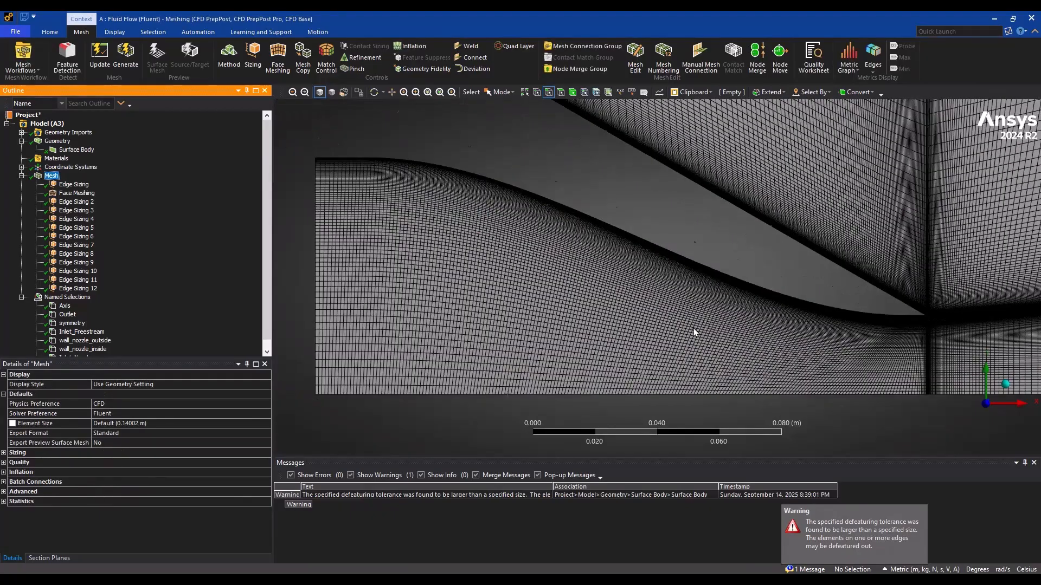
pyautogui.scroll(5, 560, 238)
pyautogui.keyDown('ctrl'); pyautogui.moveTo(560, 238); pyautogui.dragTo(504, 236, button='middle'); pyautogui.keyUp('ctrl')
pyautogui.scroll(1, 731, 344)
pyautogui.keyDown('ctrl'); pyautogui.moveTo(700, 333); pyautogui.dragTo(450, 306, button='middle'); pyautogui.keyUp('ctrl')
pyautogui.scroll(2, 553, 329)
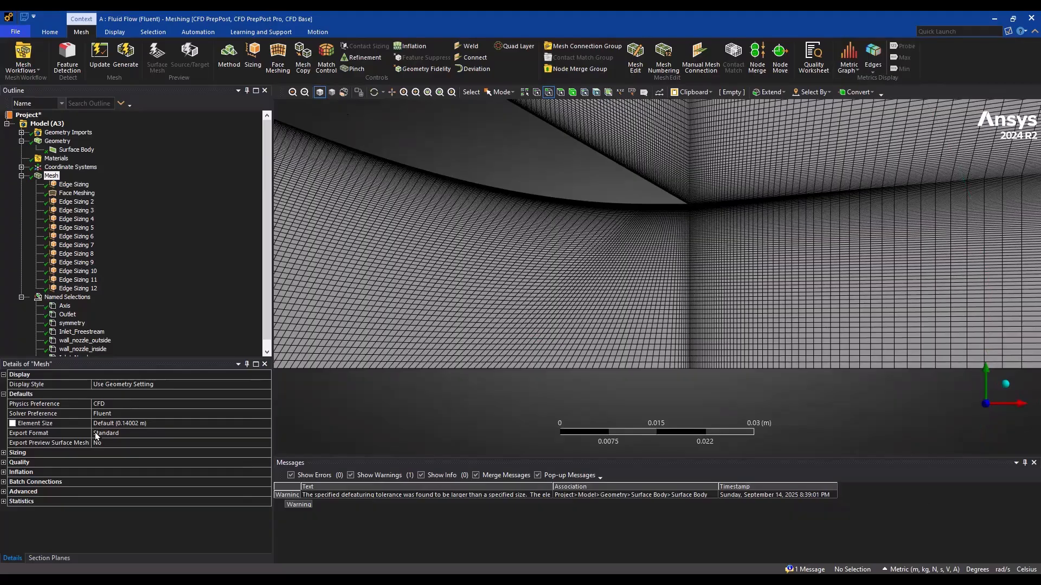
# Give Edge Sizing 12 a long-to-short bias that refines towards the nozzle exit, with a bias factor of 5
pyautogui.click(81, 288)
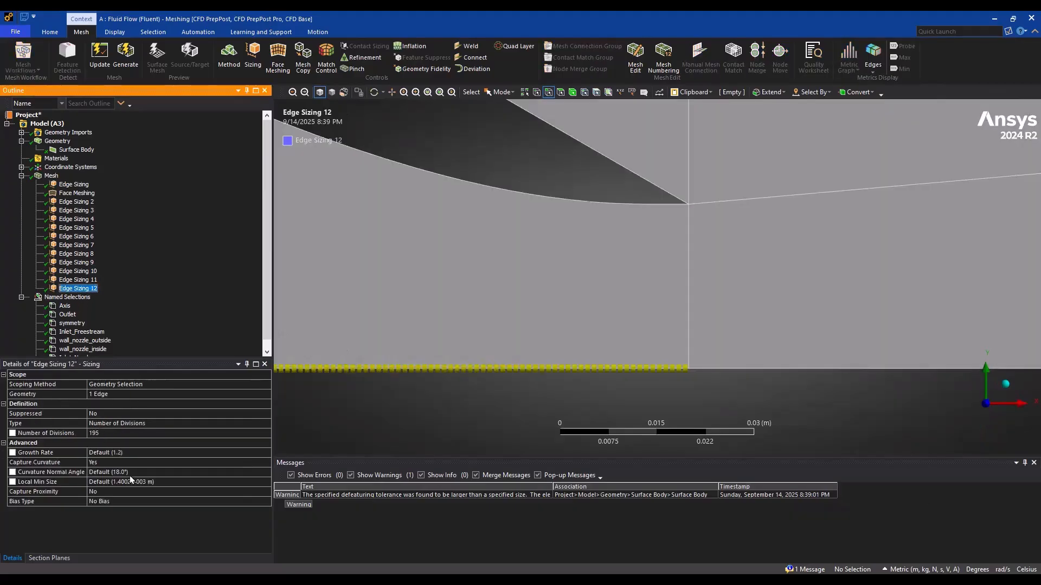
pyautogui.click(134, 462)
pyautogui.click(118, 502)
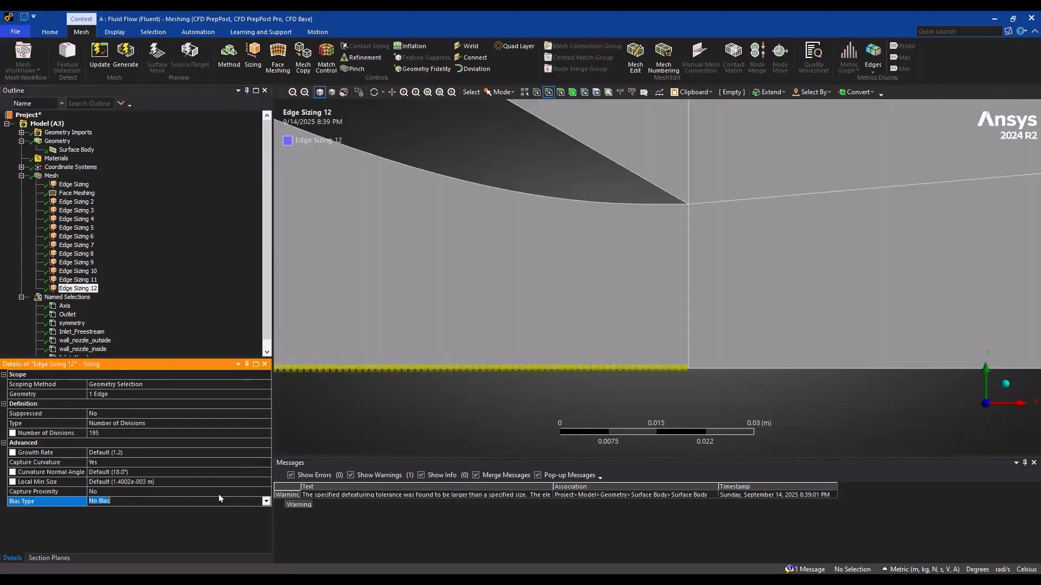
pyautogui.click(266, 503)
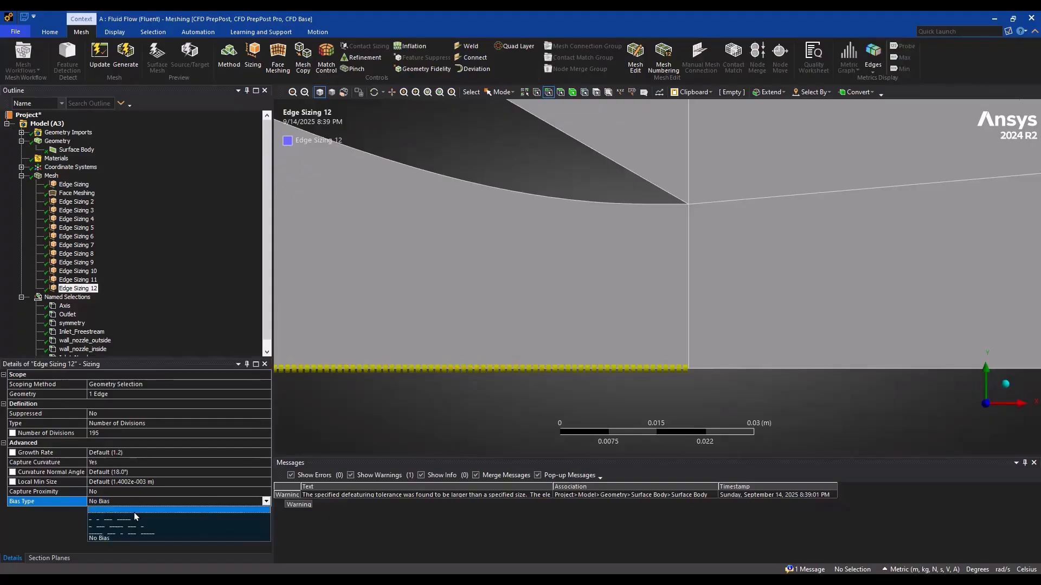
pyautogui.click(130, 516)
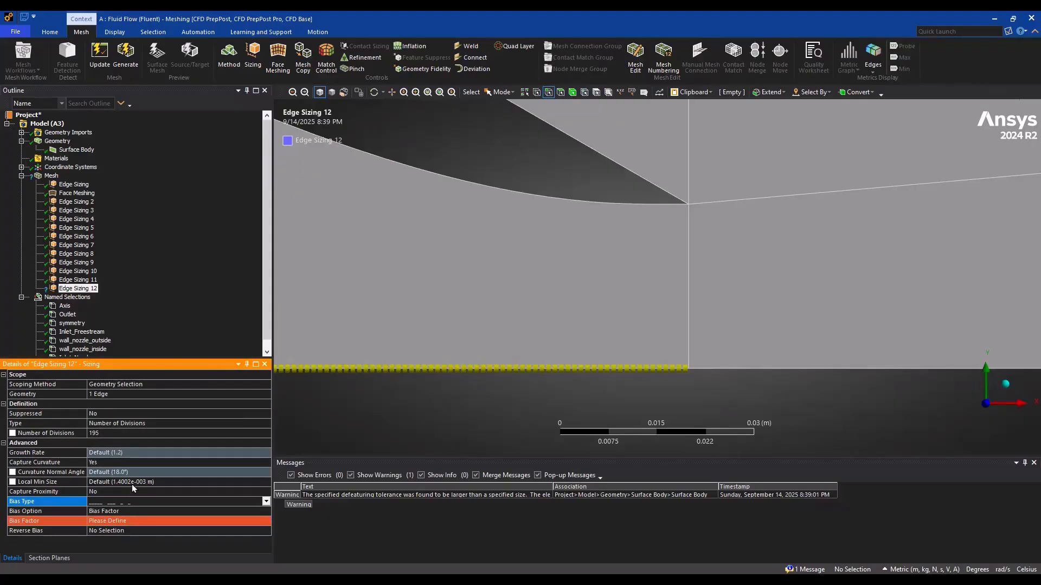
pyautogui.click(112, 521)
pyautogui.write('5')
pyautogui.press('Return')
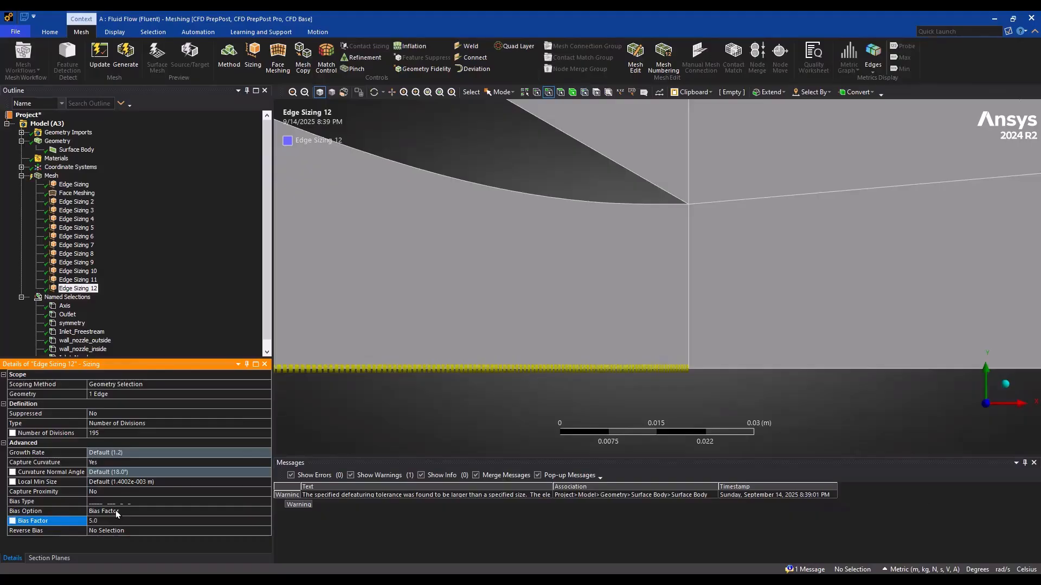
# Regenerate the mesh and check the cell transition across the nozzle exit near the axis
pyautogui.click(130, 62)
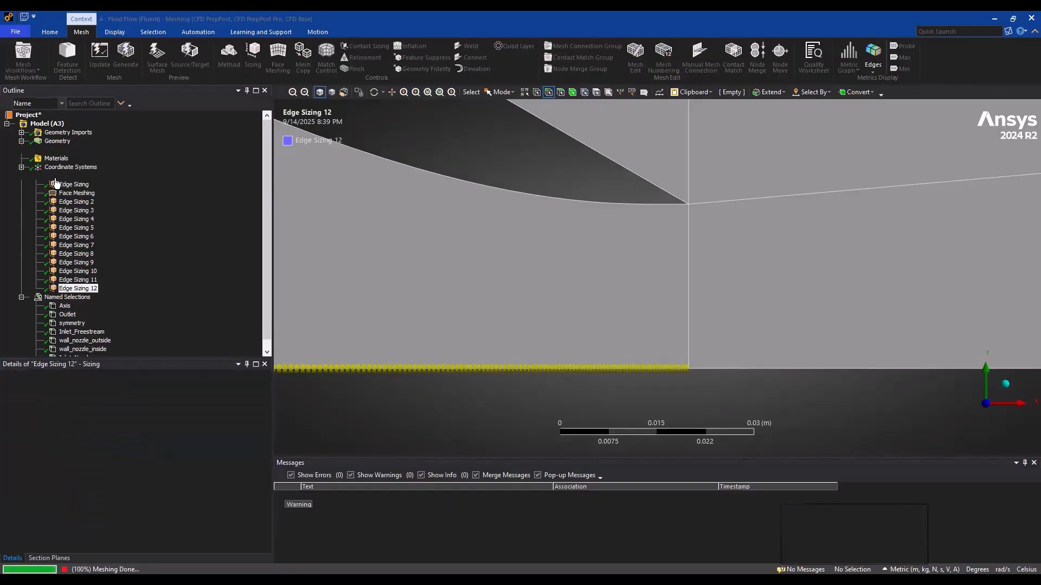
pyautogui.click(55, 179)
pyautogui.scroll(2, 578, 317)
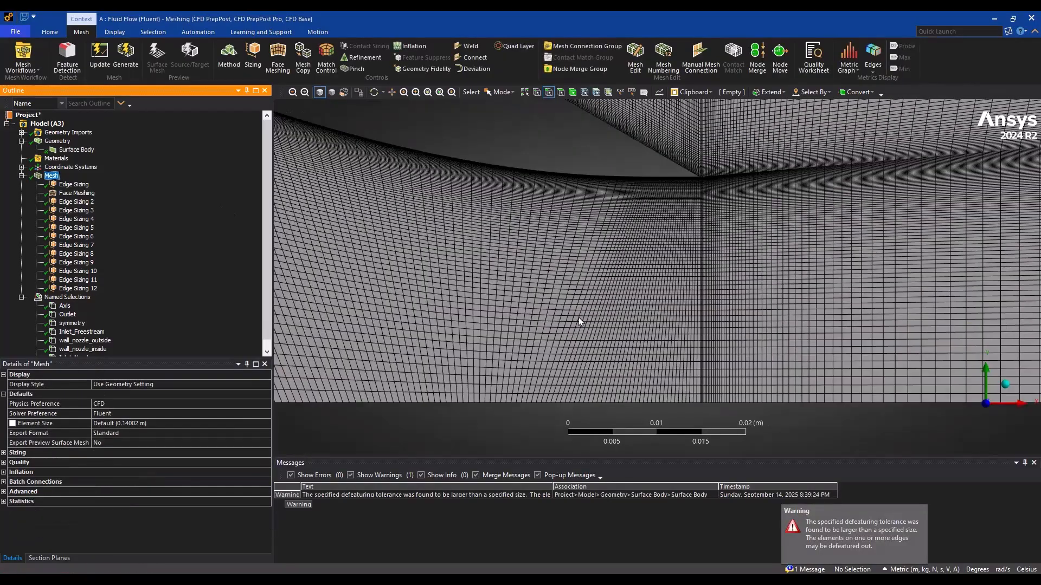
pyautogui.scroll(-3, 578, 317)
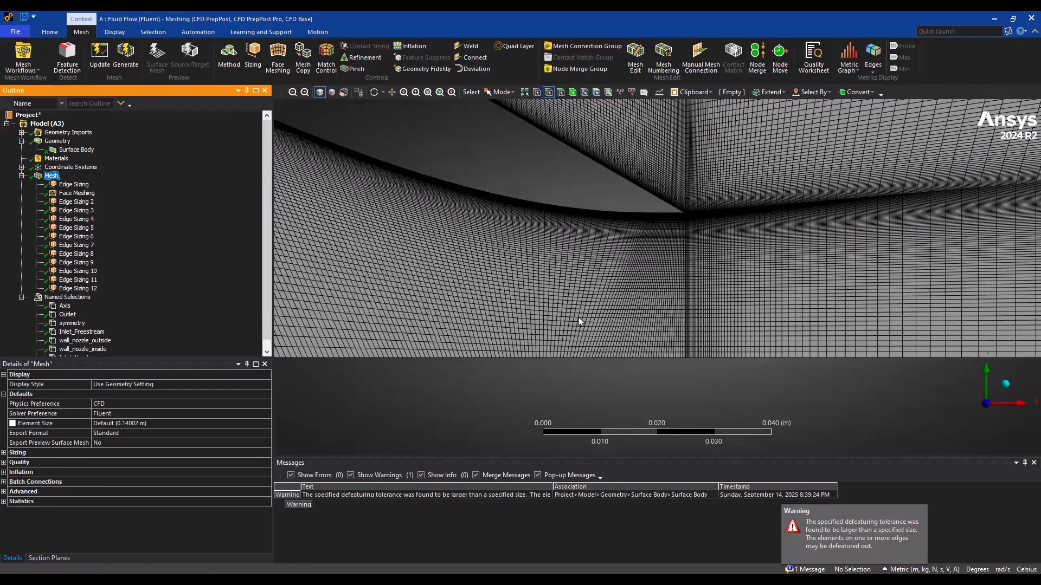
pyautogui.scroll(1, 579, 317)
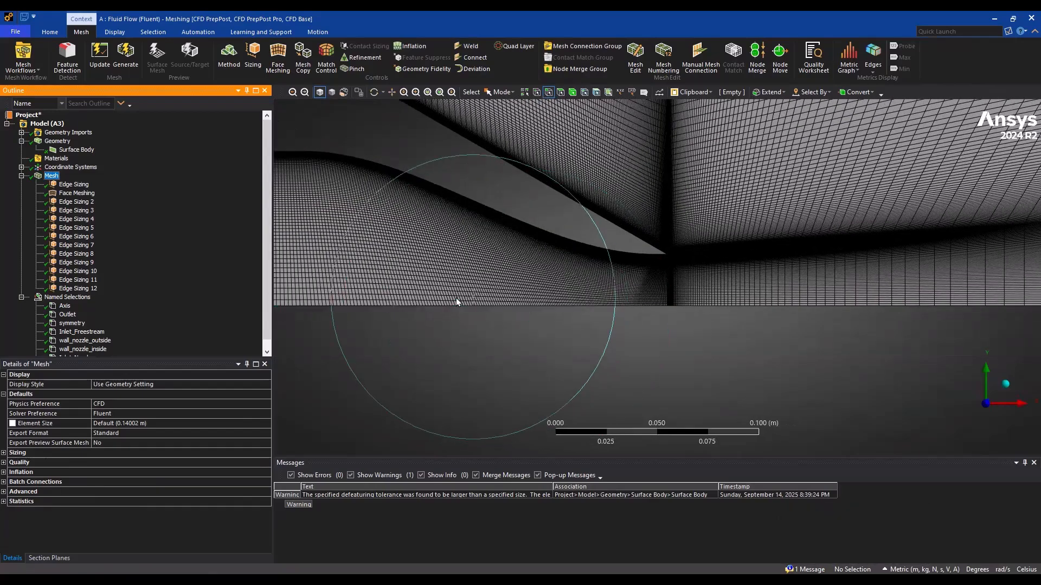
# Set the bias factor of Edge Sizing 12 on the nozzle axis edge to 10 and regenerate the mesh
pyautogui.click(74, 288)
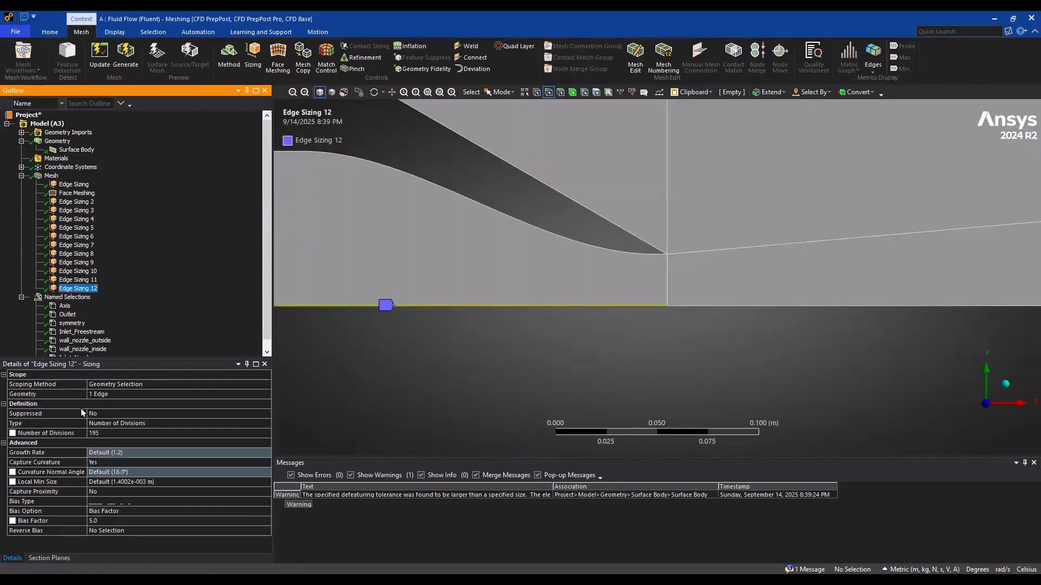
pyautogui.click(115, 522)
pyautogui.write('10')
pyautogui.press('Return')
pyautogui.click(125, 57)
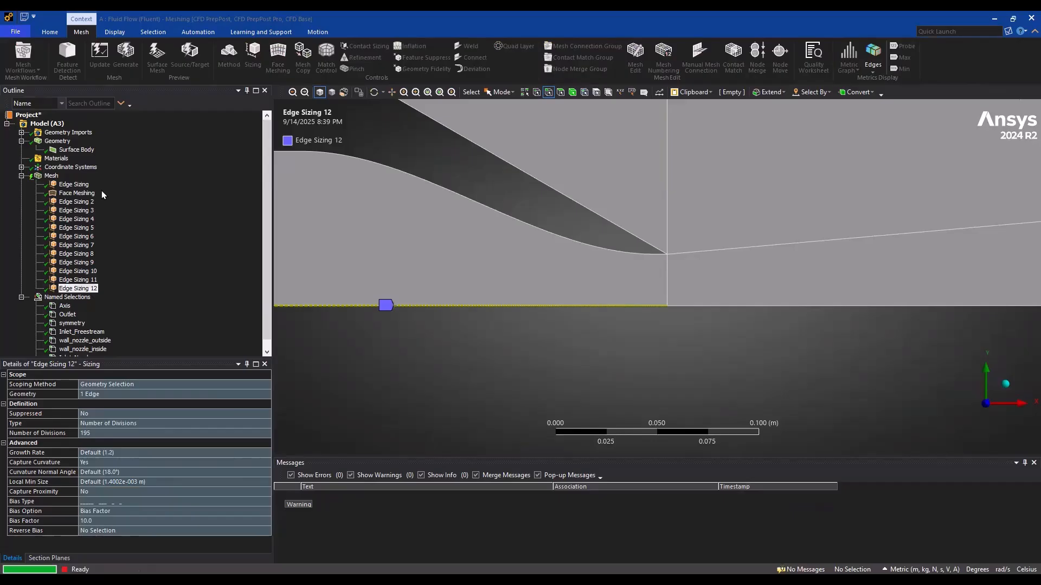
# Display the regenerated mesh and inspect the cell transition at the nozzle exit and throughout the nozzle
pyautogui.click(51, 175)
pyautogui.scroll(3, 522, 288)
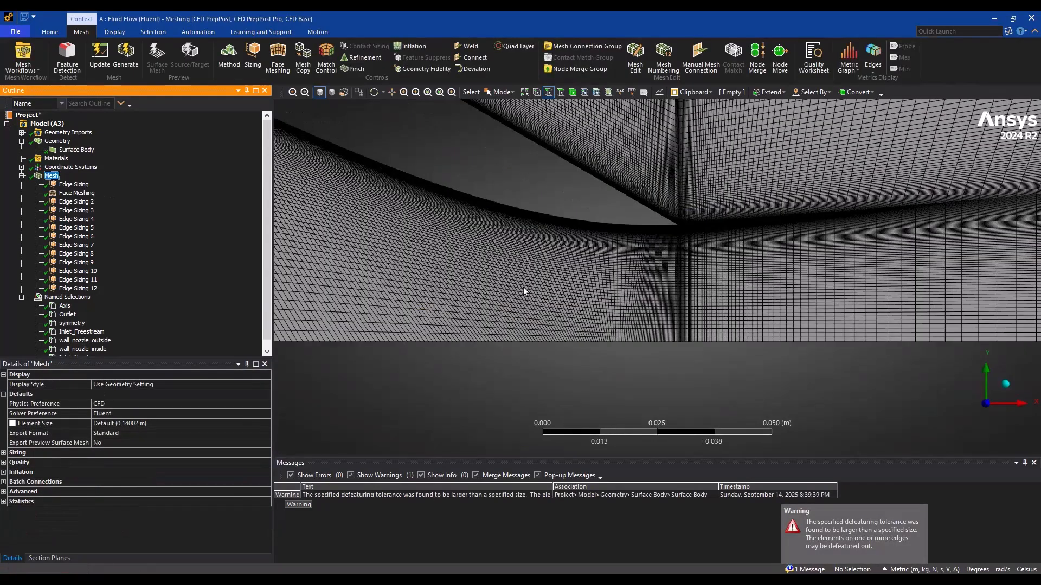
pyautogui.scroll(2, 524, 291)
pyautogui.scroll(2, 524, 291)
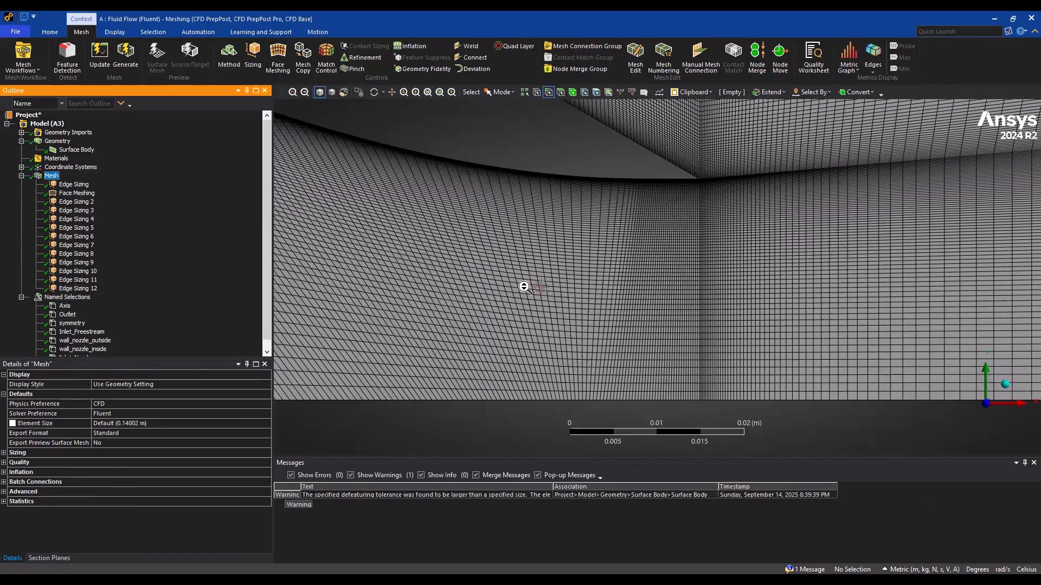
pyautogui.scroll(-3, 523, 287)
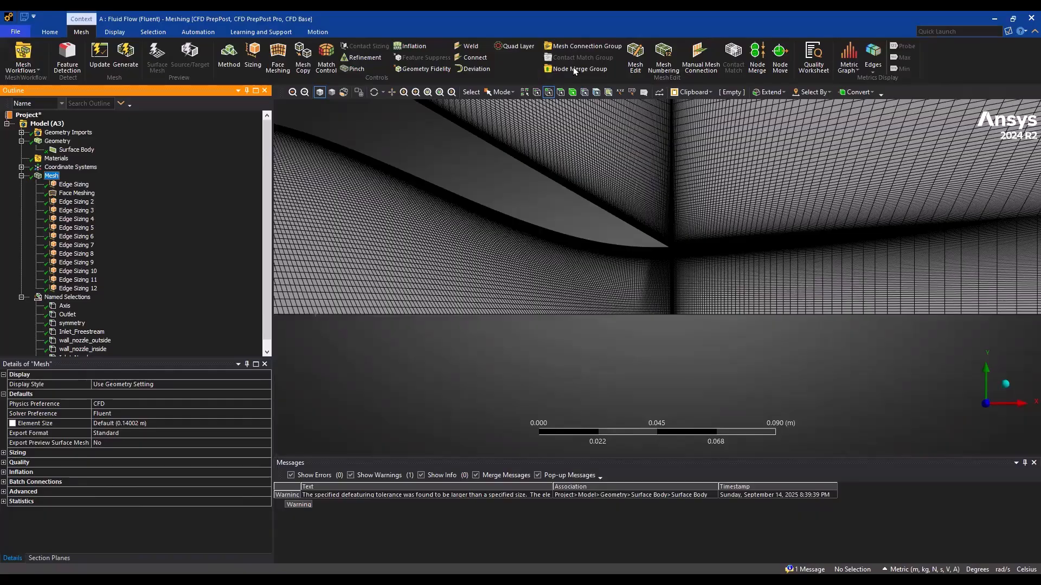
pyautogui.scroll(-3, 490, 287)
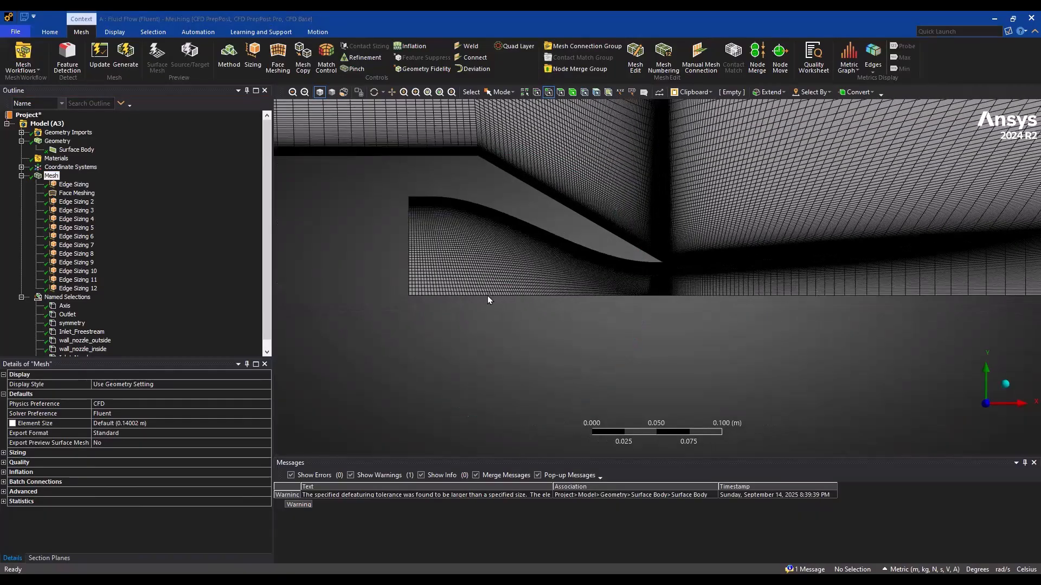
pyautogui.scroll(5, 490, 271)
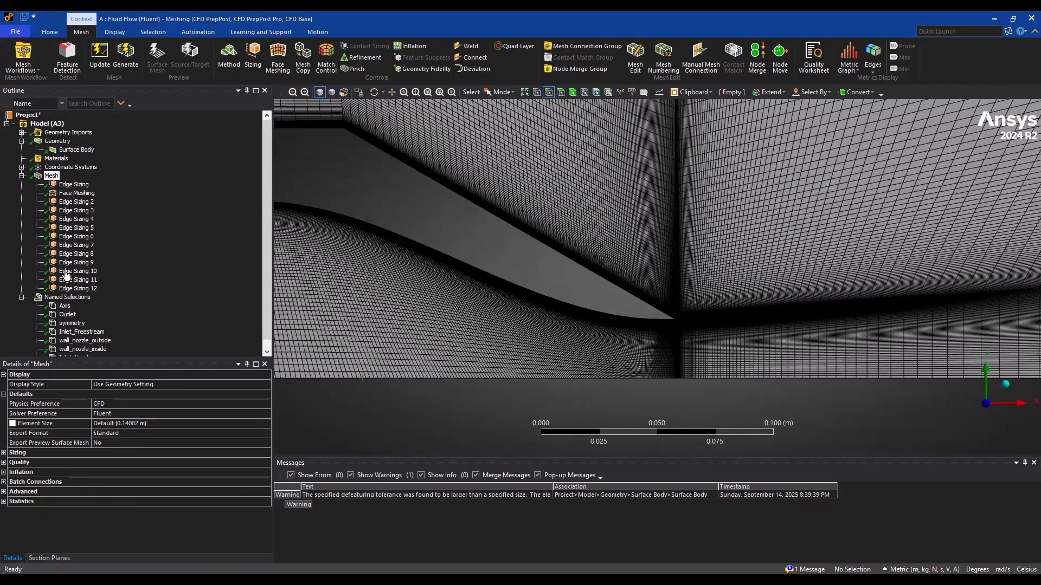
pyautogui.scroll(-3, 66, 275)
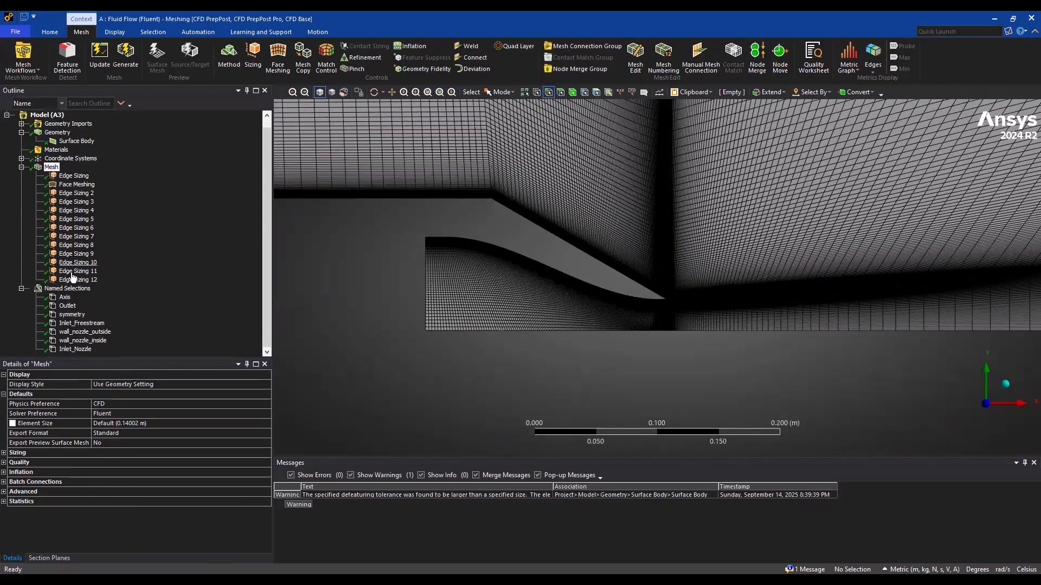
# Show the mesh's node and element statistics, and set the mesh metric to Orthogonal Quality to check its minimum and average values
pyautogui.click(4, 502)
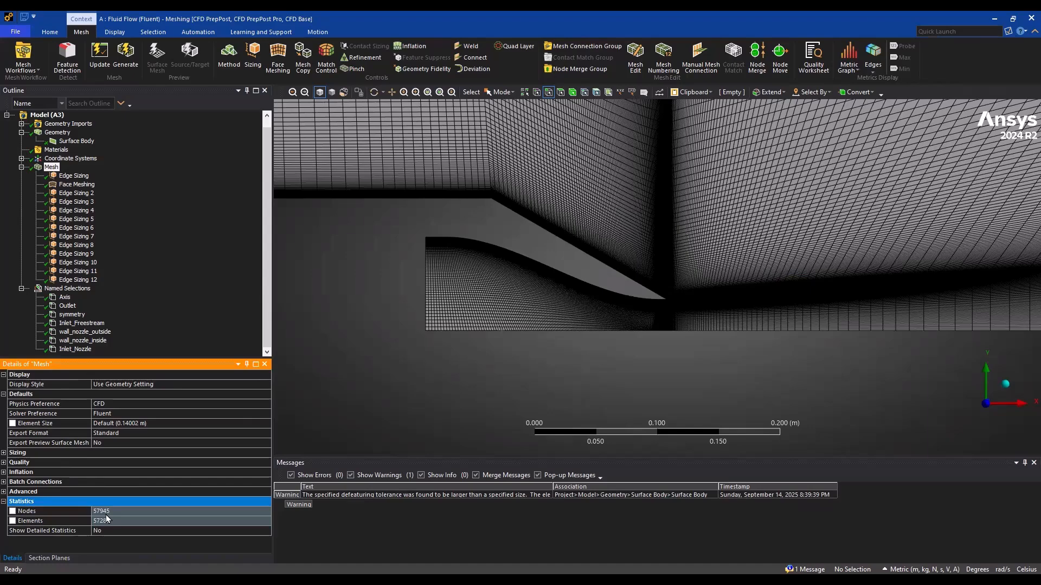
pyautogui.click(4, 462)
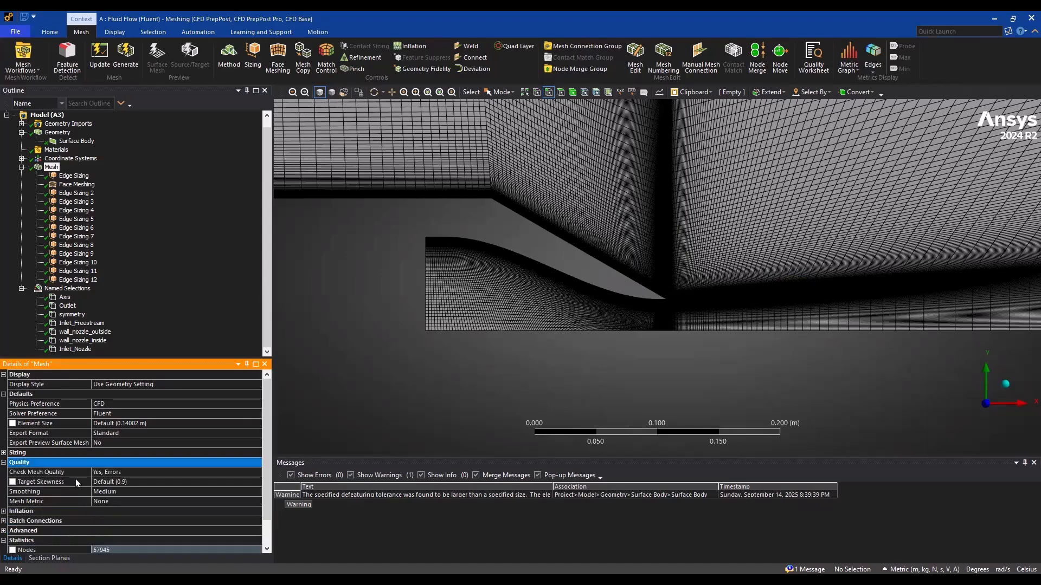
pyautogui.click(110, 494)
pyautogui.click(117, 502)
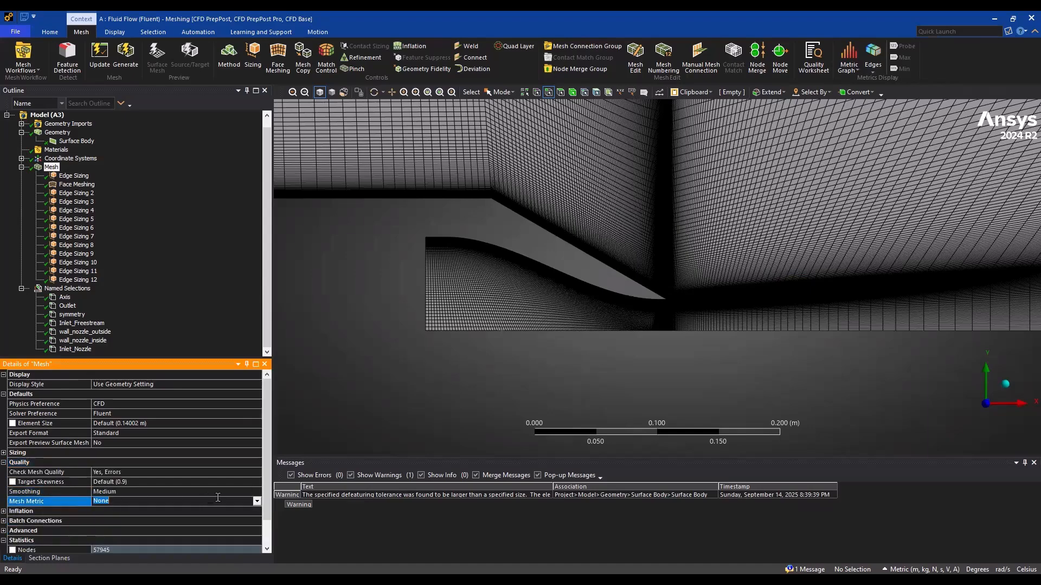
pyautogui.click(257, 501)
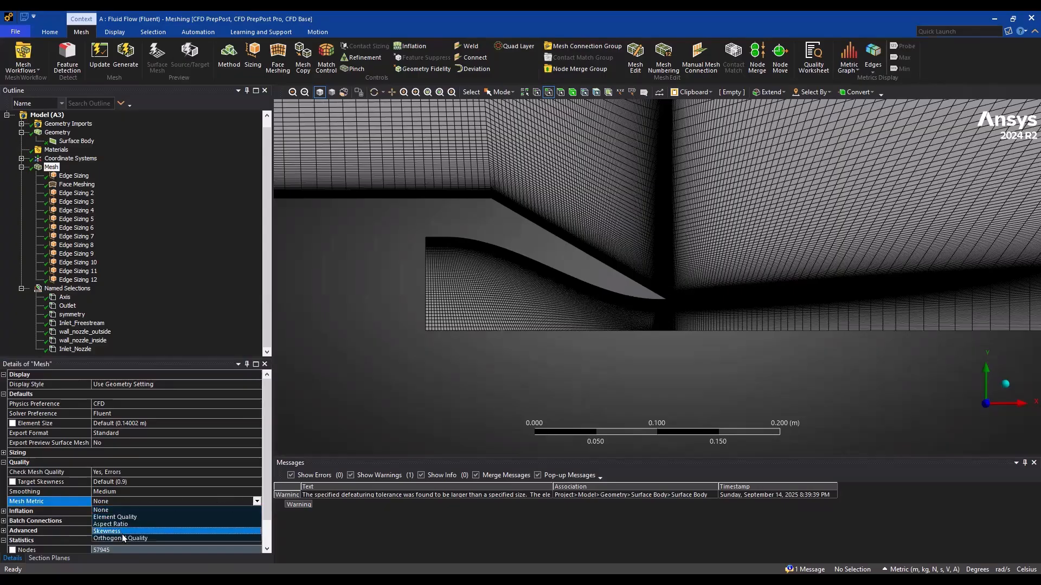
pyautogui.click(121, 538)
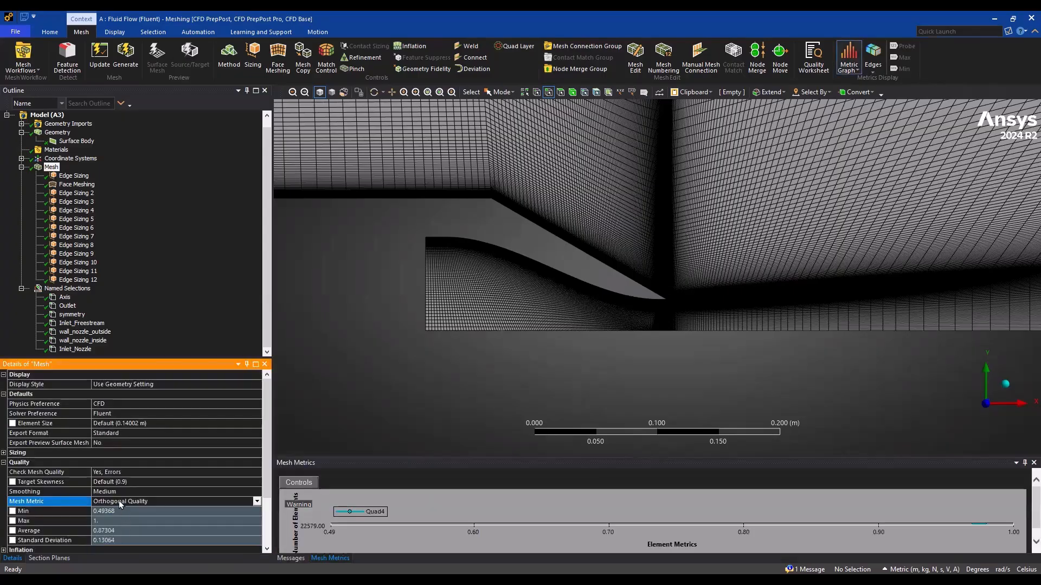
pyautogui.scroll(-1, 152, 486)
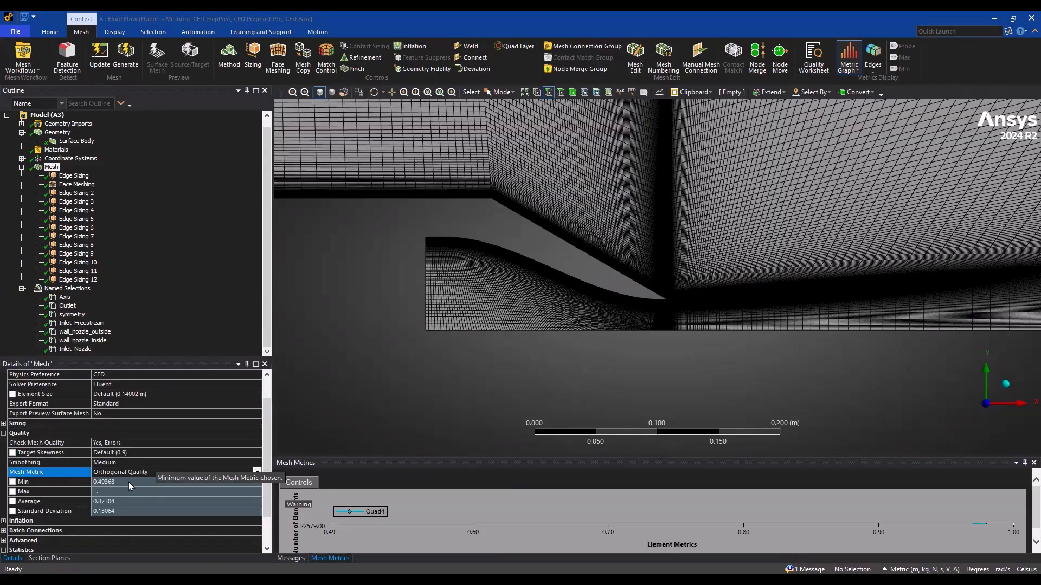
# Switch the mesh metric to Skewness and check the maximum value
pyautogui.click(148, 470)
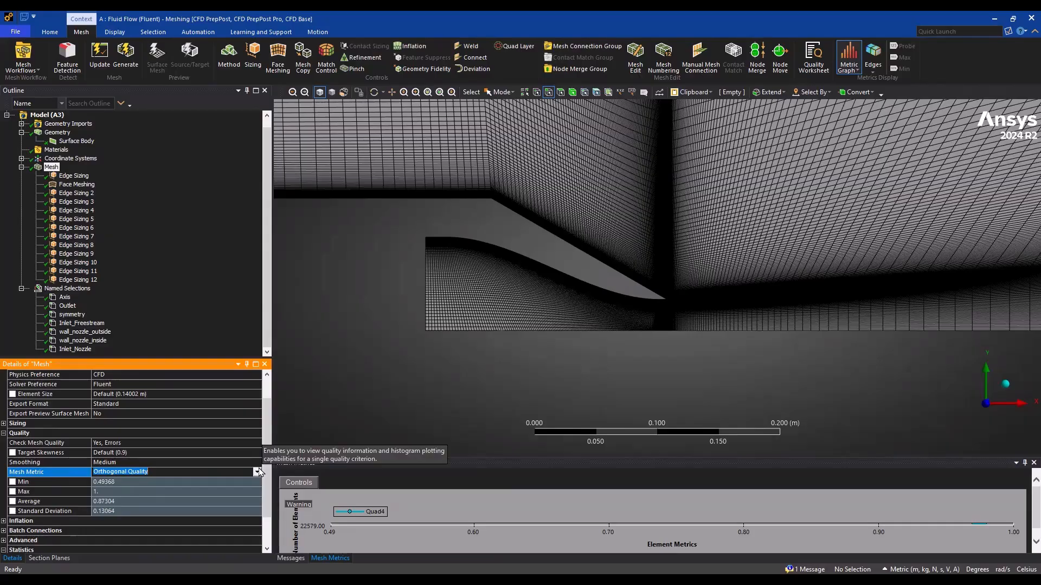
pyautogui.click(257, 472)
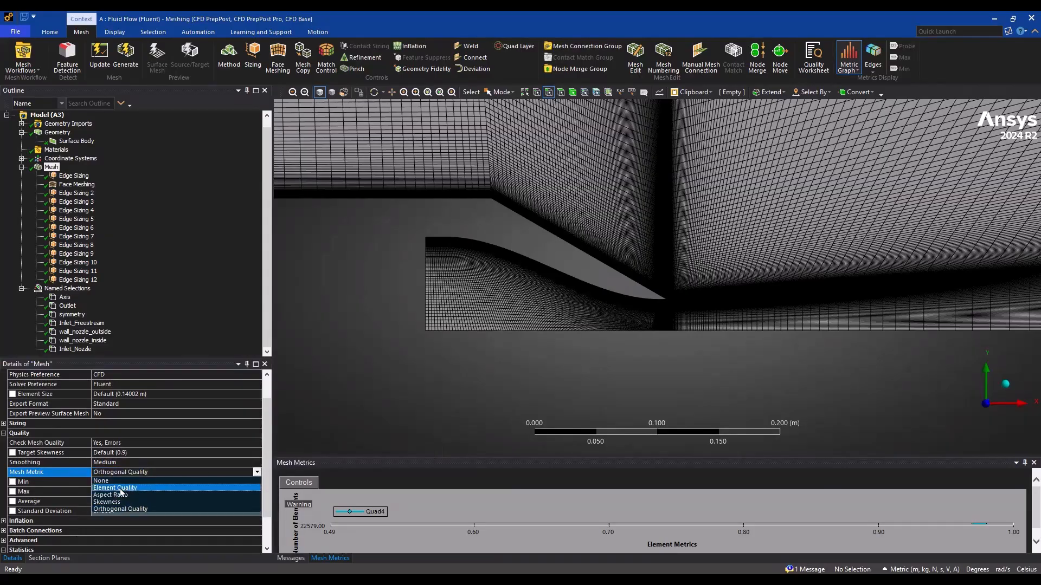
pyautogui.click(109, 502)
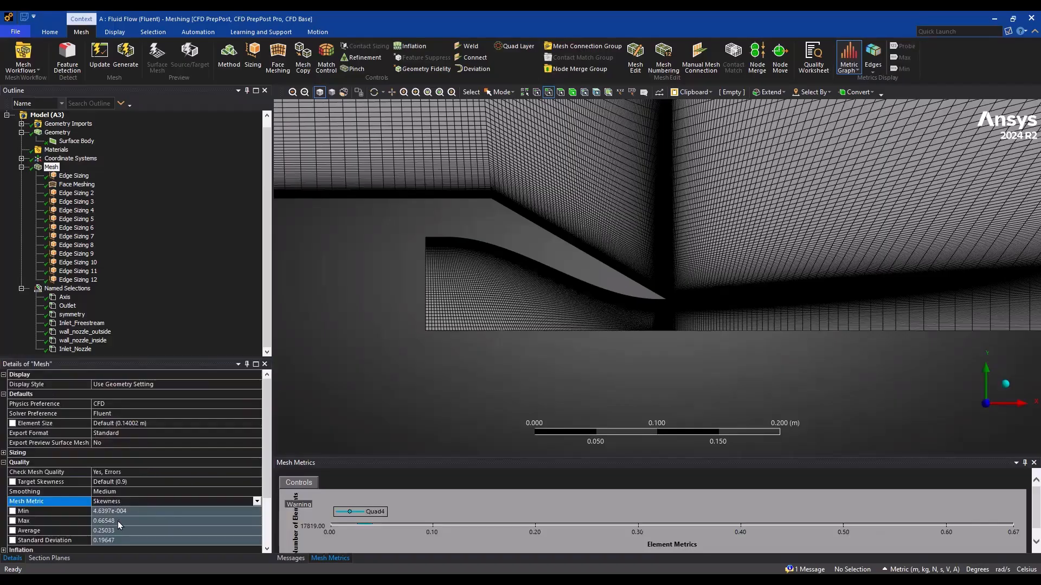
pyautogui.click(122, 518)
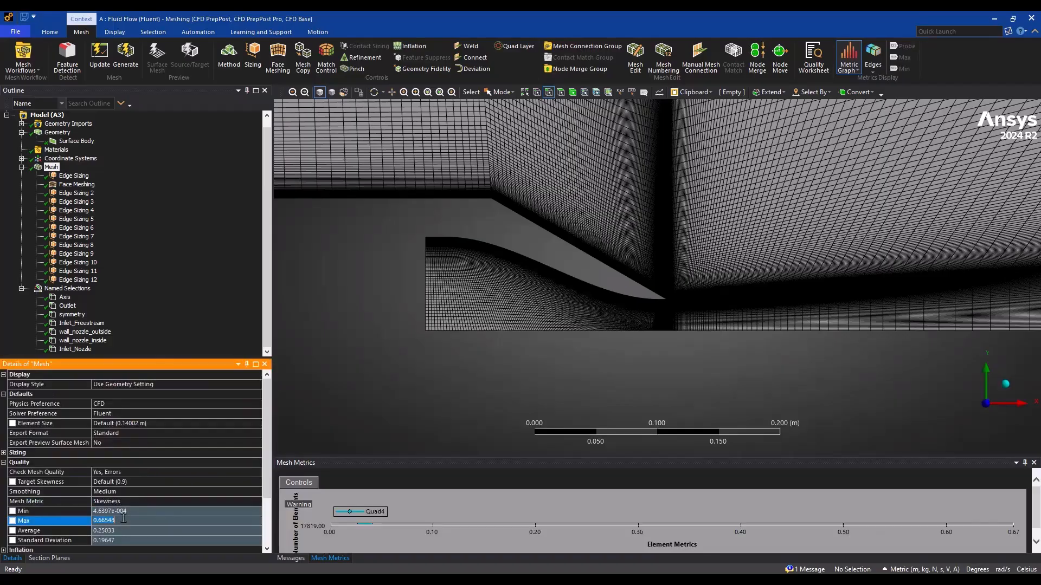
# Switch the mesh metric to Aspect Ratio, check its range and review the mesh over the whole flow domain
pyautogui.click(151, 492)
pyautogui.click(162, 501)
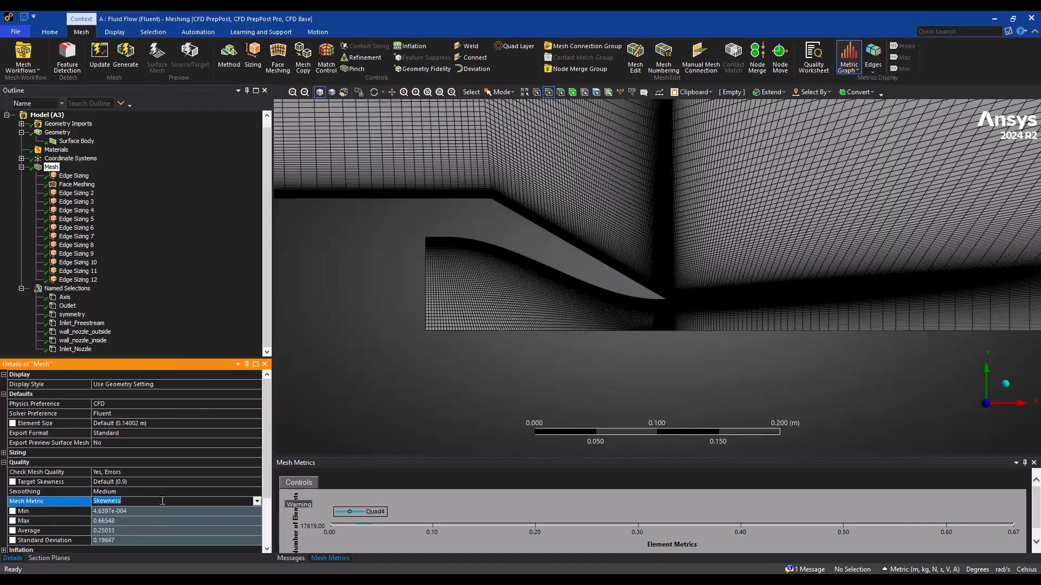
pyautogui.click(257, 501)
pyautogui.click(131, 523)
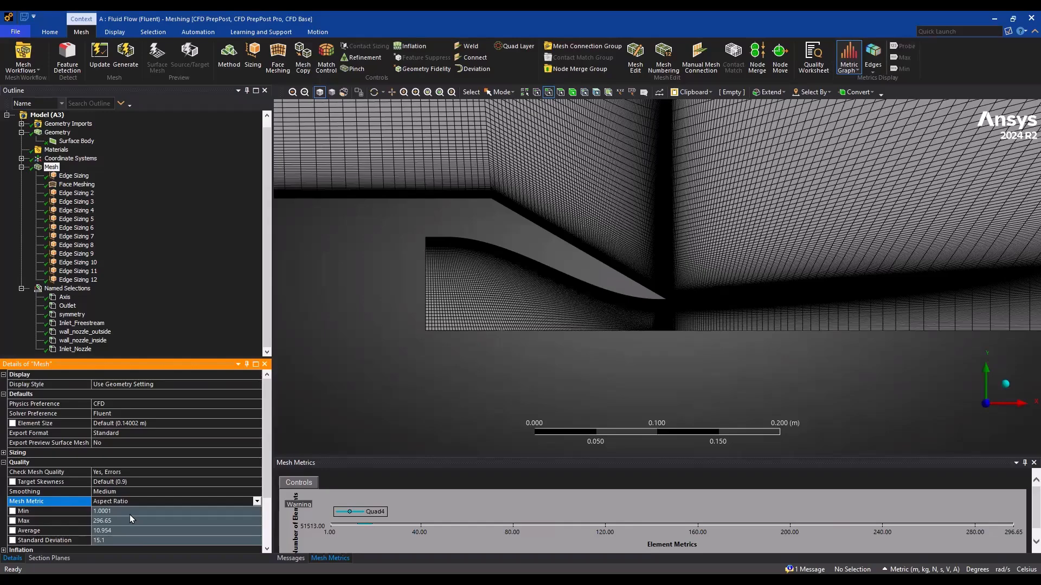
pyautogui.scroll(-2, 129, 515)
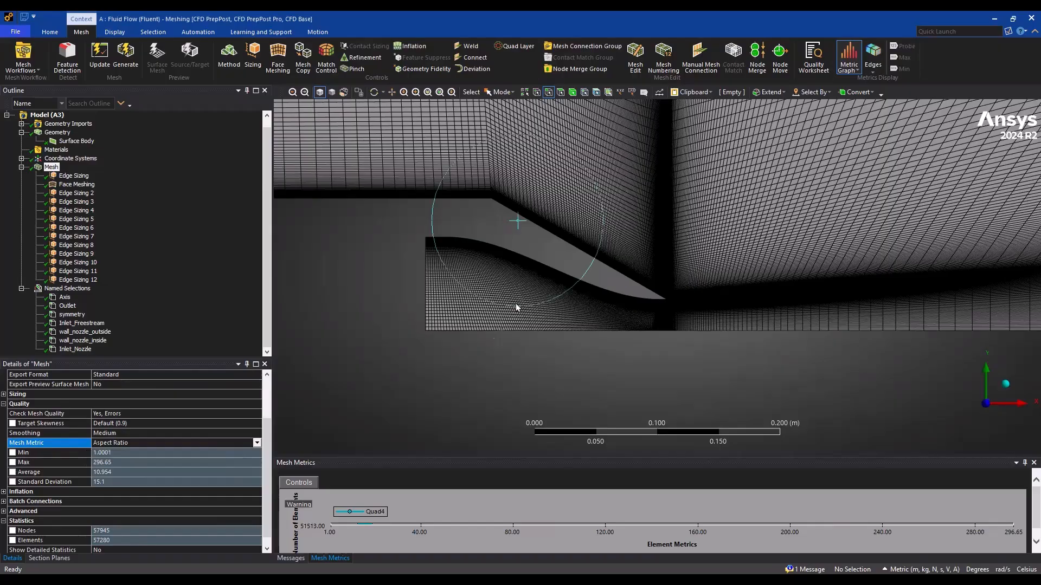
pyautogui.scroll(2, 515, 304)
pyautogui.scroll(-5, 516, 304)
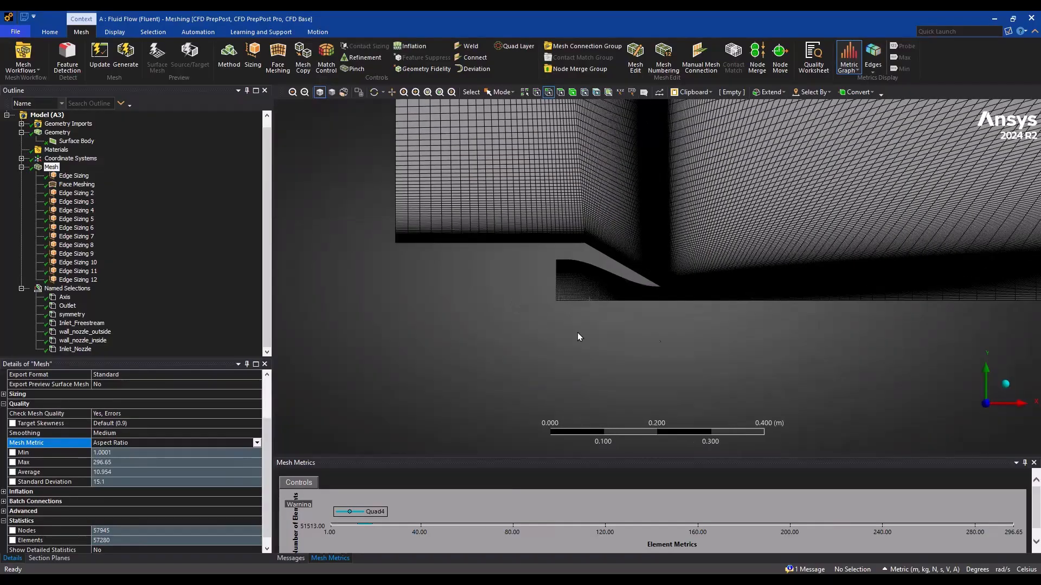
pyautogui.scroll(-3, 515, 373)
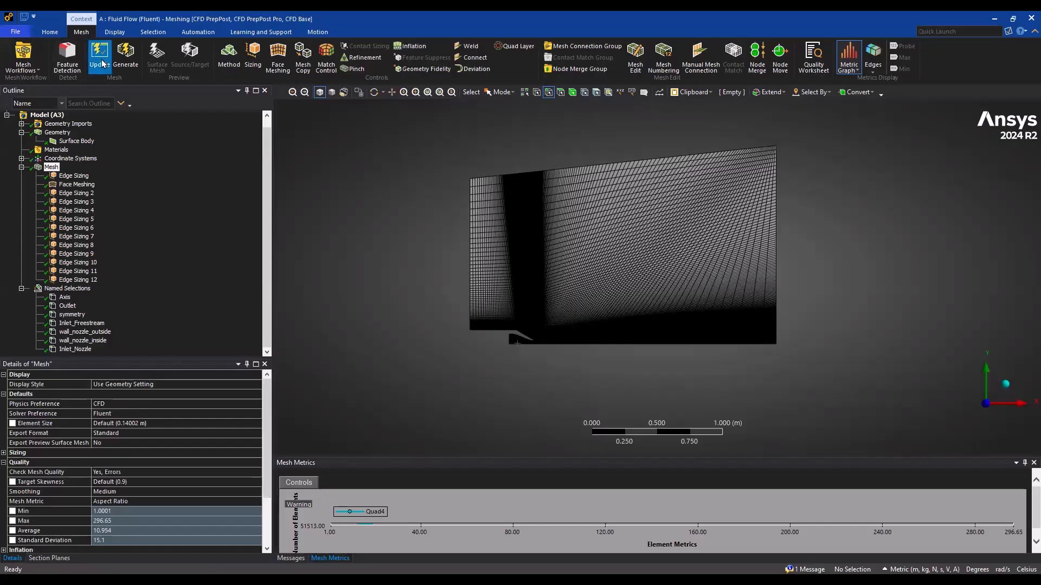
# Update the mesh, switch to Workbench and open the Setup cell of the Fluid Flow (Fluent) system to load the mesh into Fluent
pyautogui.click(100, 57)
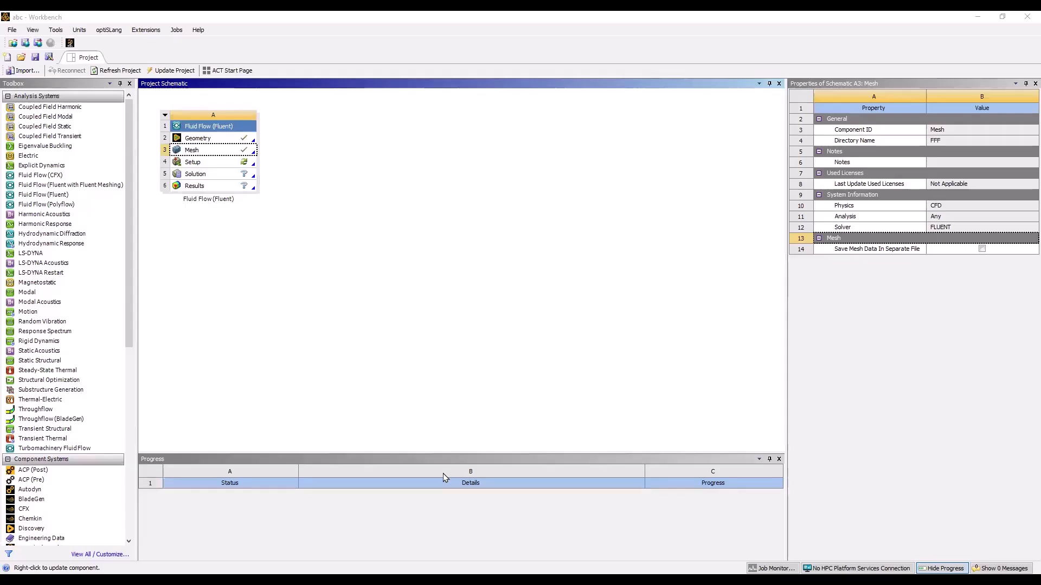
pyautogui.doubleClick(196, 165)
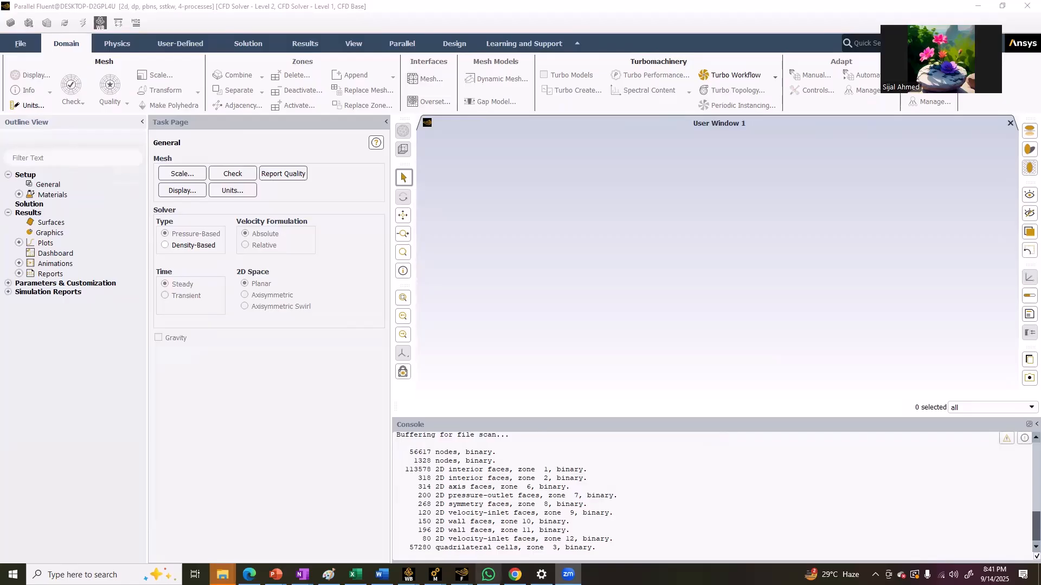
# Switch to WhatsApp, send "join again" to the Internal Flows CFD Sunday 24 August 2025 group, and return to Fluent
pyautogui.click(488, 575)
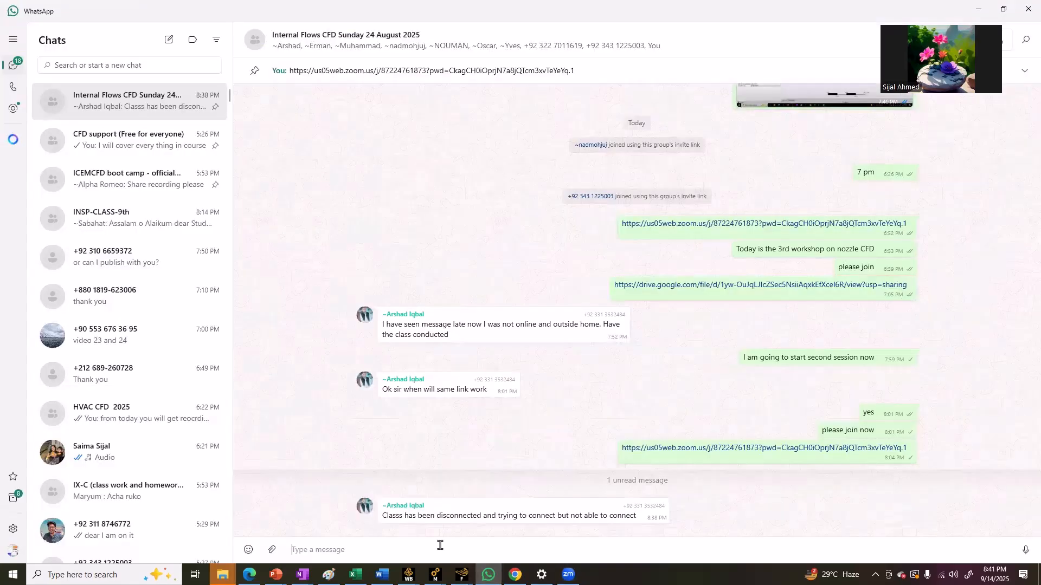
pyautogui.write('join again')
pyautogui.press('Return')
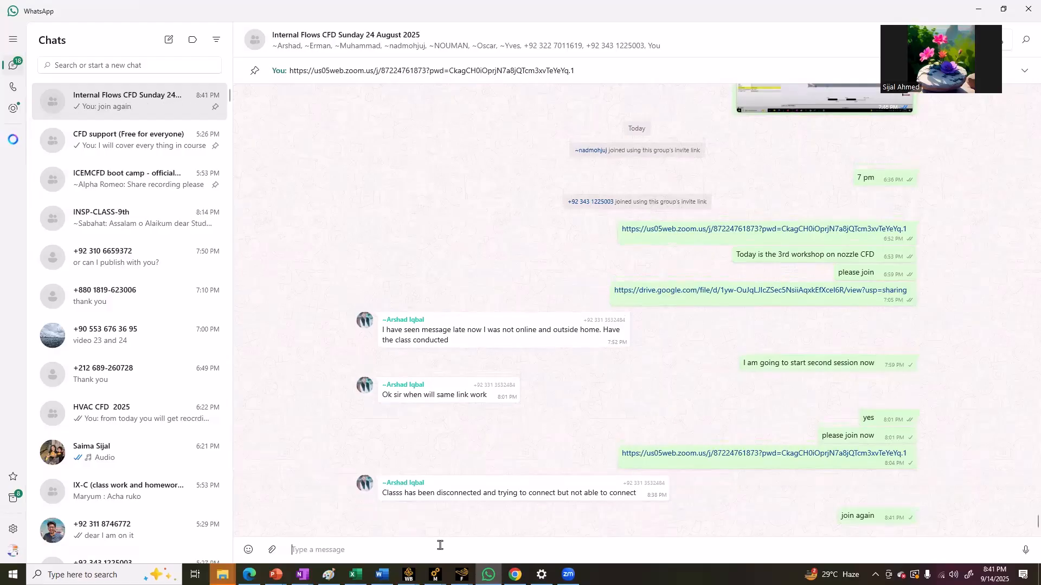
pyautogui.click(976, 7)
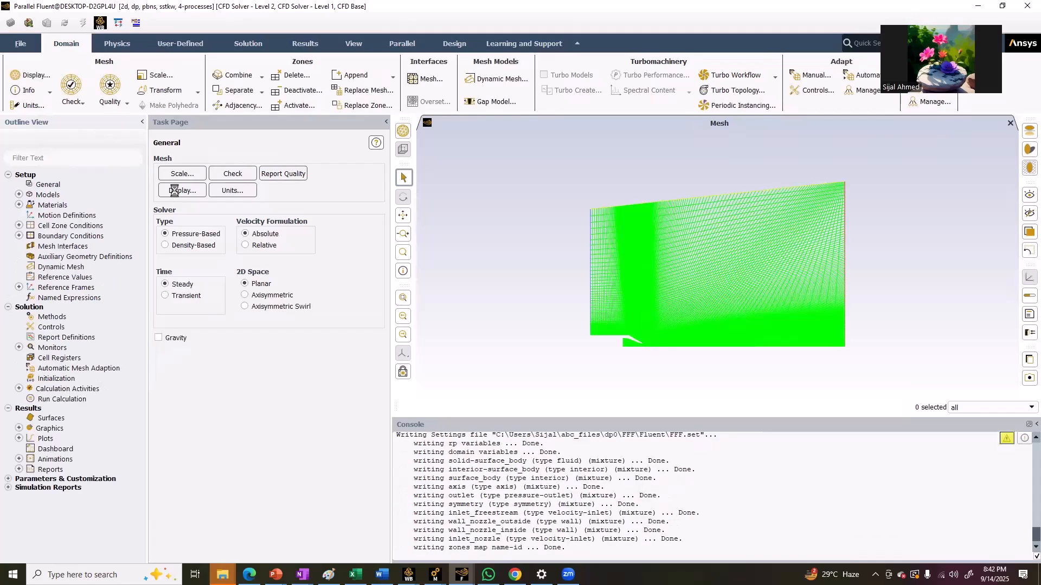
# Display the mesh with edges and faces for all surfaces, and move the Mesh Display dialog clear of the graphics
pyautogui.click(175, 191)
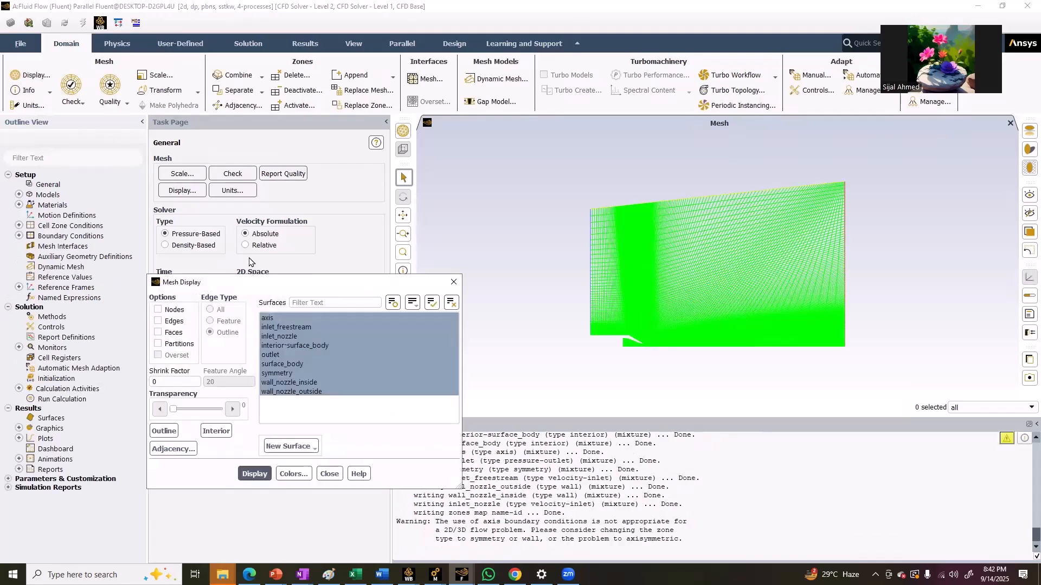
pyautogui.click(253, 475)
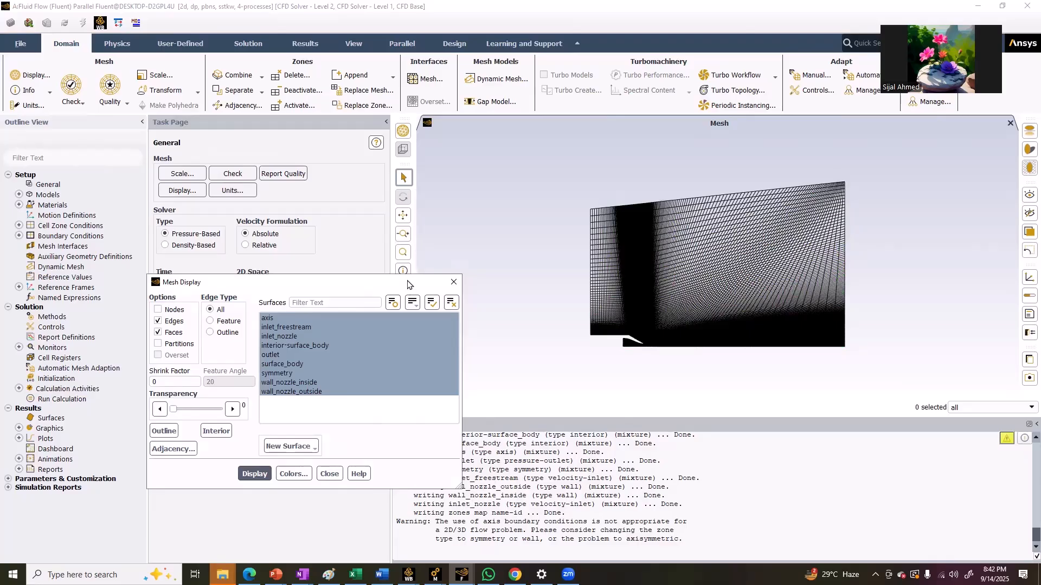
pyautogui.moveTo(408, 283); pyautogui.dragTo(306, 185)
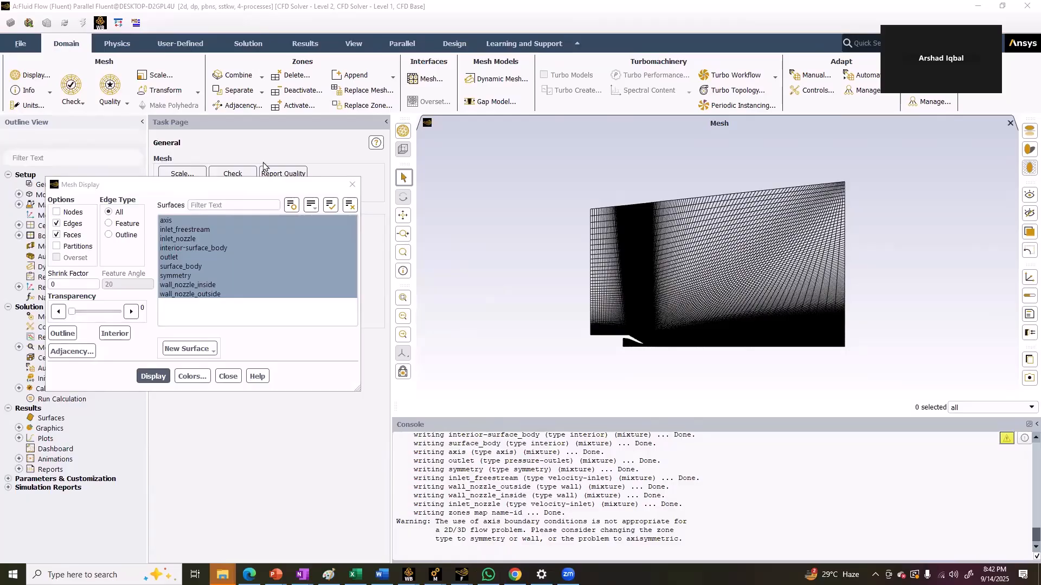
# Examine the loaded mesh across the flow domain and closely around the nozzle walls and exit
pyautogui.scroll(2, 573, 240)
pyautogui.scroll(2, 545, 246)
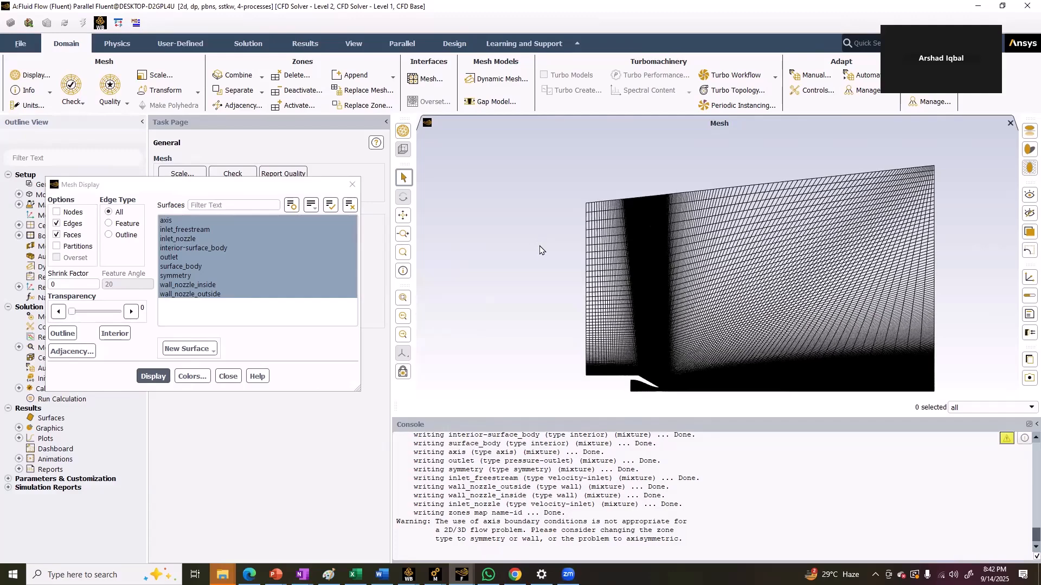
pyautogui.scroll(-1, 539, 246)
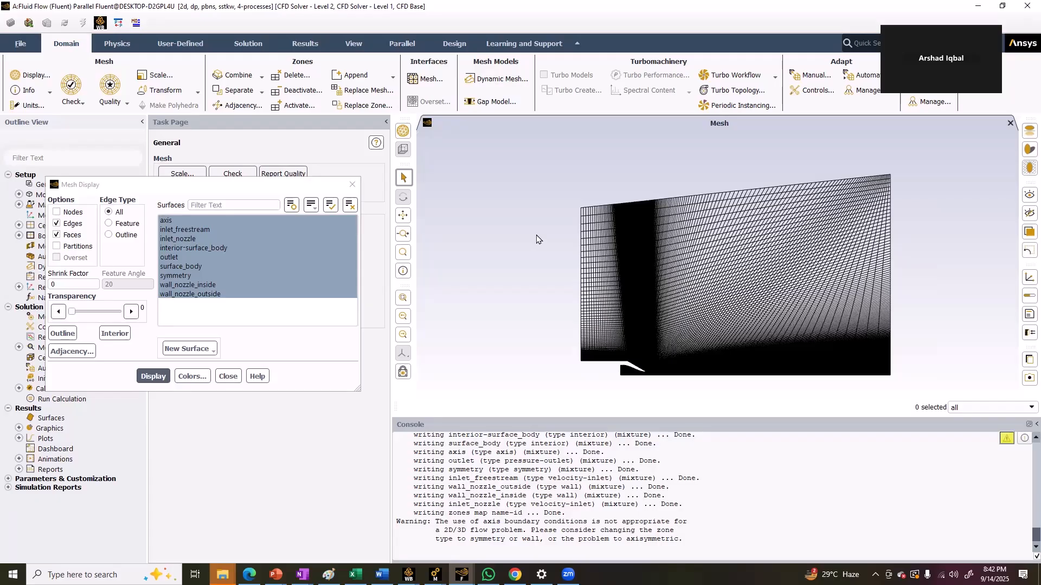
pyautogui.scroll(-1, 536, 236)
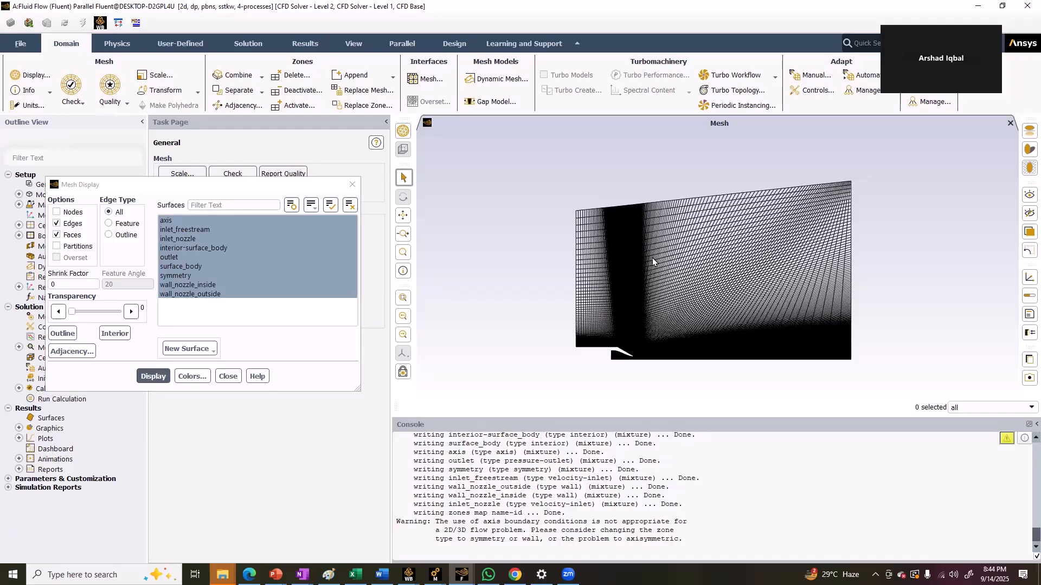
pyautogui.scroll(4, 648, 277)
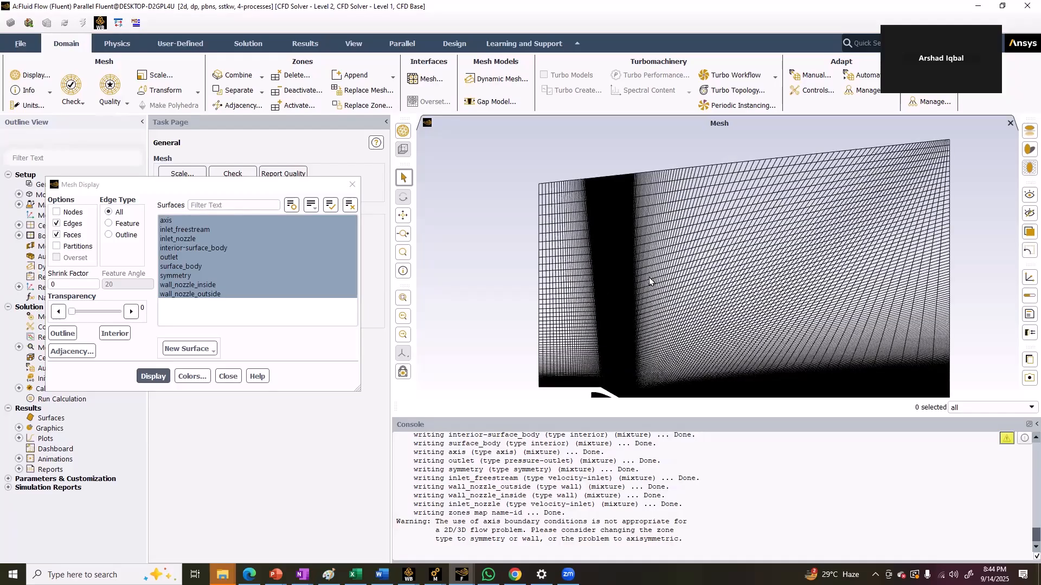
pyautogui.moveTo(649, 278); pyautogui.dragTo(741, 106)
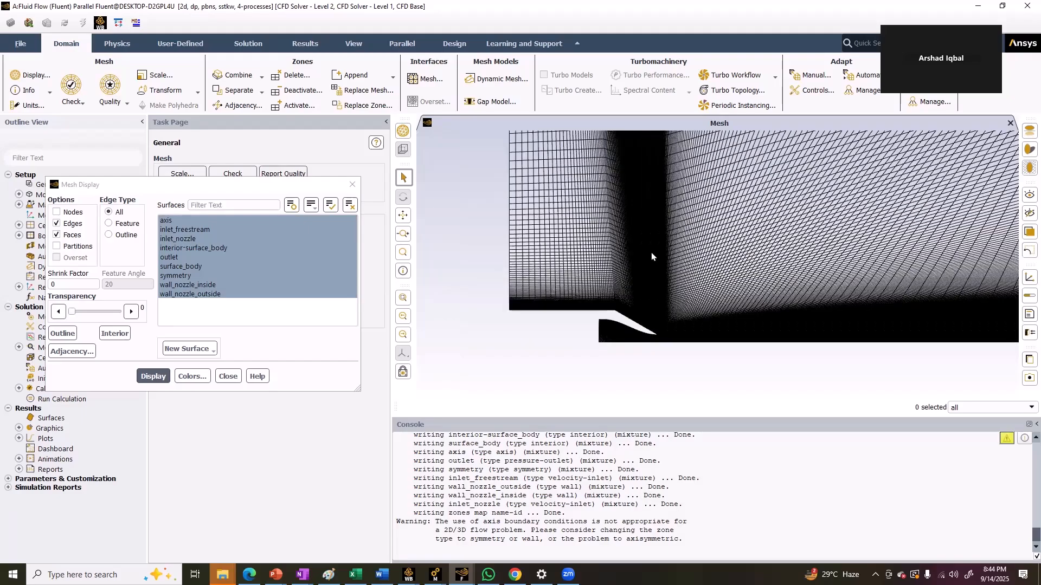
pyautogui.scroll(3, 651, 252)
pyautogui.moveTo(628, 350); pyautogui.dragTo(722, 121)
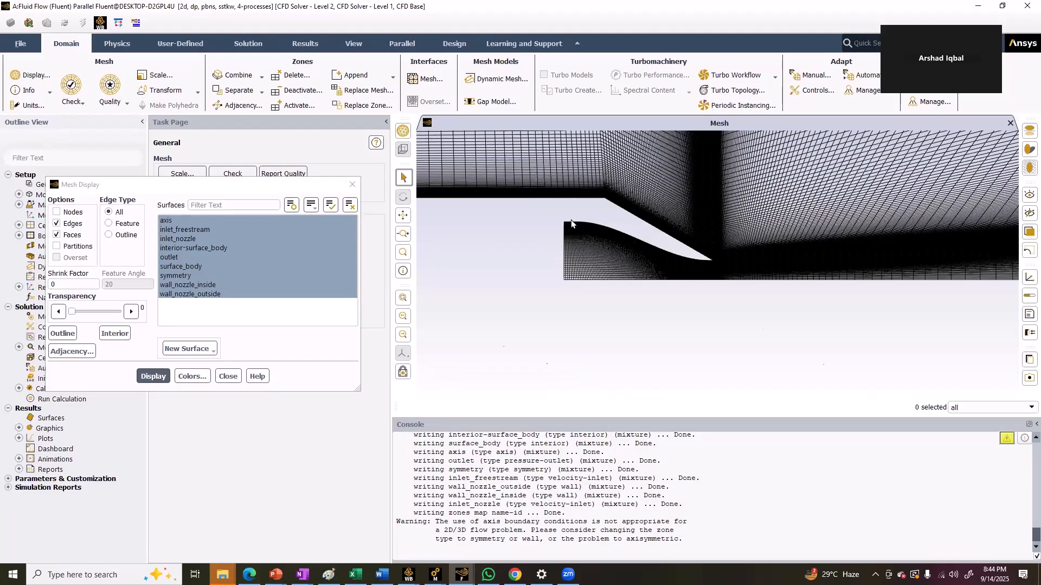